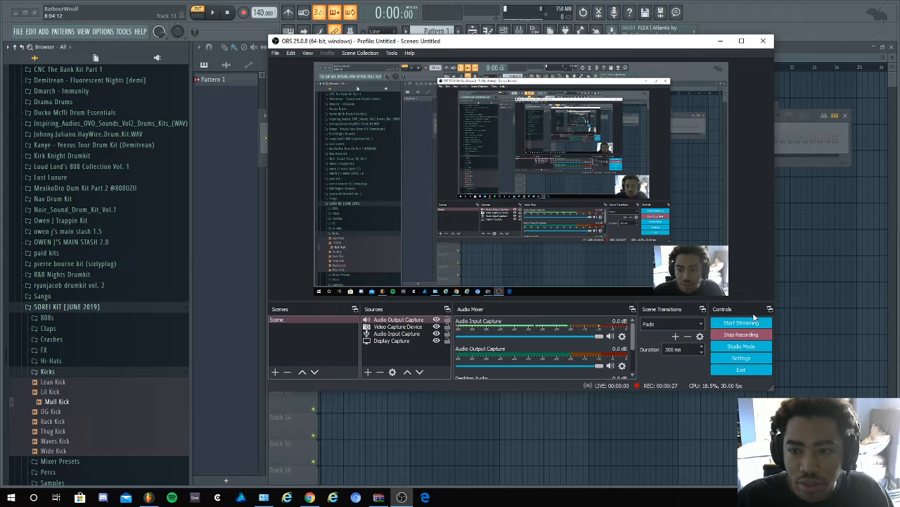
- Switch to FL Studio and collapse the SOREI KIT, Trap kits and Sample library folders in the browser
left_click(780, 152)
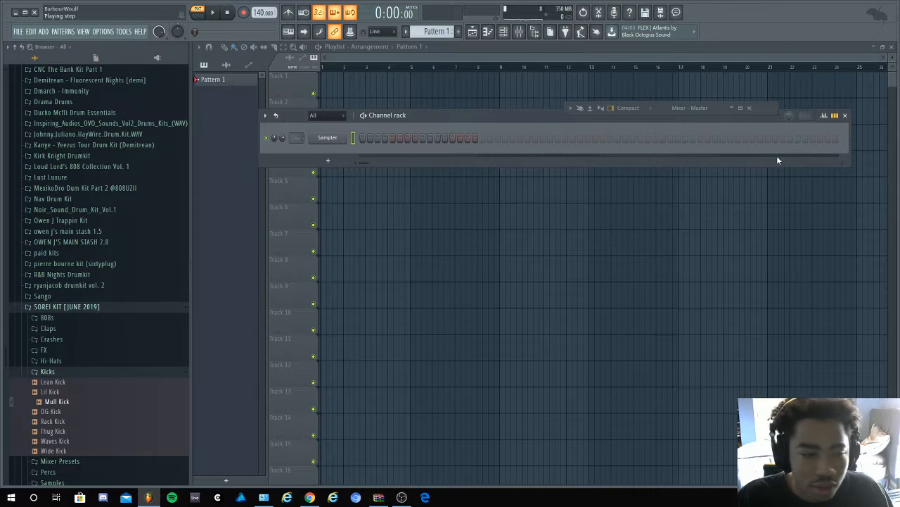
left_click(75, 308)
scroll(99, 321, "up", 10)
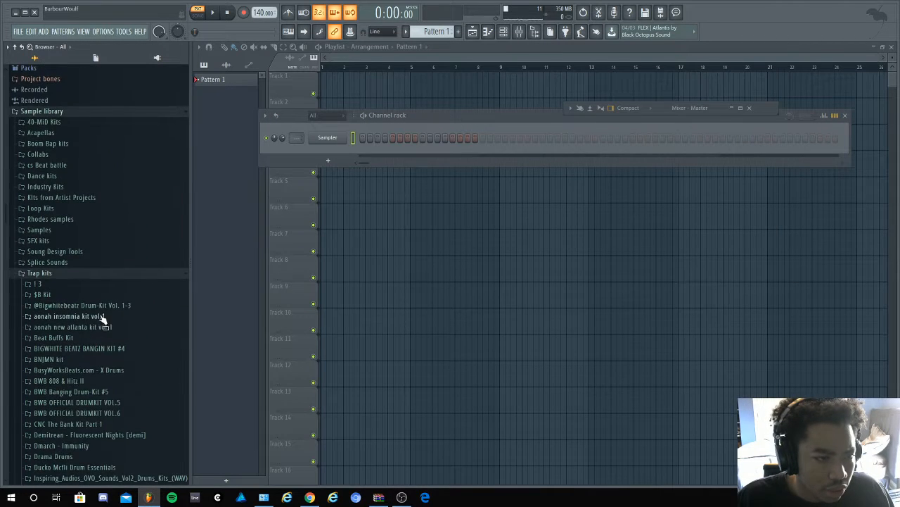
scroll(60, 289, "down", 1)
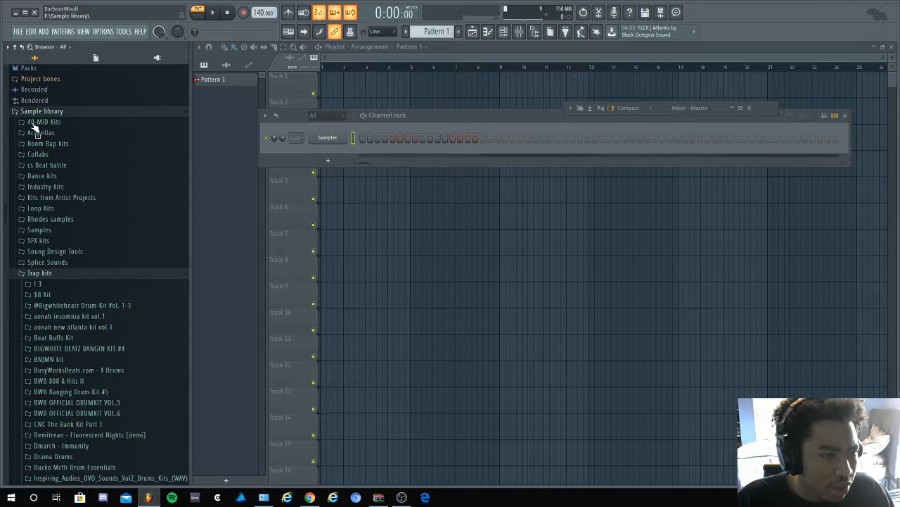
left_click(62, 276)
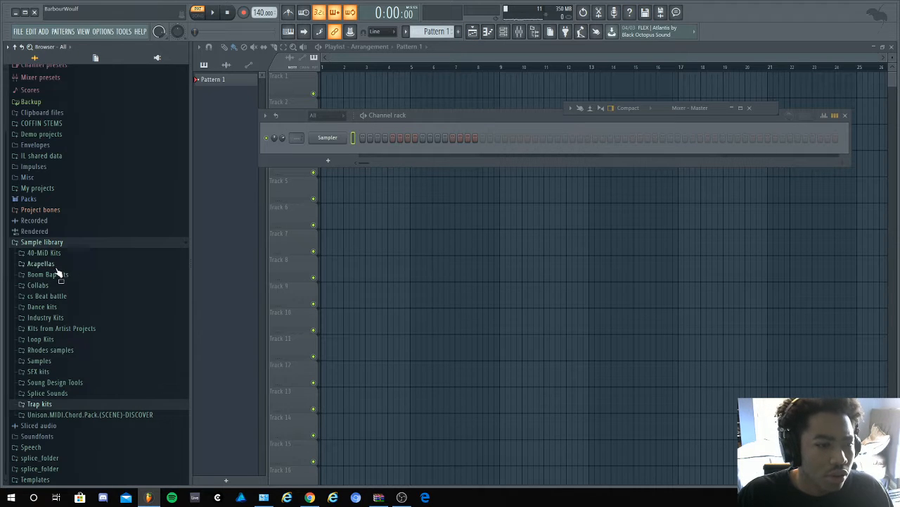
left_click(57, 243)
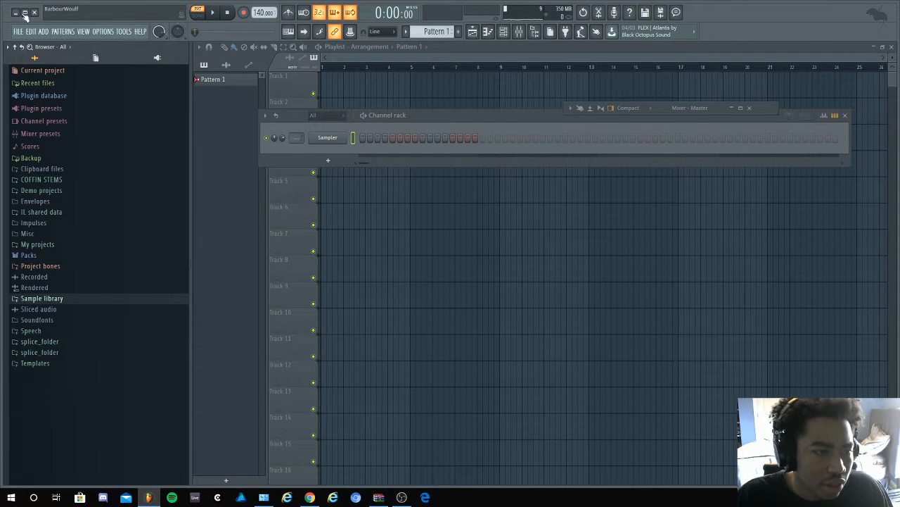
- Open the Compositions folder of MSXII Sound - Lofi Melodics 7 (WAV) within the sample library's Industry Kits
left_click(60, 303)
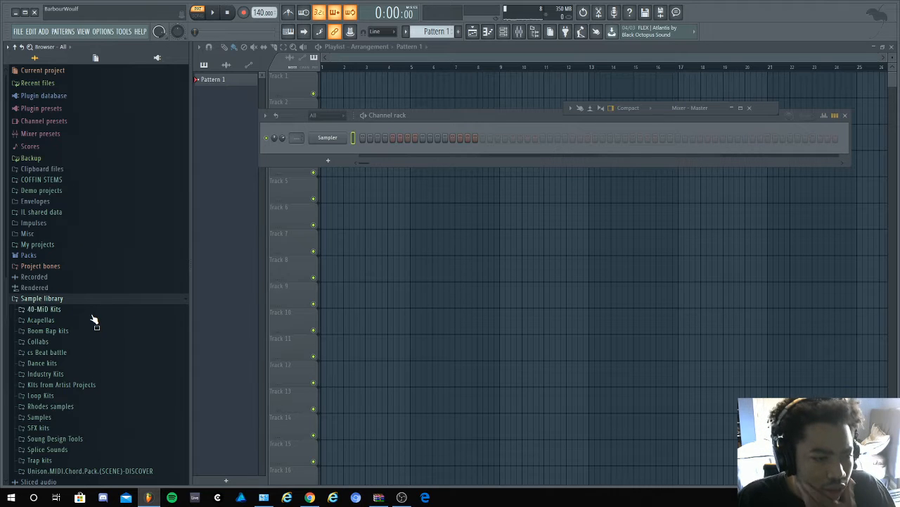
left_click(92, 374)
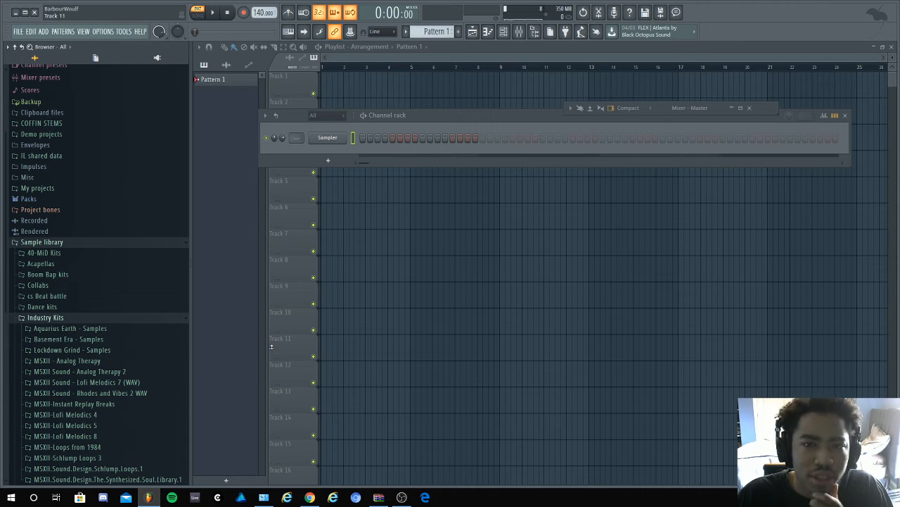
scroll(102, 405, "down", 6)
scroll(111, 327, "up", 3)
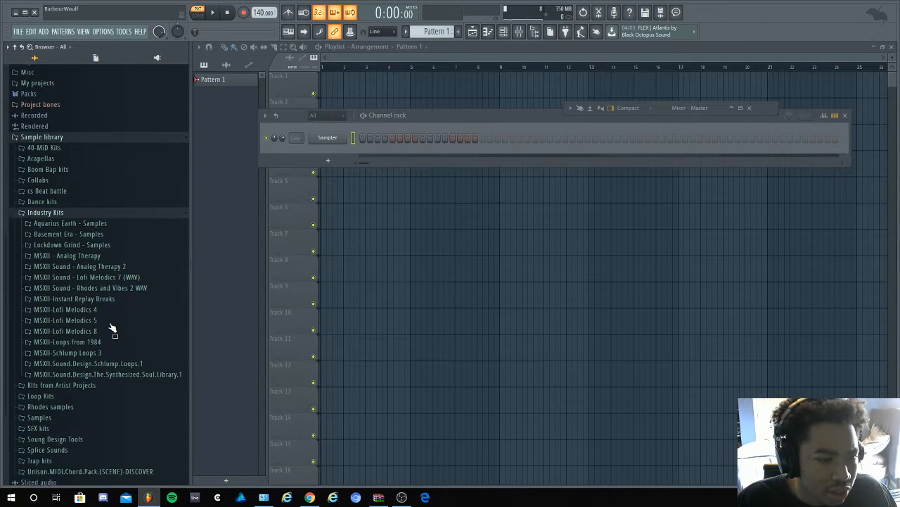
left_click(137, 280)
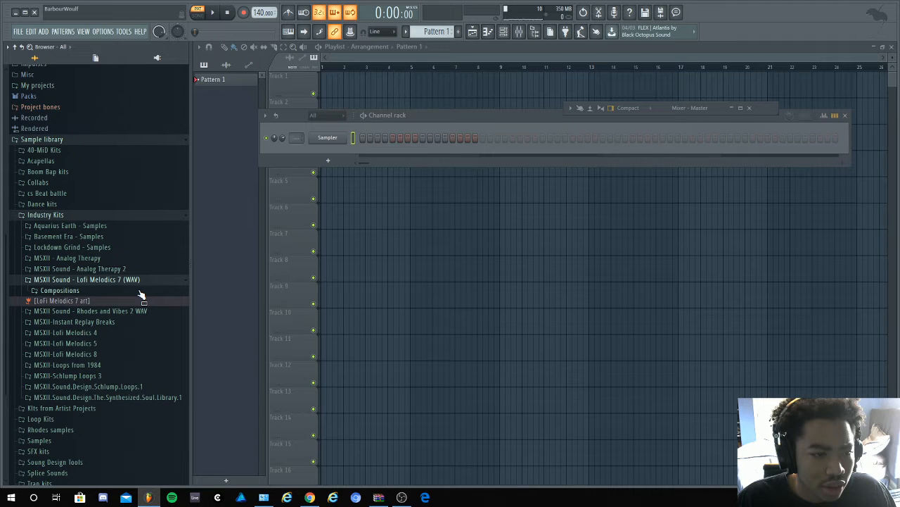
left_click(140, 291)
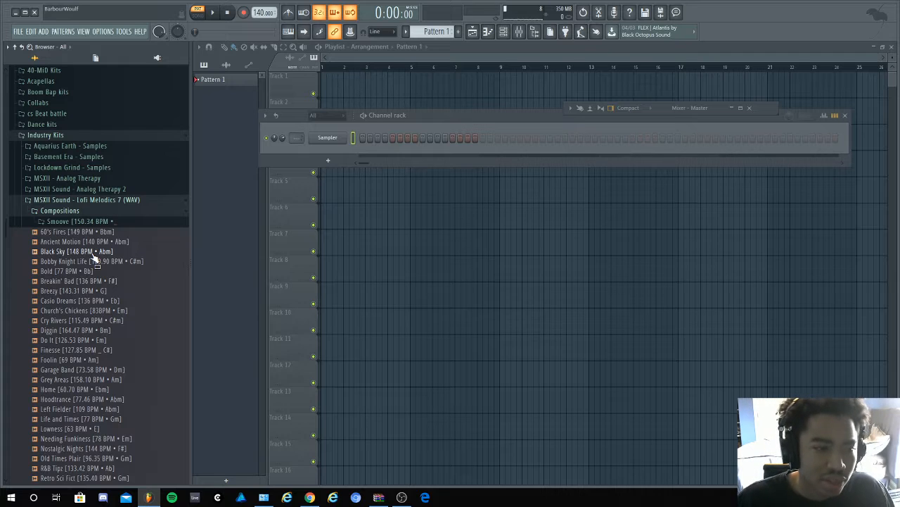
- Audition the compositions Do It, Retro Sci Fict, Spacin, That MSXII Lo-Fi and The Spy Games
left_click(108, 340)
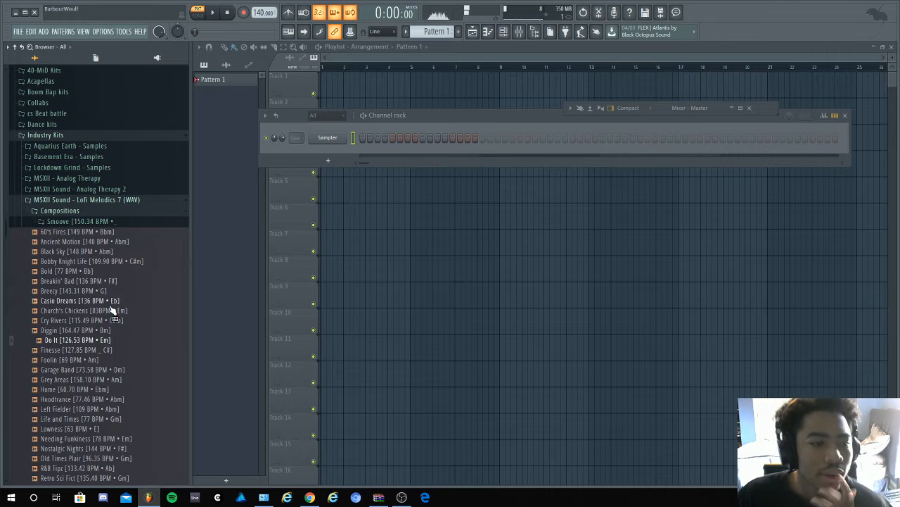
scroll(124, 289, "down", 6)
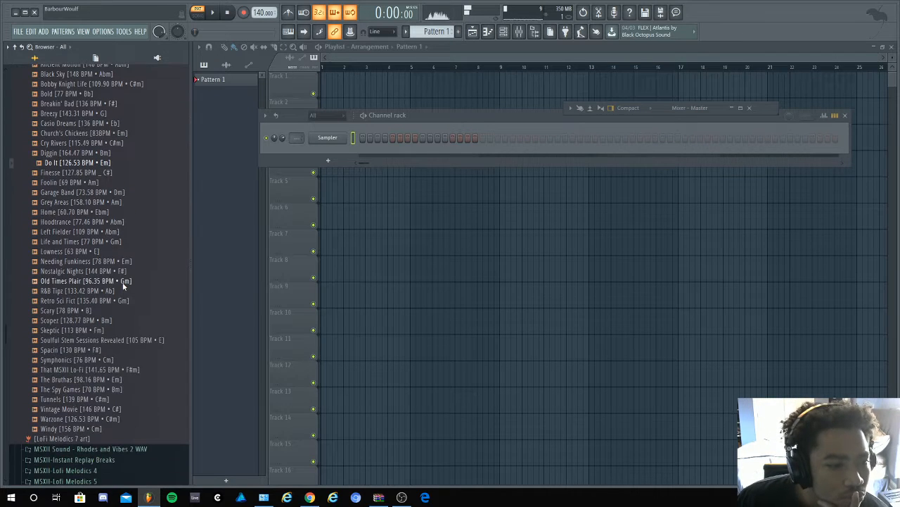
left_click(111, 301)
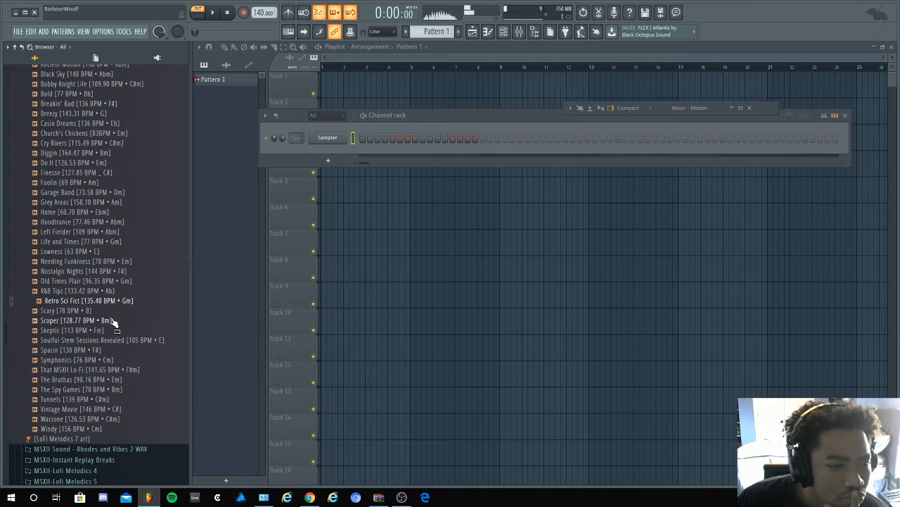
left_click(117, 350)
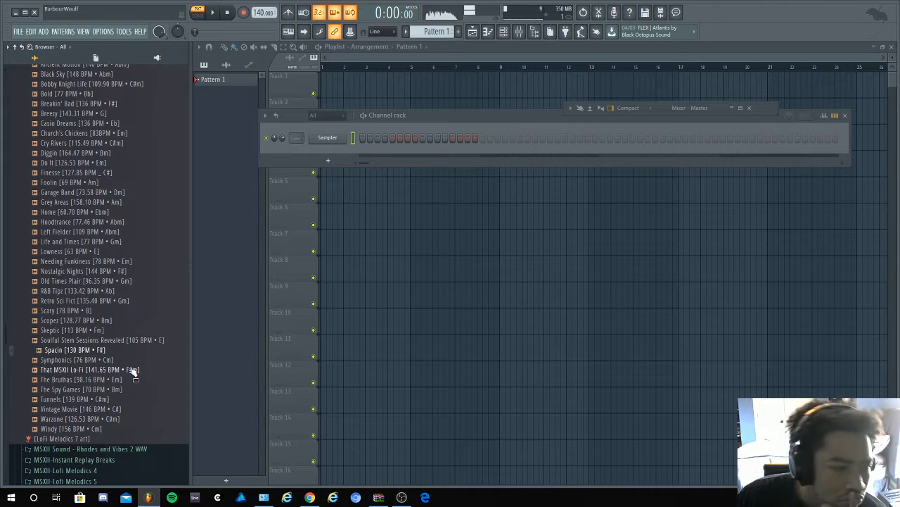
left_click(132, 370)
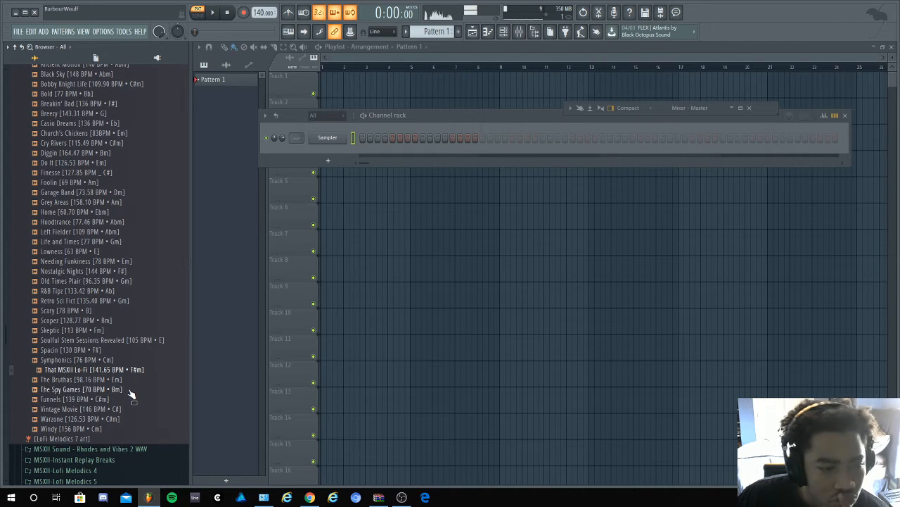
left_click(130, 391)
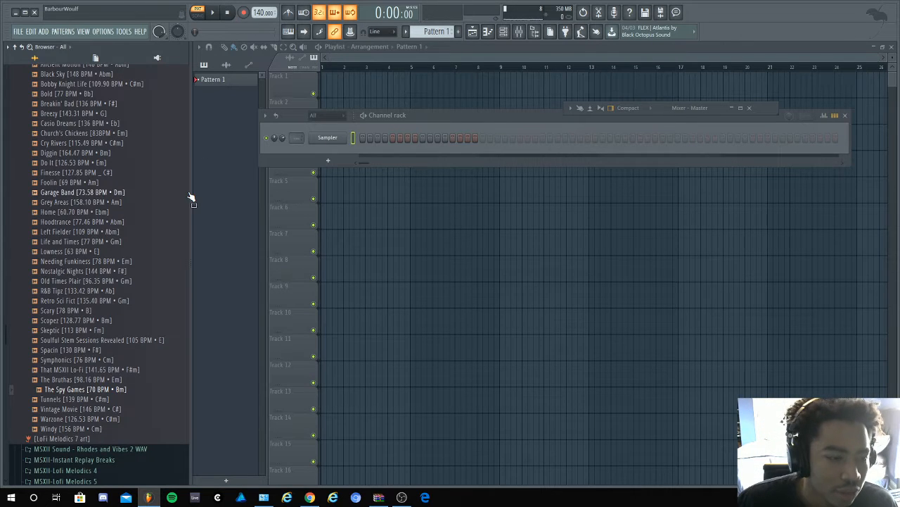
- Collapse the Lofi Melodics 7 kit and open the MSXII-Rhodes and Vibes 2 folder in the Rhodes and Vibes 2 WAV kit
scroll(136, 375, "up", 7)
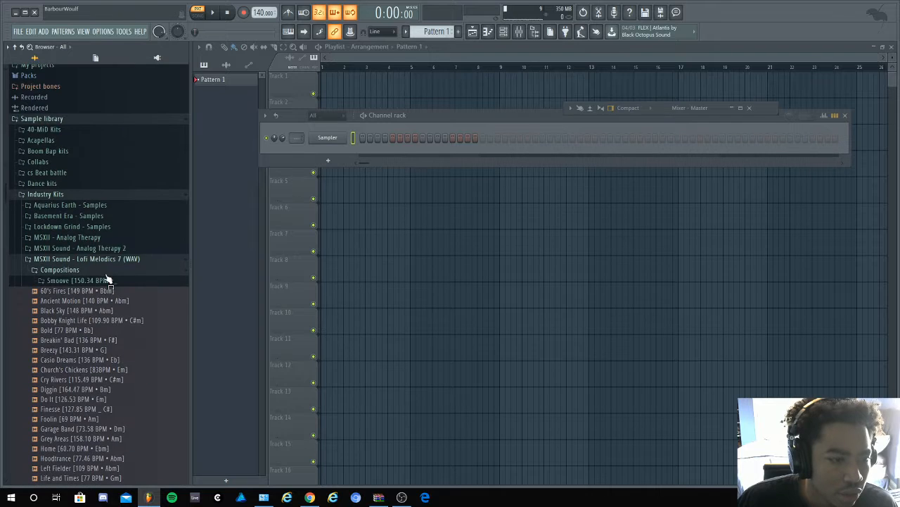
left_click(107, 280)
left_click(104, 260)
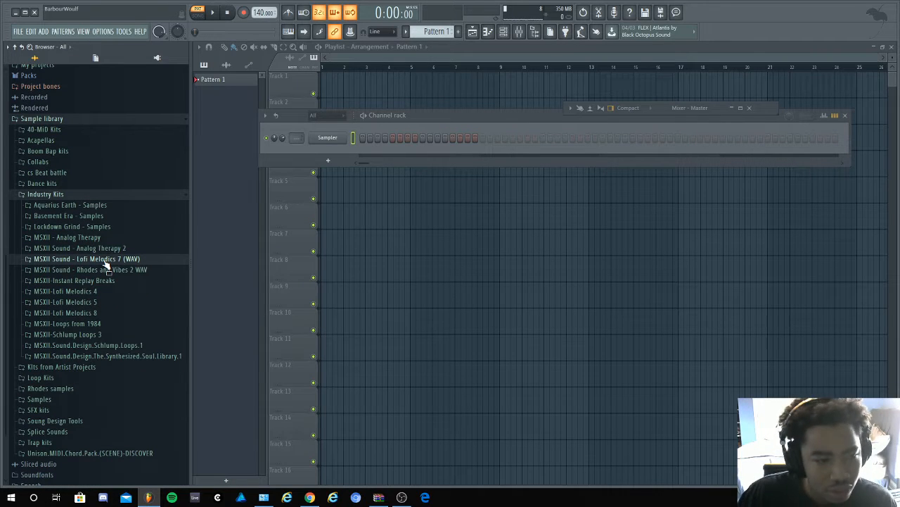
left_click(106, 270)
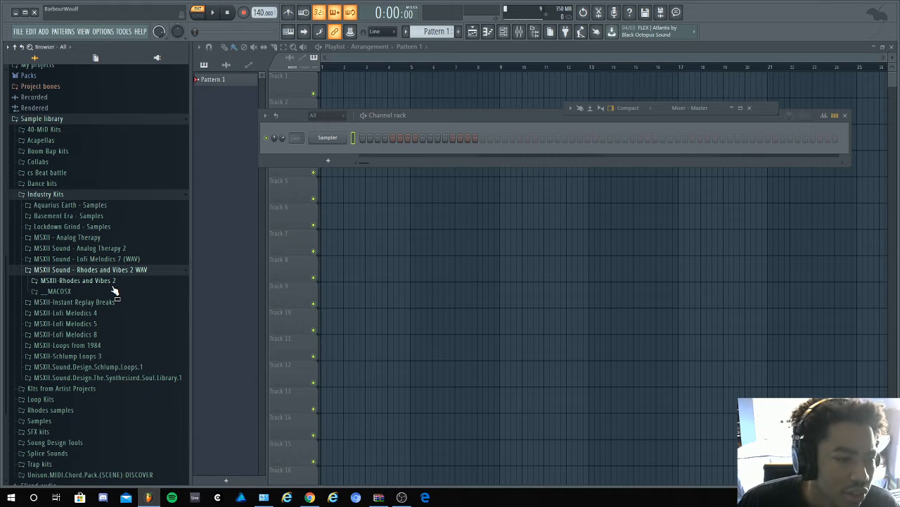
left_click(110, 281)
- Audition the samples Four and Seven, and open Seven in the audio editor
left_click(92, 323)
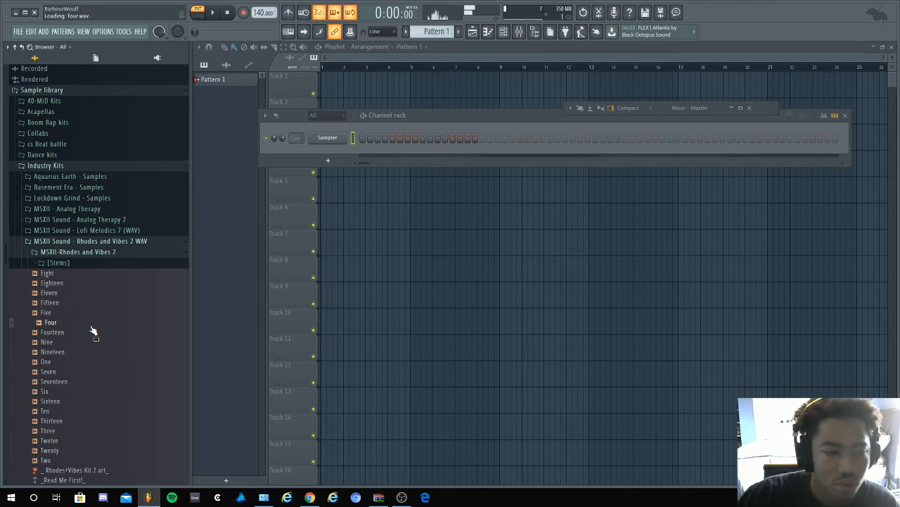
left_click(76, 370)
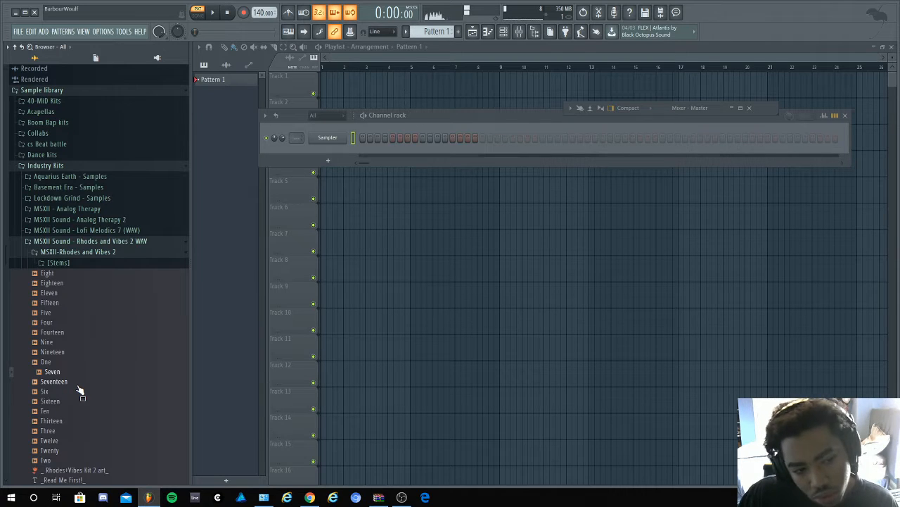
right_click(78, 371)
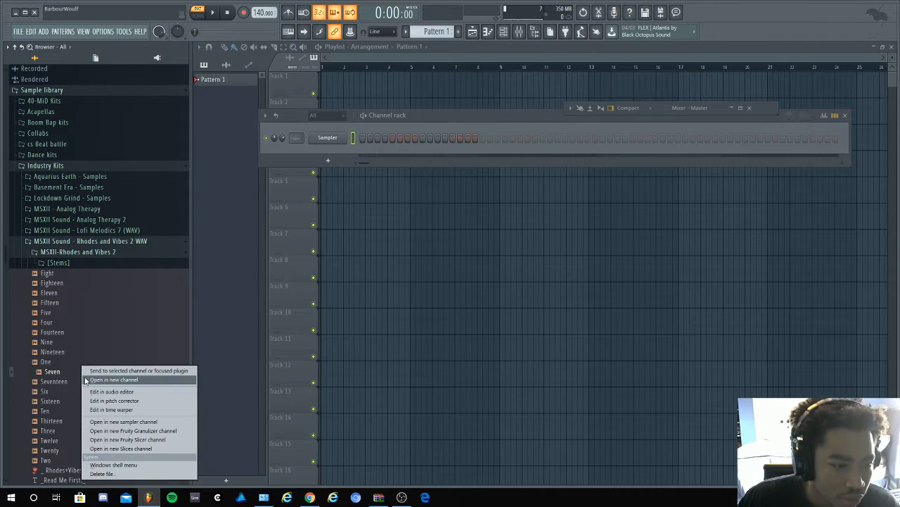
right_click(54, 372)
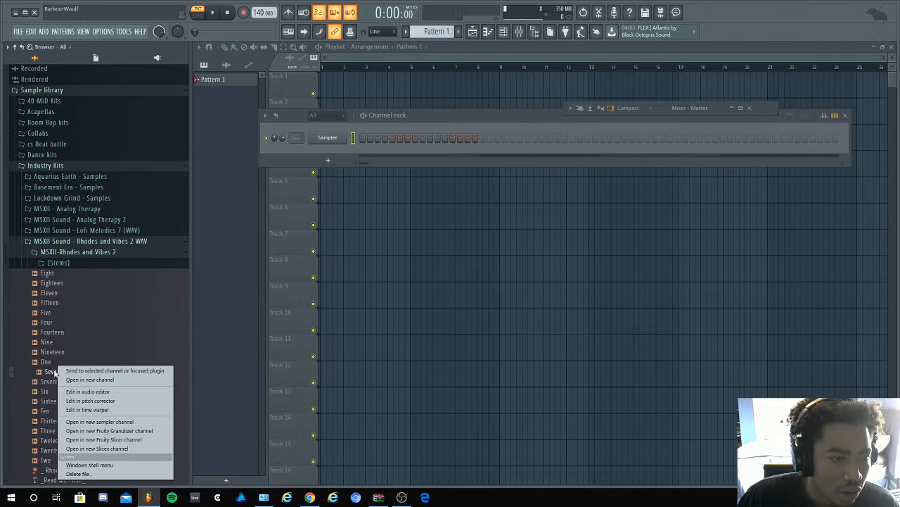
left_click(101, 393)
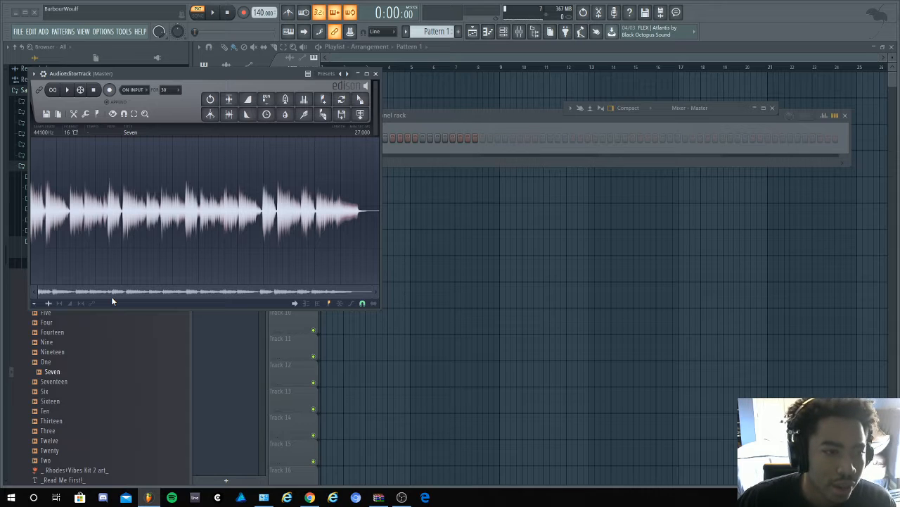
- Select about the first 13.19 seconds of the Seven waveform and turn off snapping to zero-crossings
left_click_drag(32, 219, 202, 221)
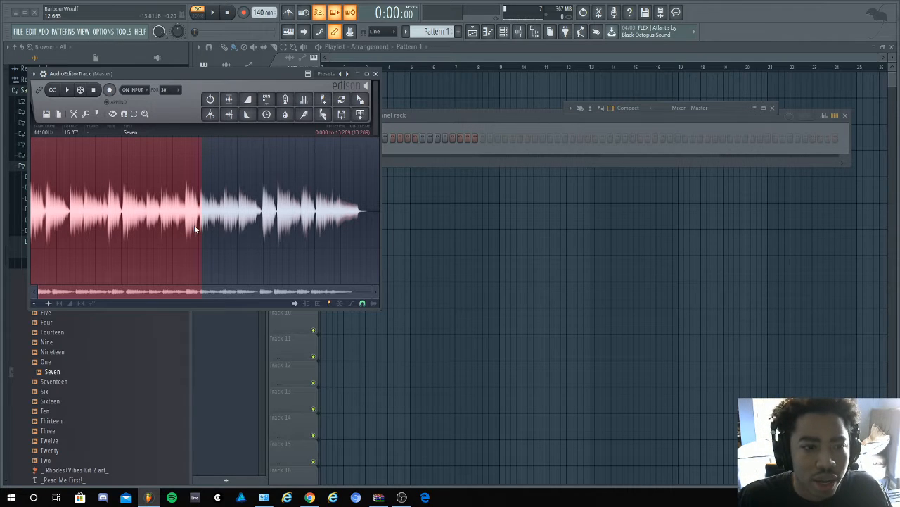
right_click(195, 225)
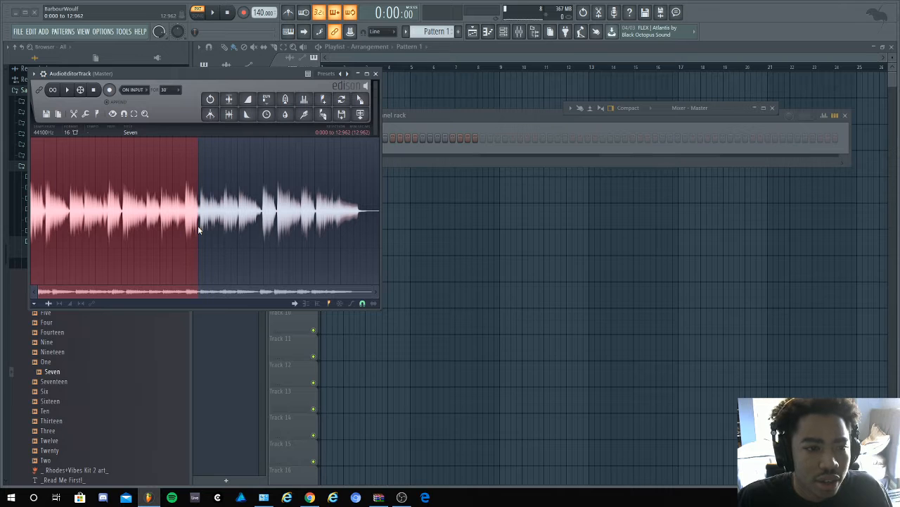
left_click_drag(197, 226, 200, 225)
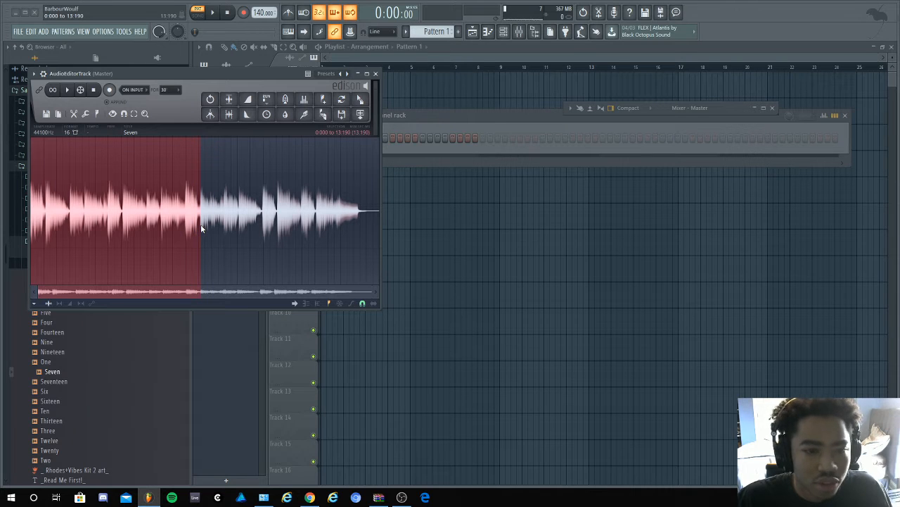
left_click(362, 303)
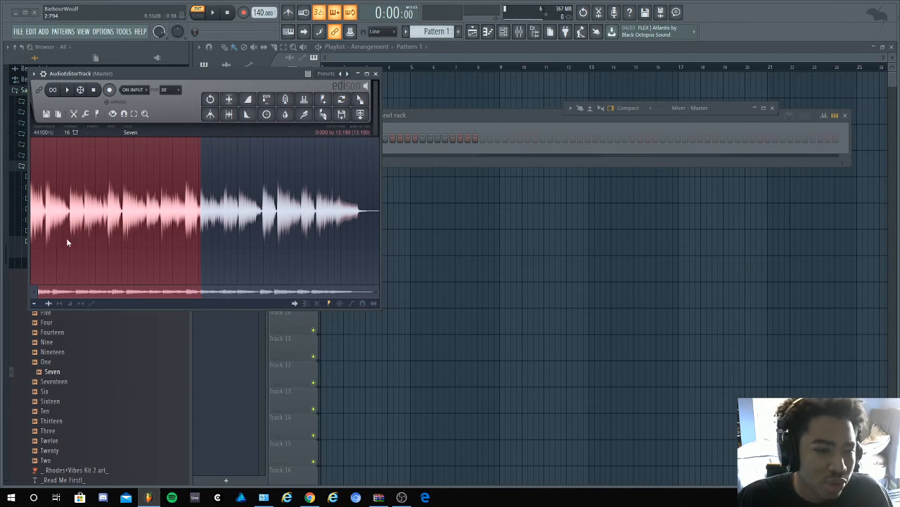
- Replace the selection with the waveform's opening section up to about 11.99 seconds, playing it back while fine-tuning the end point
left_click(117, 255)
left_click(97, 91)
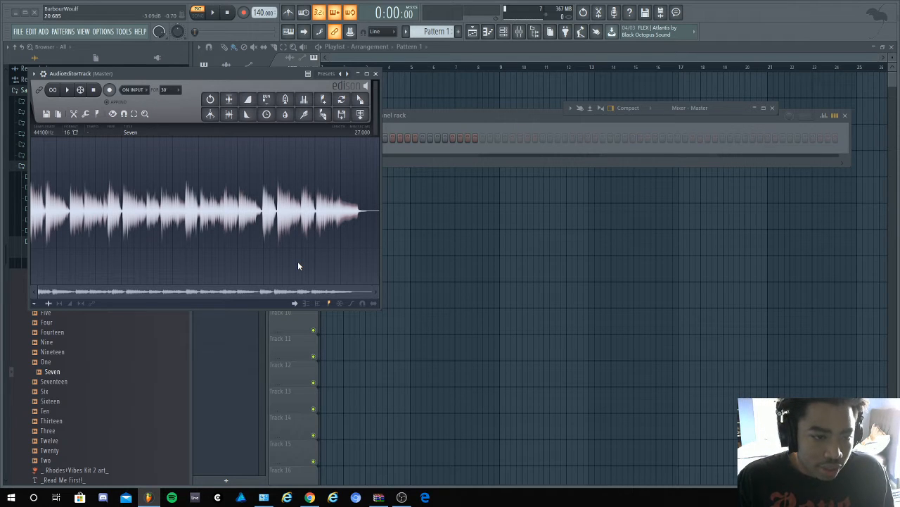
left_click_drag(214, 260, 32, 260)
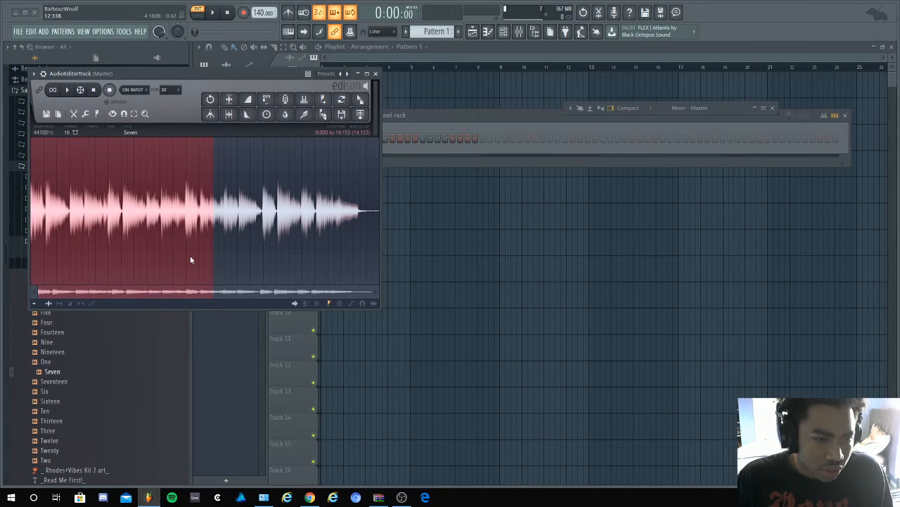
left_click_drag(191, 261, 186, 260)
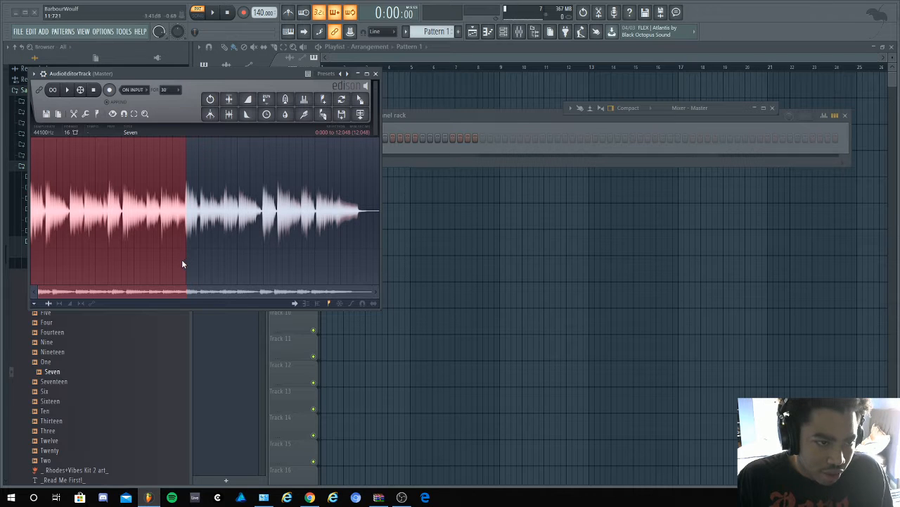
key("space")
scroll(156, 255, "up", 2)
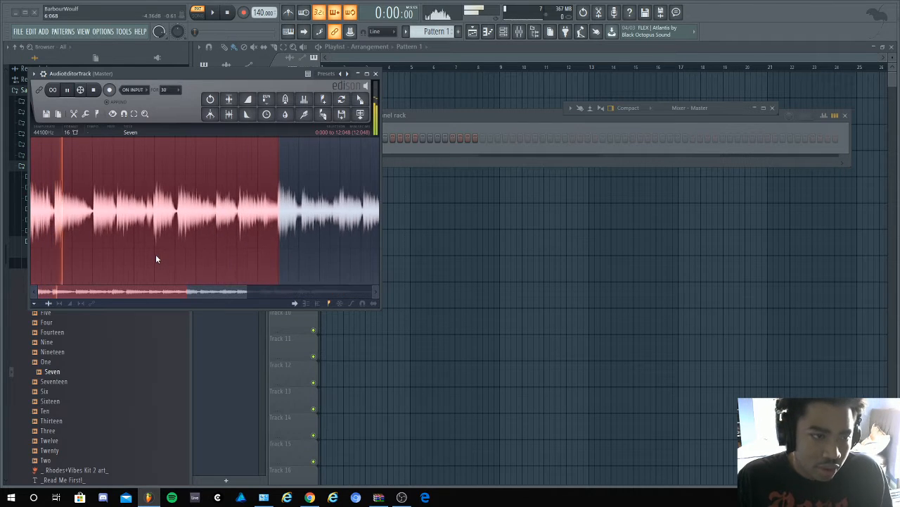
scroll(155, 259, "up", 2)
scroll(208, 244, "down", 2)
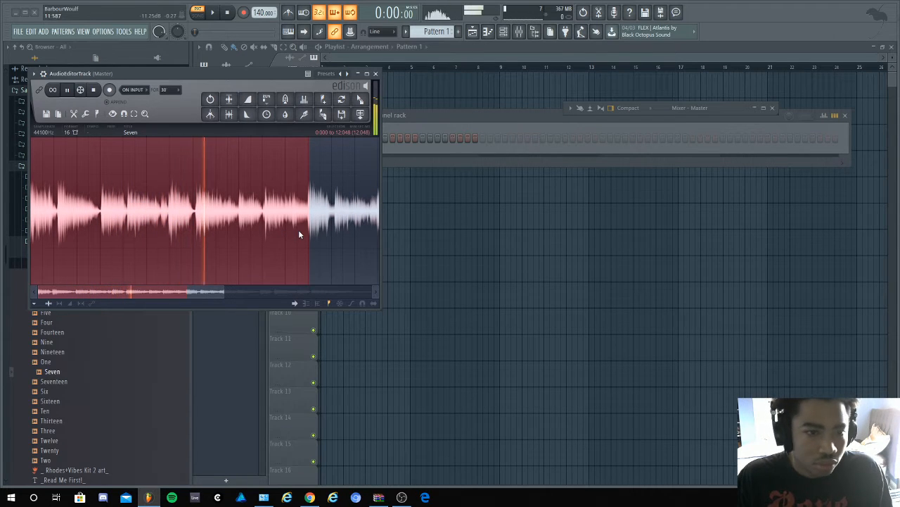
scroll(314, 227, "up", 2)
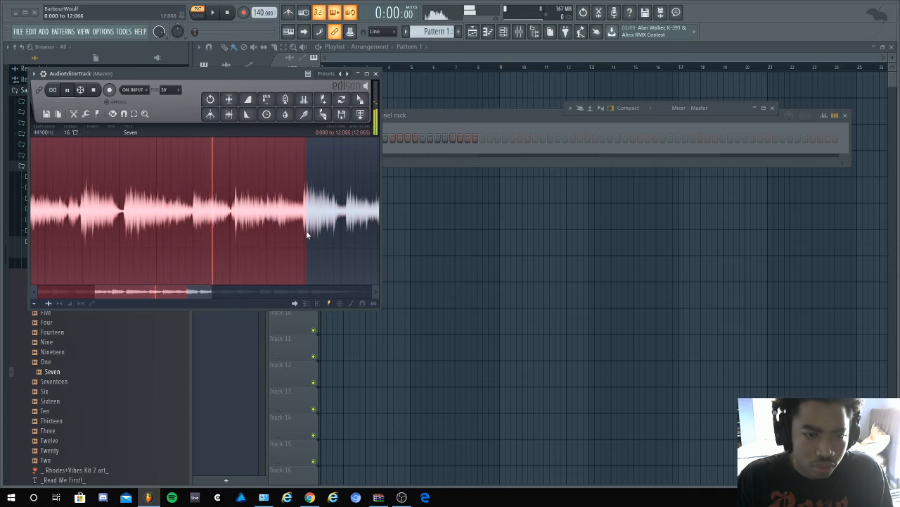
left_click_drag(306, 232, 303, 233)
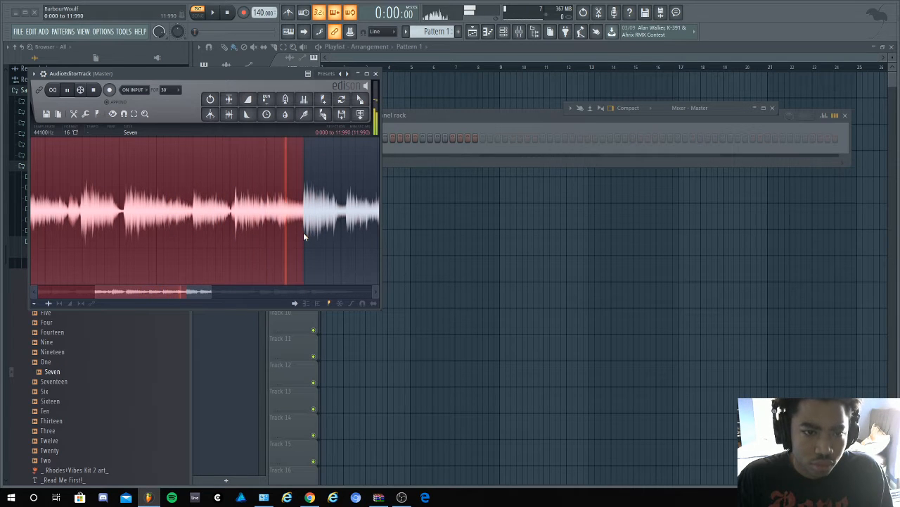
- Add a marker at the start of the selected opening section of Seven and play the section back
scroll(256, 248, "down", 3)
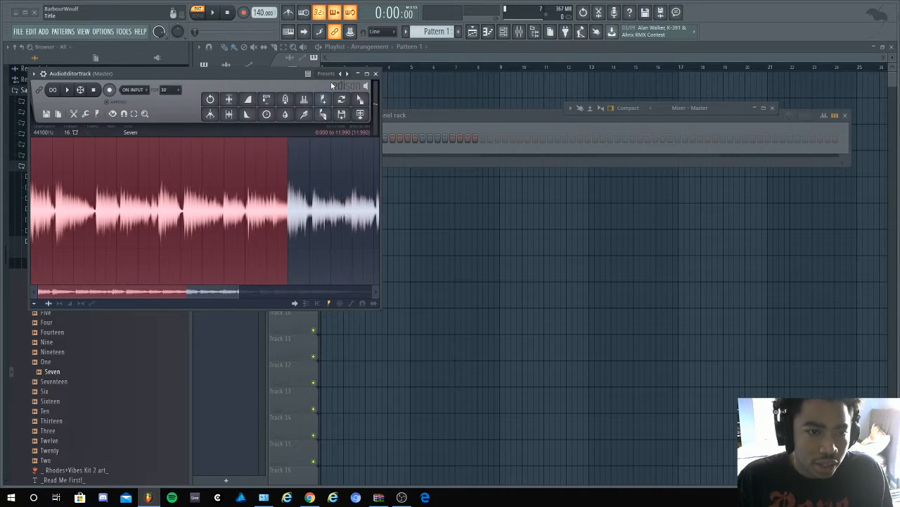
left_click(323, 98)
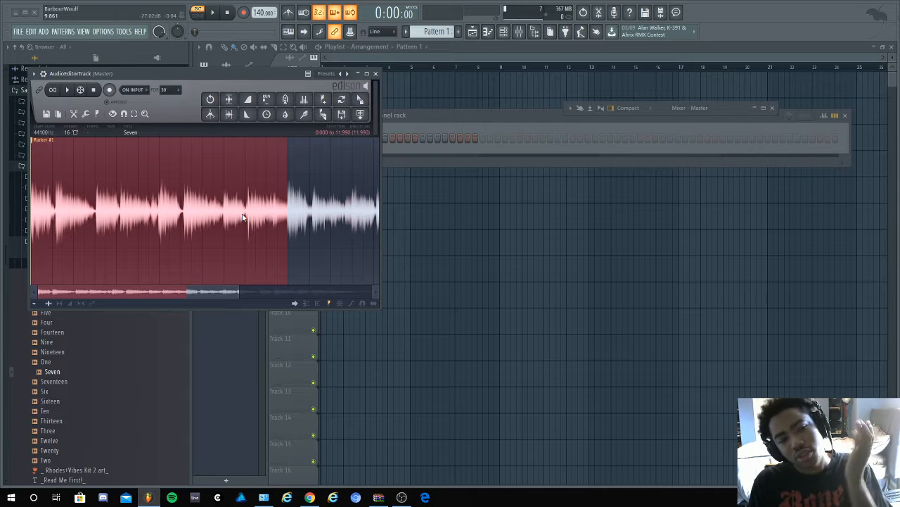
key("space")
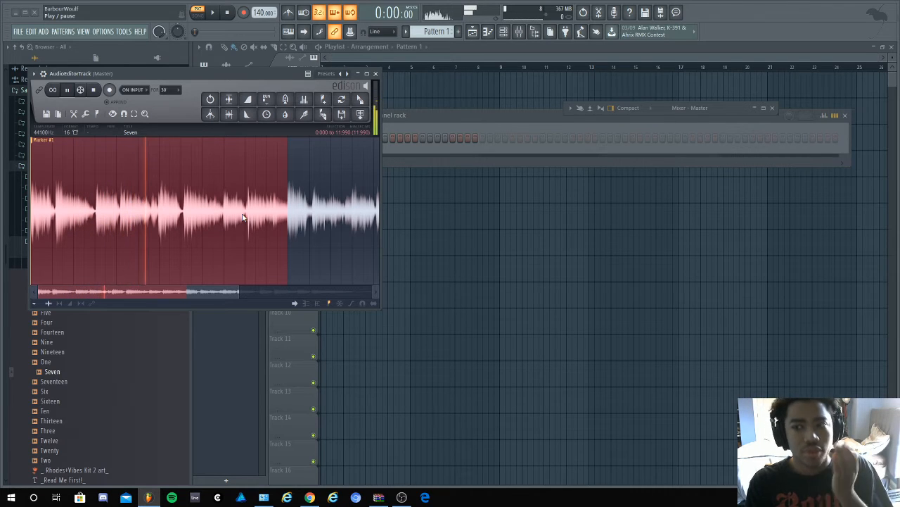
key("space")
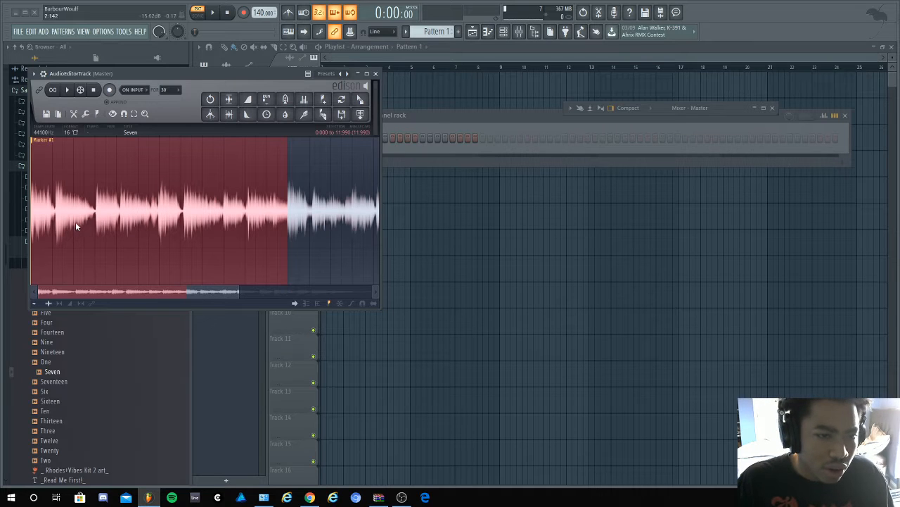
- Audition the section from 11.990 to 25.330 seconds and add markers at 11.990 seconds and at about 23.733 seconds
scroll(74, 225, "down", 2)
left_click_drag(186, 226, 358, 221)
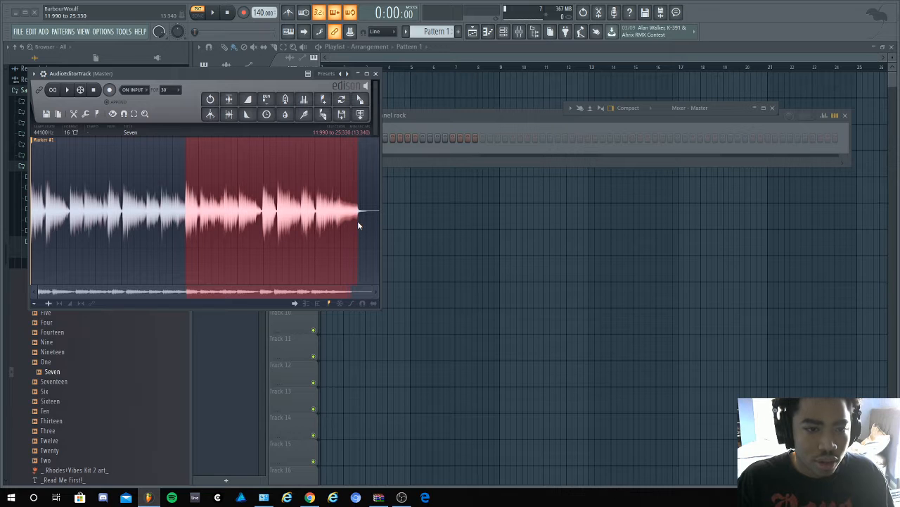
key("space")
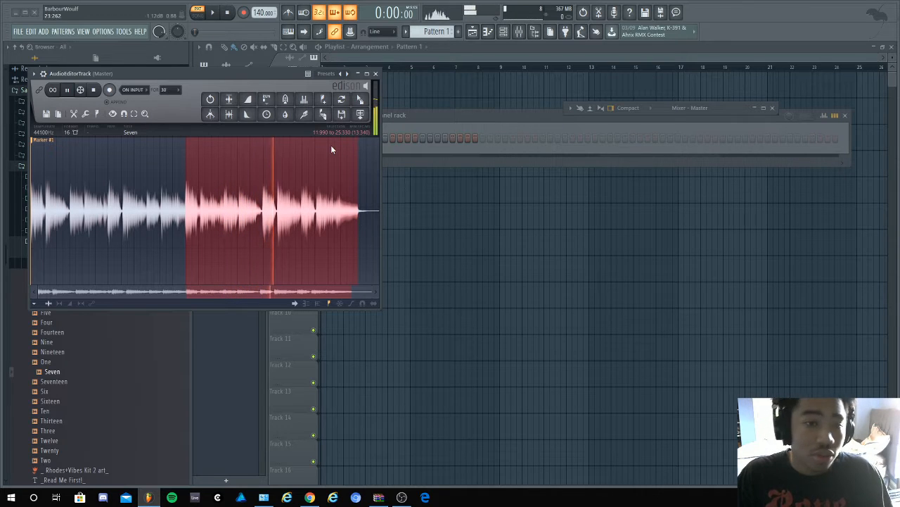
left_click(327, 104)
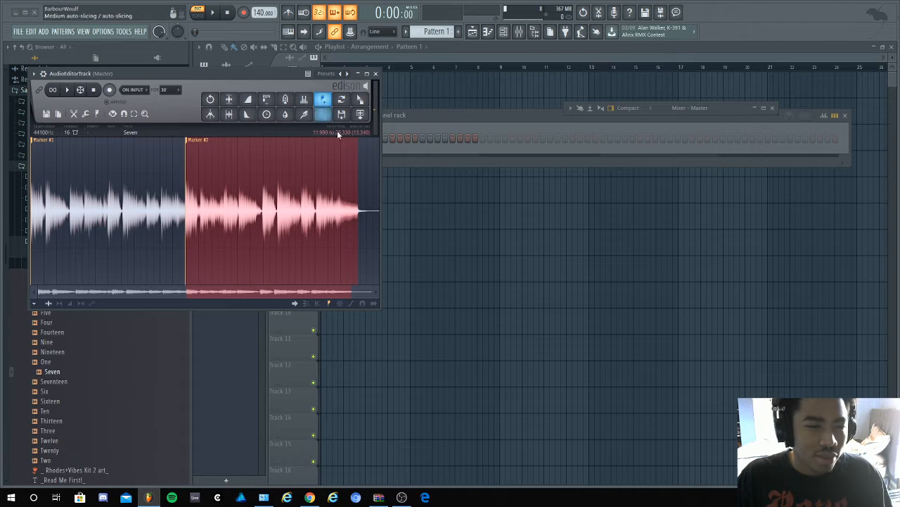
mouse_move(356, 224)
left_mouse_down()
mouse_move(334, 232)
mouse_move(466, 141)
left_mouse_up()
left_click(322, 100)
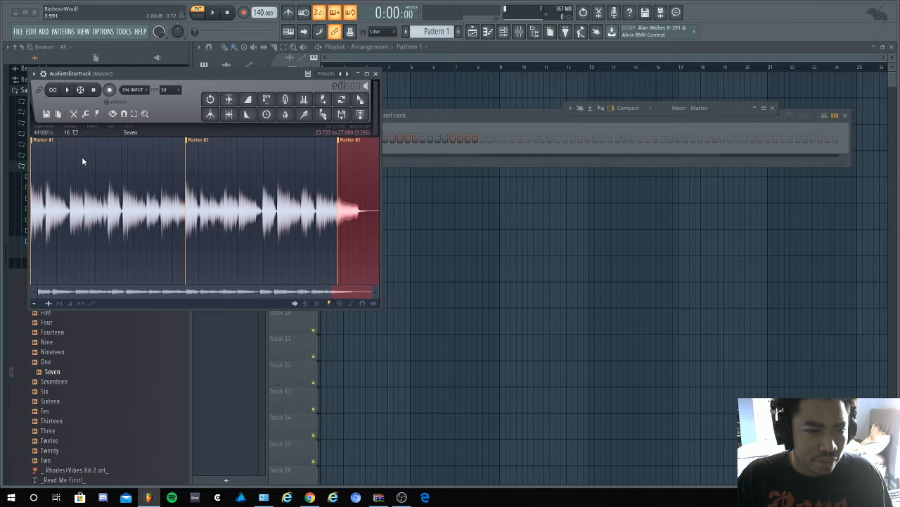
- Select the section between Marker #1 and Marker #2 and briefly play it back
left_click(51, 144)
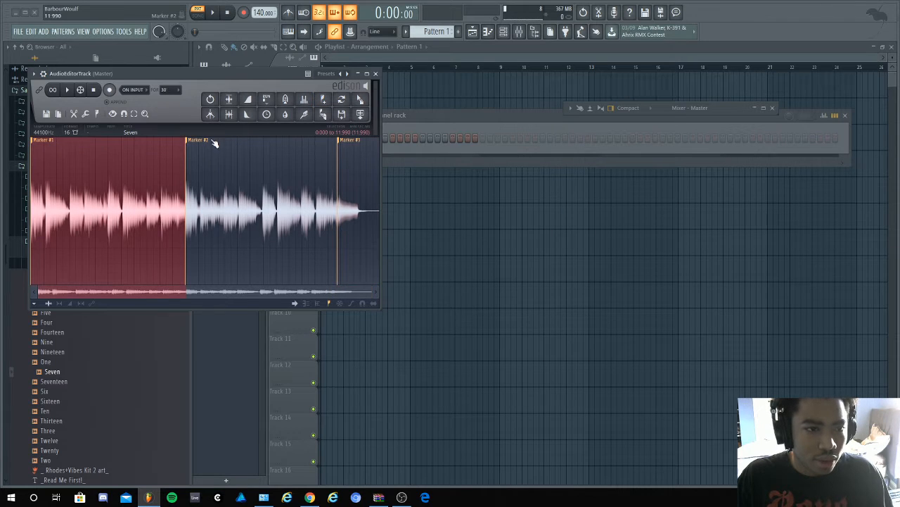
key("space")
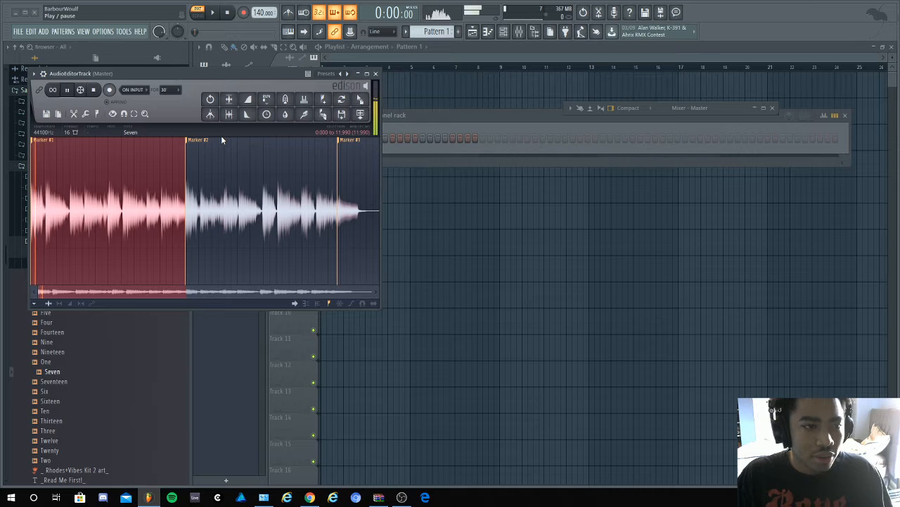
key("space")
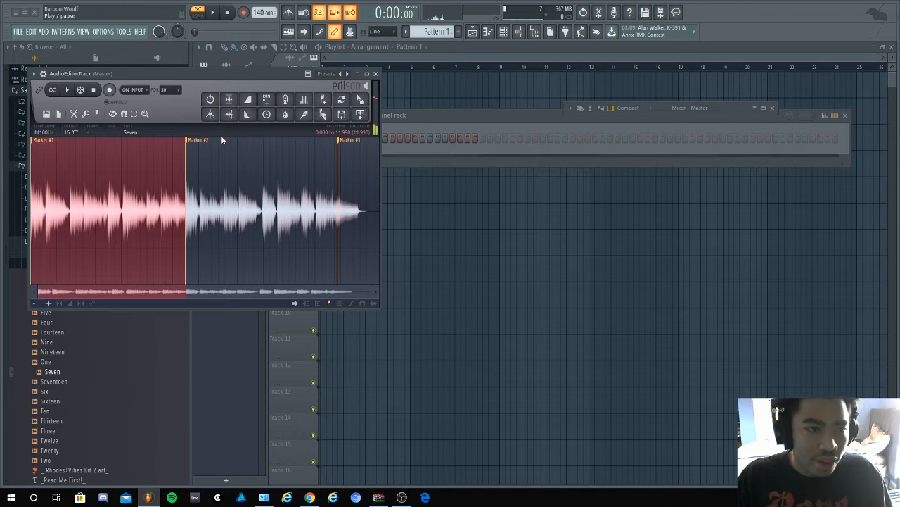
- Send the selected section to the playlist as an audio clip and close the audio editor
scroll(101, 232, "up", 1)
scroll(100, 233, "up", 2)
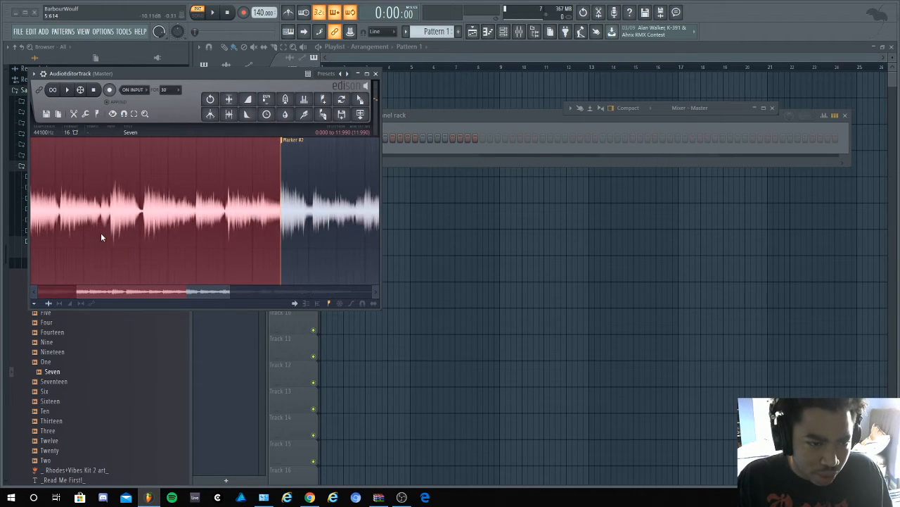
scroll(256, 228, "up", 1)
scroll(296, 224, "up", 3)
scroll(296, 224, "down", 5)
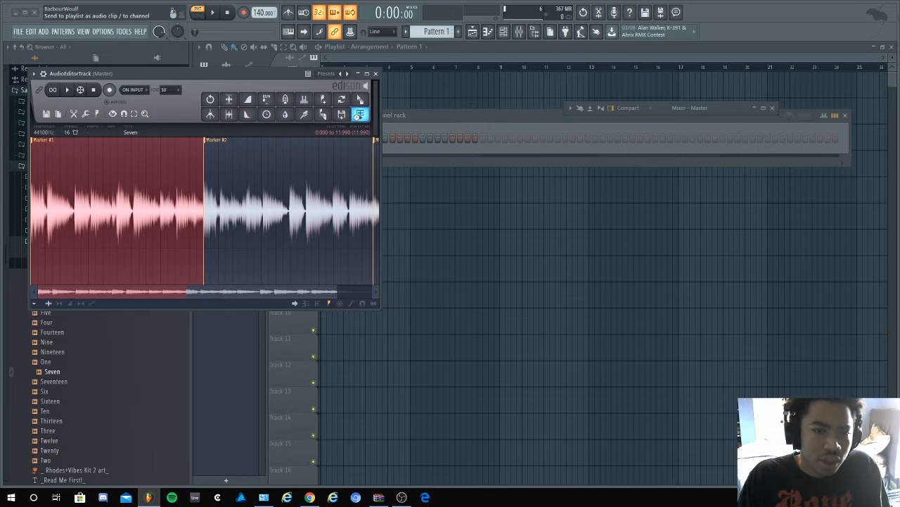
left_click(360, 115)
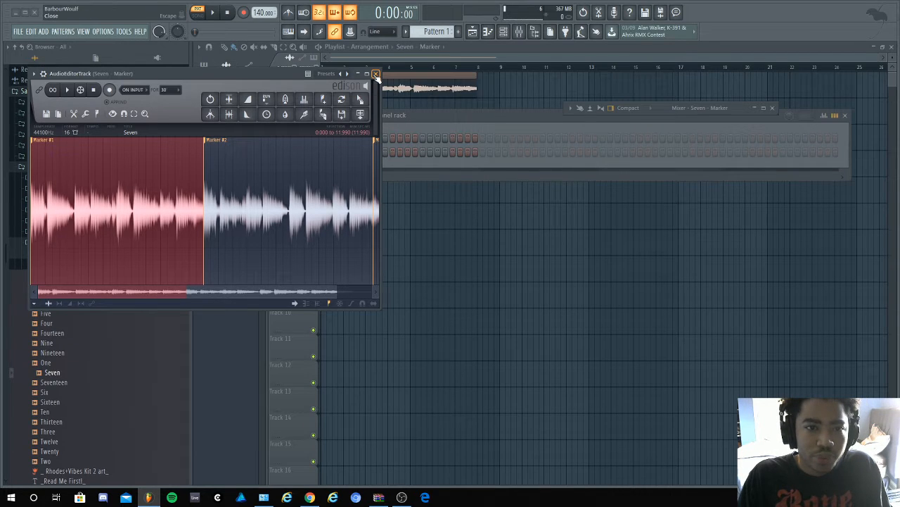
left_click(376, 74)
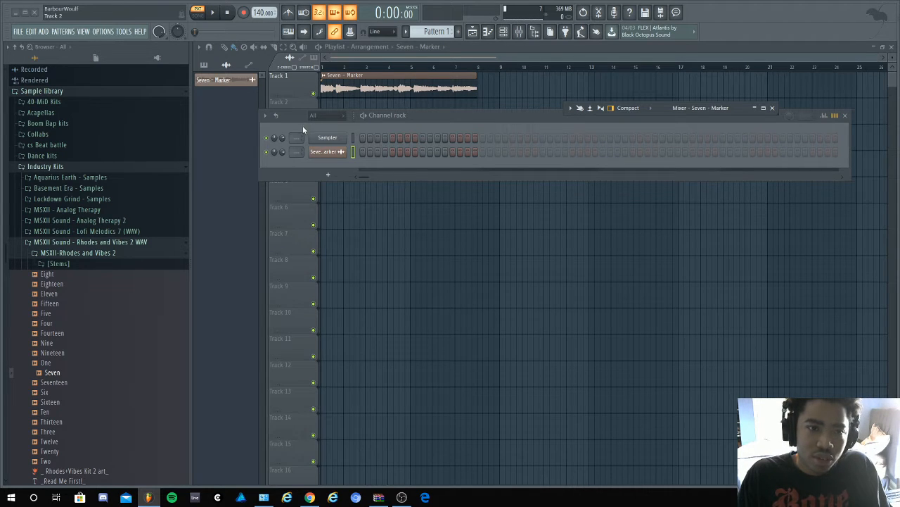
- Delete the empty Sampler channel from the channel rack
right_click(337, 139)
left_click(378, 237)
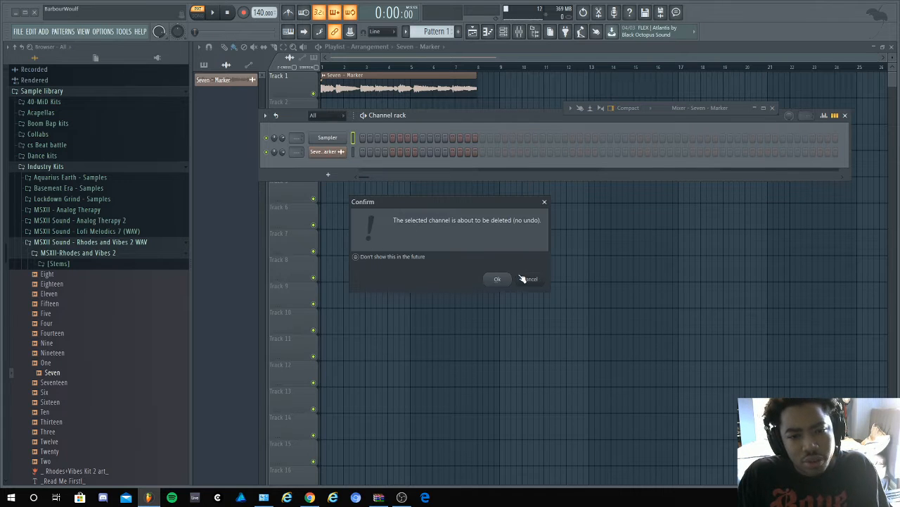
left_click(501, 278)
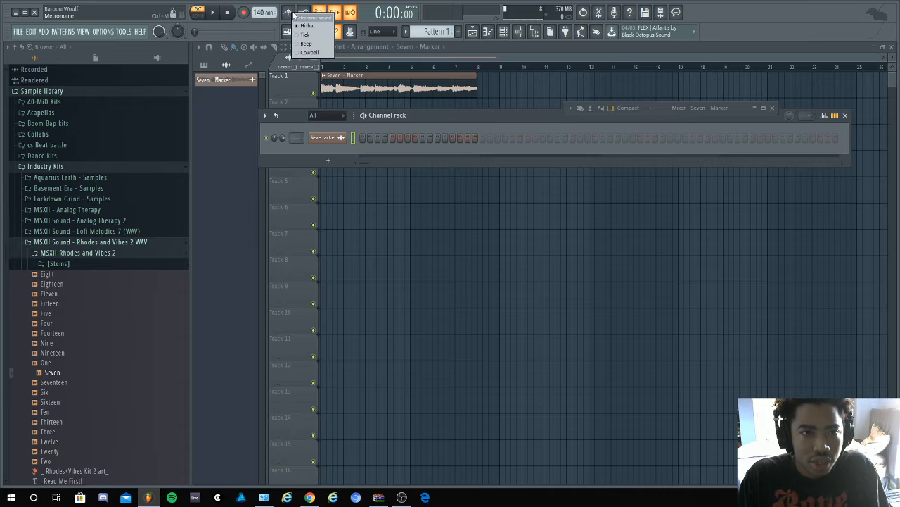
left_click(292, 13)
left_click(292, 13)
left_click(293, 13)
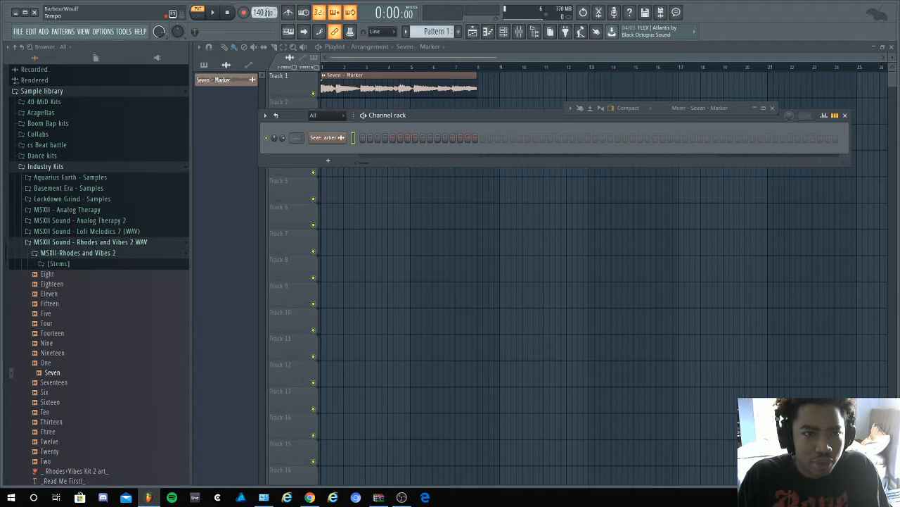
- Open the tempo tapper, reopen the audio editor and start playing the selected section of Seven
right_click(268, 14)
left_click(359, 19)
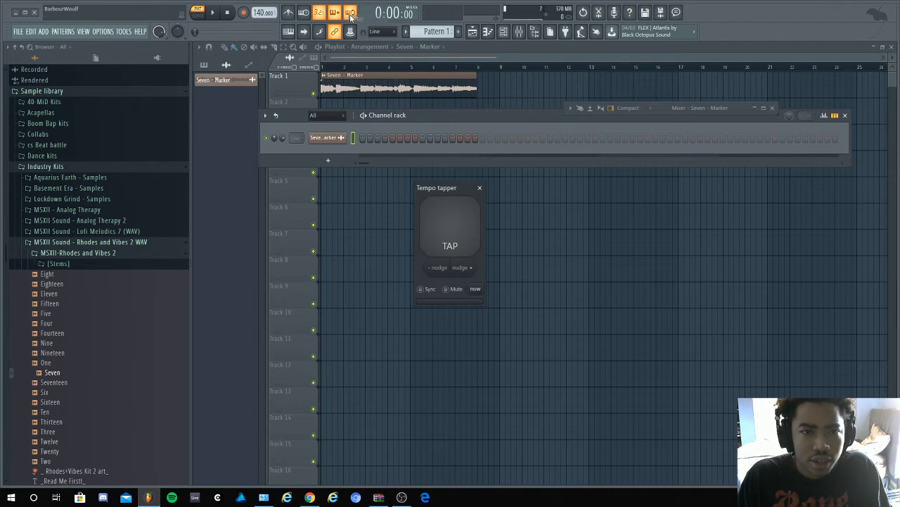
left_click(600, 13)
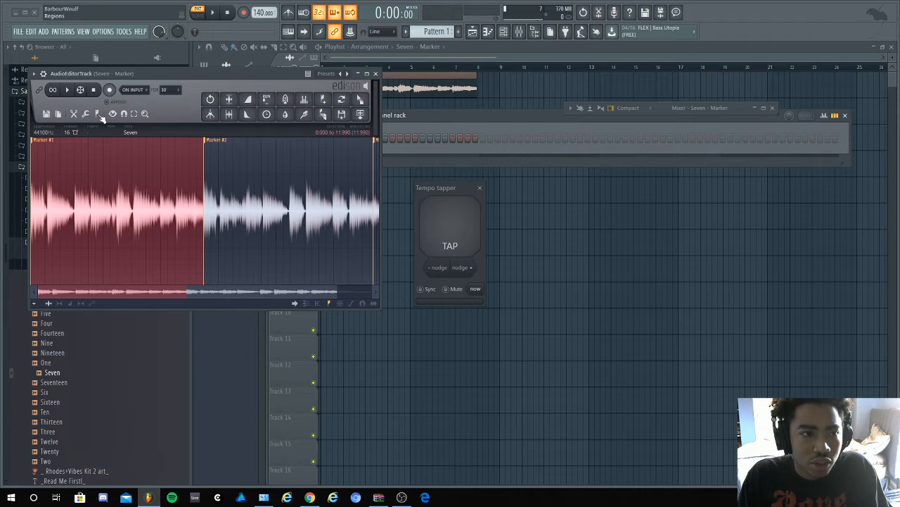
left_click(68, 91)
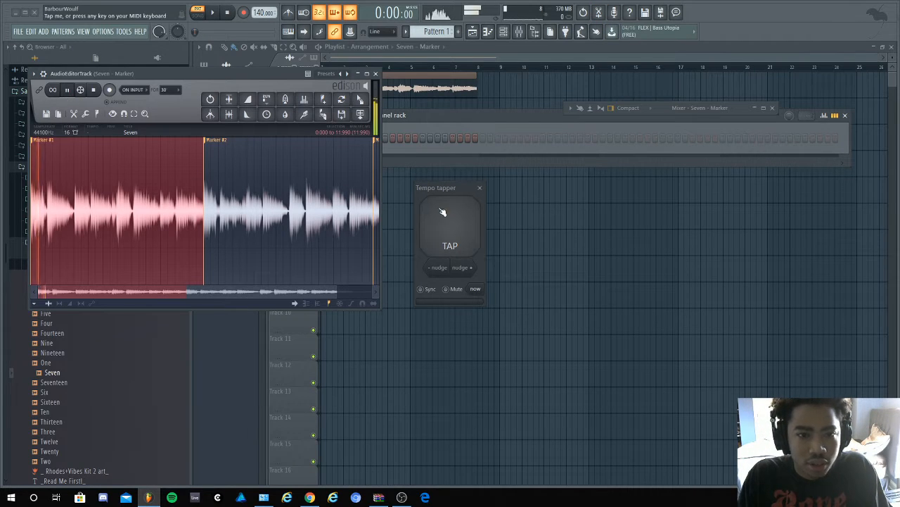
- Tap the project tempo to 80 BPM along with the sample, and close the audio editor
left_click(431, 205)
left_click(438, 211)
left_click(438, 212)
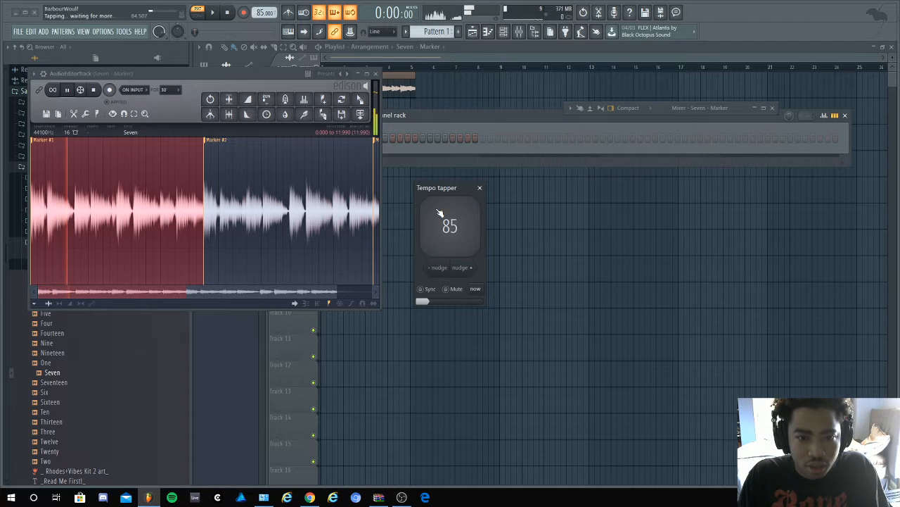
left_click(438, 211)
left_click(439, 212)
left_click(438, 212)
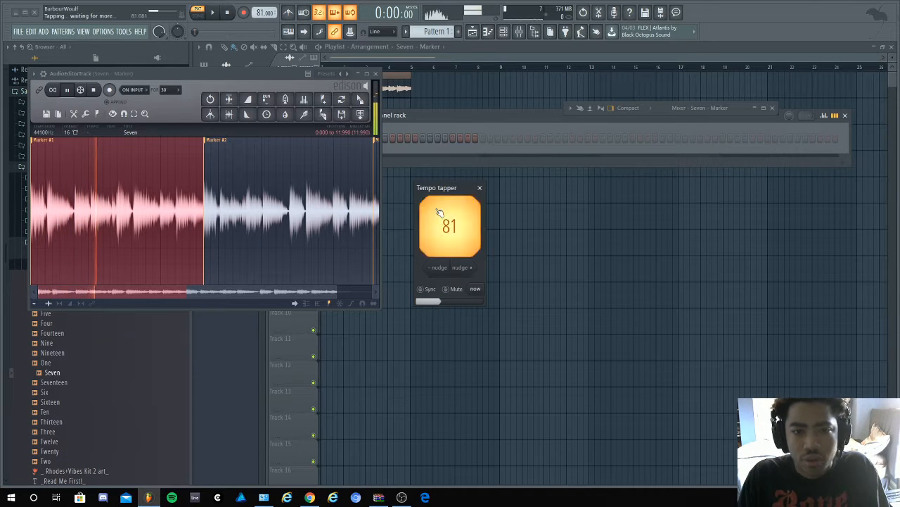
left_click(438, 212)
left_click(438, 212)
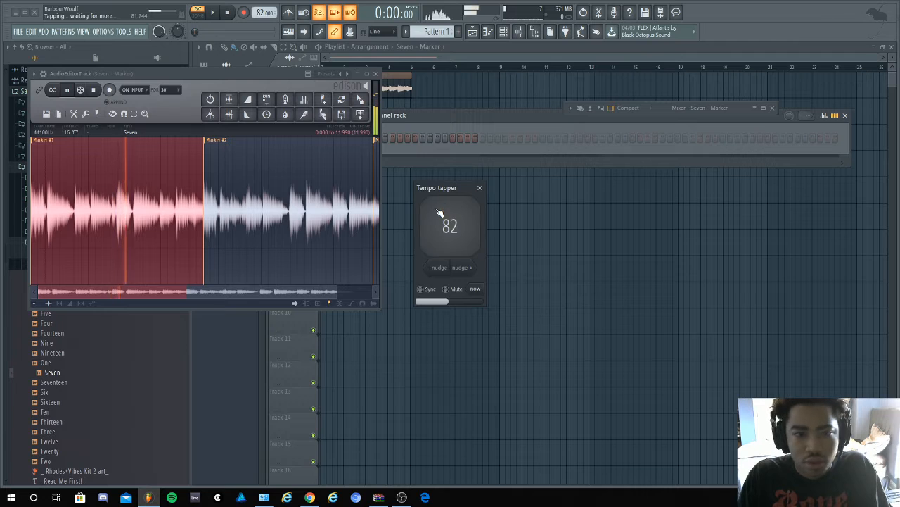
left_click(438, 212)
left_click(438, 212)
left_click(438, 212)
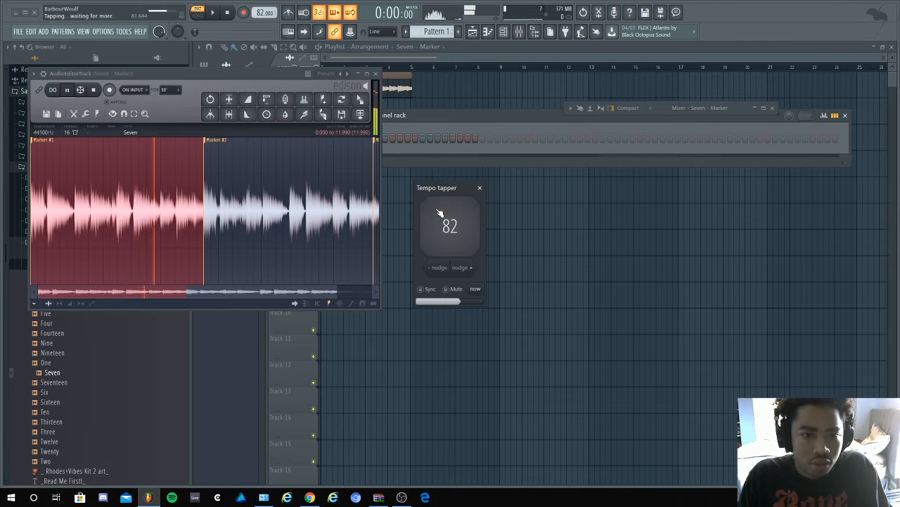
left_click(438, 212)
left_click(439, 211)
left_click(439, 211)
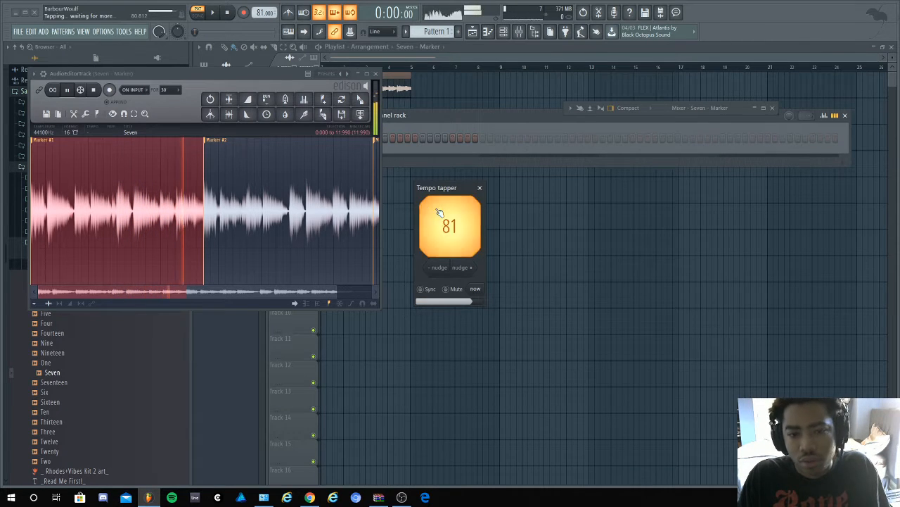
left_click(439, 212)
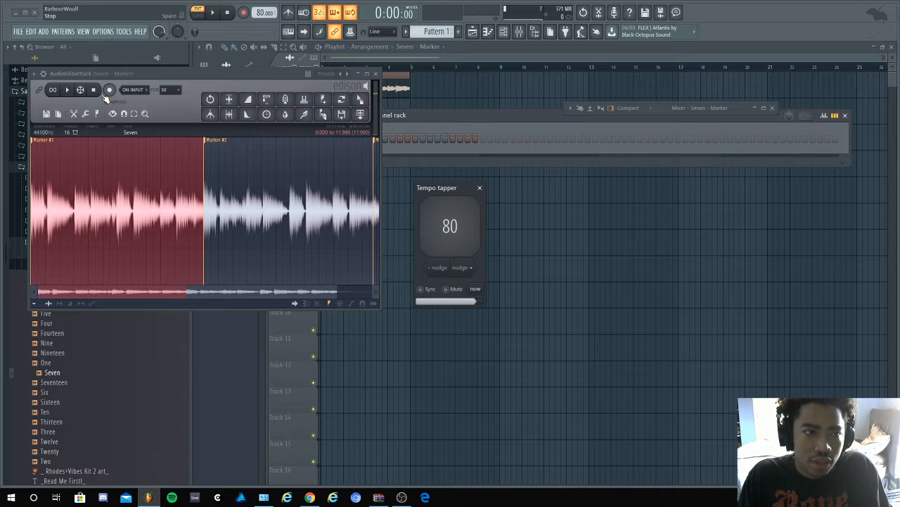
left_click(375, 73)
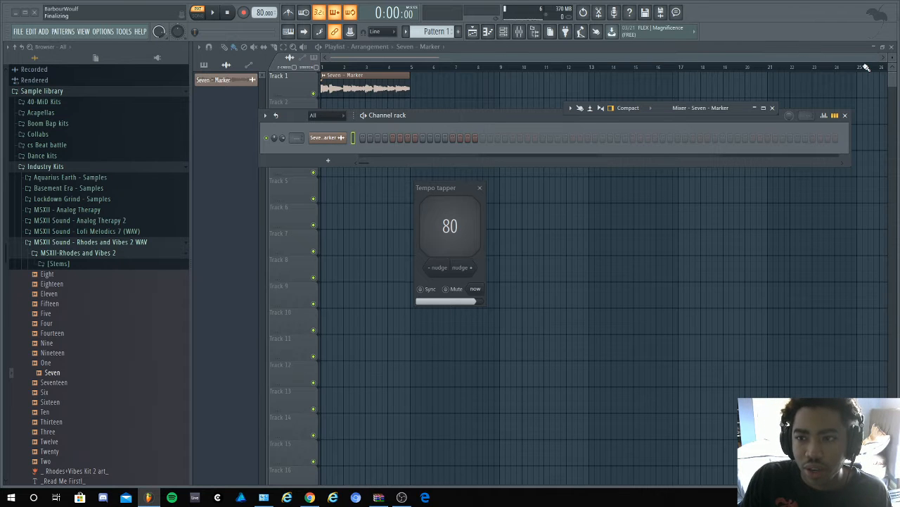
- Open the Seven - Marker clip's channel settings and bring up its time-stretch length choices
left_click_drag(876, 60, 552, 61)
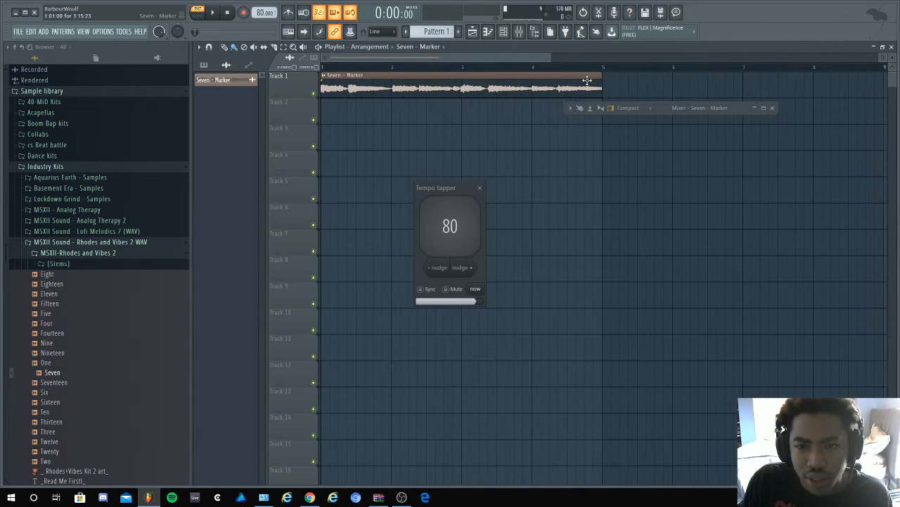
left_click(576, 87)
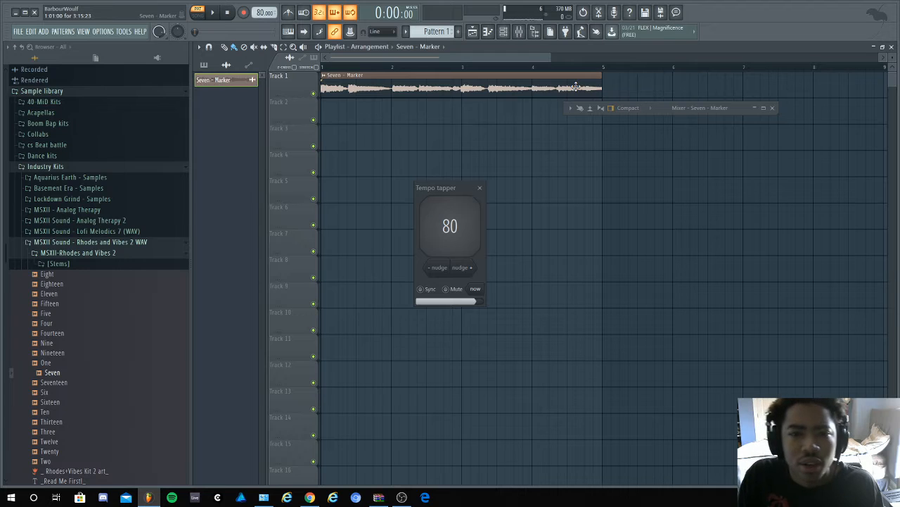
double_click(576, 87)
right_click(271, 187)
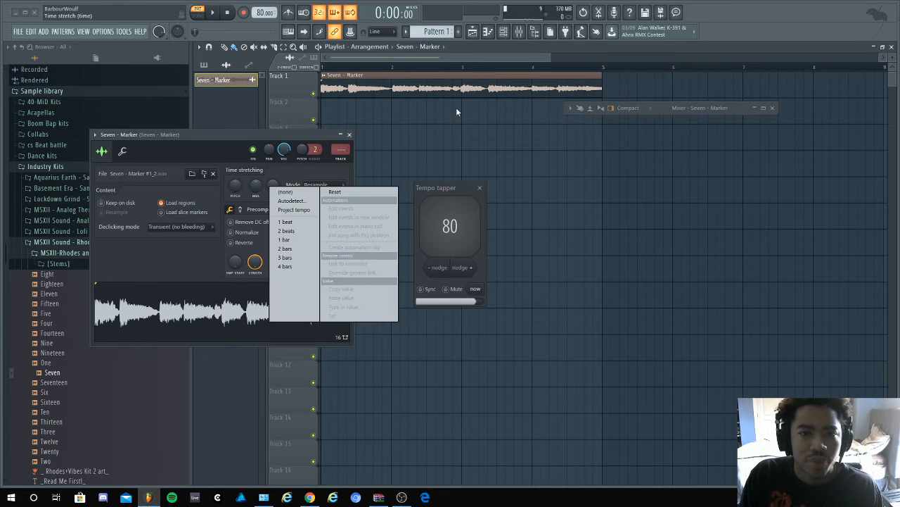
- Show the channel rack, filter it to Audio channels and open the Seven - Marker channel's settings
left_click(504, 33)
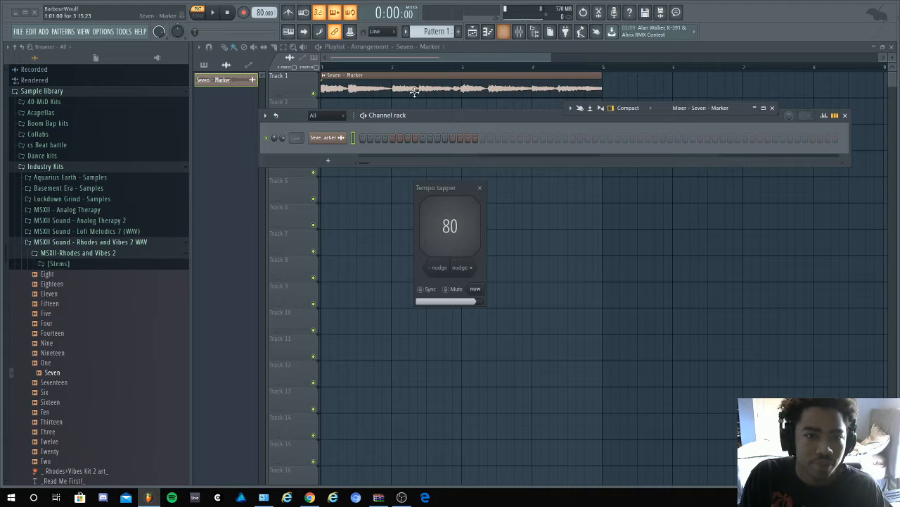
left_click(334, 120)
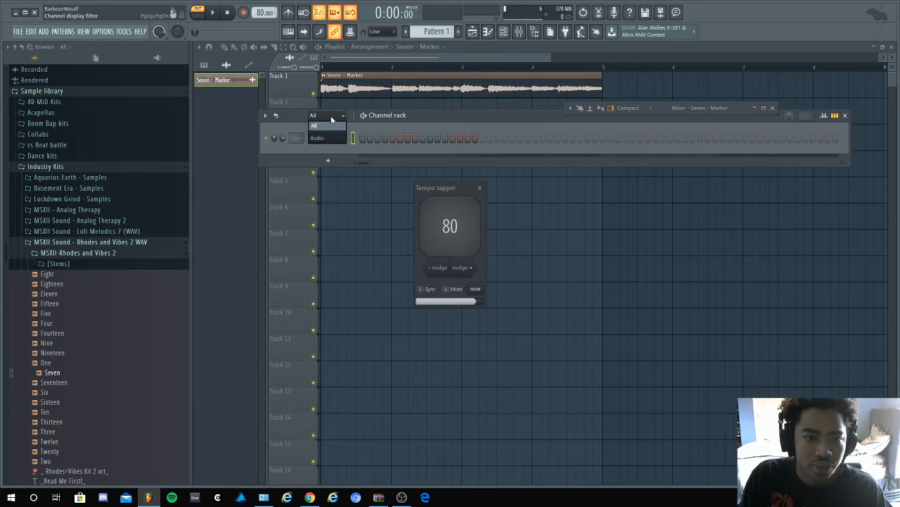
left_click(331, 138)
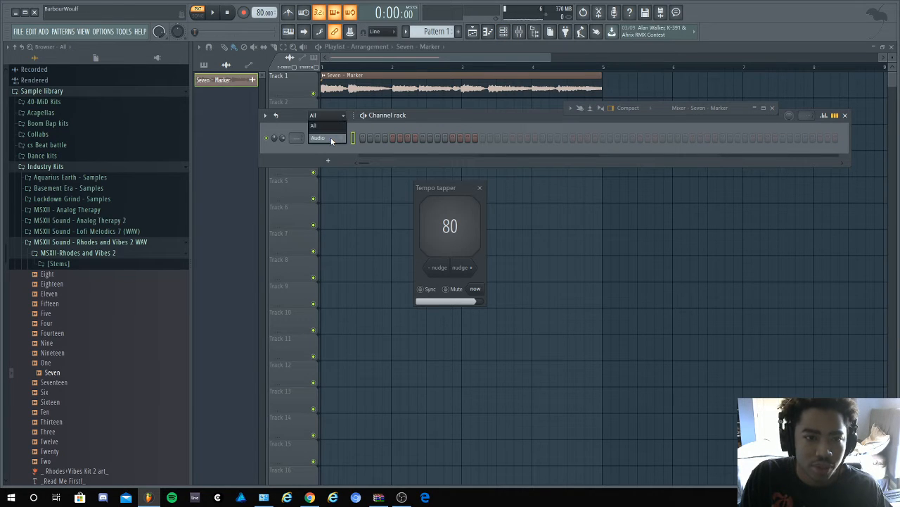
left_click(332, 138)
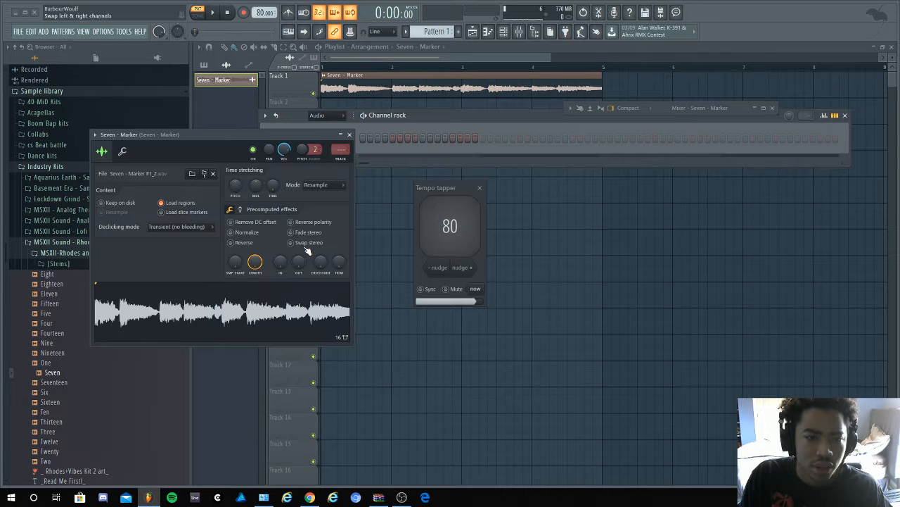
- Set the Seven - Marker channel's time-stretch length to 4 bars and audition the clip in song mode
right_click(274, 186)
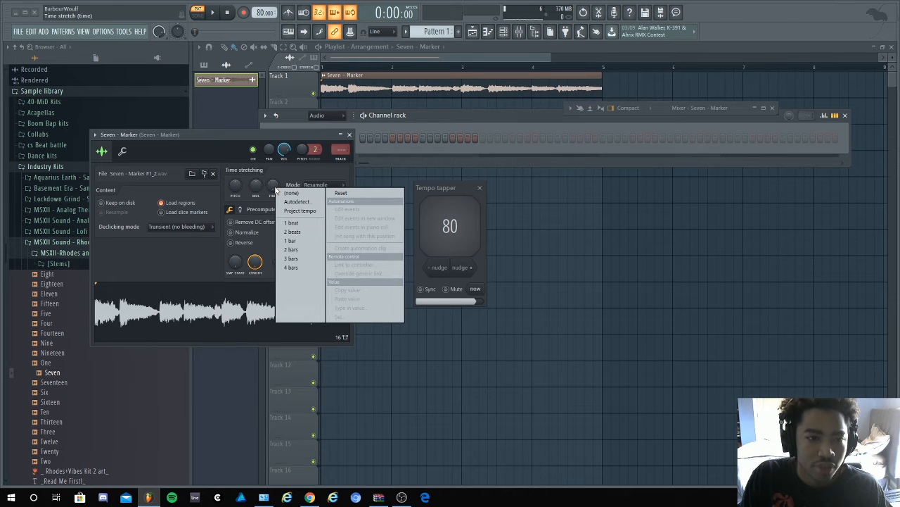
left_click(303, 268)
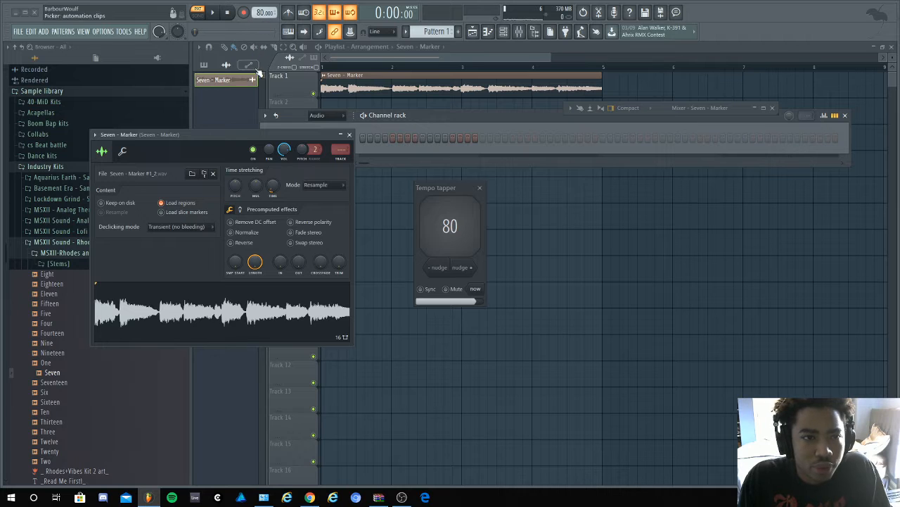
left_click(197, 15)
left_click(213, 12)
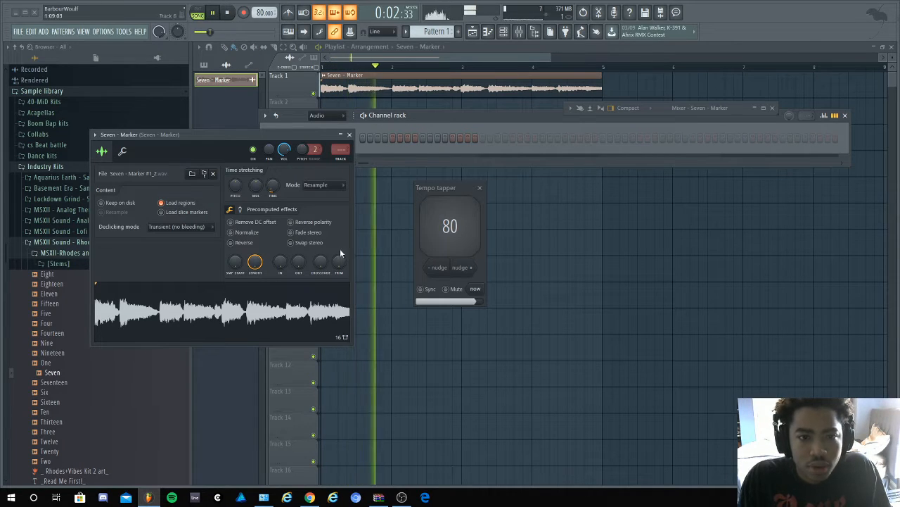
key("space")
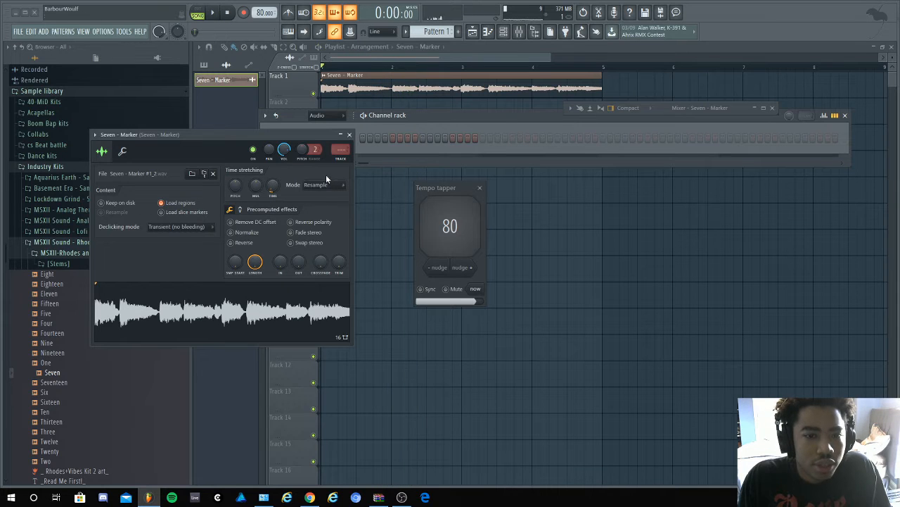
- Close the tempo tapper and the Seven - Marker channel settings
left_click(480, 187)
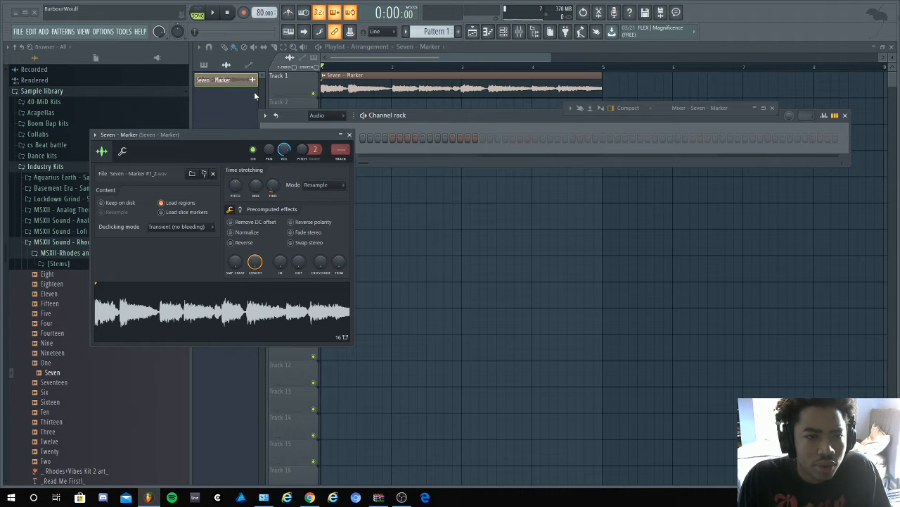
left_click(349, 134)
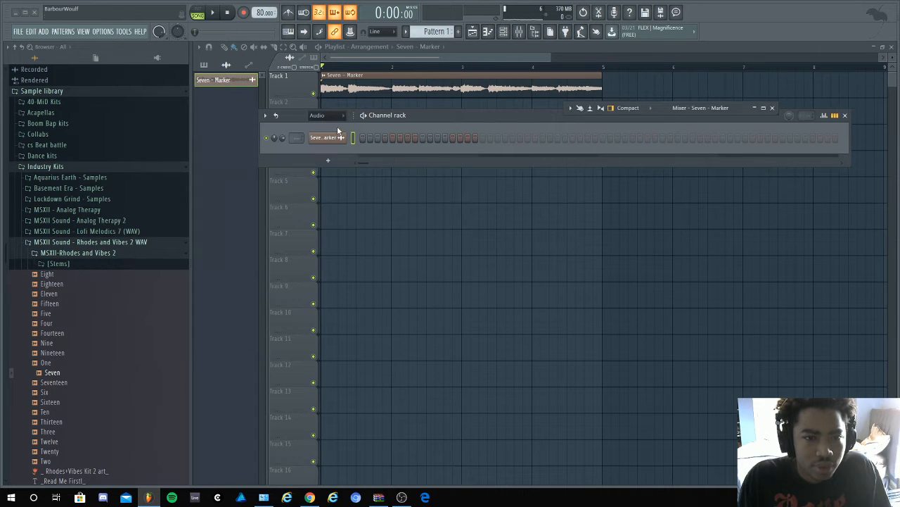
- Compare the channel rack's All and Audio filters and recheck the Seven - Marker channel's settings
left_click(341, 115)
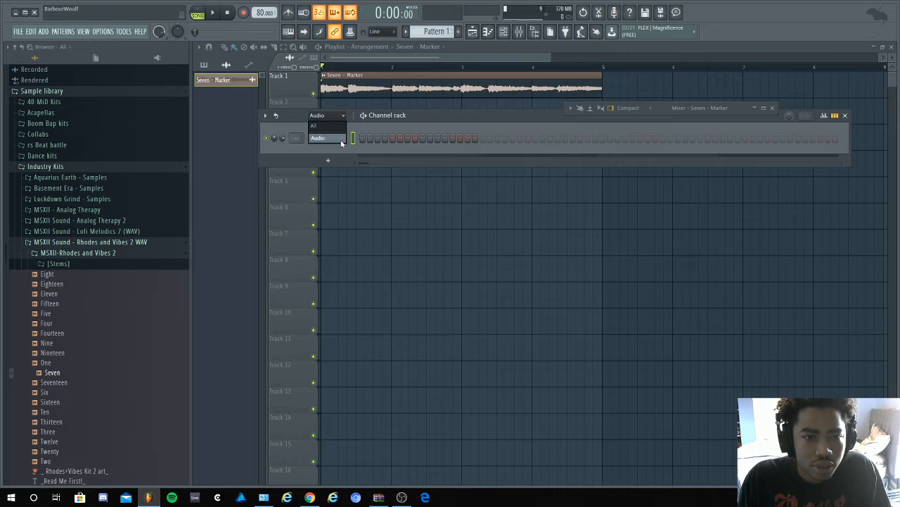
left_click(341, 140)
left_click(341, 116)
left_click(337, 126)
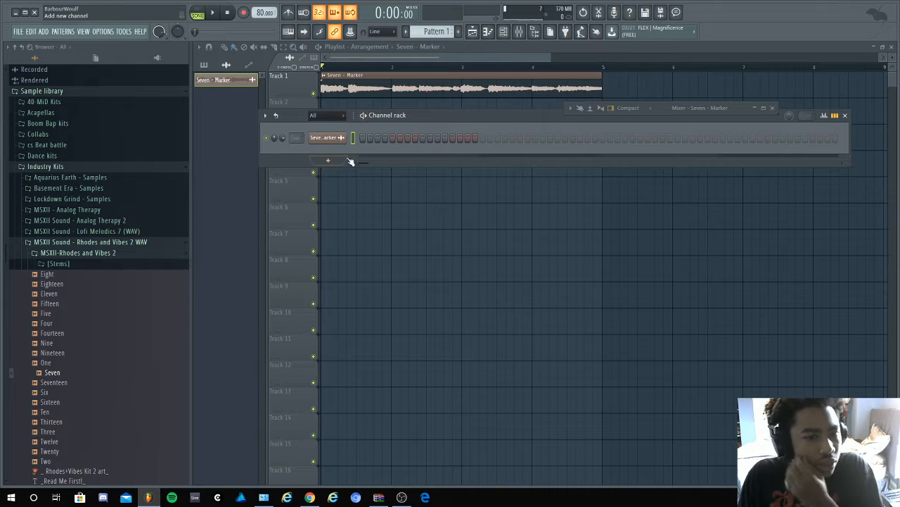
left_click(342, 139)
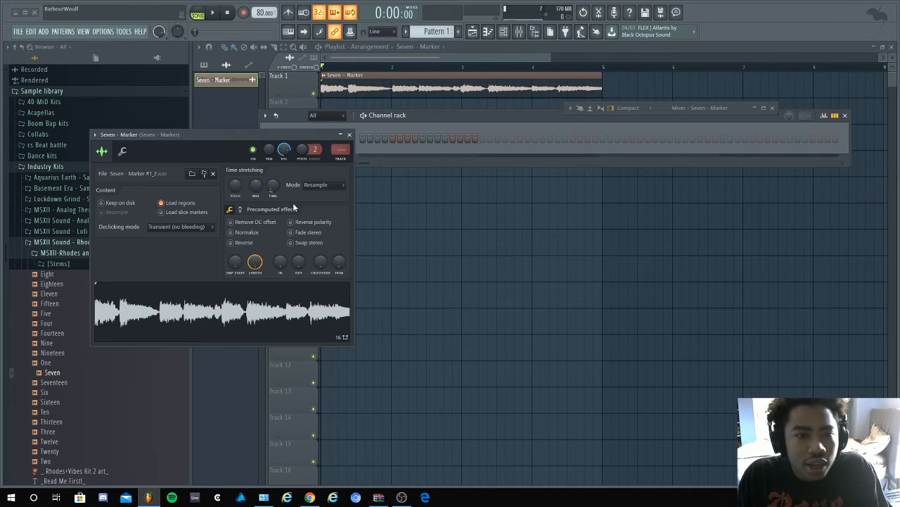
left_click(349, 135)
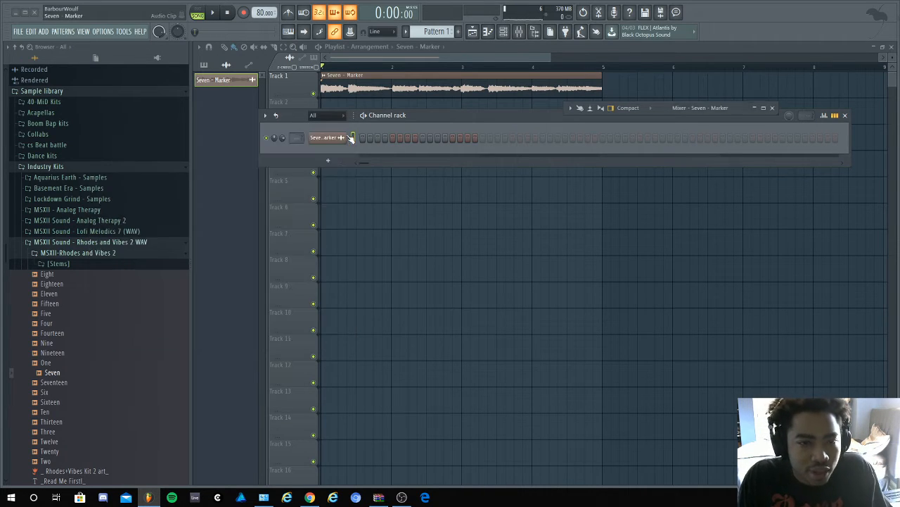
left_click(329, 117)
left_click(329, 137)
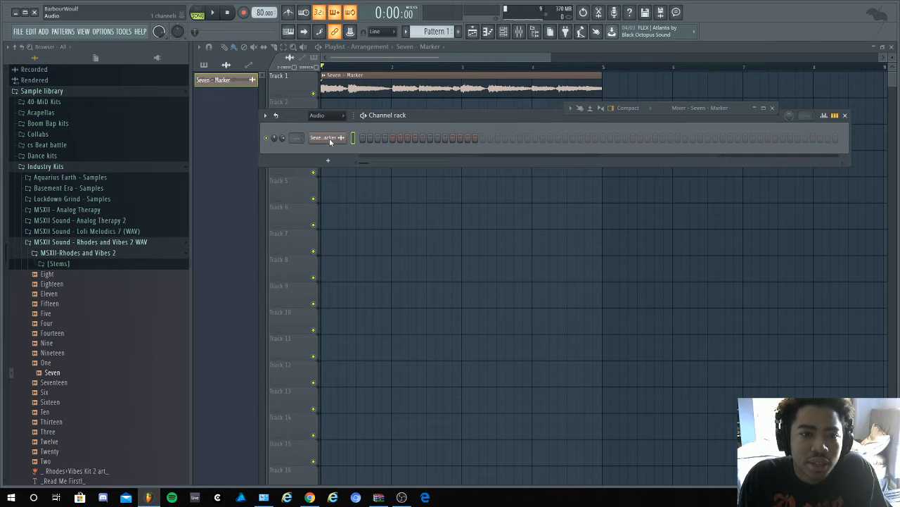
- Collapse the Rhodes and Vibes and Industry Kits folders, and expand Boom Bap kits in the sample library
left_click(110, 243)
left_click(107, 168)
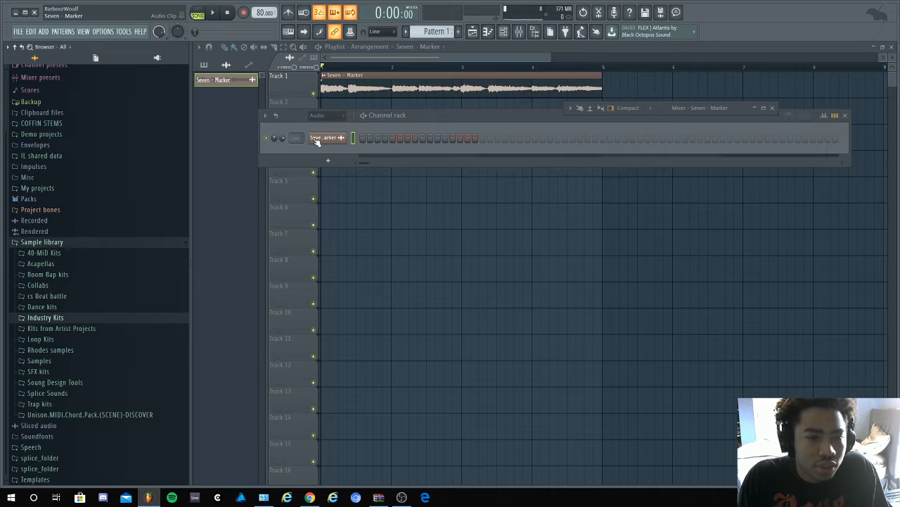
key("space")
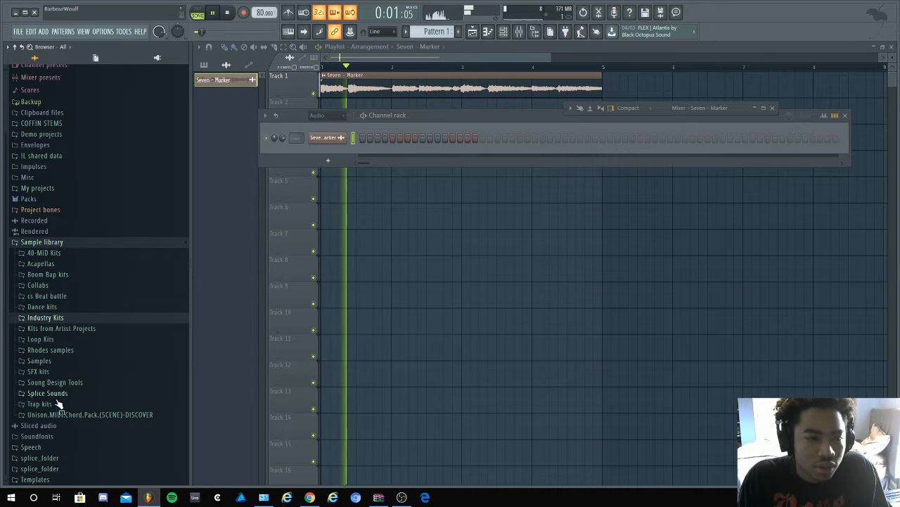
left_click(92, 277)
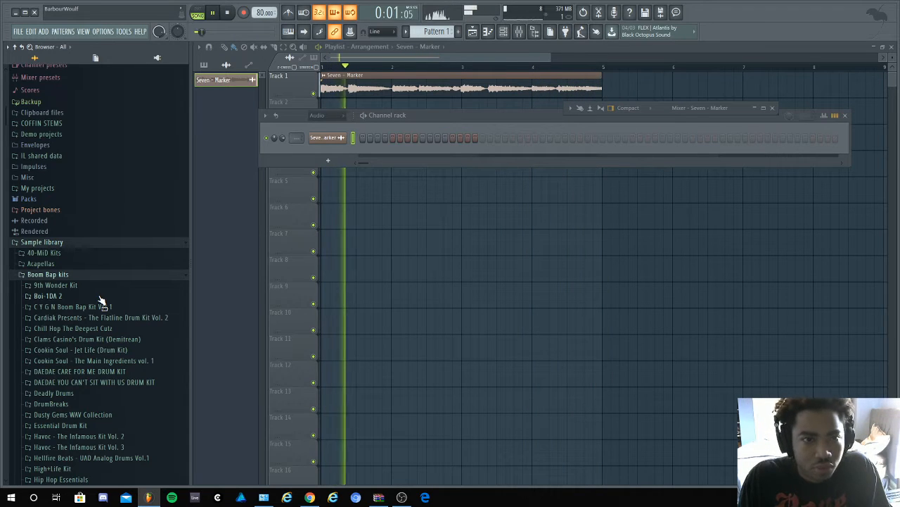
key("space")
scroll(99, 303, "down", 4)
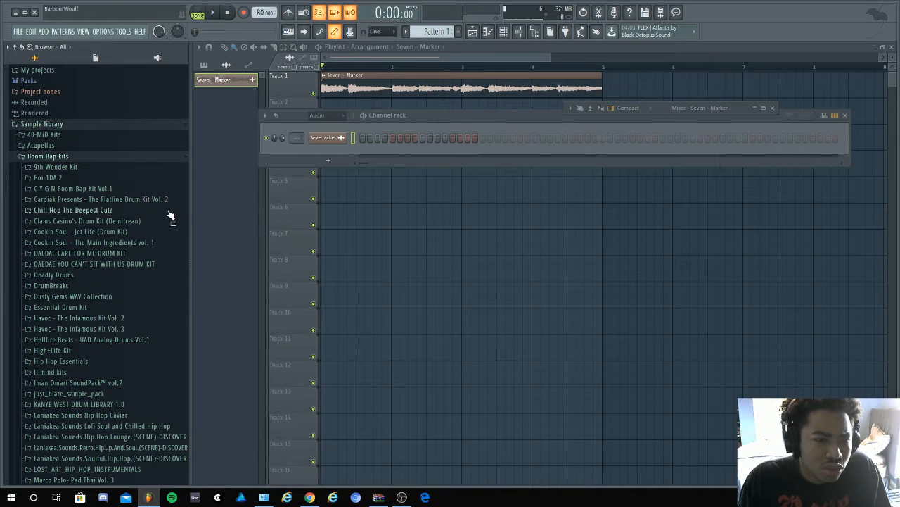
- Set the channel rack's display filter to All
left_click(318, 115)
left_click(318, 137)
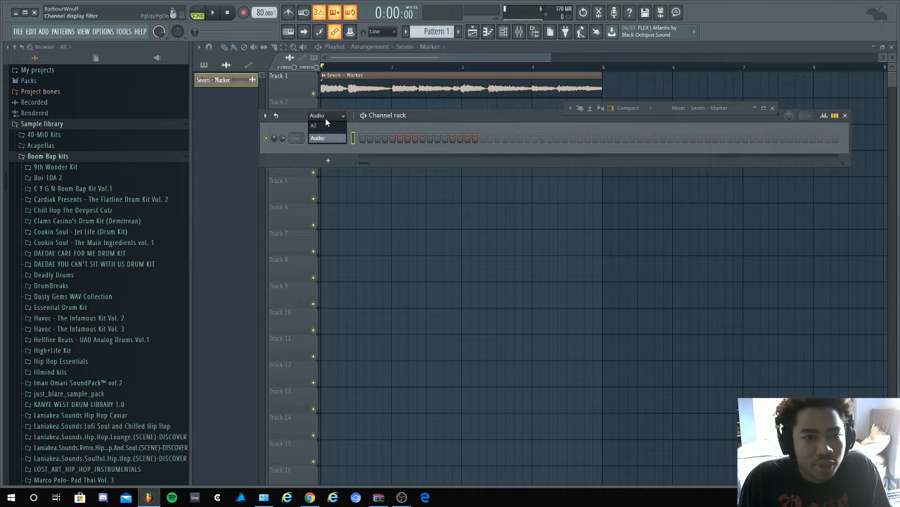
left_click(325, 117)
left_click(325, 127)
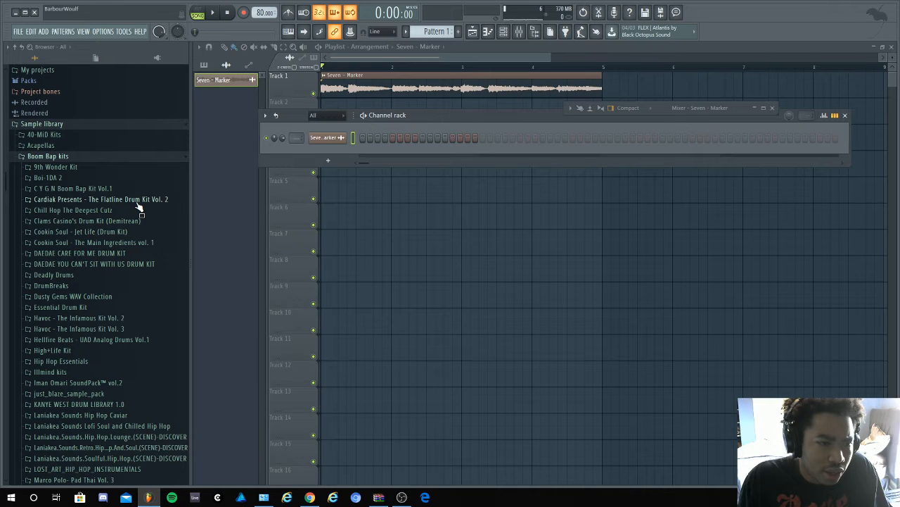
- Open the Kicks folder of Cardiak Presents - The Flatline Drum Kit Vol. 2 and preview Contact Kick and Disrespectful Kick
left_click(105, 199)
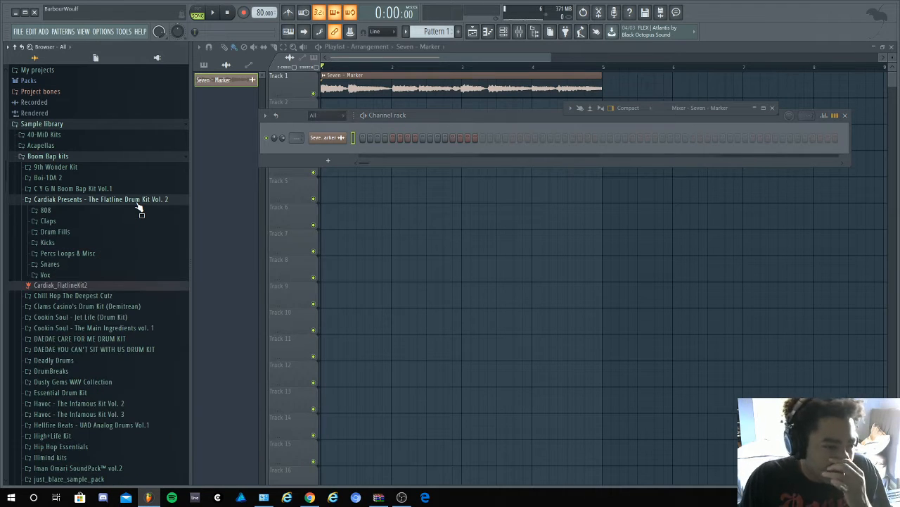
left_click(122, 243)
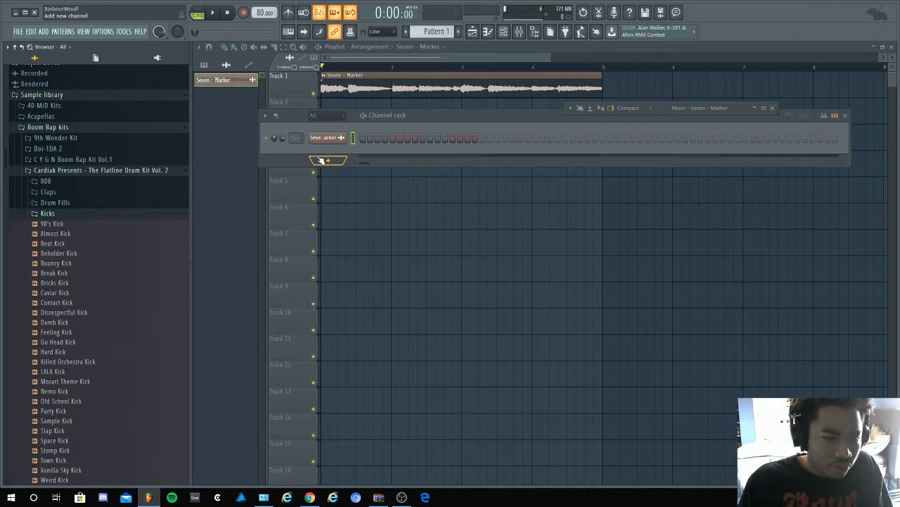
left_click(42, 302)
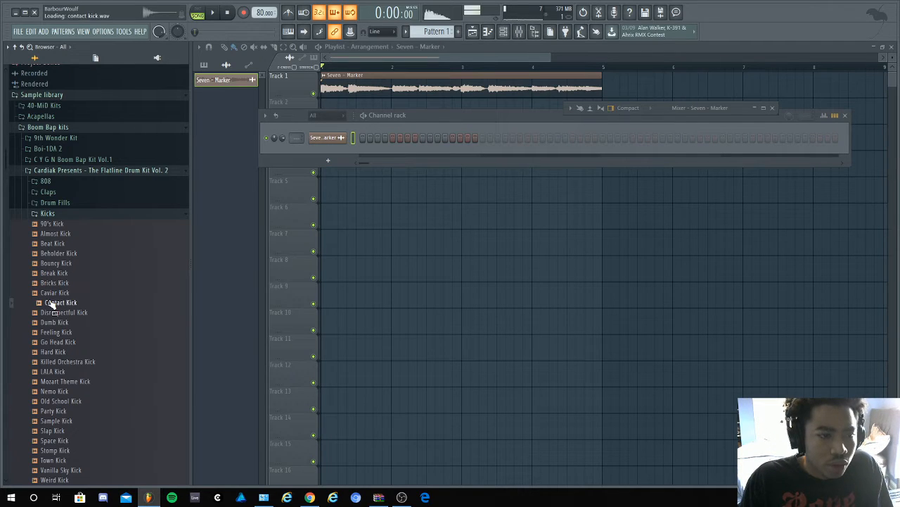
key("Down")
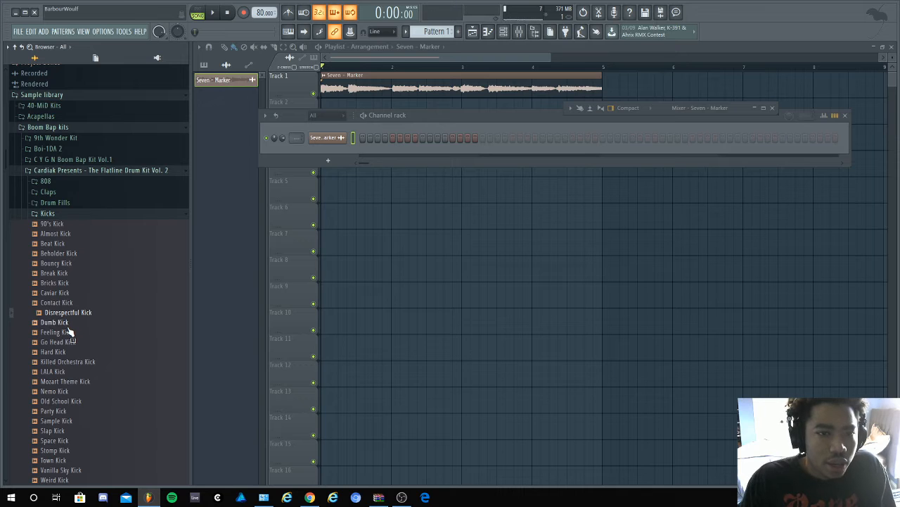
- Preview the kicks from Dumb Kick down to Mozart Theme Kick against the playing Seven sample
key("space")
key("Down")
key("Down")
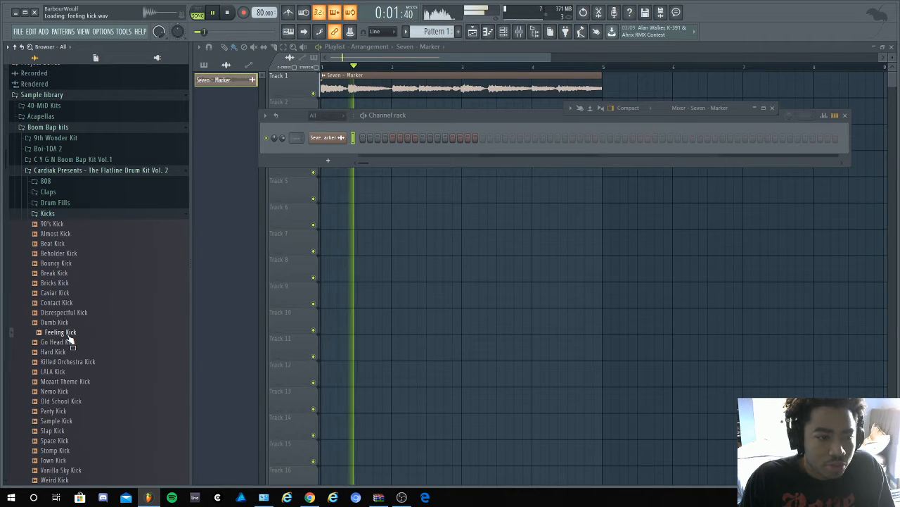
key("Down")
key("Down")
key("Down")
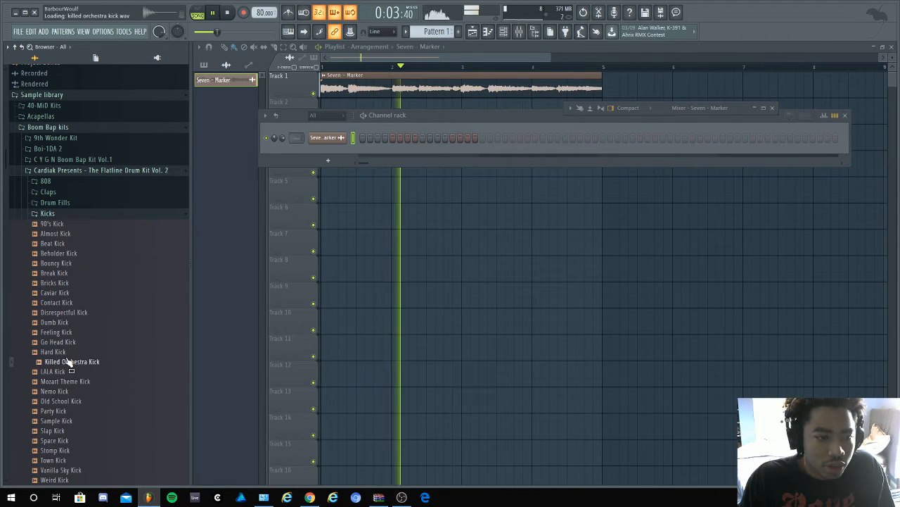
left_click(57, 372)
left_click(67, 380)
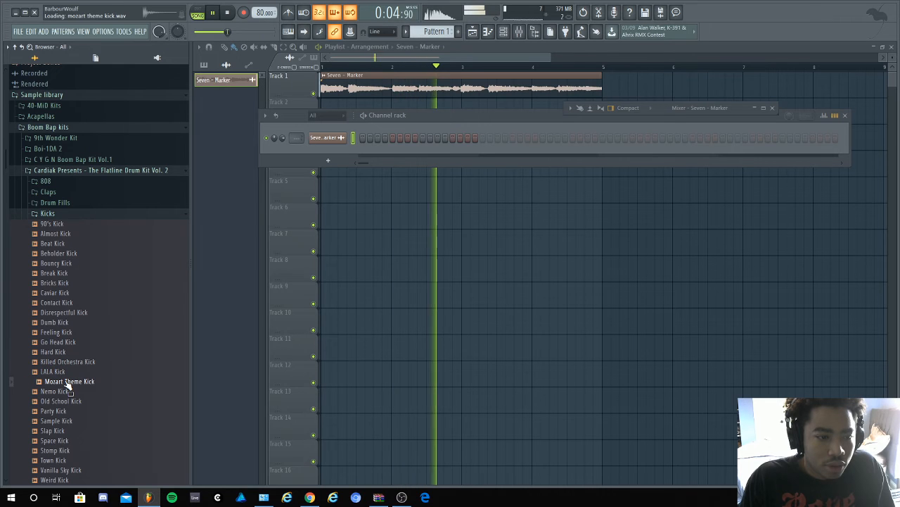
left_click(67, 372)
left_click(67, 365)
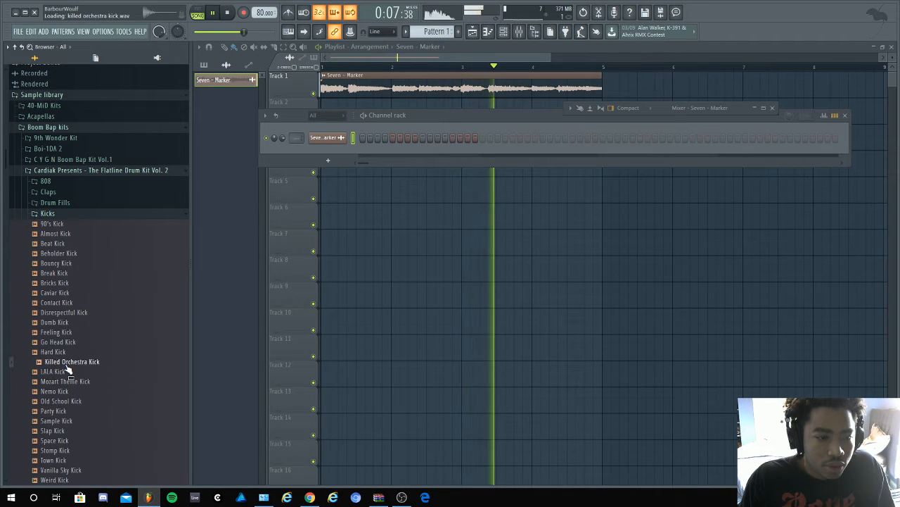
key("space")
- Preview more kicks against the Seven sample, from Feeling Kick back up to Bouncy Kick
left_click(68, 336)
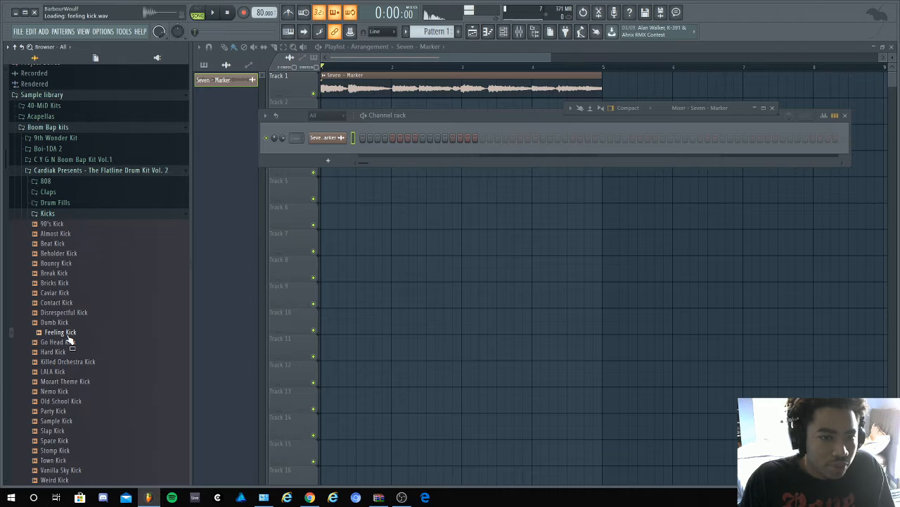
left_click_drag(284, 137, 283, 156)
key("space")
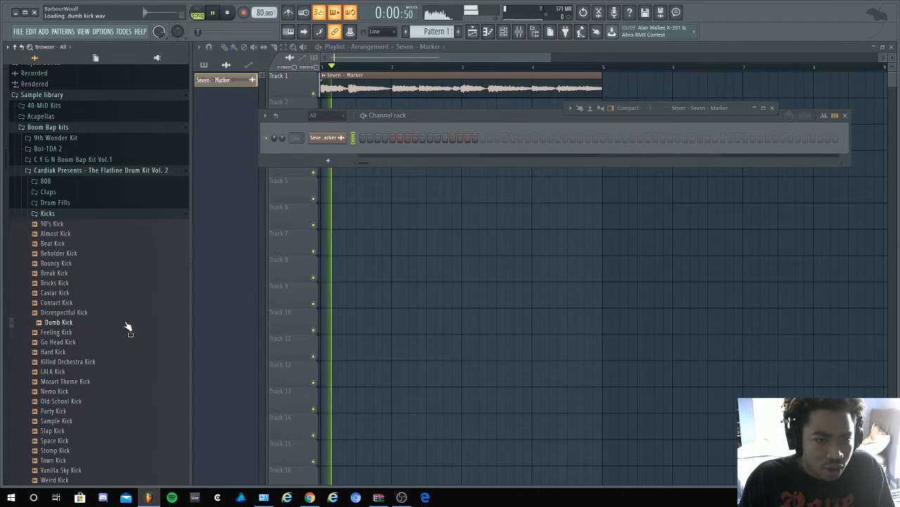
left_click(127, 294)
left_click(126, 284)
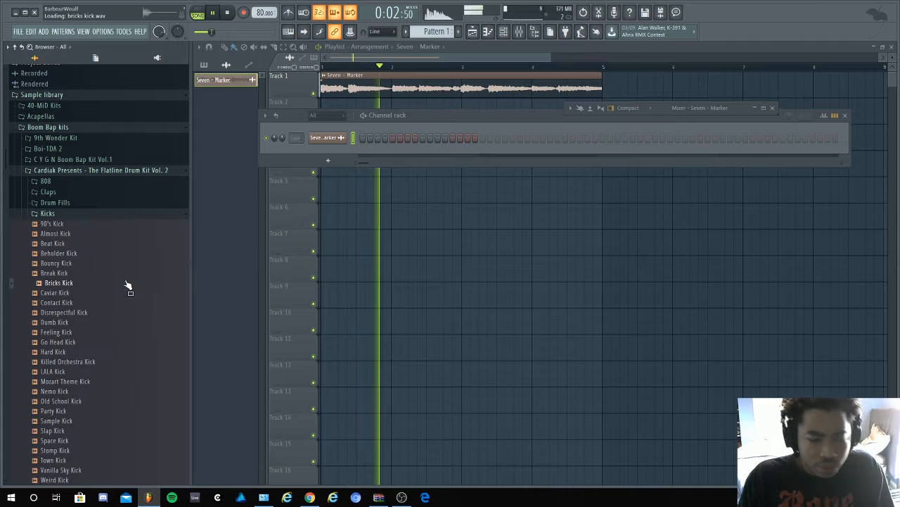
left_click(126, 265)
left_click(128, 263)
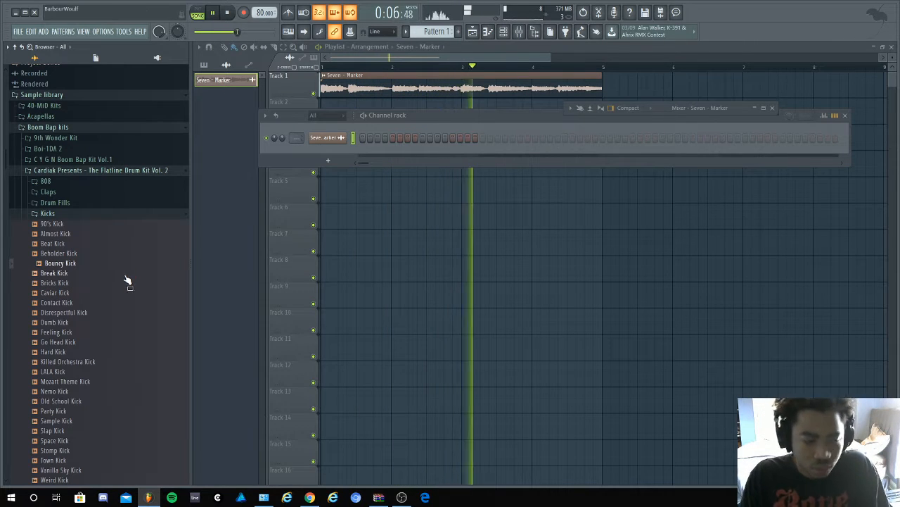
- Preview Space Kick along with the sample, and stop playback
scroll(123, 302, "down", 3)
left_click(121, 324)
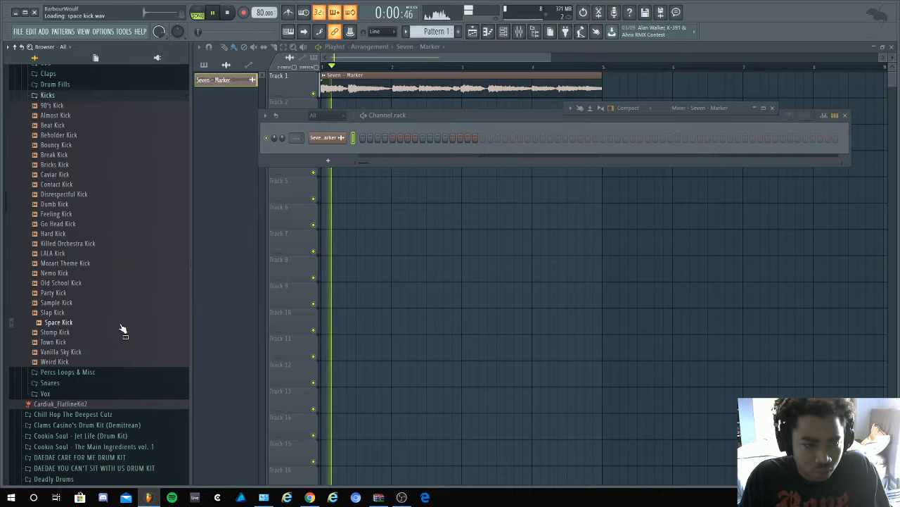
key("space")
- Filter the channel rack to Audio, load Space Kick into a new channel and close its settings
left_click(325, 115)
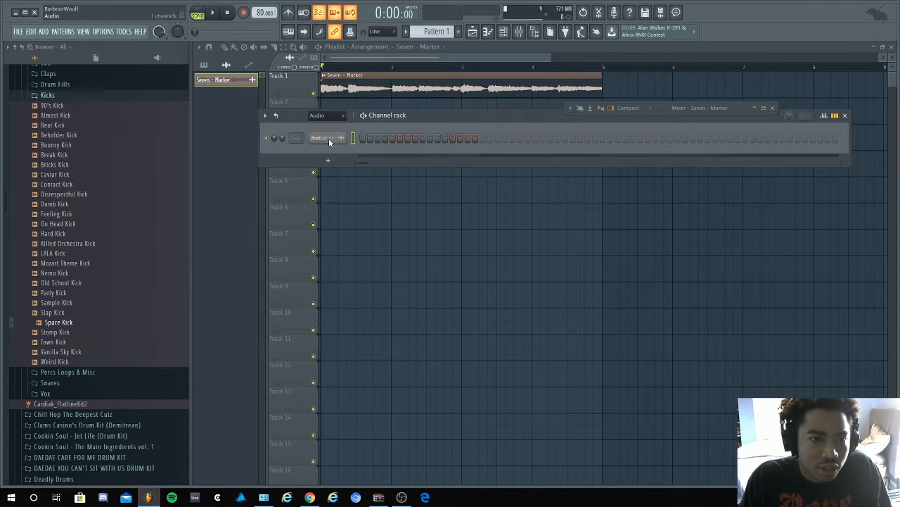
left_click(328, 139)
right_click(61, 321)
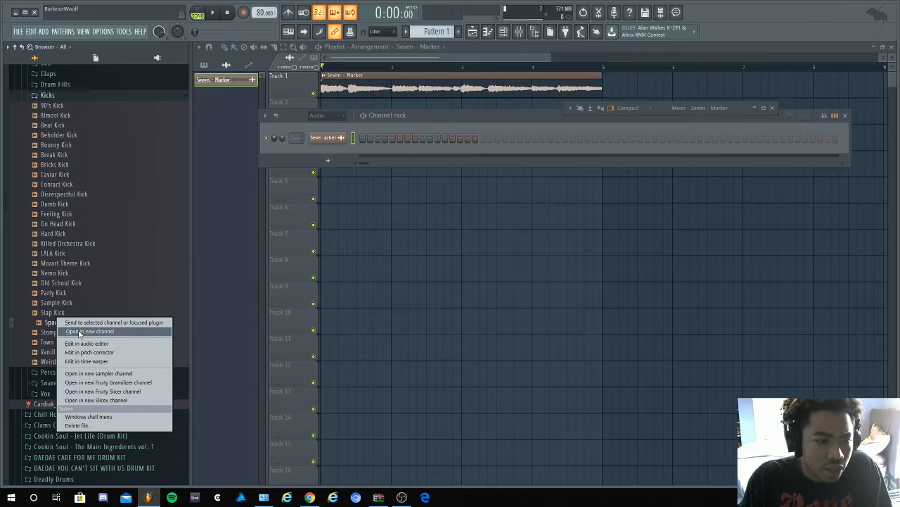
left_click(80, 332)
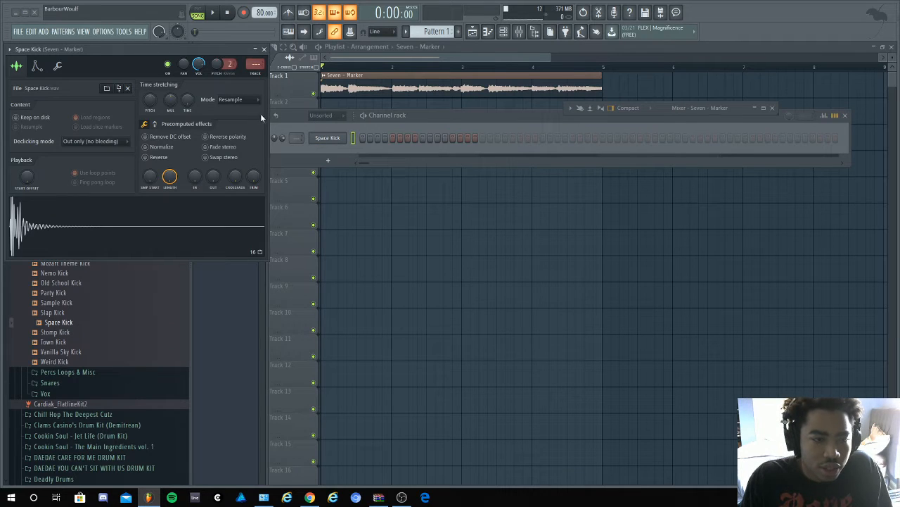
left_click(264, 49)
- Collapse the Kicks folder and open the Snares folder of the Flatline Drum Kit Vol. 2
right_click(93, 326)
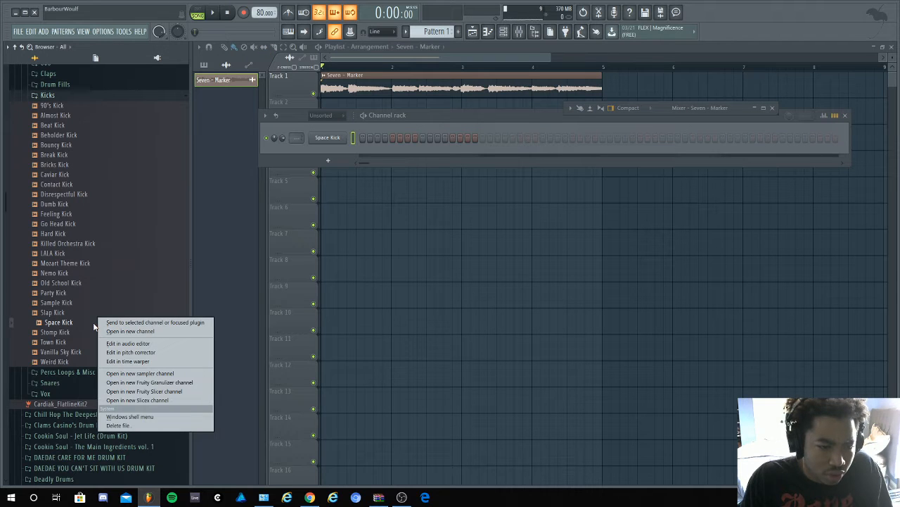
scroll(120, 223, "up", 7)
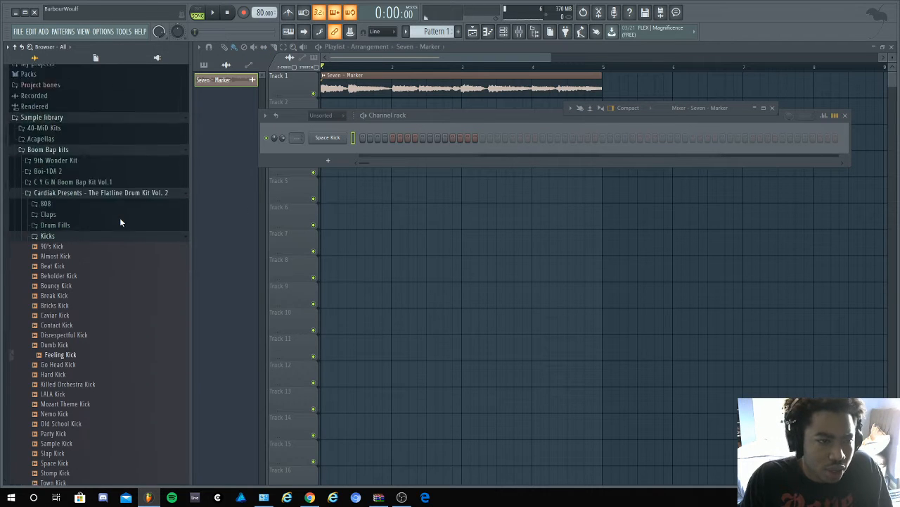
left_click(90, 332)
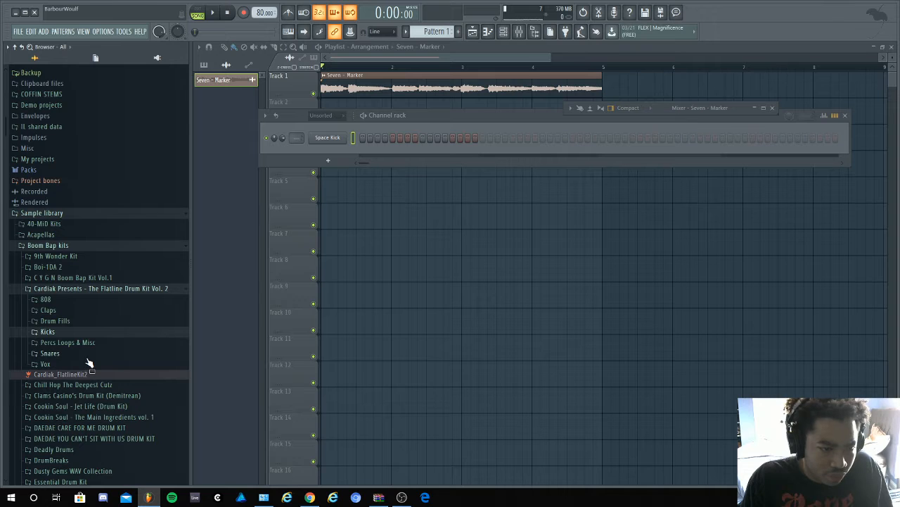
left_click(88, 354)
- Preview the snares from Light Snare down to Topking Snare against the playing Seven sample
left_click(88, 391)
key("space")
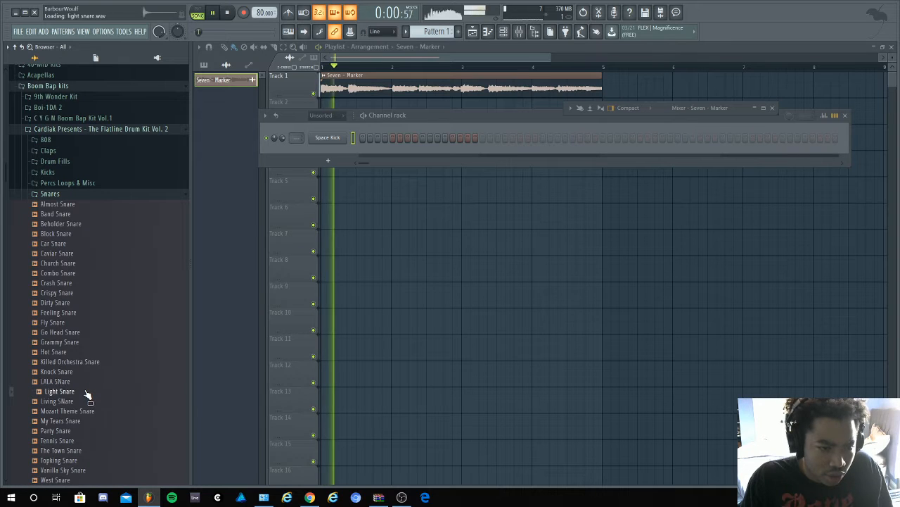
left_click(86, 402)
left_click(86, 412)
left_click(86, 421)
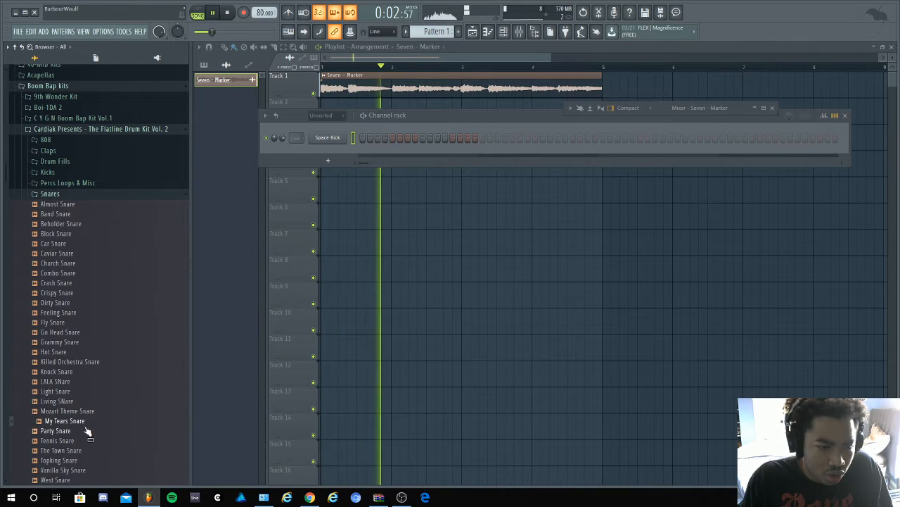
left_click(86, 430)
left_click(88, 441)
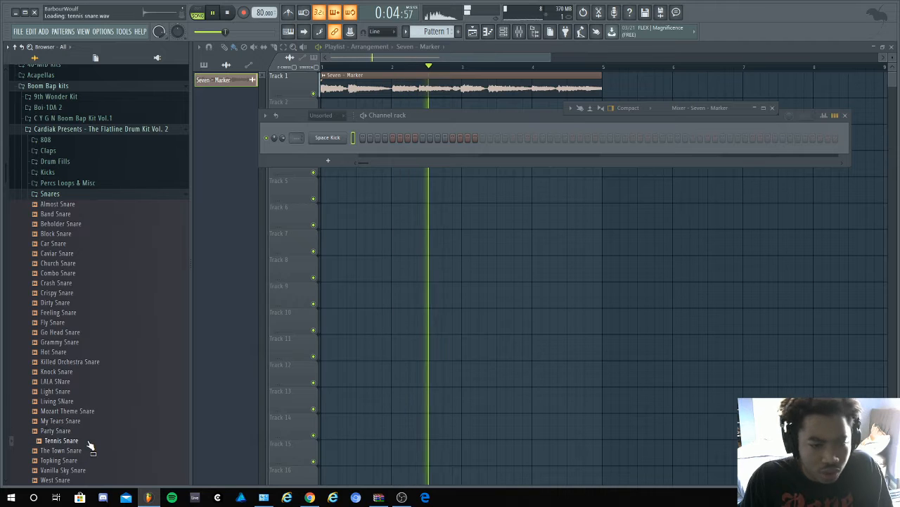
left_click(88, 450)
scroll(88, 422, "down", 4)
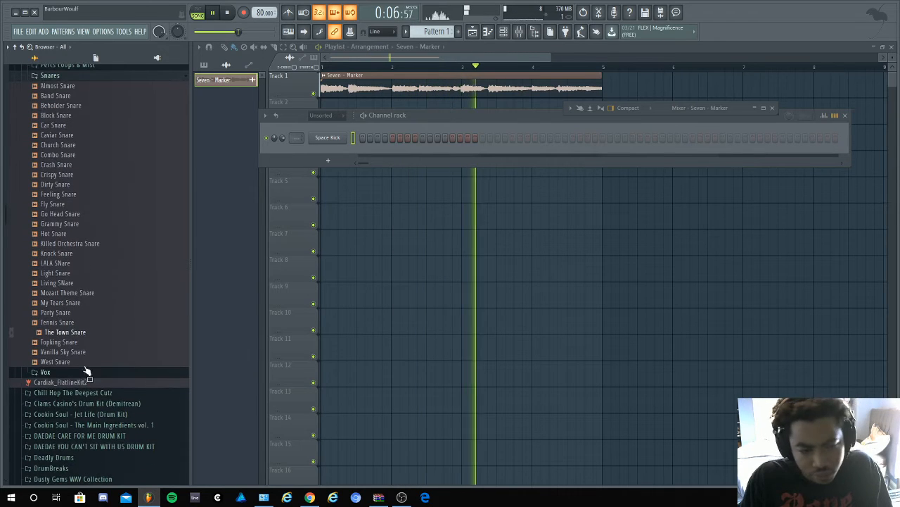
left_click(85, 343)
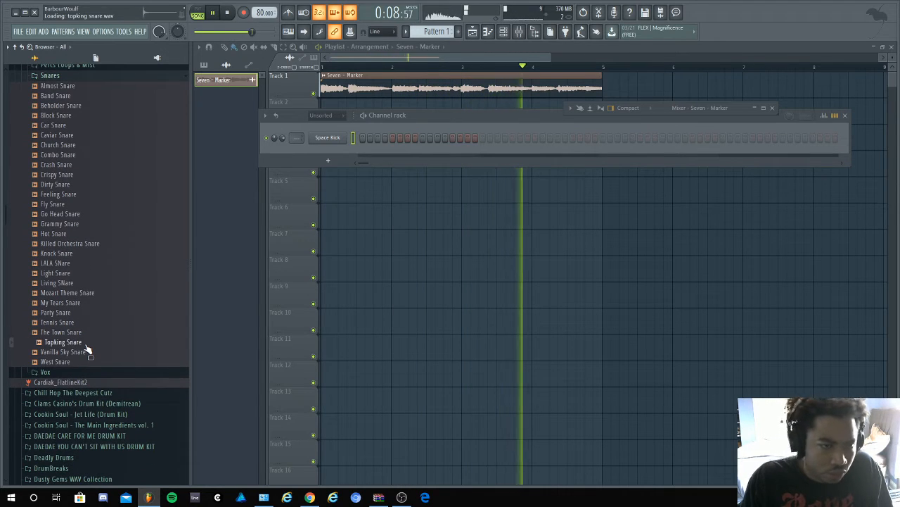
- Preview Light Snare again, stop playback, and load it into a new channel, closing its settings
left_click(87, 273)
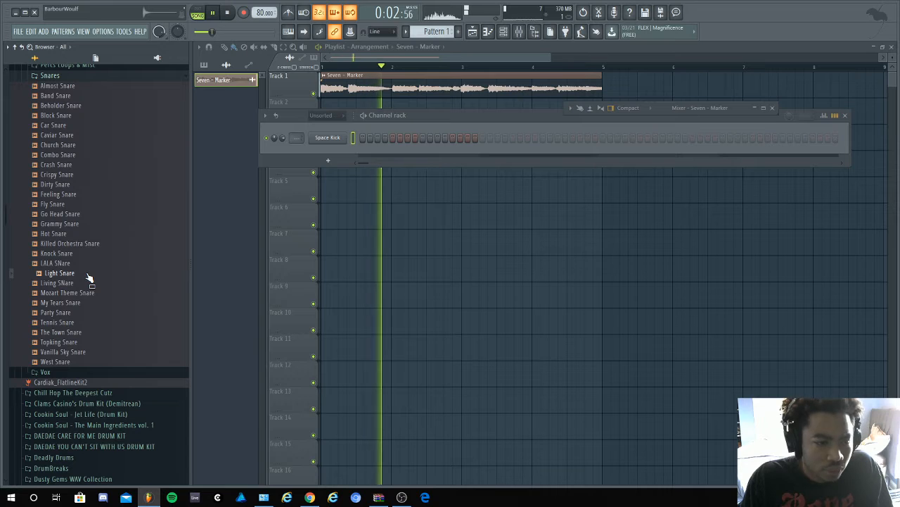
key("space")
right_click(89, 277)
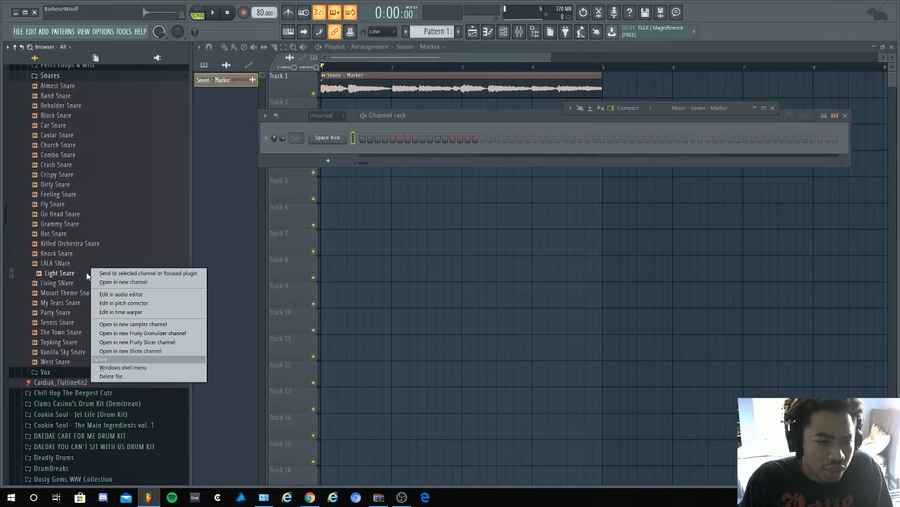
left_click(121, 282)
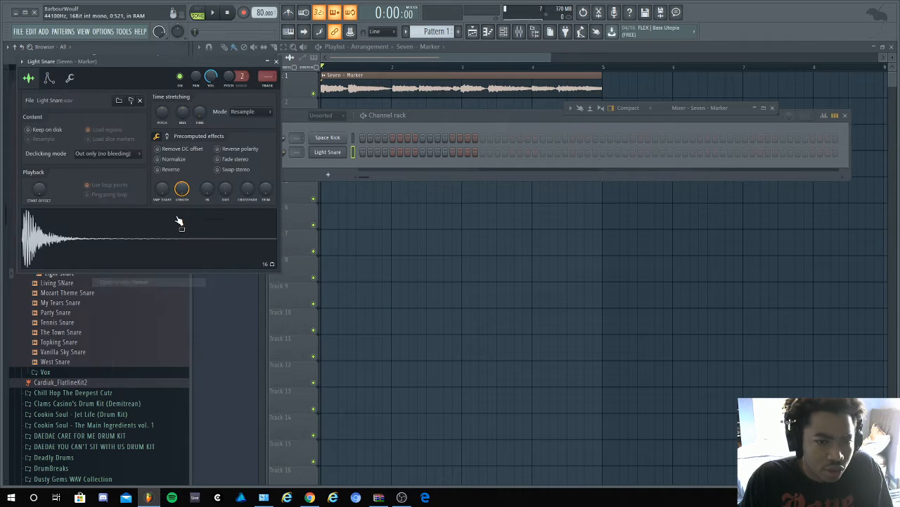
left_click(279, 60)
- Collapse the Snares folder and the Flatline Drum Kit Vol. 2 folder
scroll(87, 257, "up", 5)
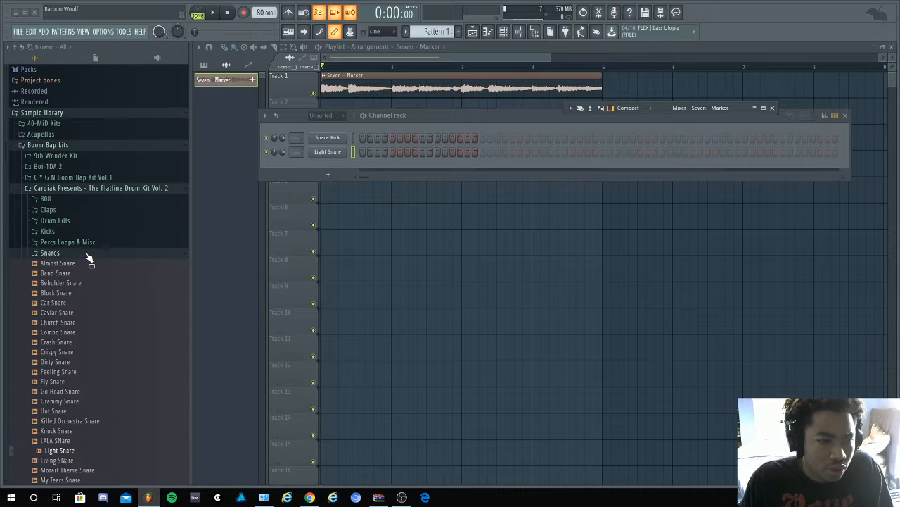
left_click(86, 254)
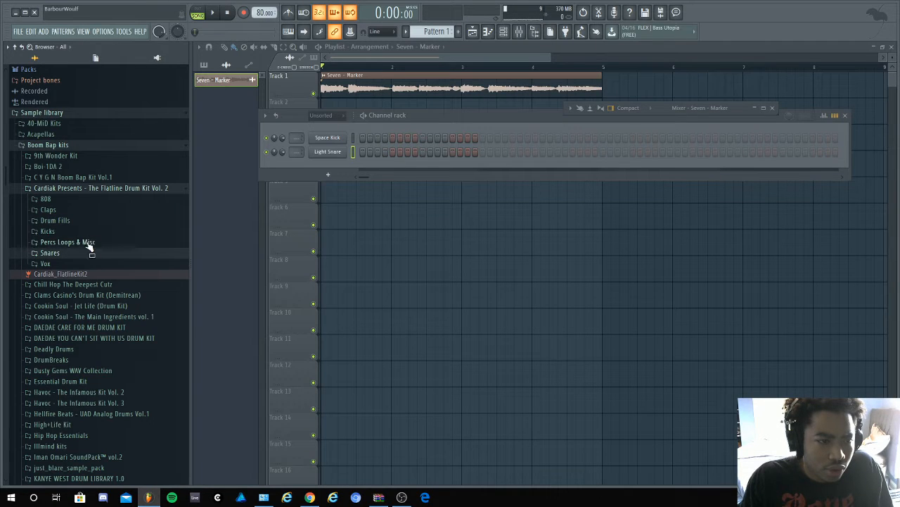
left_click(82, 190)
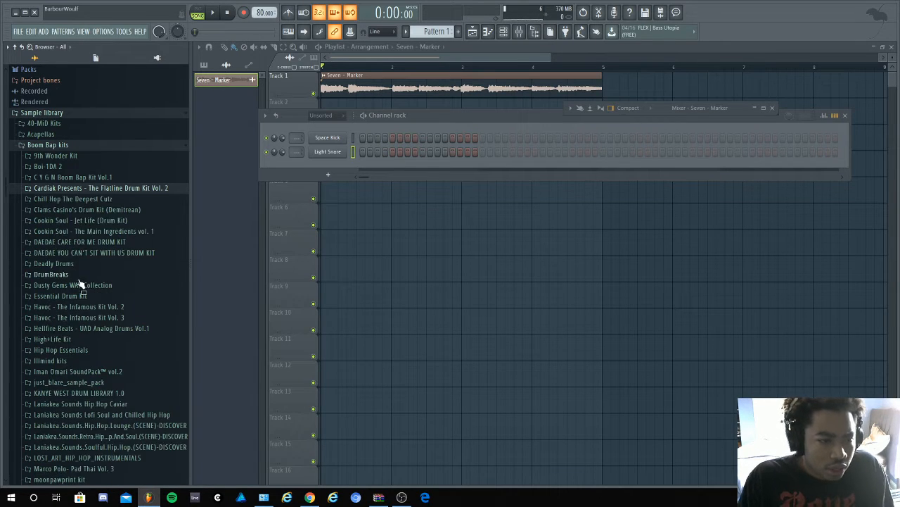
scroll(78, 281, "down", 3)
scroll(82, 259, "down", 2)
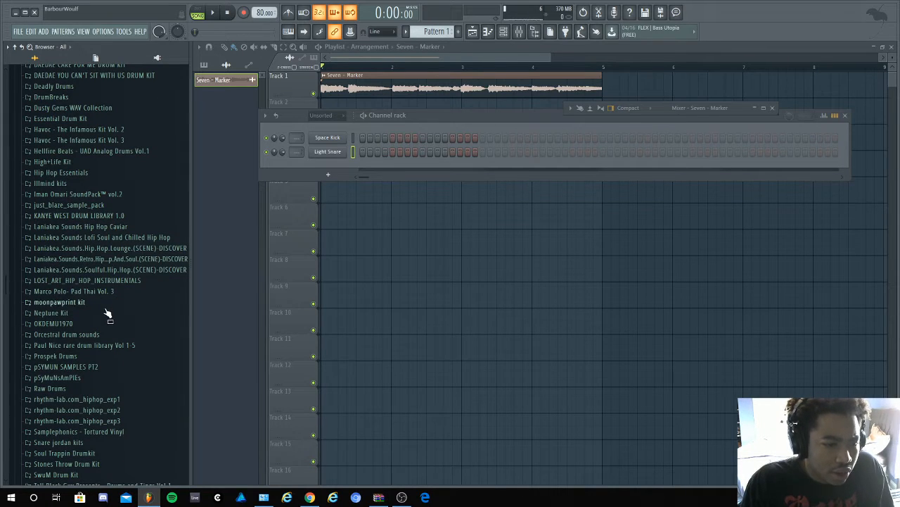
scroll(105, 313, "up", 5)
left_click(103, 193)
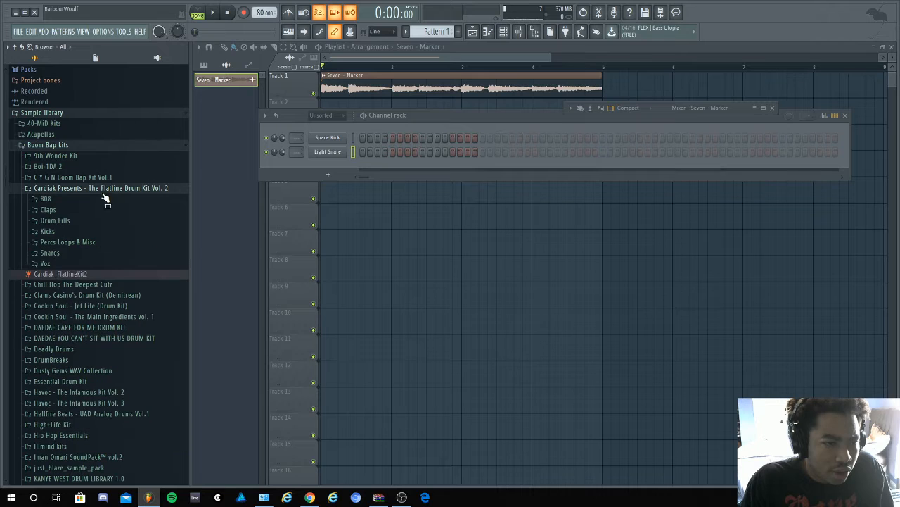
left_click(103, 189)
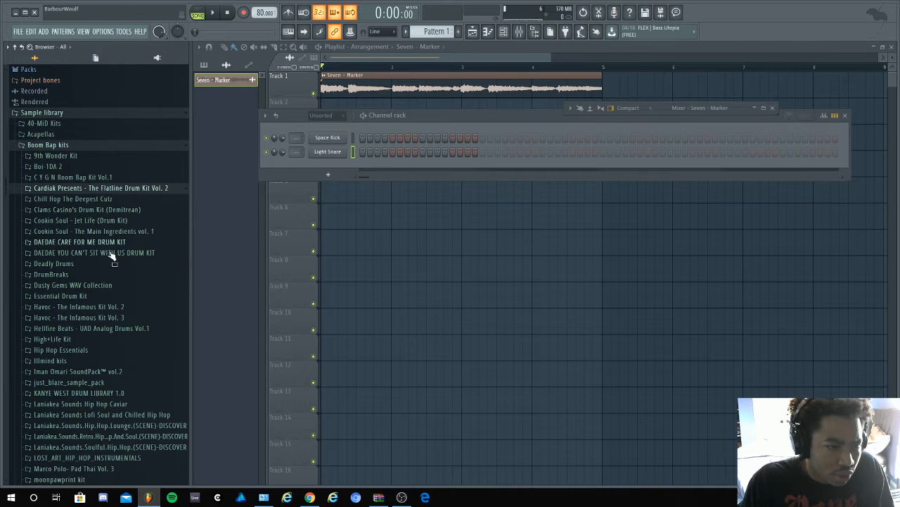
- Open the Closed Hi-Hats folder inside Deadly Drums 1 of the Deadly Drums kit
scroll(107, 211, "down", 2)
left_click(103, 204)
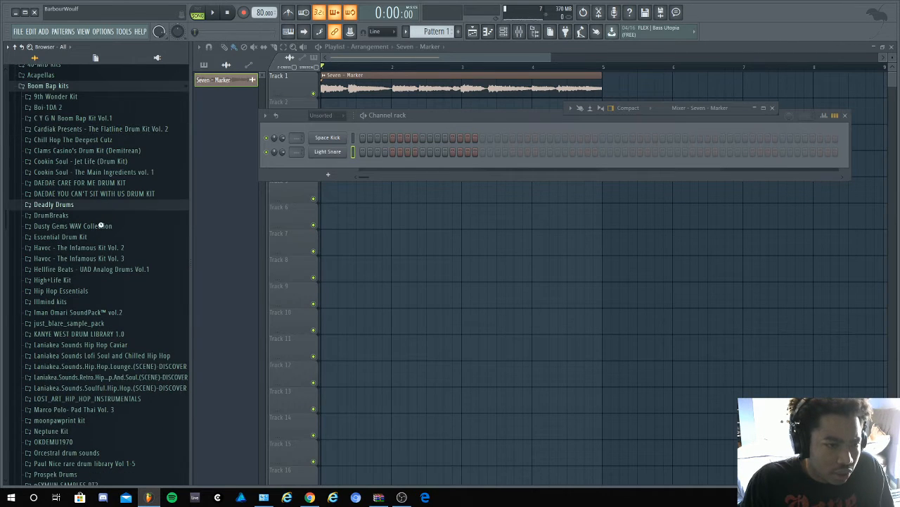
left_click(95, 216)
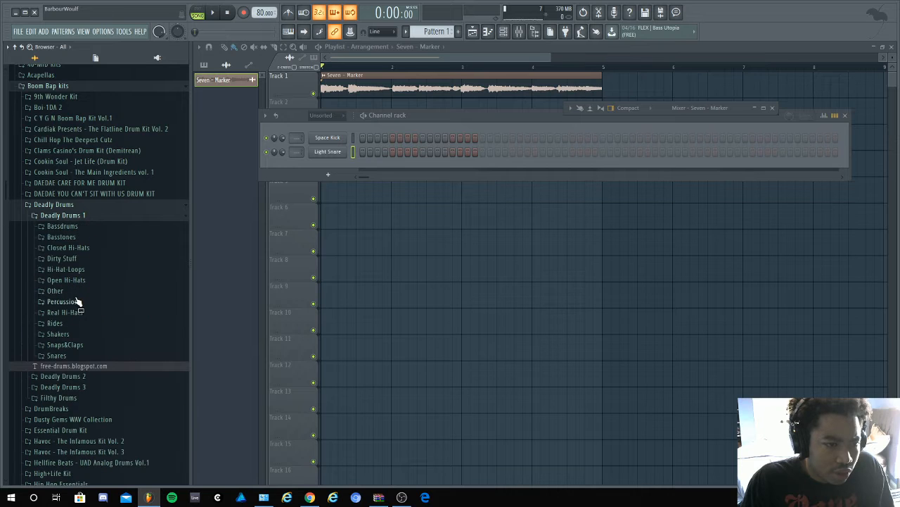
left_click(68, 247)
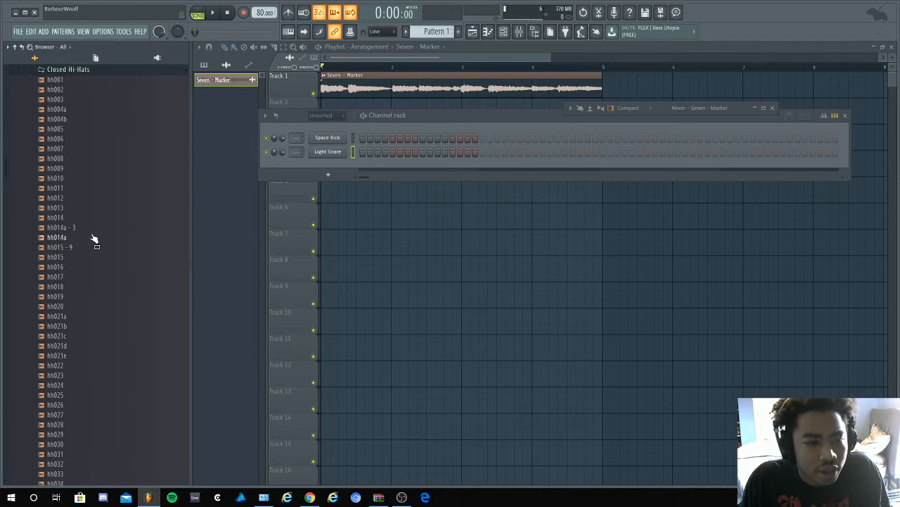
- Preview the hh014a and hh014a - 3 hi-hats and load hh014a - 3 into a new channel
left_click(92, 237)
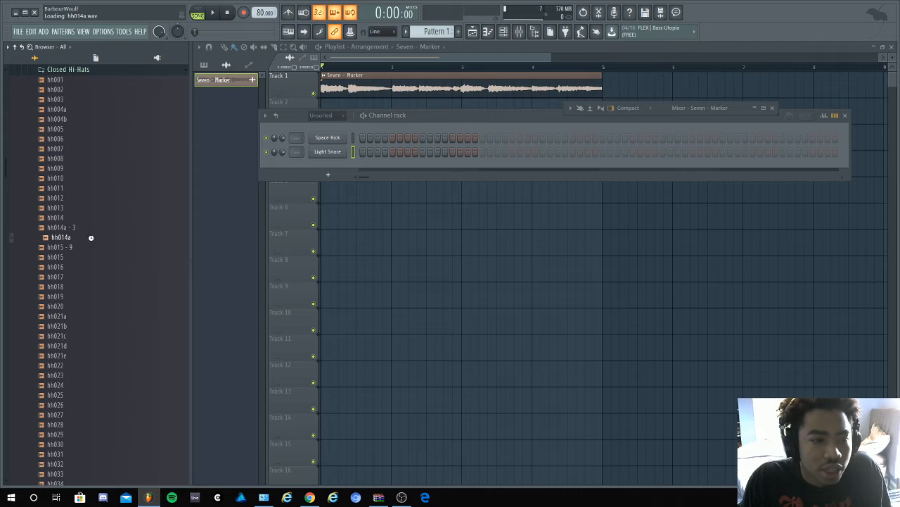
left_click(91, 228)
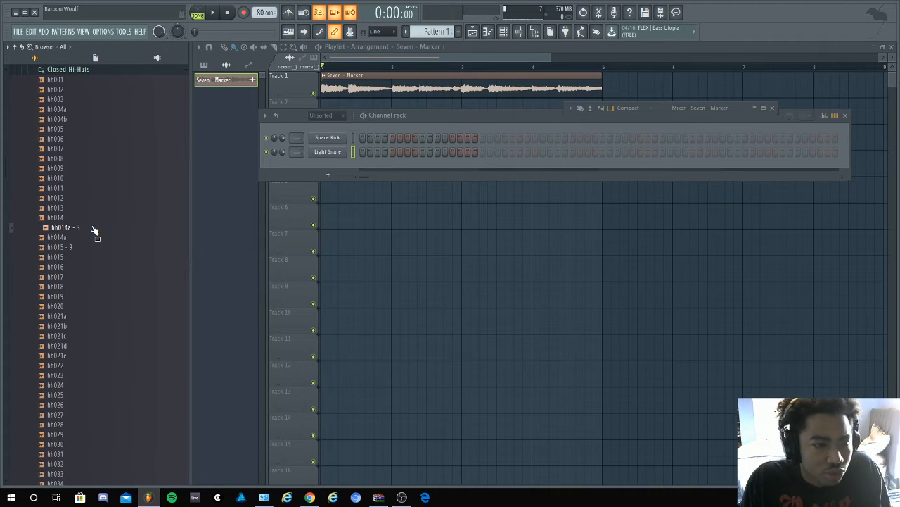
right_click(95, 231)
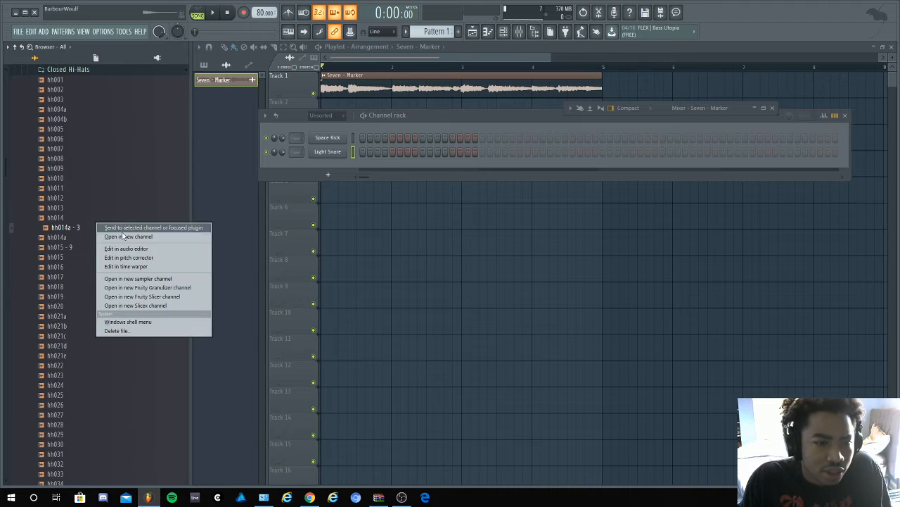
left_click(189, 238)
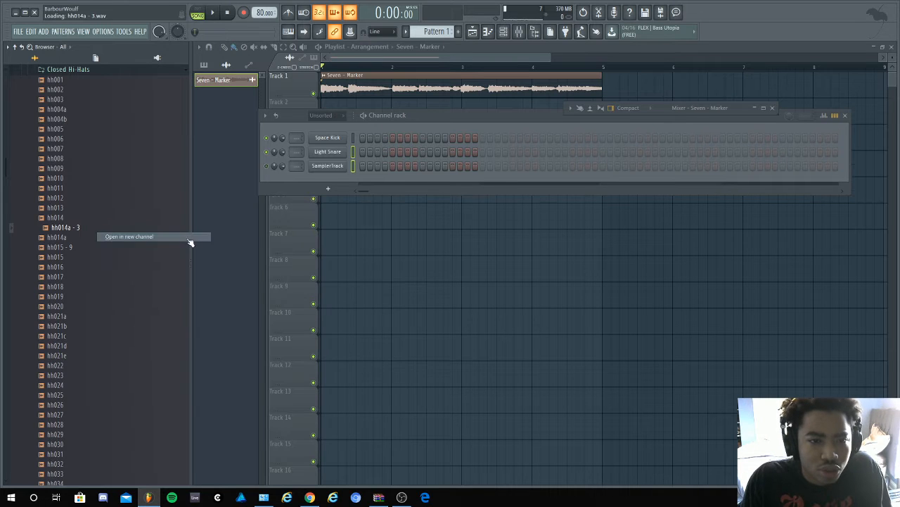
- Move the hh014a - 3 channel above Light Snare and rename it Hihat
left_click_drag(335, 170, 334, 154)
right_click(335, 153)
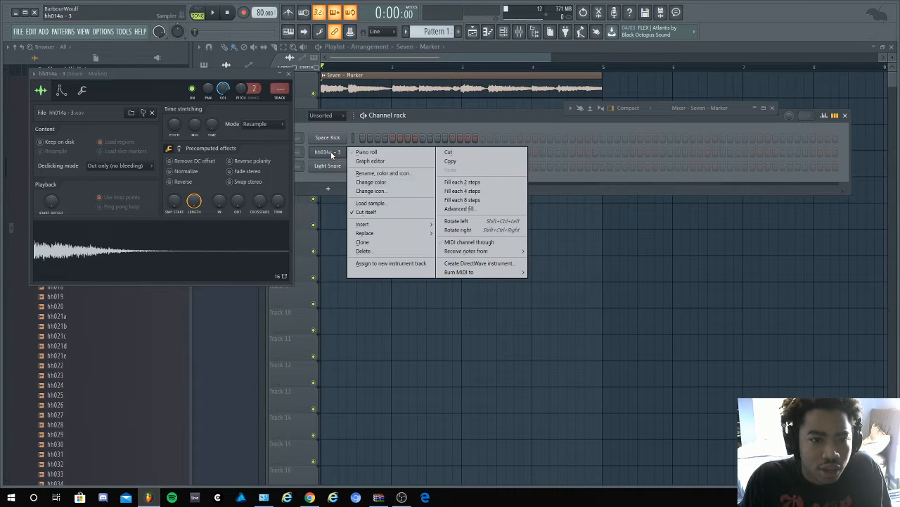
left_click(409, 174)
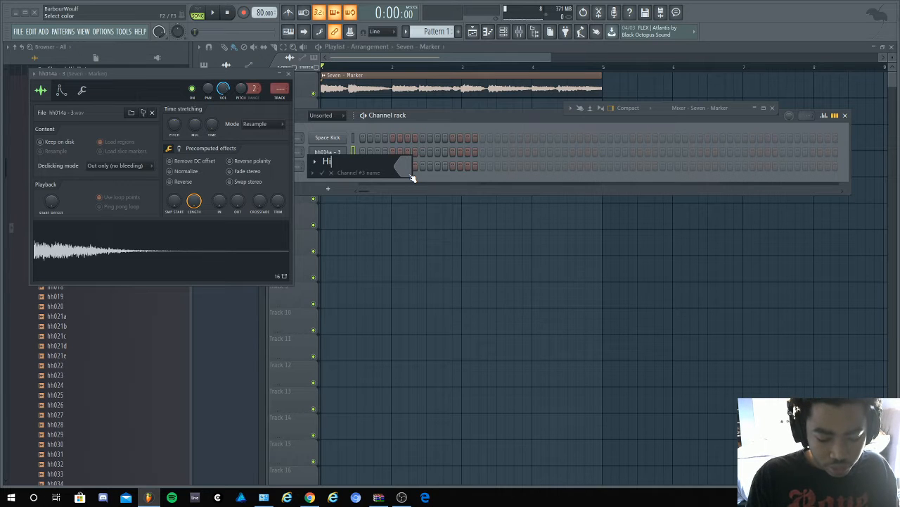
key("Return")
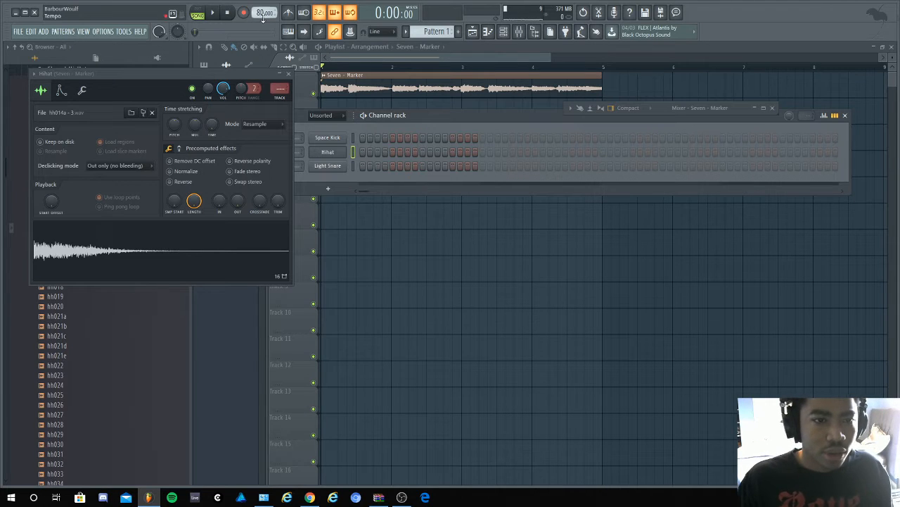
- Rename the Space Kick channel to Kick
right_click(324, 138)
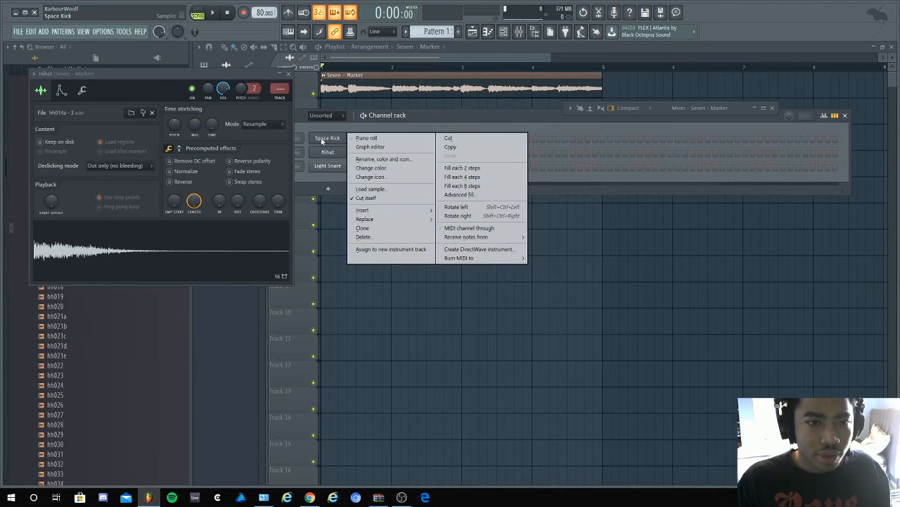
left_click(377, 159)
key("BackSpace")
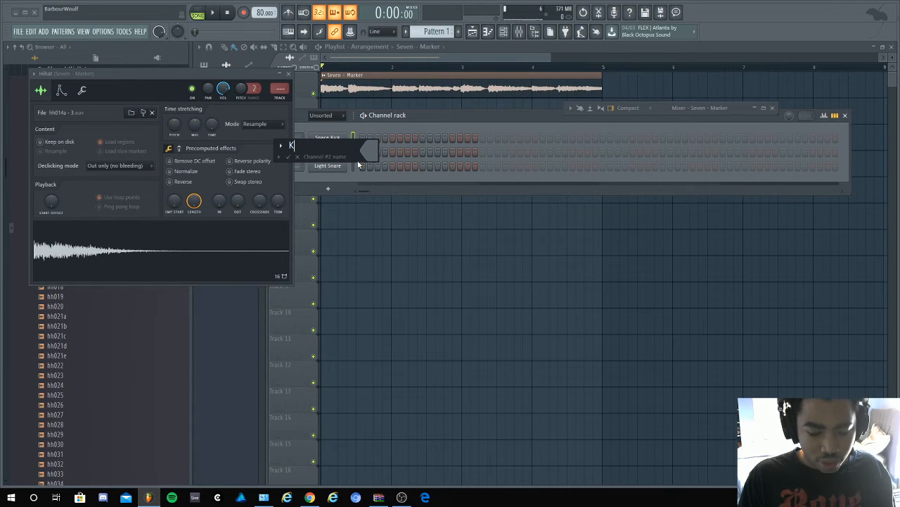
type("Kick")
key("Return")
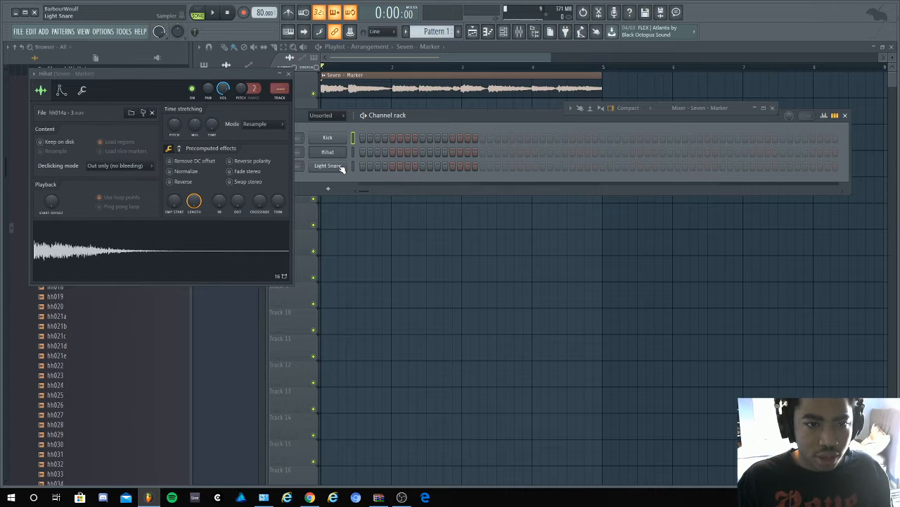
- Rename the Light Snare channel to Snare and close the Hihat sampler settings
right_click(341, 169)
left_click(384, 187)
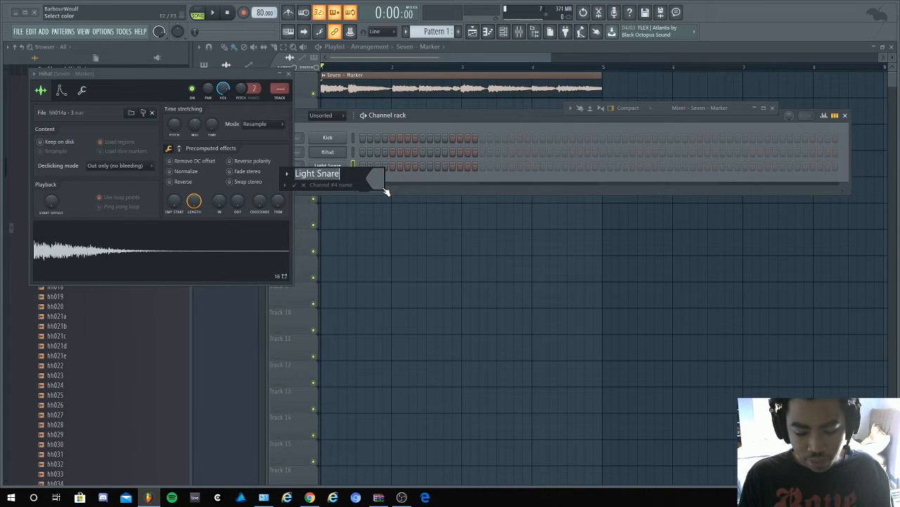
type("Snare")
key("Return")
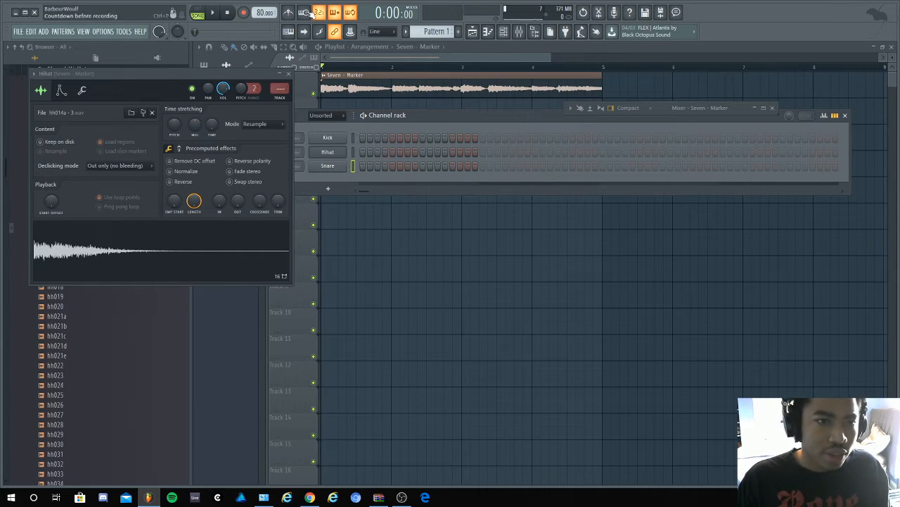
left_click(288, 73)
- Collapse the Closed Hi-Hats folder and the Deadly Drums kit
scroll(106, 172, "up", 6)
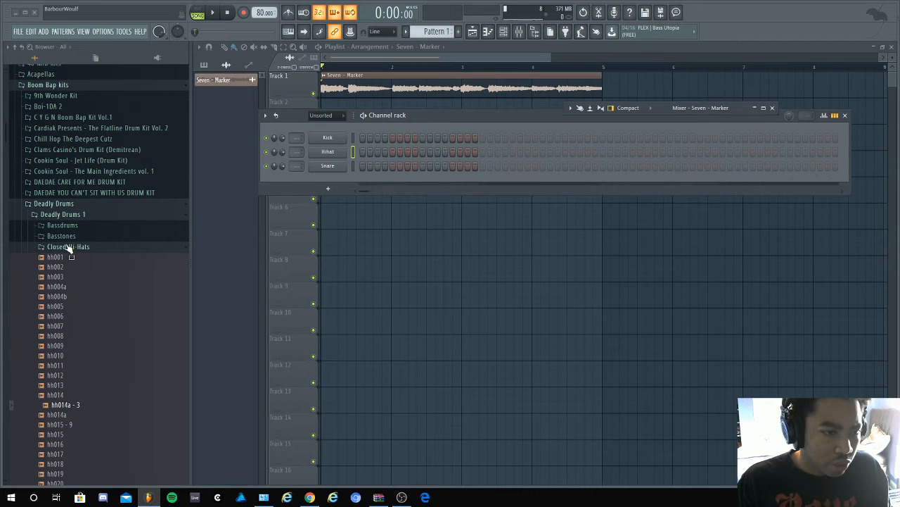
left_click(68, 247)
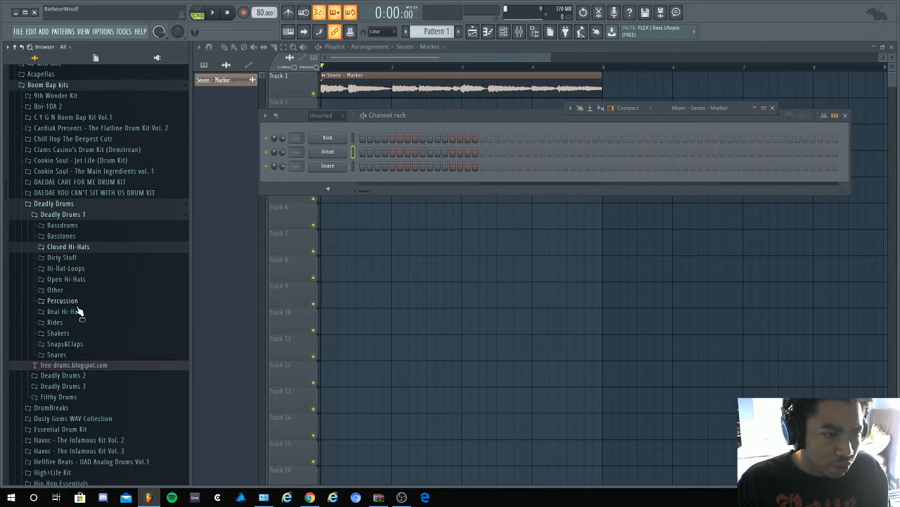
left_click(98, 204)
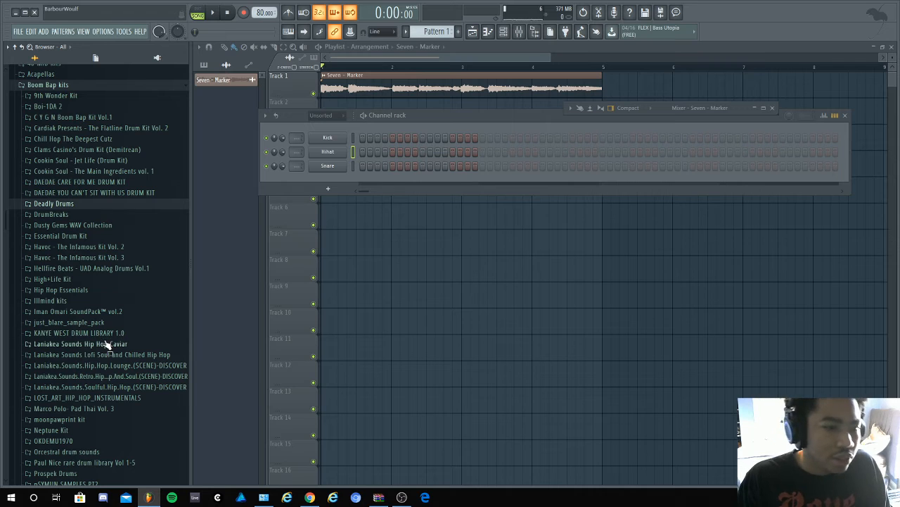
- Expand the Essential Drum Kit among the boom bap kits and open its Essential Hihats folder
scroll(121, 331, "down", 7)
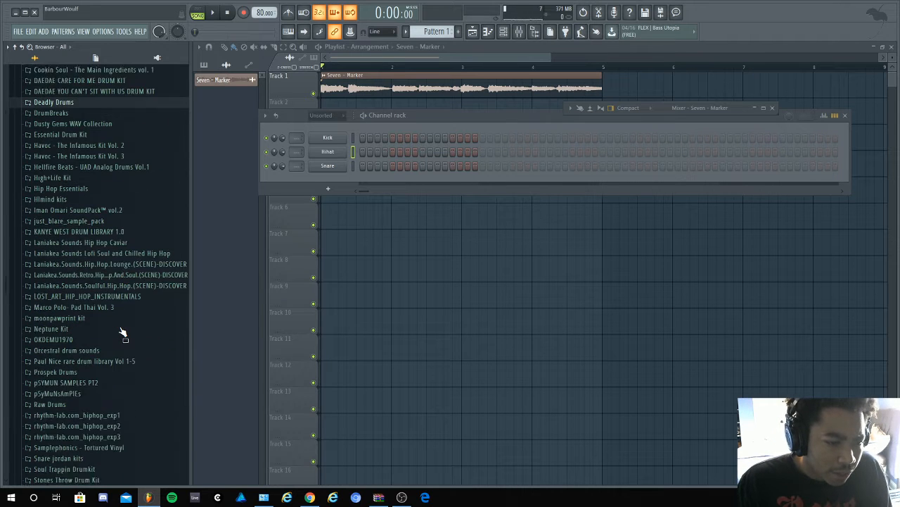
scroll(118, 185, "up", 5)
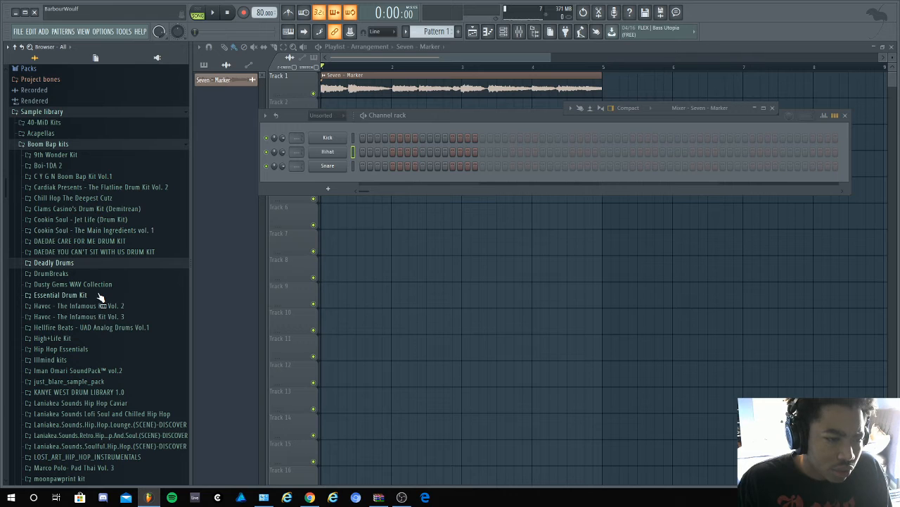
left_click(99, 296)
left_click(97, 317)
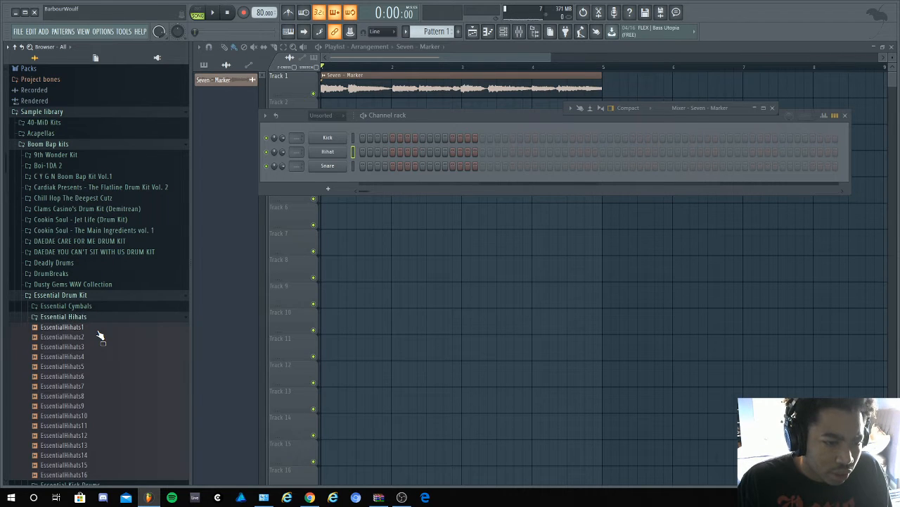
- Audition the hi-hat samples in the Essential Hihats folder, from EssentialHihats2 through EssentialHihats16
left_click(96, 337)
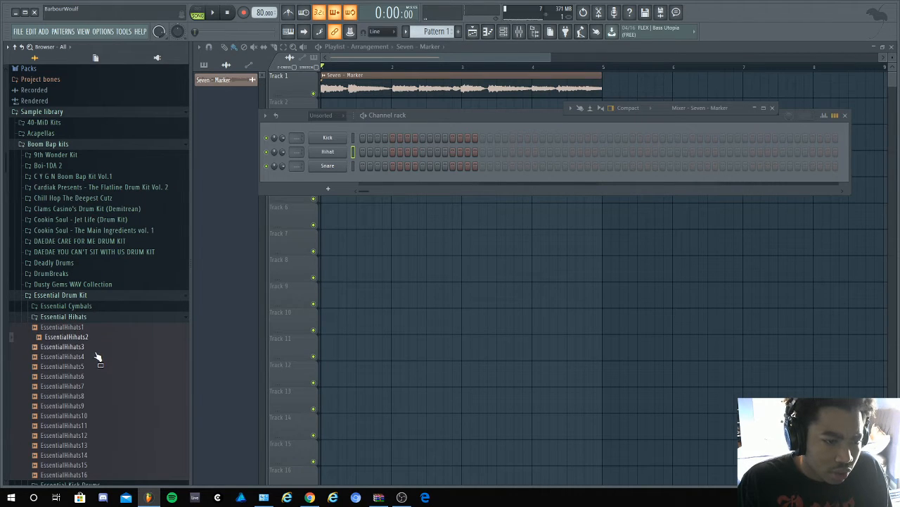
left_click(95, 346)
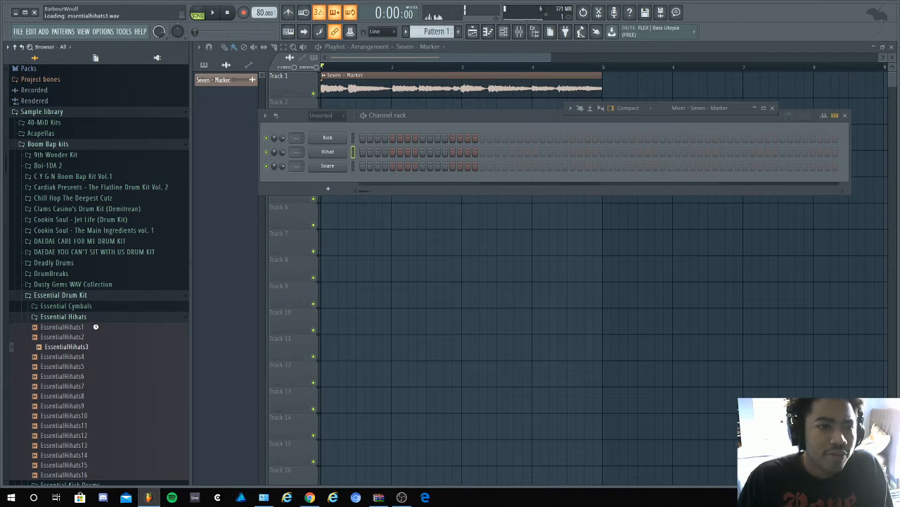
left_click(97, 366)
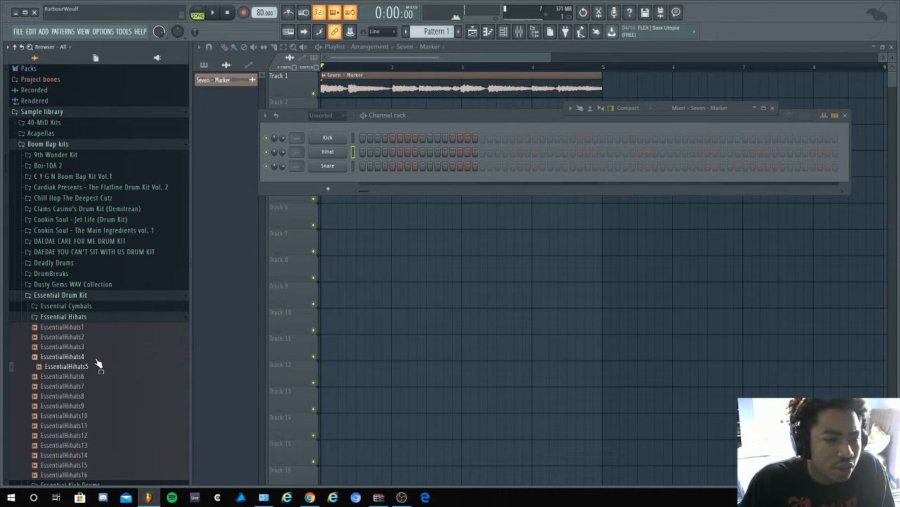
left_click(97, 377)
scroll(96, 373, "down", 4)
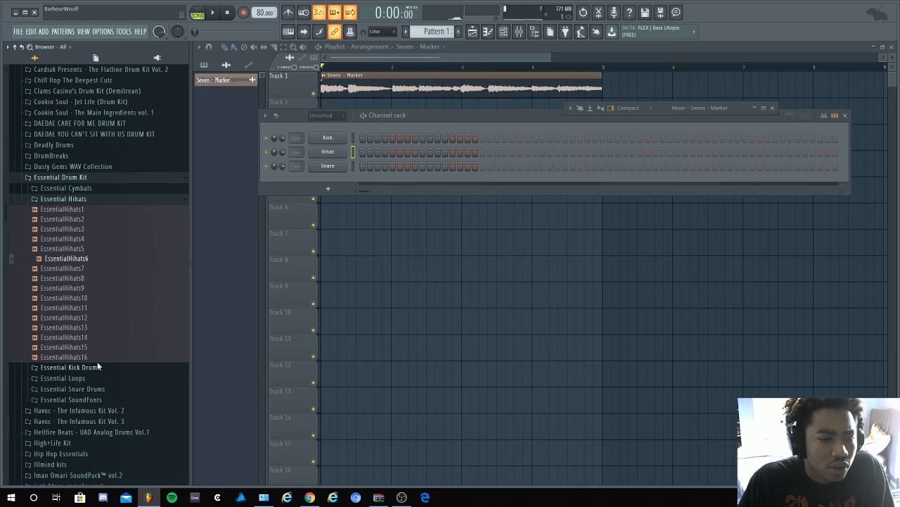
left_click(104, 268)
left_click(104, 278)
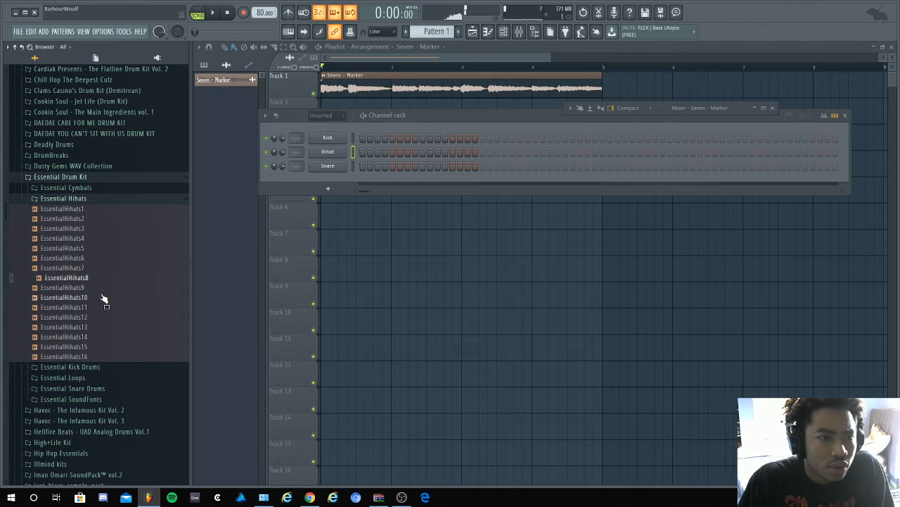
key("Down")
key("Down")
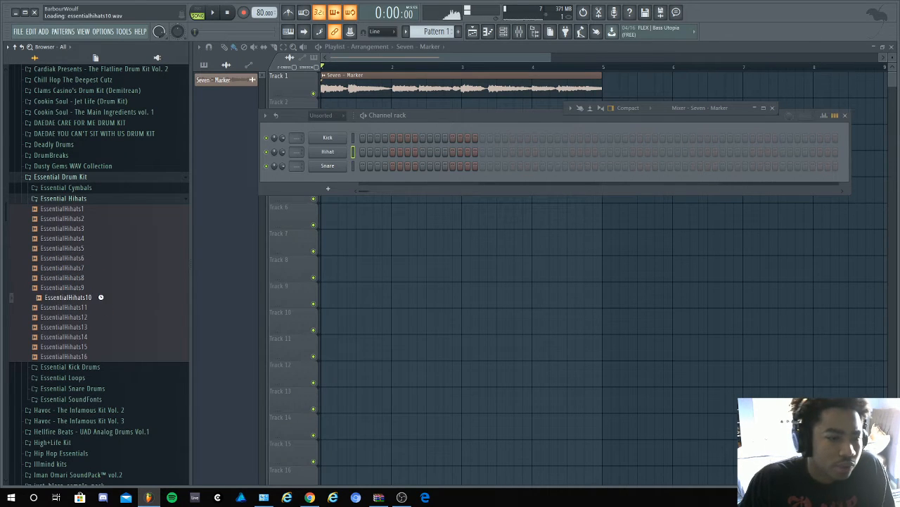
left_click(100, 308)
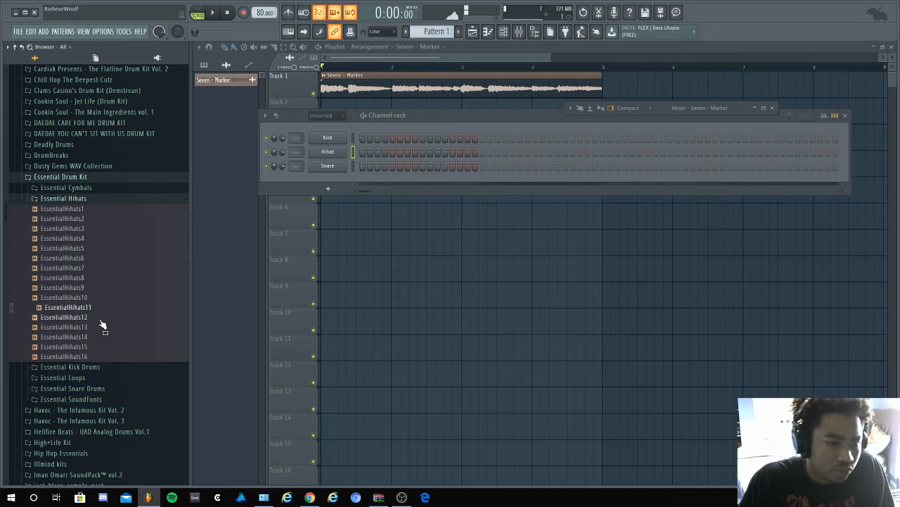
left_click(101, 317)
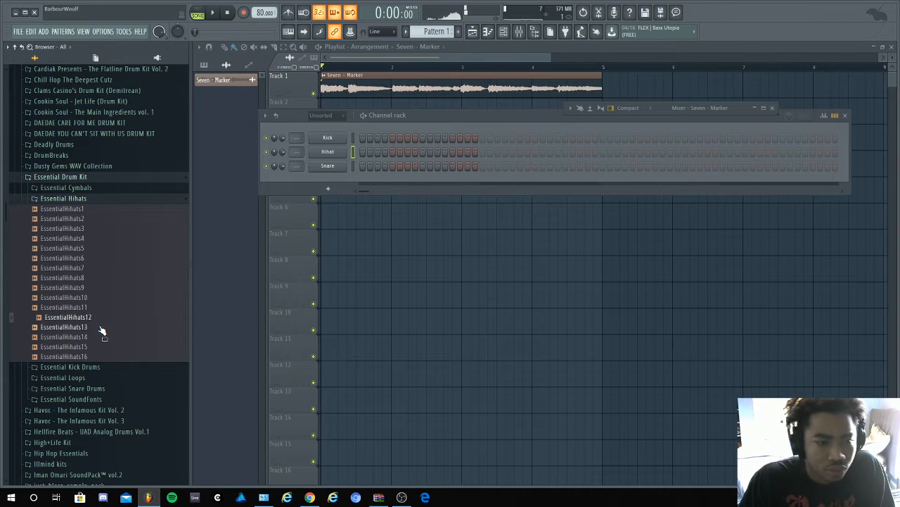
left_click(99, 326)
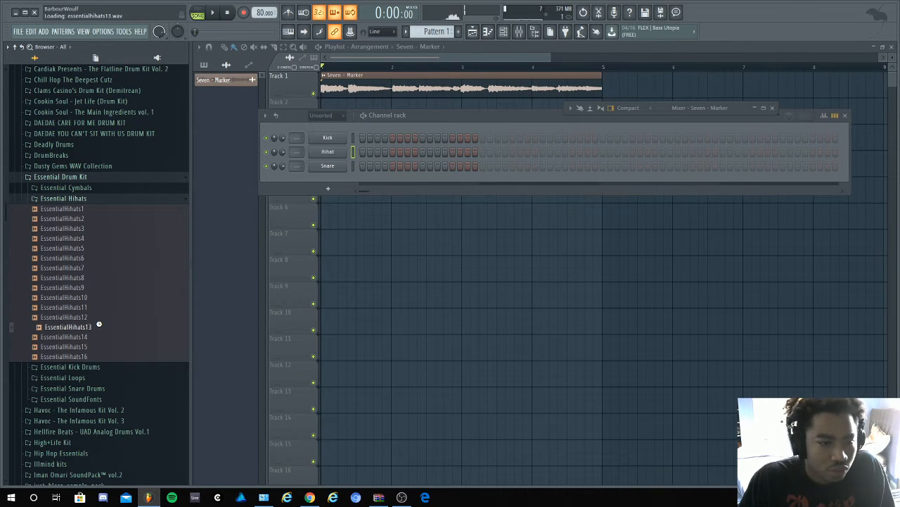
left_click(99, 336)
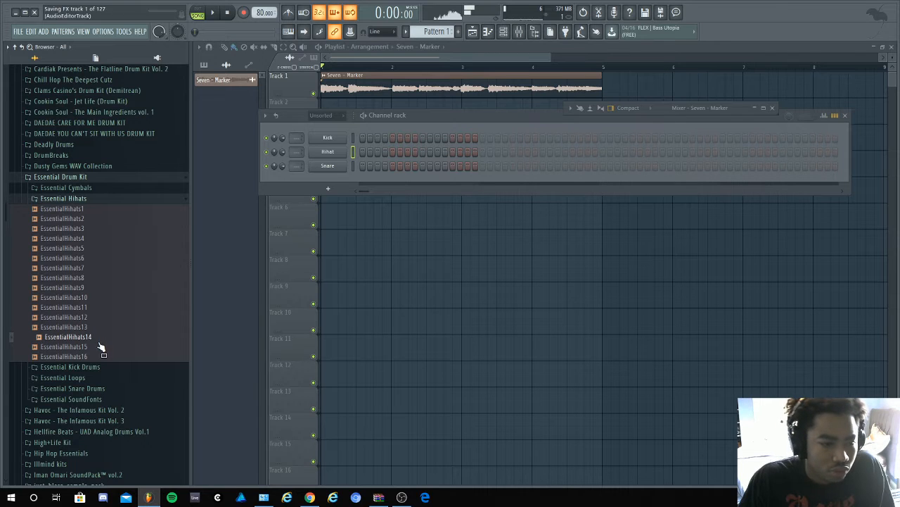
left_click(101, 347)
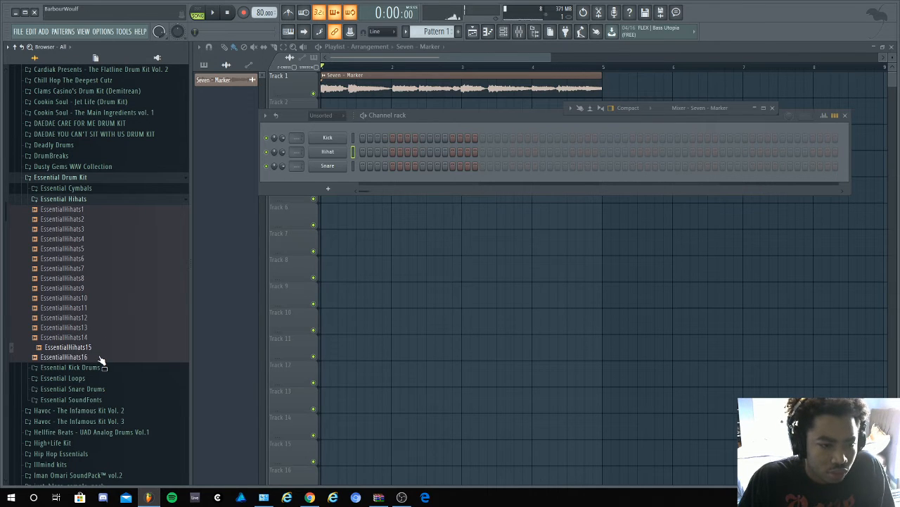
left_click(103, 357)
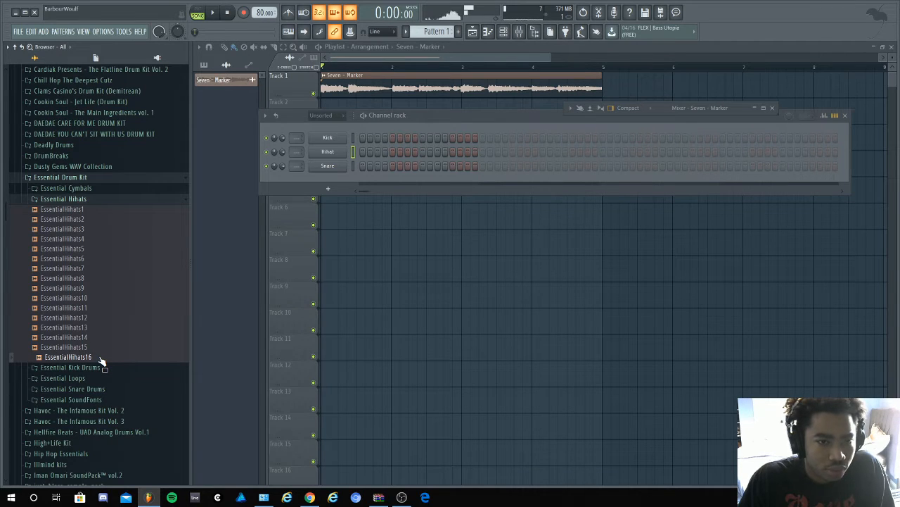
- Open the Edison audio editor, load EssentialHihats16 into it and move the editor clear of the sample browser
left_click(599, 13)
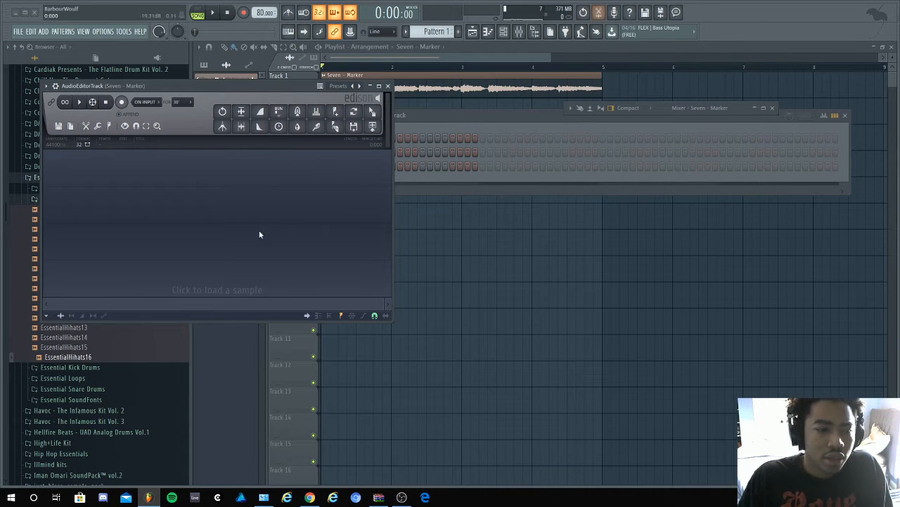
left_click_drag(102, 367, 171, 235)
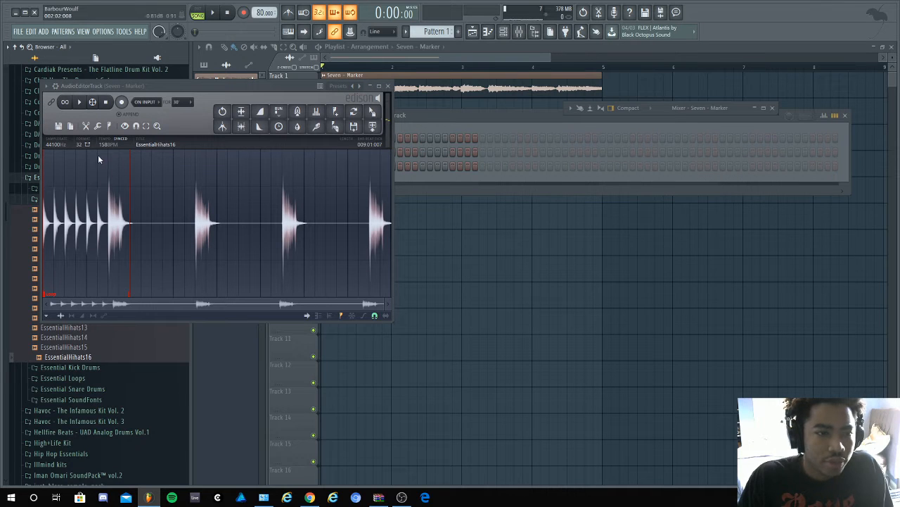
left_click_drag(133, 90, 320, 88)
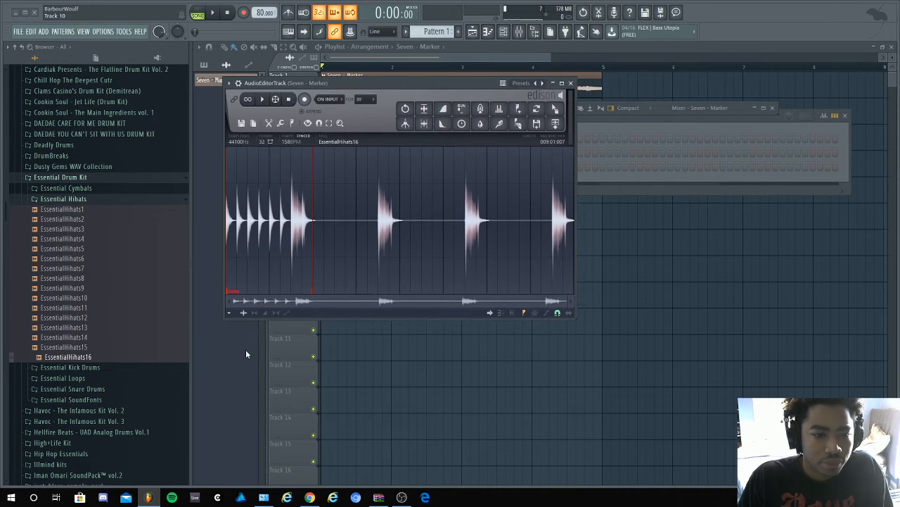
- Select the marked loop region of EssentialHihats16, place it on playlist Track 2 at bar 1 and close Edison
left_click(230, 292)
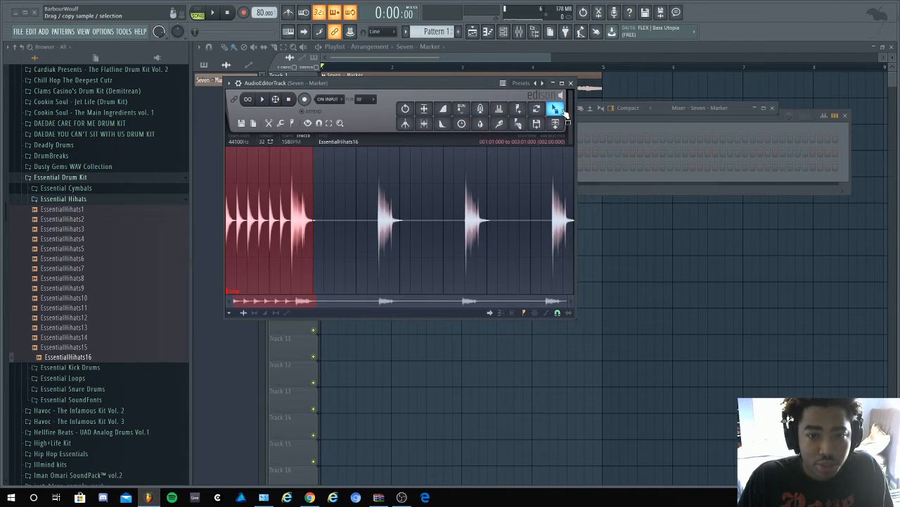
left_click_drag(555, 110, 345, 102)
left_click(571, 84)
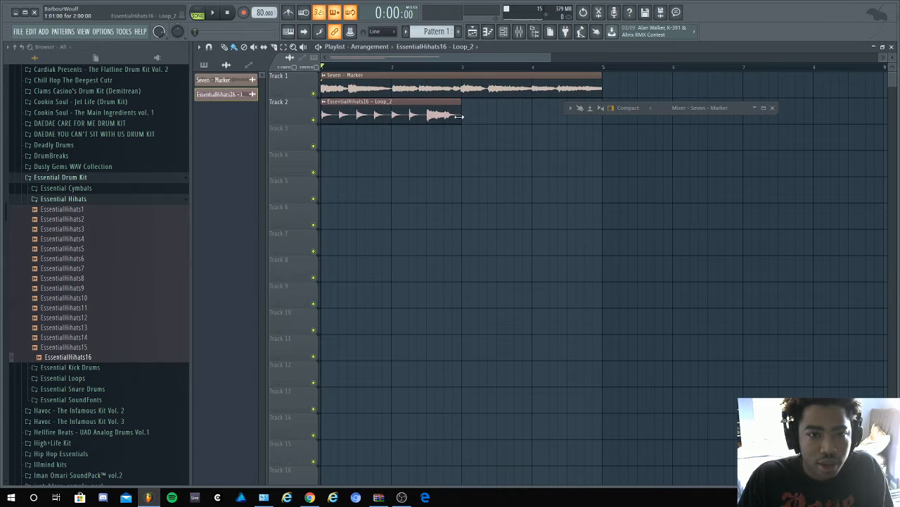
- Place a second copy of the hi-hat loop at bar 3 on Track 2 and briefly play the arrangement
left_click(469, 115)
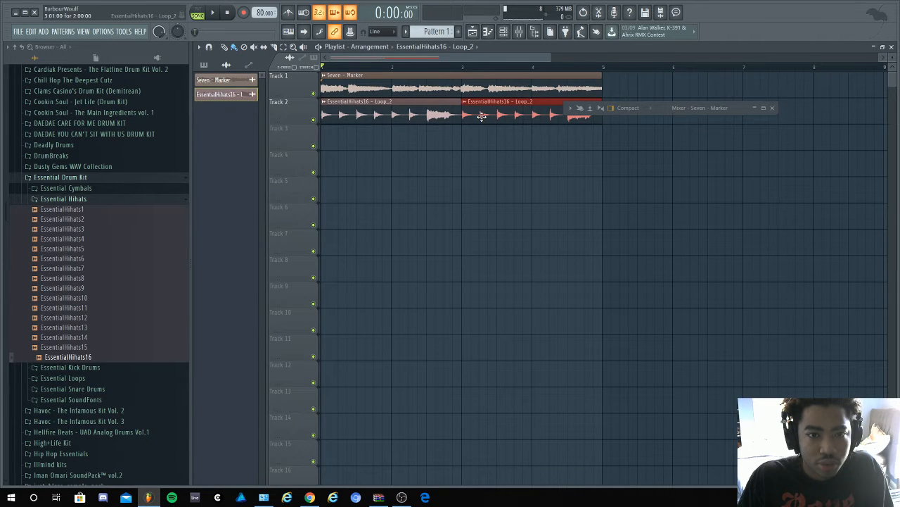
key("space")
key("space")
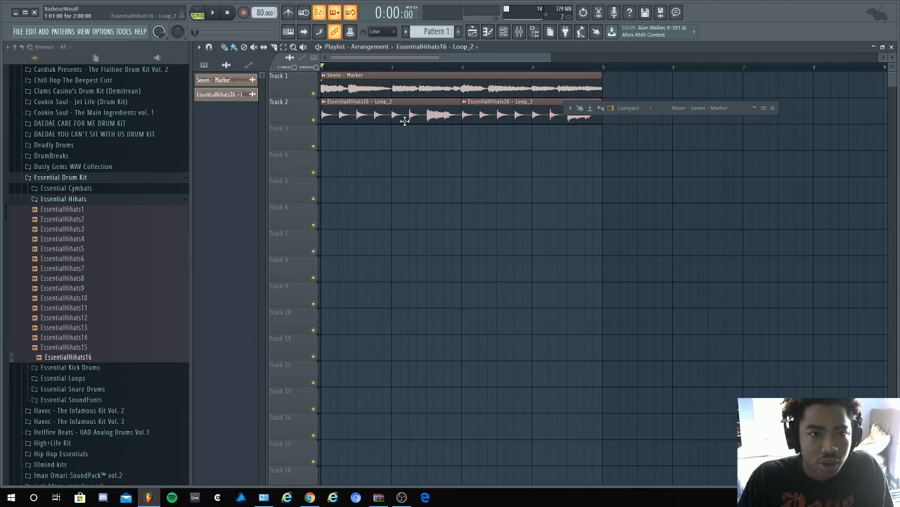
- Time-stretch the EssentialHihats16 loop to 1 bar in its sampler settings
double_click(405, 121)
right_click(228, 141)
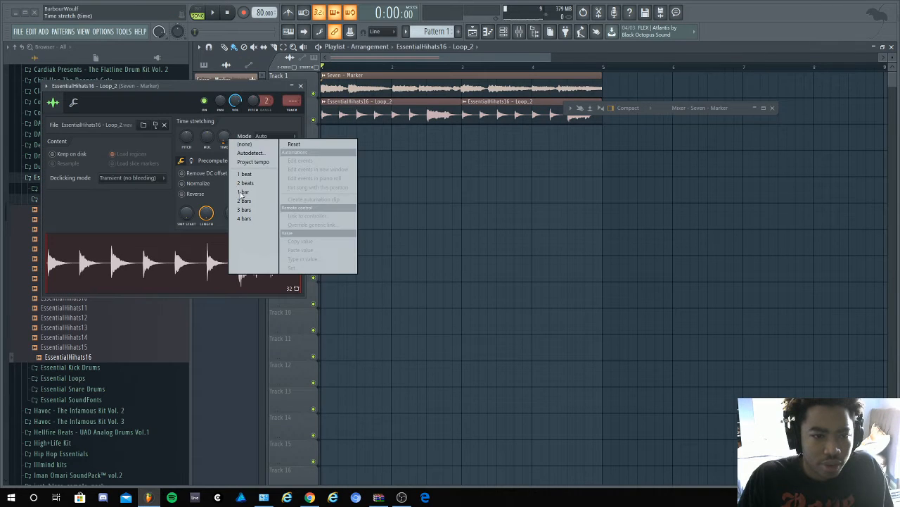
left_click(254, 194)
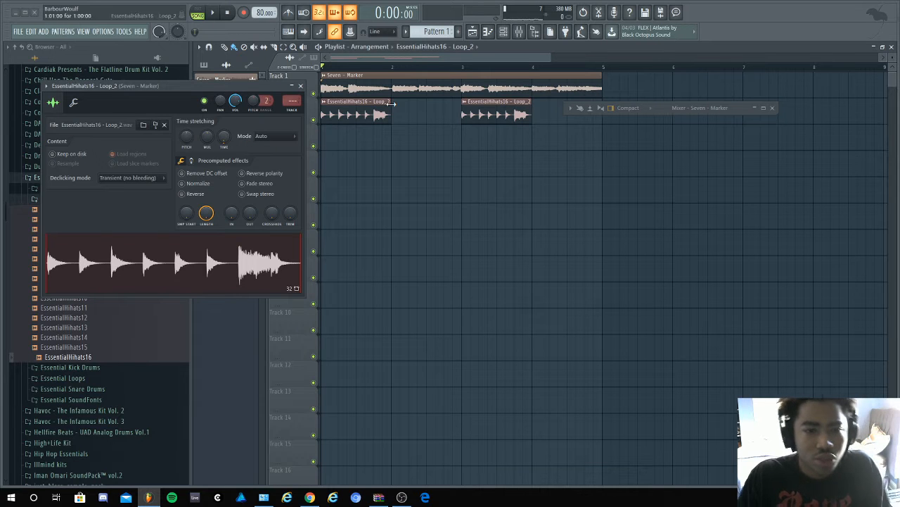
- Fill bars 2 and 4 of Track 2 with copies of the hi-hat loop and play it against the Seven sample
left_click(443, 115)
key("space")
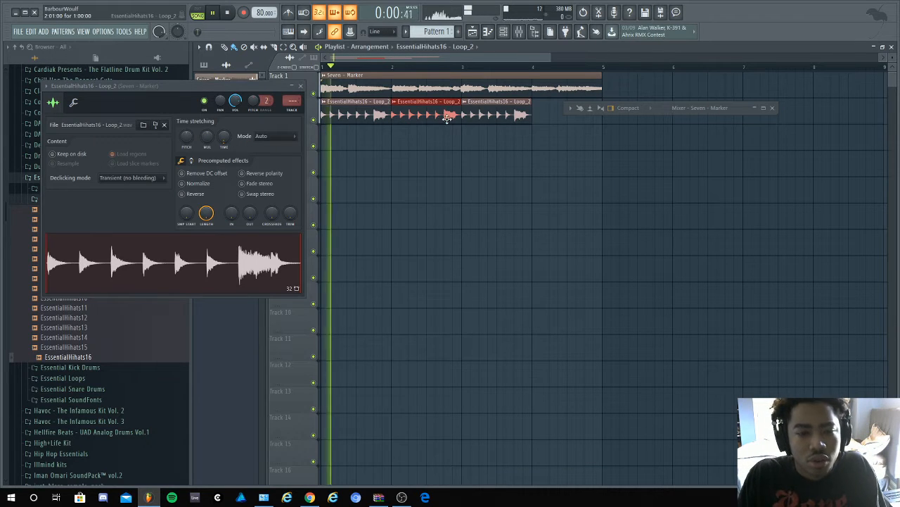
left_click(536, 115)
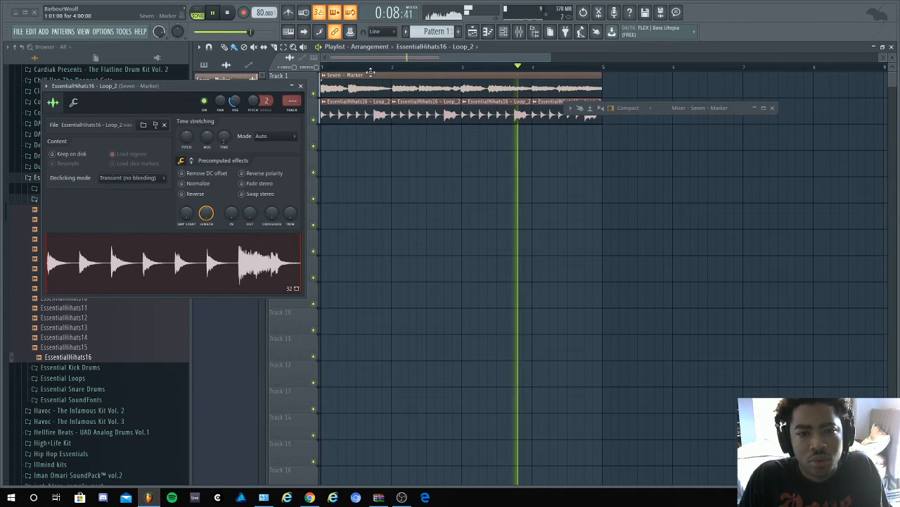
key("space")
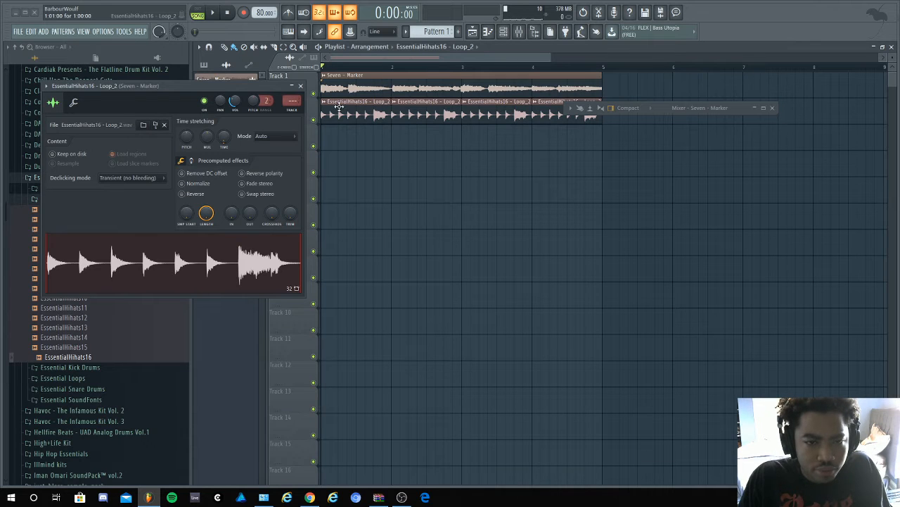
- Close the loop's sampler settings and audition EssentialHihats2 through EssentialHihats6 again for a replacement
left_click(300, 86)
left_click(66, 229)
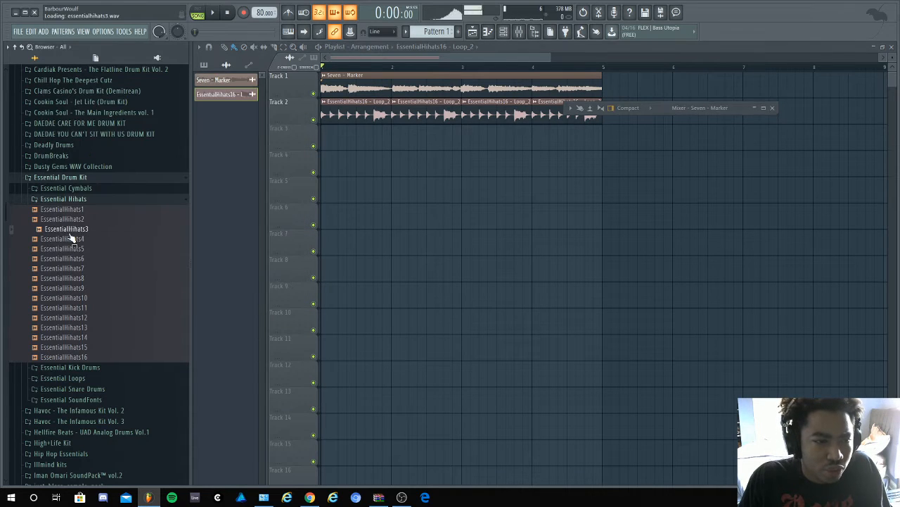
left_click(70, 239)
left_click(70, 249)
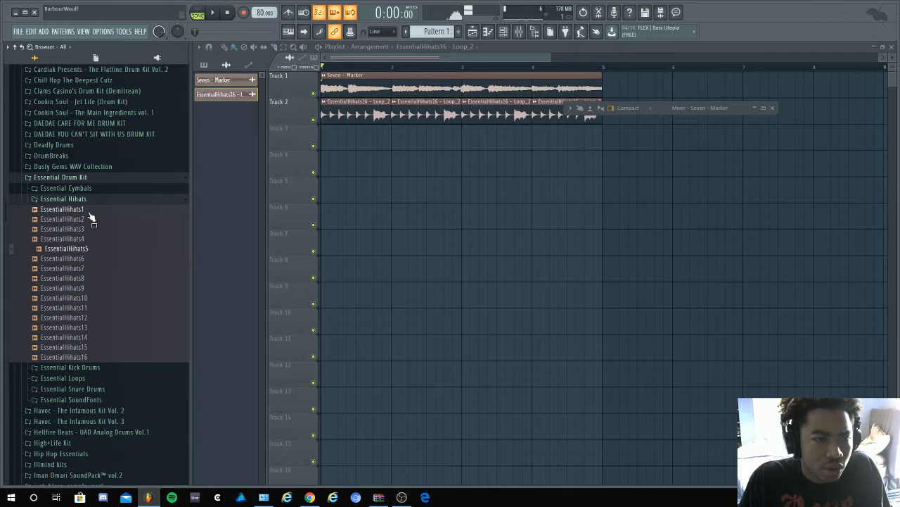
left_click(71, 219)
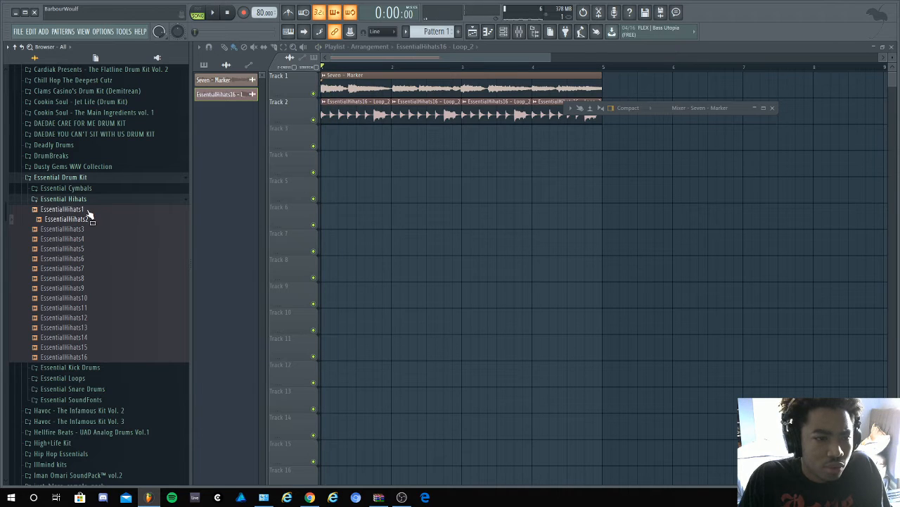
left_click(77, 229)
left_click(81, 259)
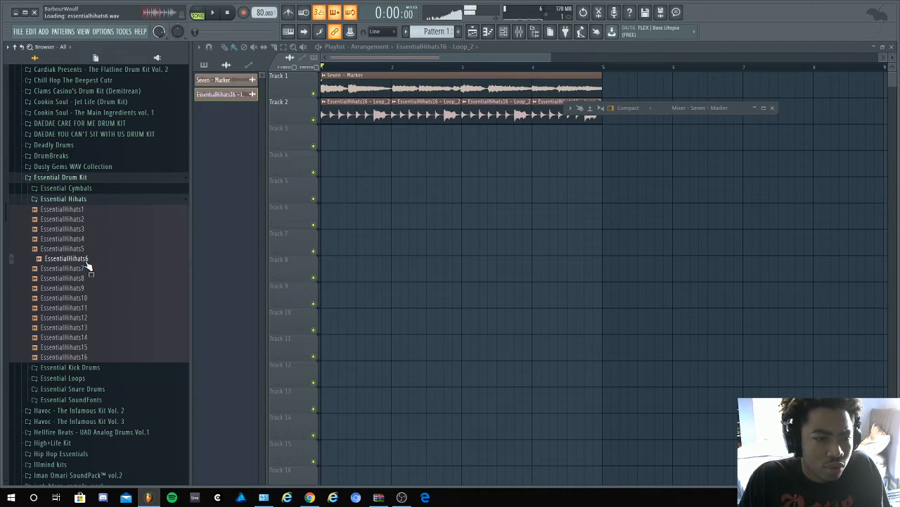
left_click(88, 250)
left_click(90, 259)
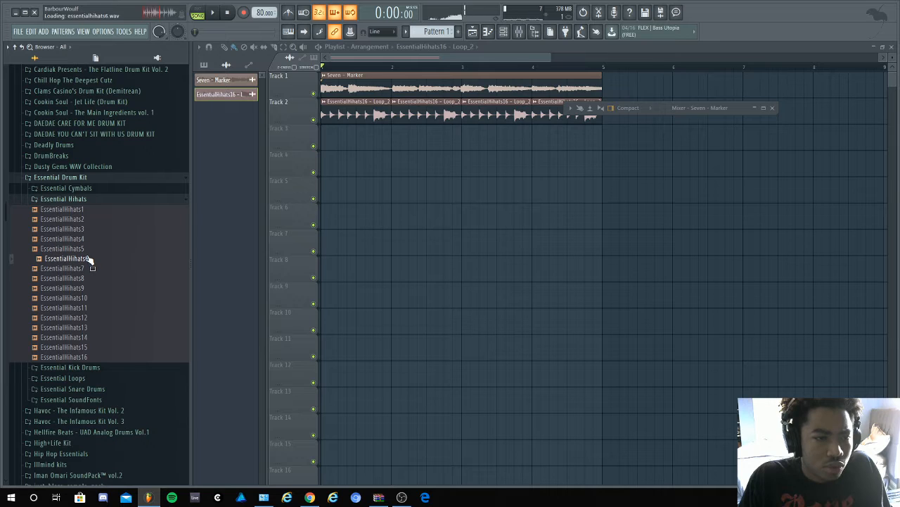
- Replace the hi-hat loop on Track 2 with EssentialHihats6 and delete the extra copies, keeping only the clip at bar 1
left_click_drag(86, 261, 338, 106)
right_click(469, 113)
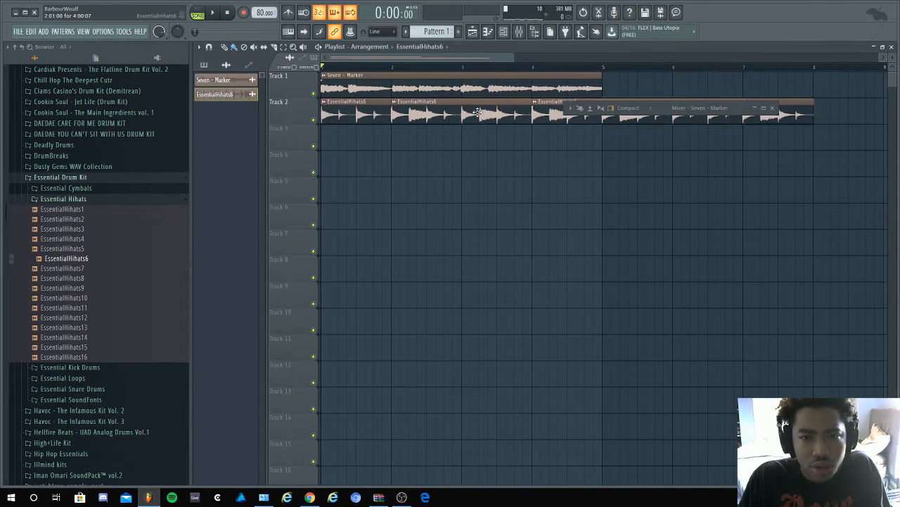
right_click(469, 113)
right_click(807, 116)
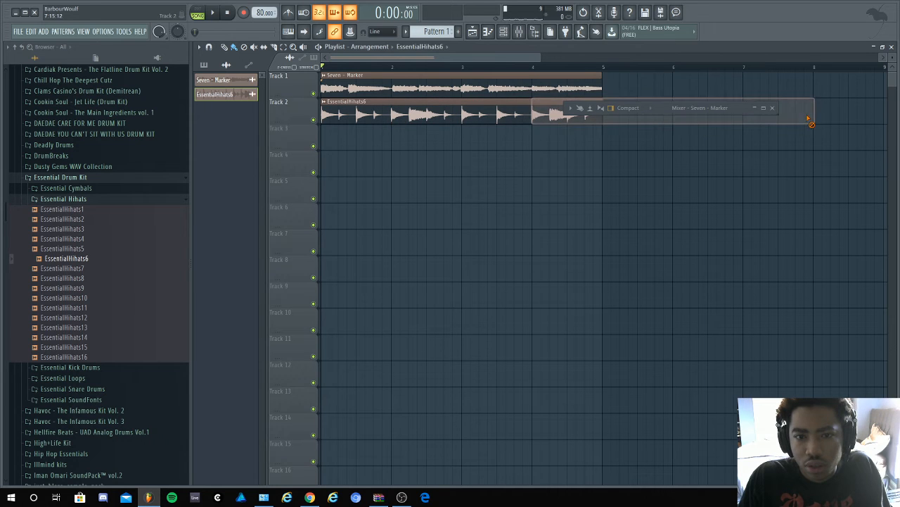
- Time-stretch the EssentialHihats6 loop to 2 bars and place a second copy at bar 3 on Track 2
double_click(520, 115)
right_click(222, 138)
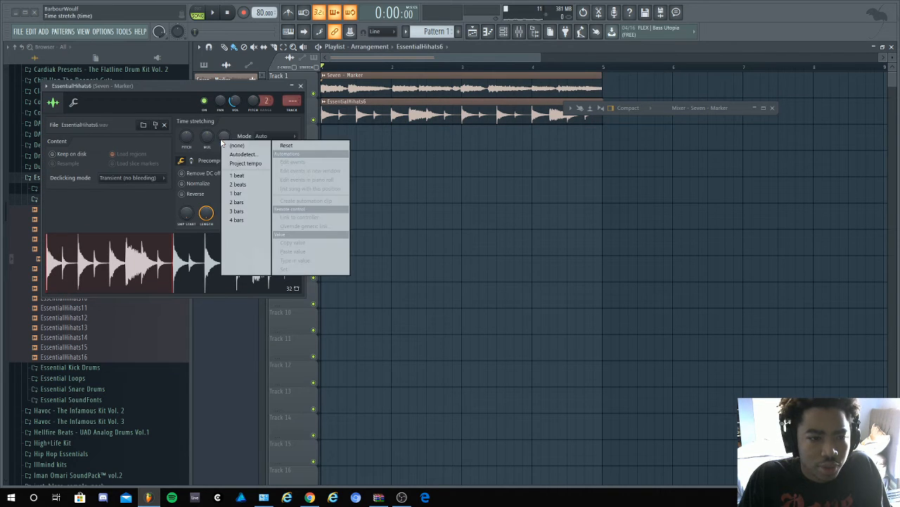
left_click(241, 201)
key("space")
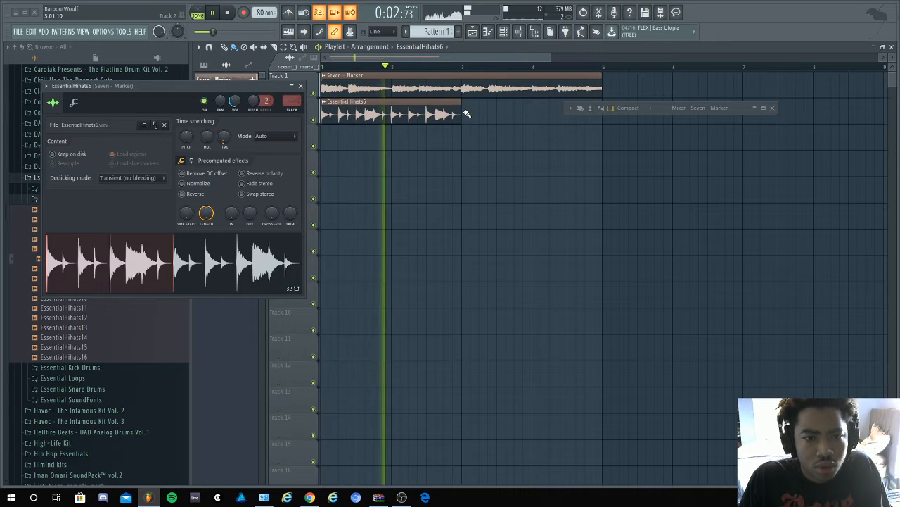
left_click(470, 116)
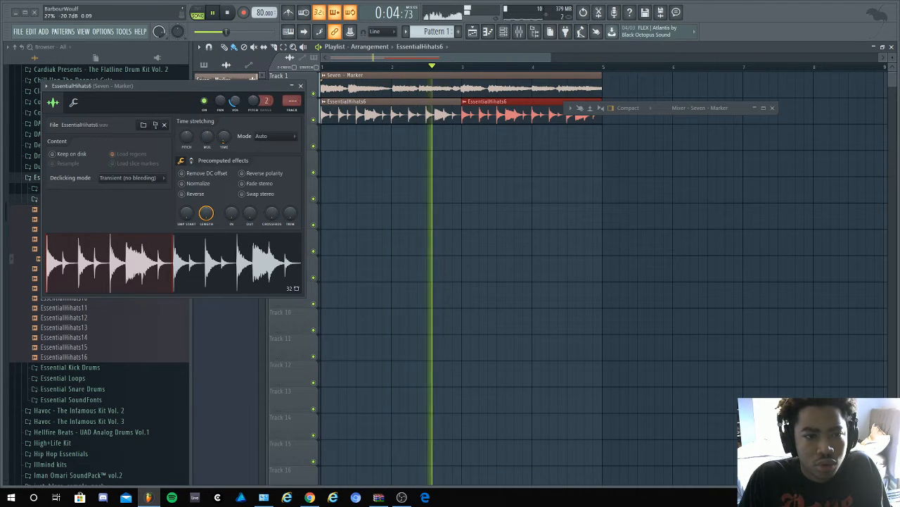
- Set the EssentialHihats6 loop's stretch mode to e3 generic during playback, then stop and close its sampler settings
right_click(184, 136)
left_click(192, 141)
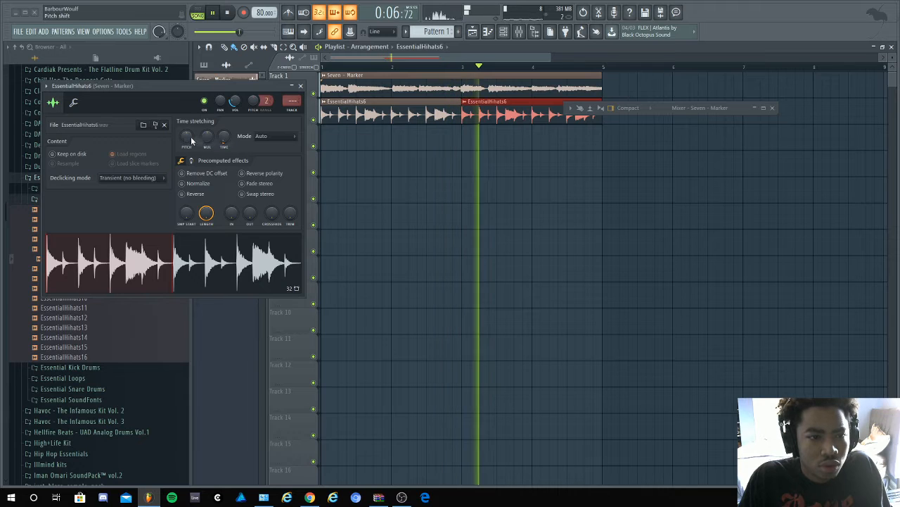
left_click(266, 136)
left_click(206, 121)
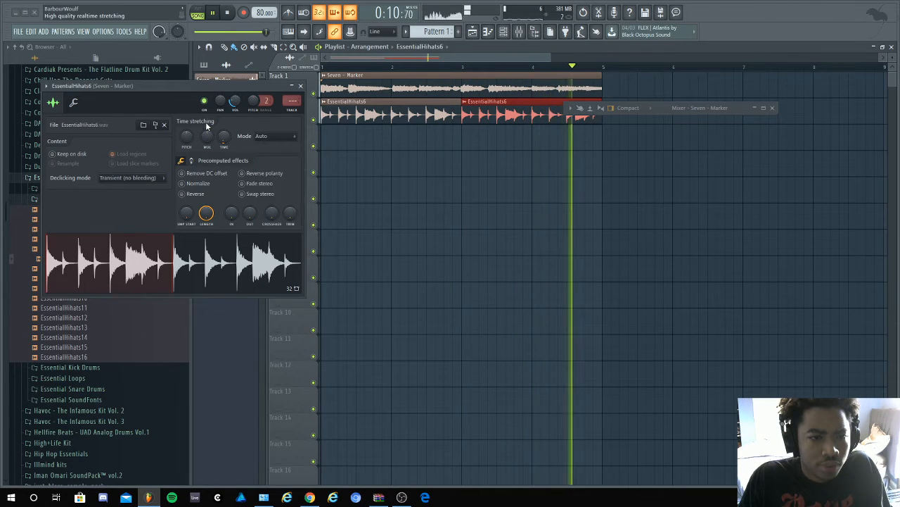
left_click(261, 138)
left_click(267, 179)
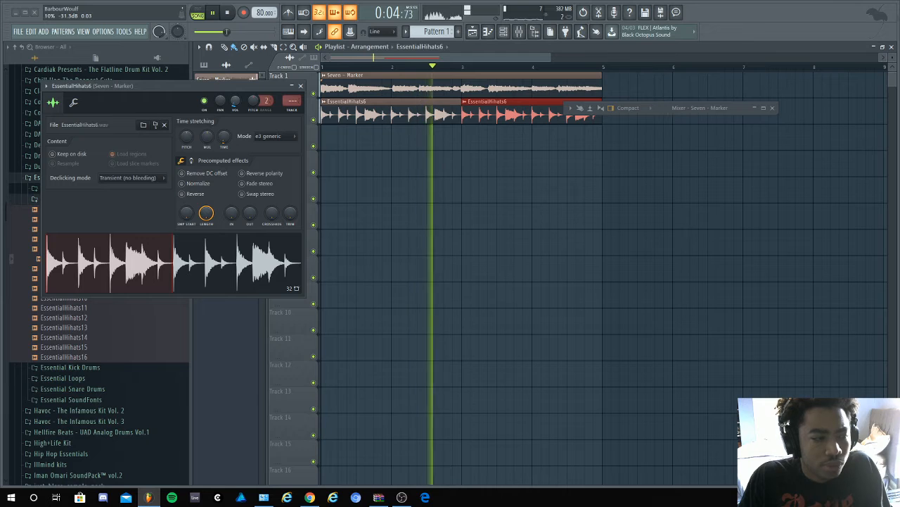
key("space")
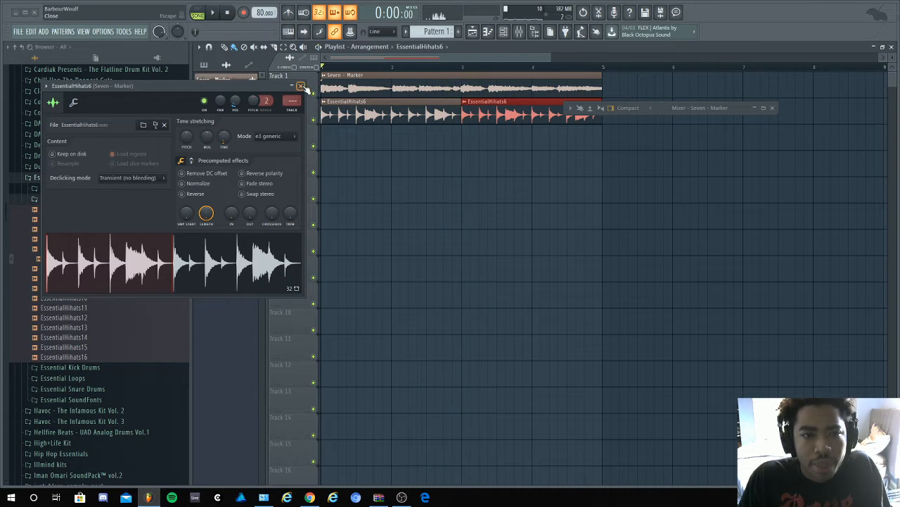
left_click(302, 85)
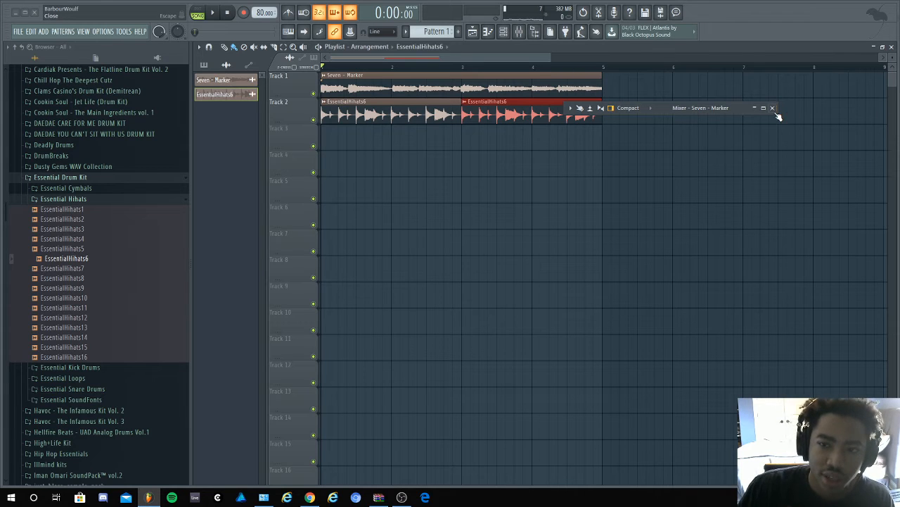
- Close the mixer and open the Seven sample from its sampler settings in the time warper
left_click(771, 107)
double_click(456, 88)
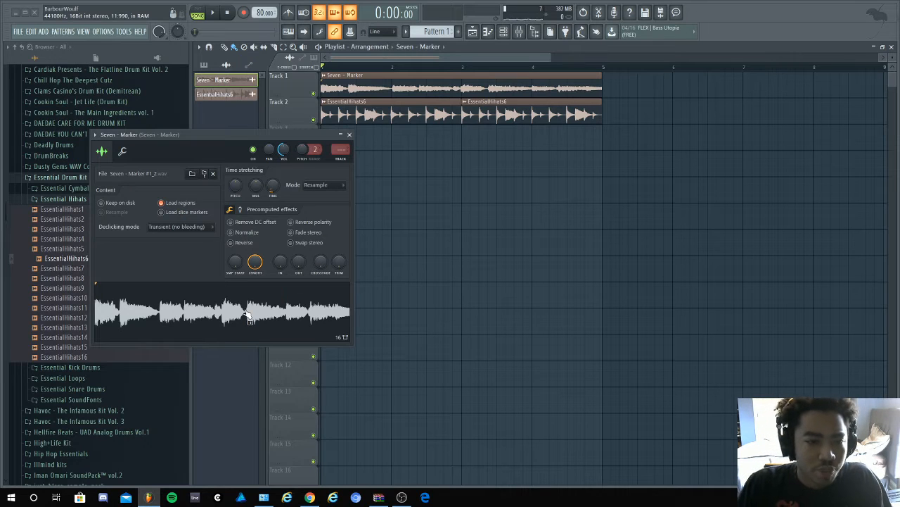
left_click(436, 70)
key("space")
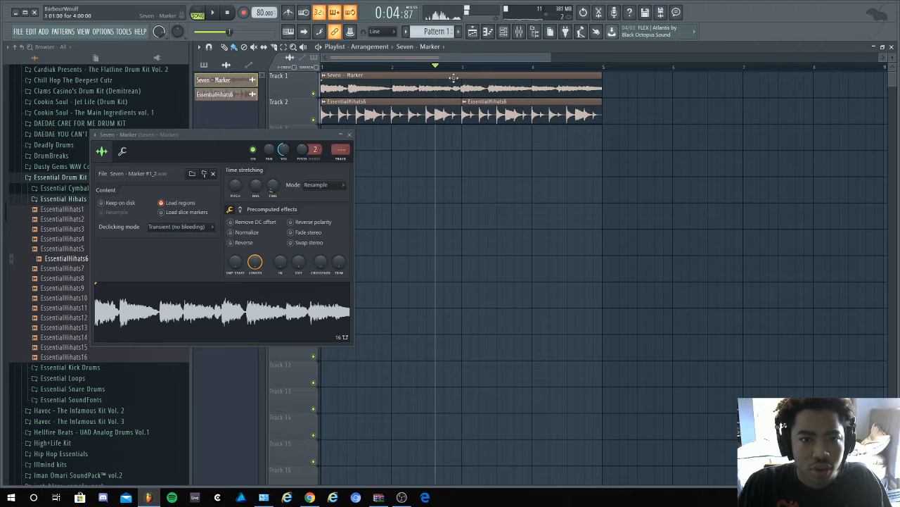
right_click(218, 313)
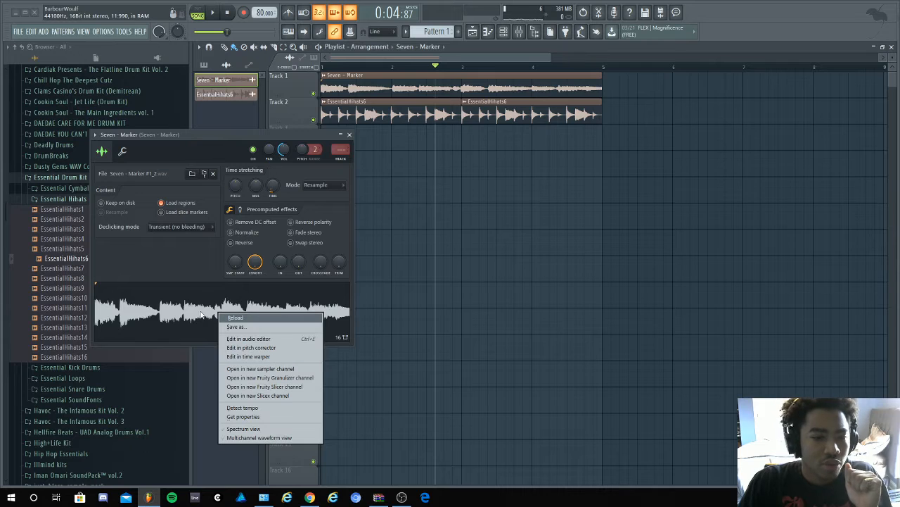
left_click(156, 324)
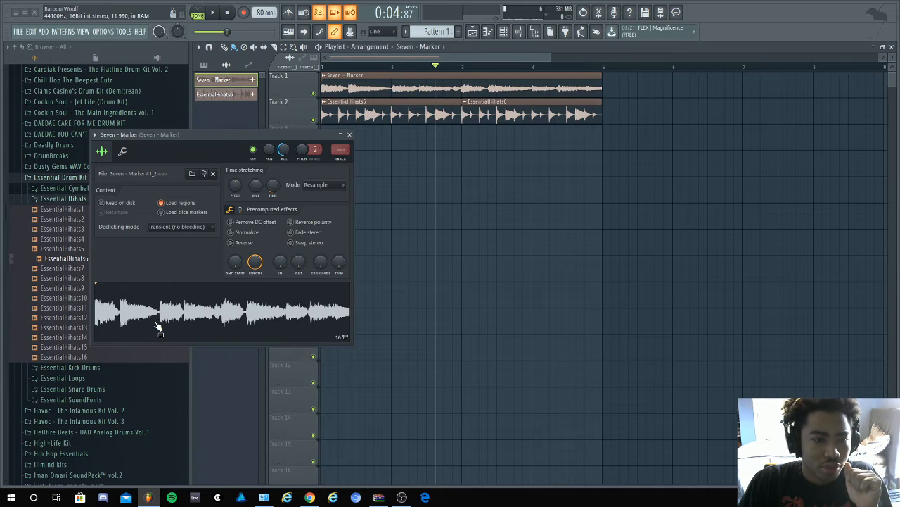
right_click(213, 303)
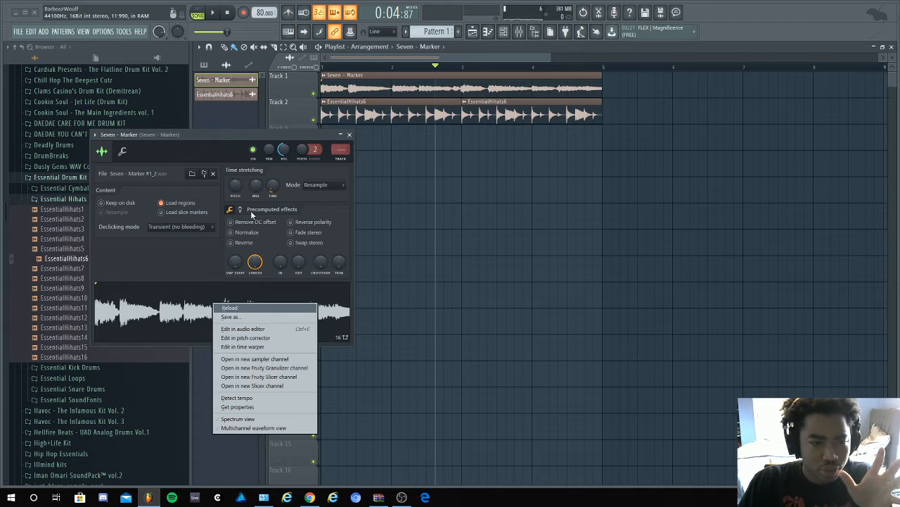
right_click(185, 314)
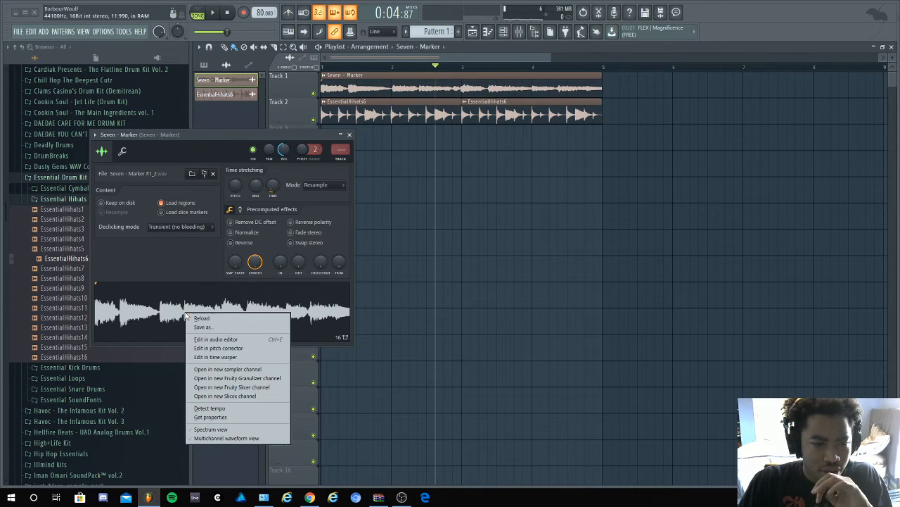
left_click(252, 357)
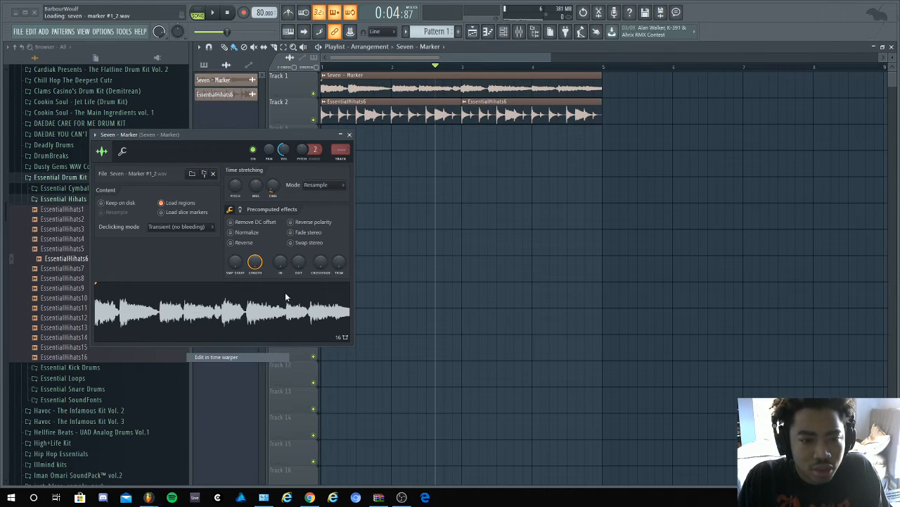
- Shorten the Seven sample in the time warper so that its end lands on bar 5
scroll(264, 281, "down", 6)
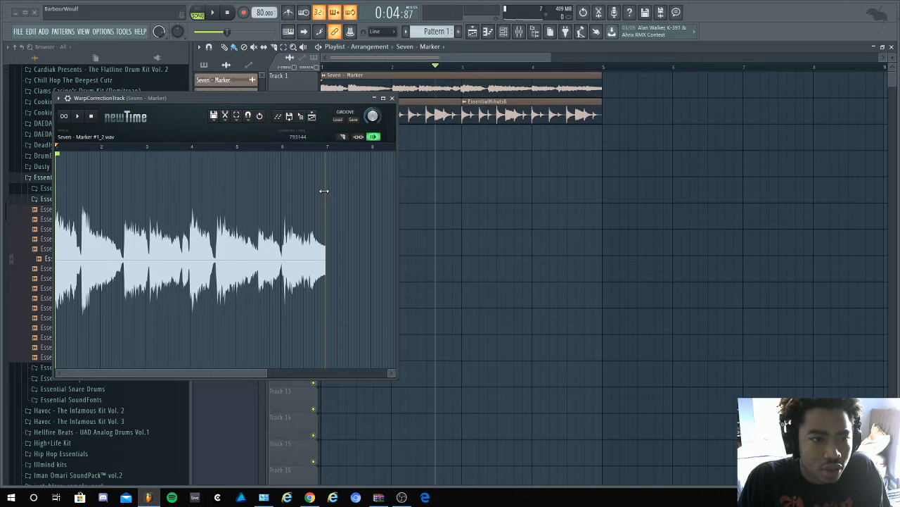
left_click_drag(324, 191, 233, 192)
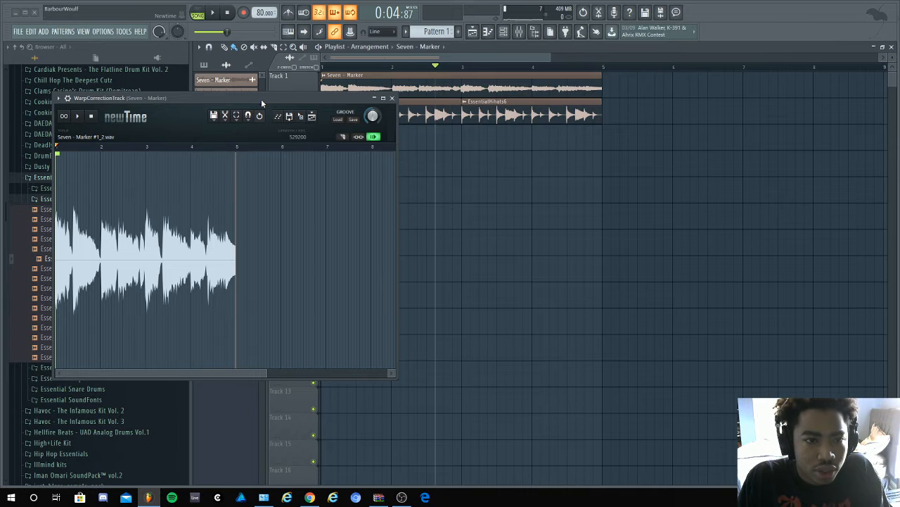
left_click_drag(261, 98, 510, 78)
- Add a warp marker at the onset of the hit near bar 3 and shift it slightly later towards the bar line
scroll(429, 293, "up", 3)
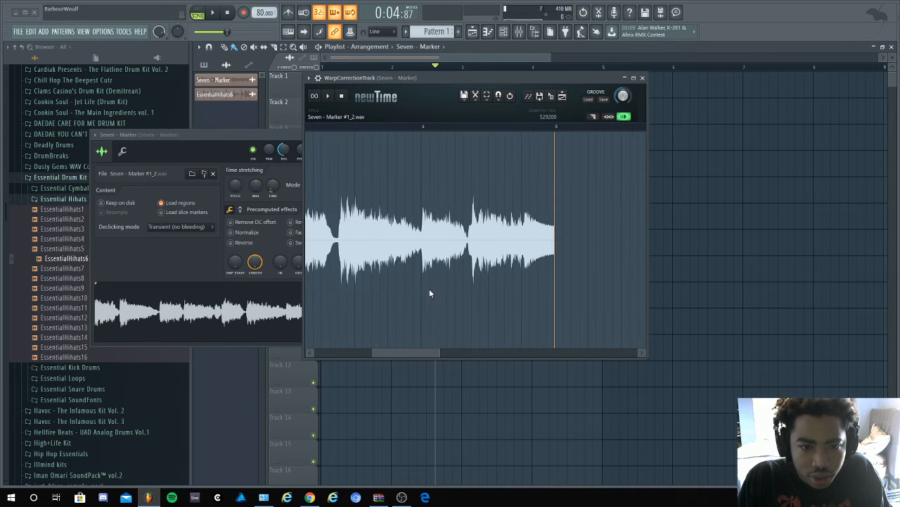
left_click_drag(406, 356, 377, 355)
scroll(438, 285, "up", 4)
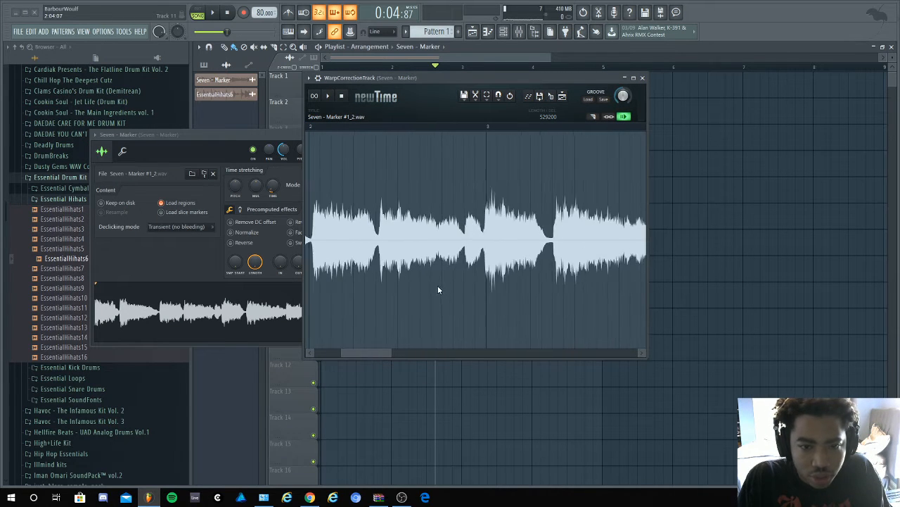
scroll(498, 253, "up", 4)
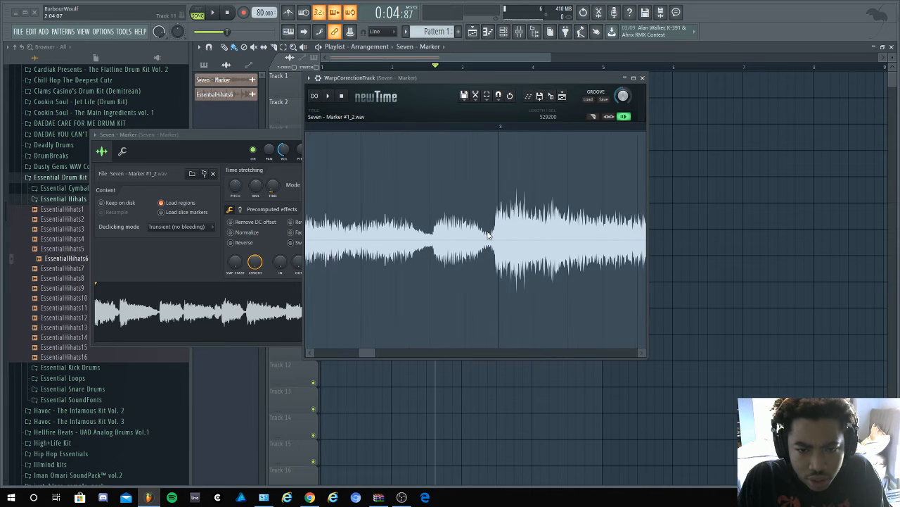
scroll(503, 222, "up", 2)
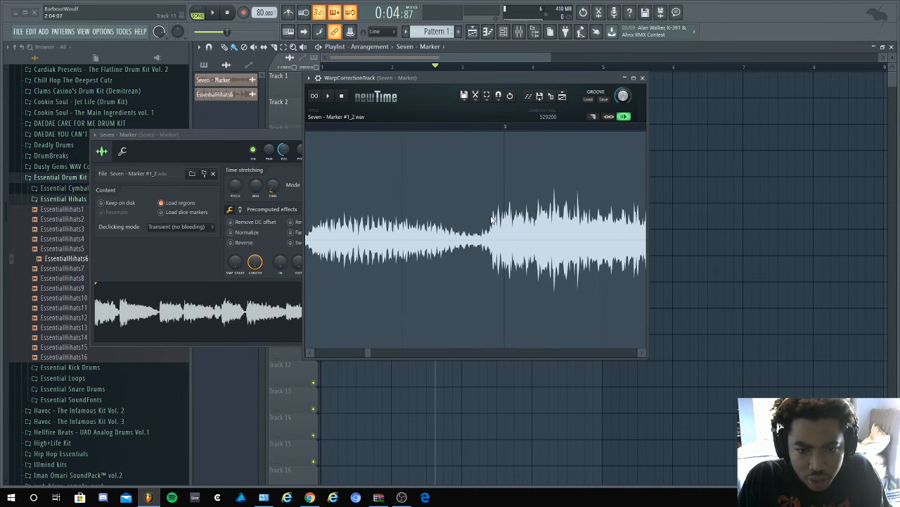
double_click(492, 218)
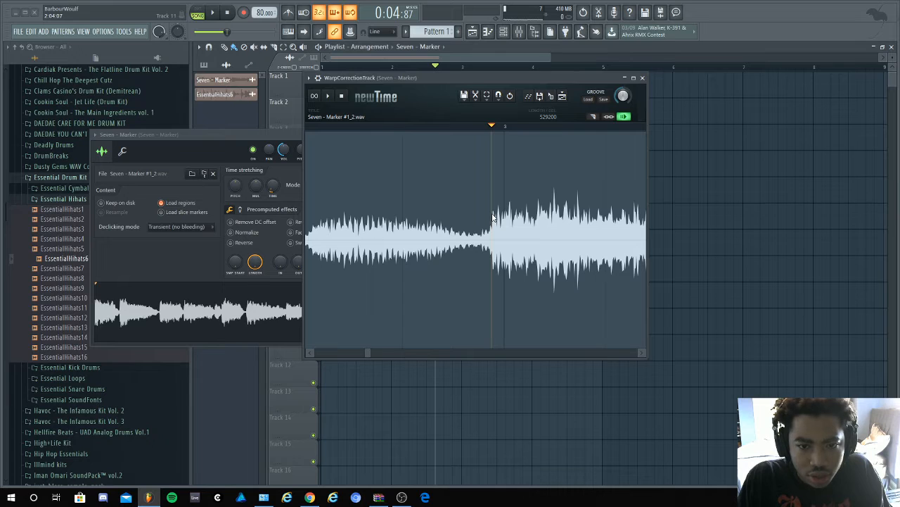
scroll(493, 215, "down", 5)
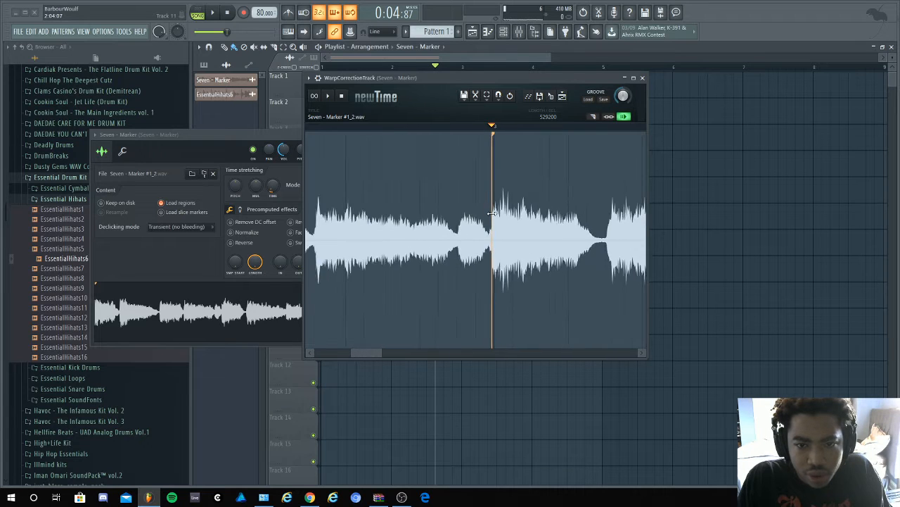
scroll(493, 214, "down", 2)
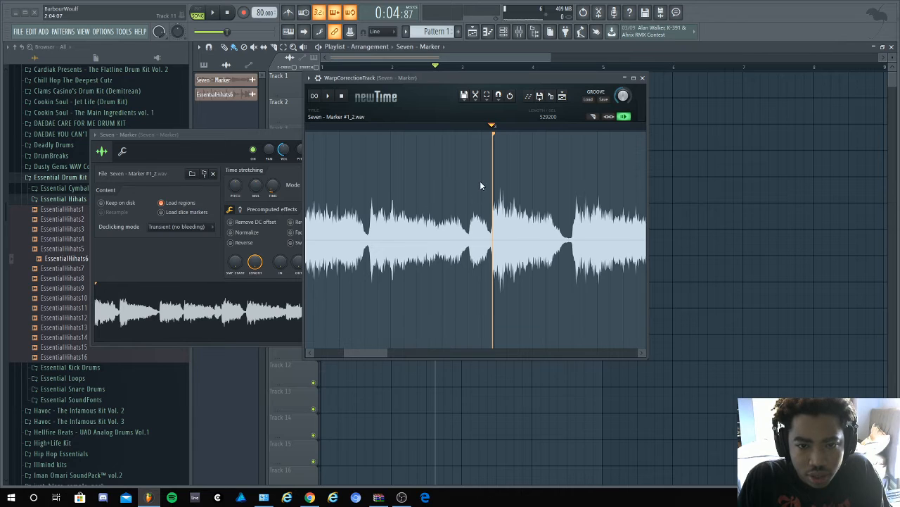
left_click_drag(492, 152, 494, 152)
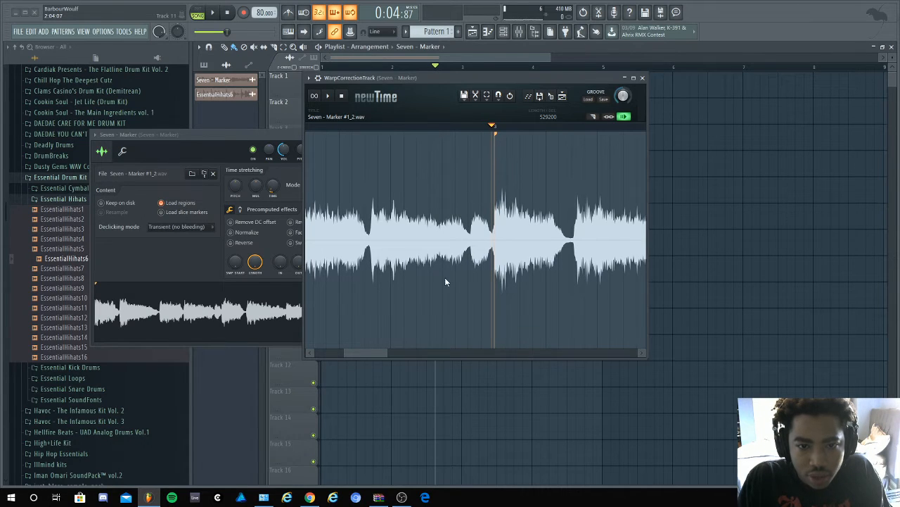
- Add warp markers at the start of the short hit before bar 3 and at the next hit after it
scroll(445, 277, "down", 5)
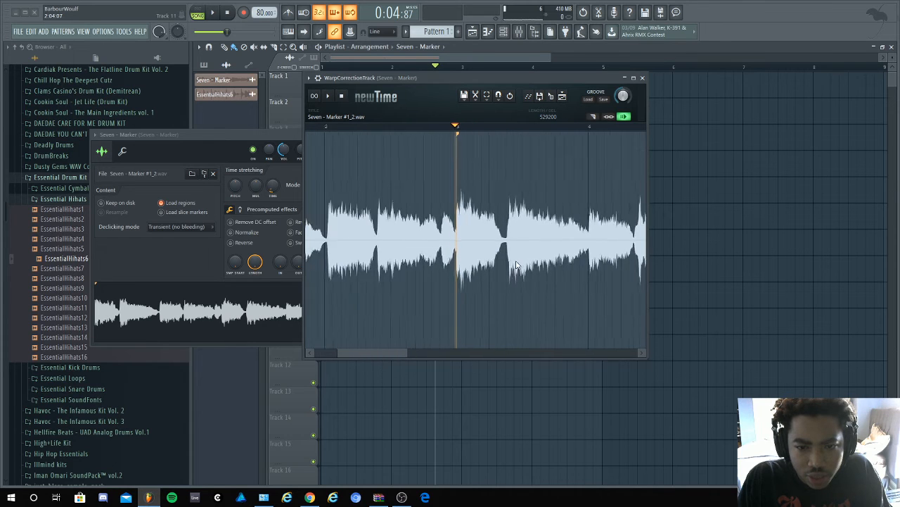
scroll(515, 265, "up", 4)
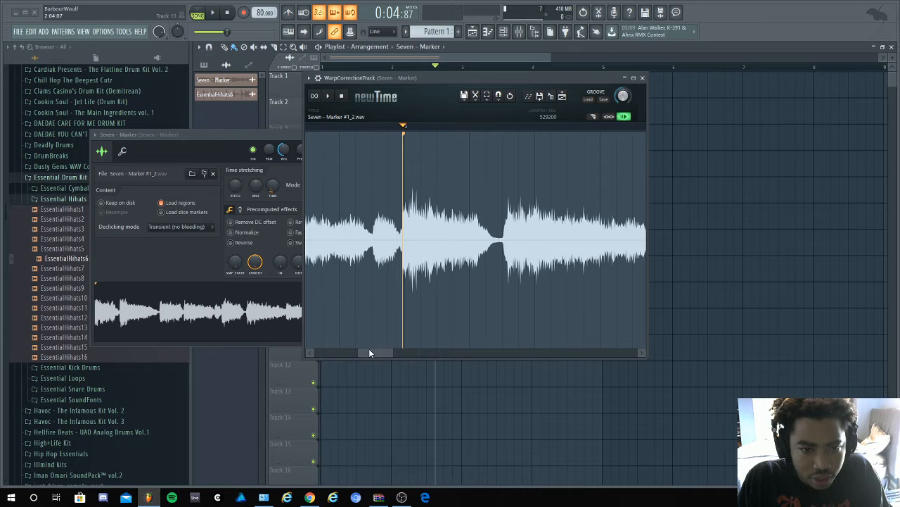
double_click(374, 227)
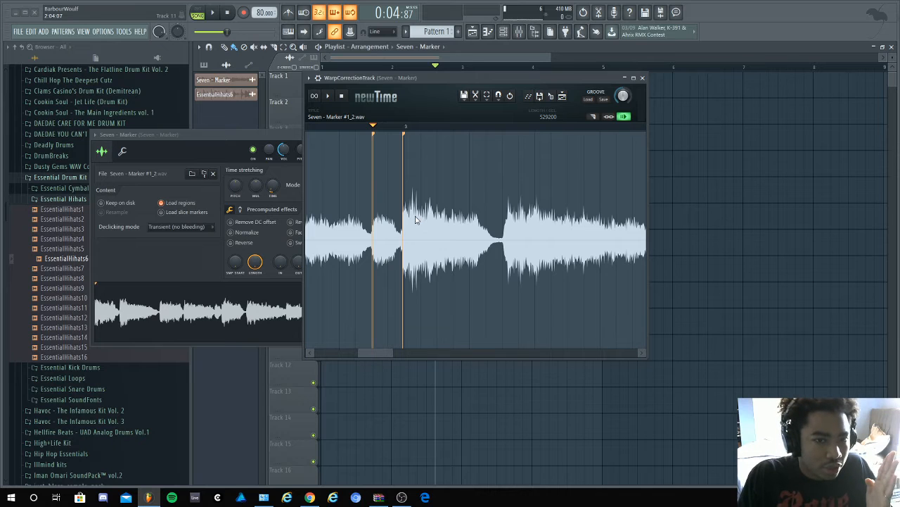
double_click(503, 234)
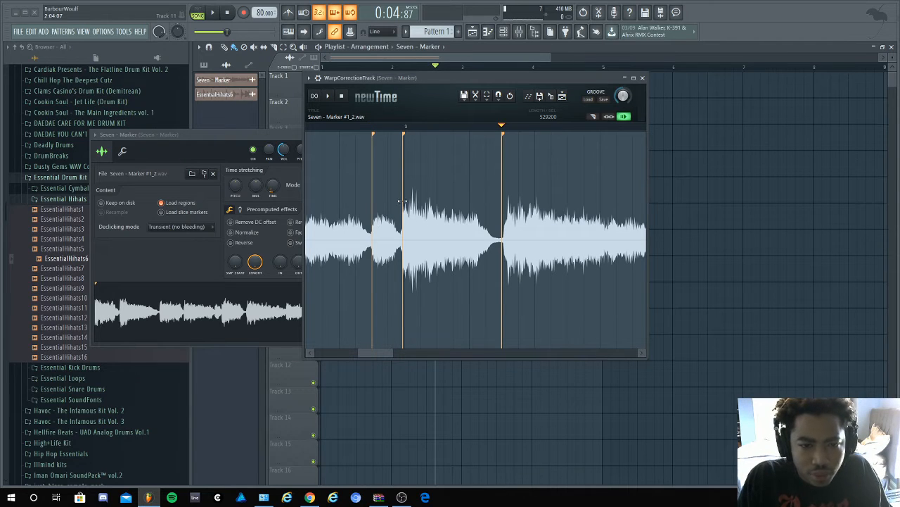
- Send the warped audio back to the Seven channel, close the time warper and play it with the hi-hat loop
scroll(384, 321, "down", 3)
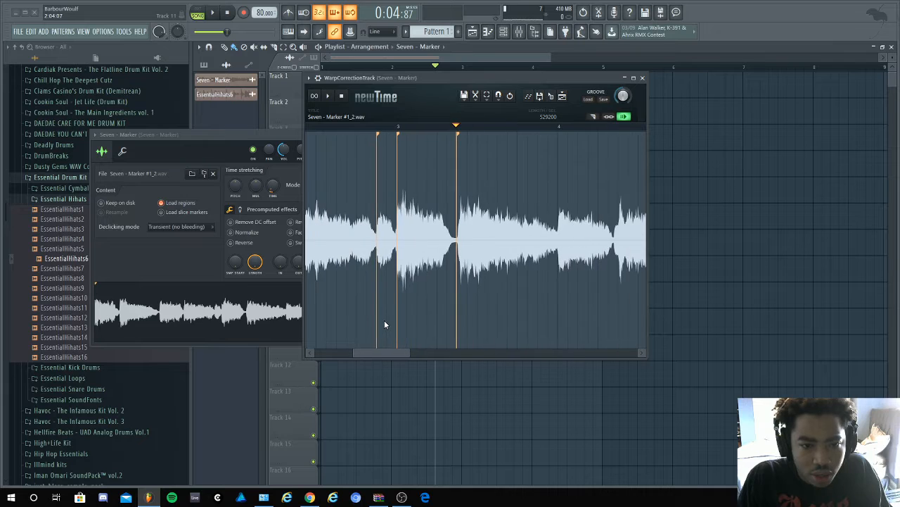
scroll(384, 322, "down", 5)
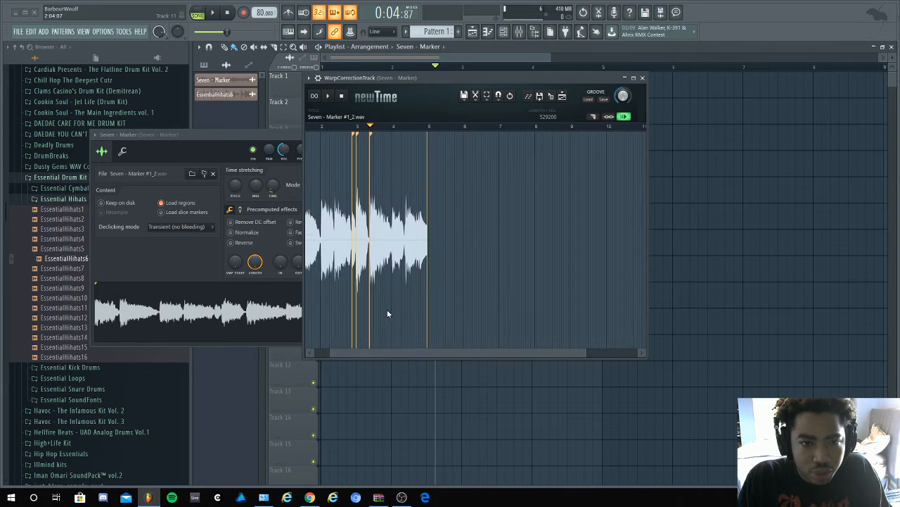
left_click_drag(387, 350, 365, 353)
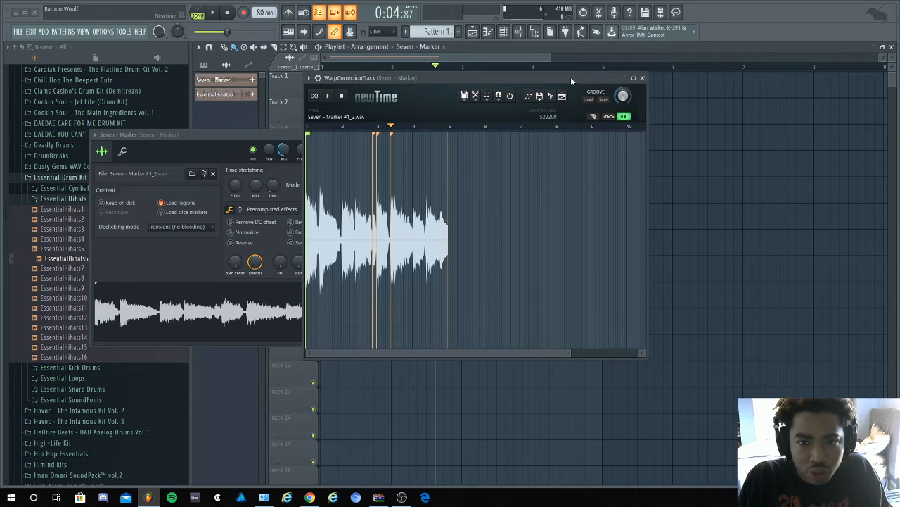
left_click_drag(569, 80, 478, 89)
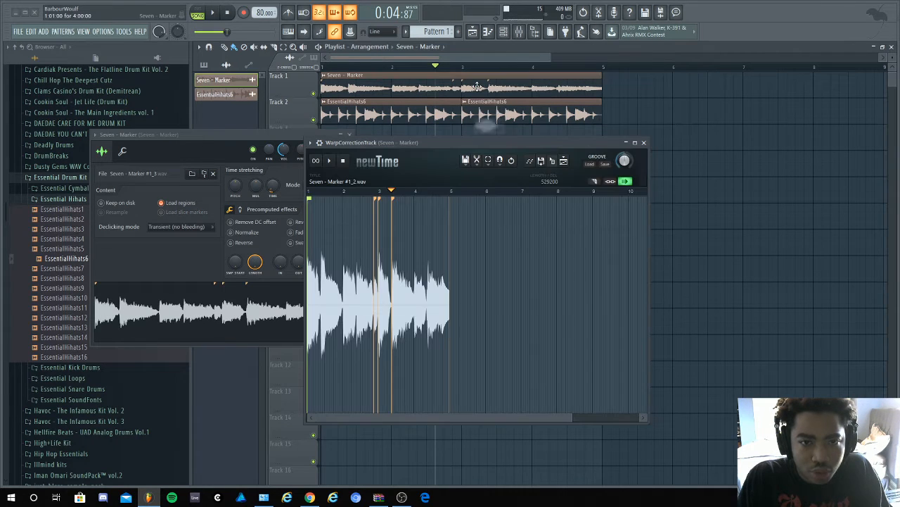
left_click(644, 143)
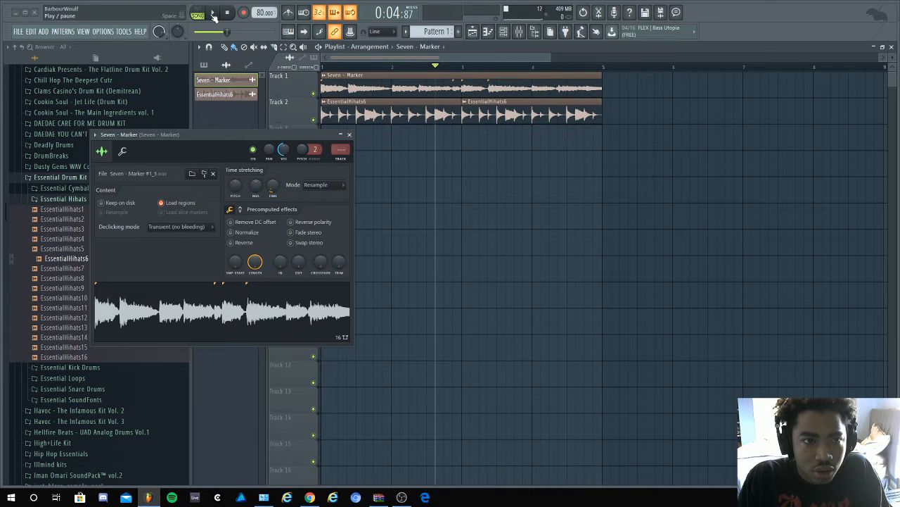
left_click(212, 12)
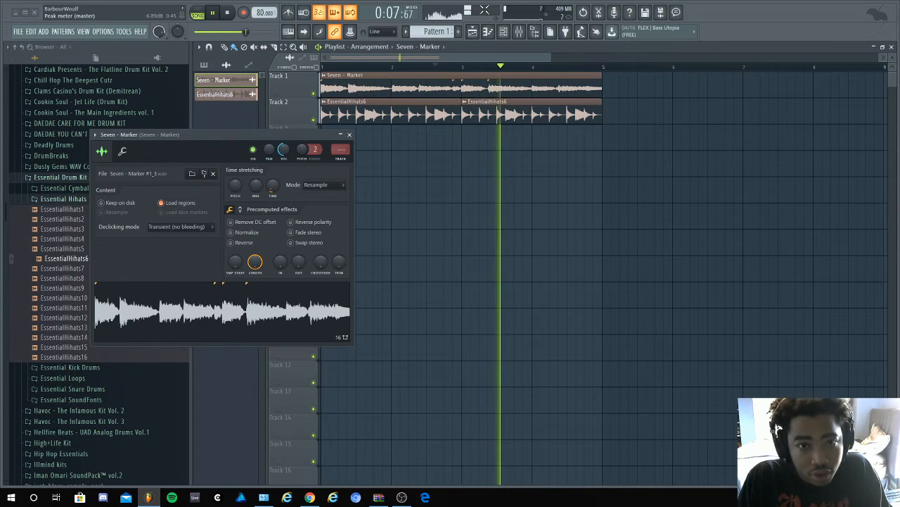
- Stop playback, close the Seven sample's channel settings and collapse the Essential Hihats folder in the browser
key("space")
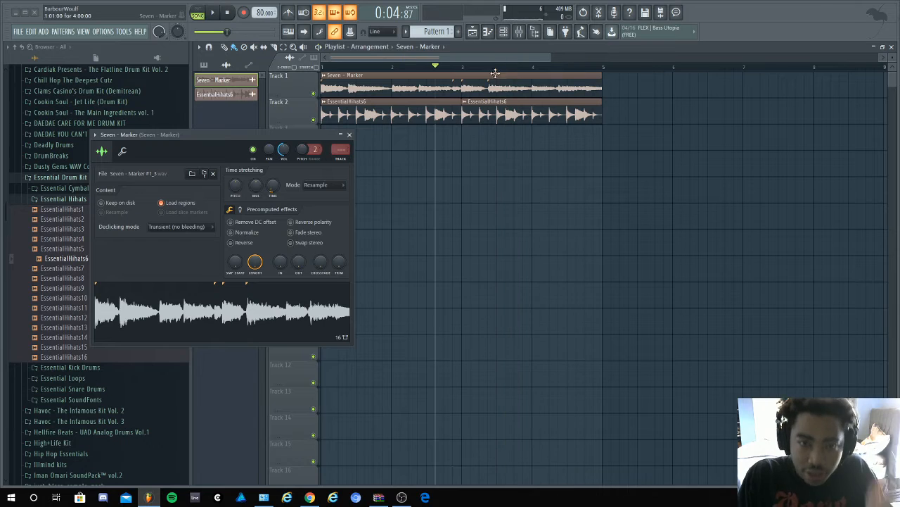
left_click(349, 135)
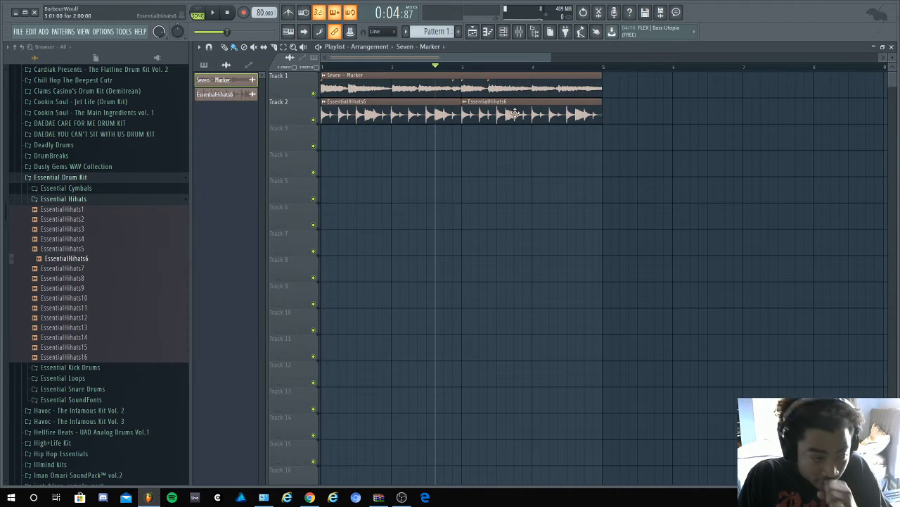
left_click(81, 200)
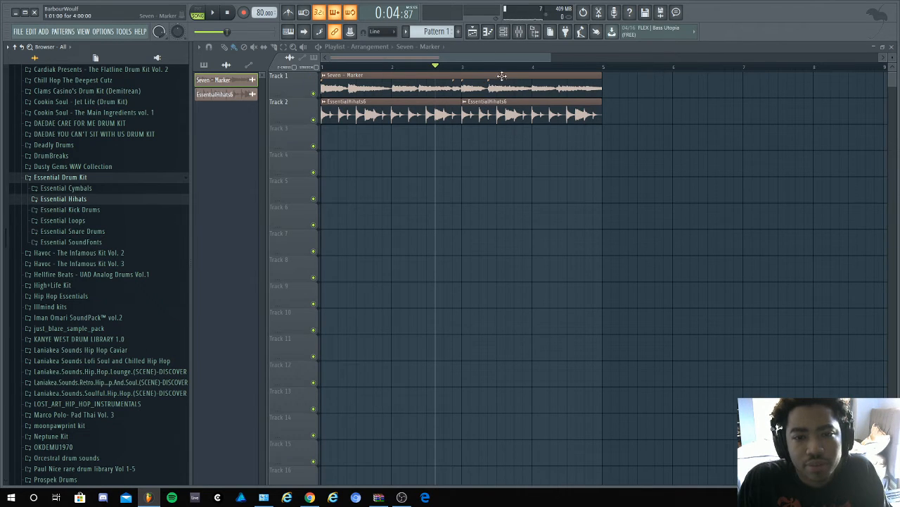
- Place Pattern 1 at bar 1 of Track 1 above the audio clips and show the Unsorted drum channels in the channel rack
left_click(204, 65)
left_click_drag(245, 85, 294, 88)
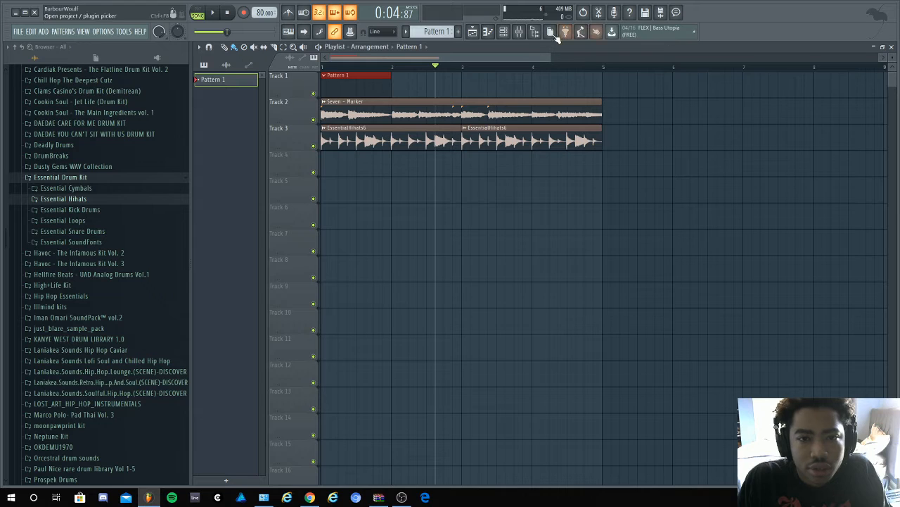
left_click(505, 33)
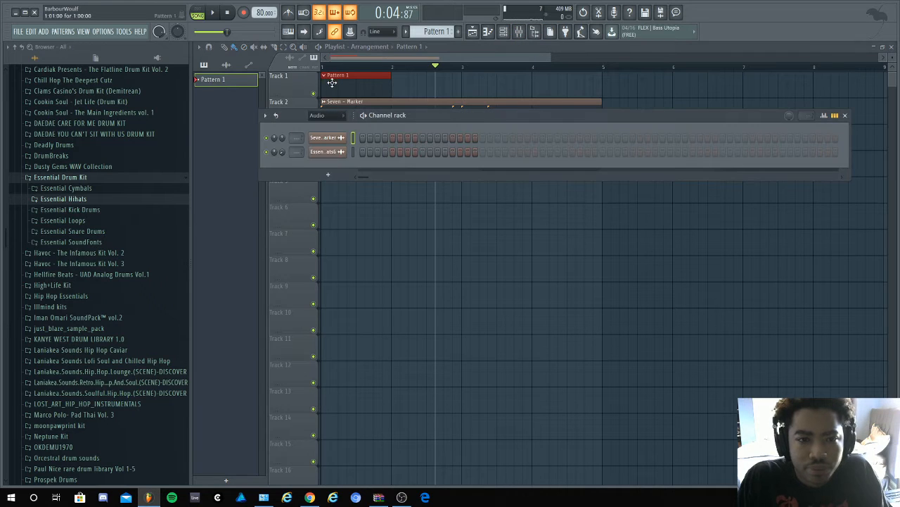
left_click(329, 116)
left_click(329, 147)
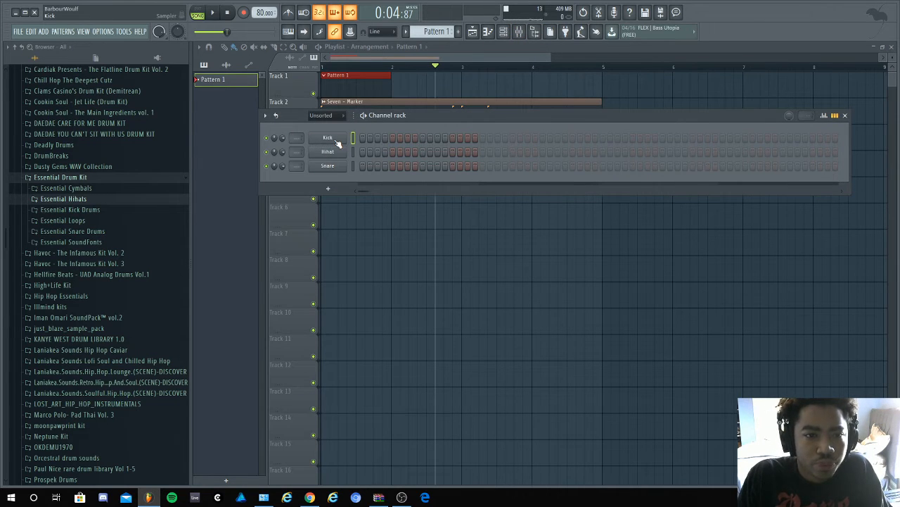
- Program Snare hits on steps 5, 13, 21 and 29 of Pattern 1
left_click(230, 13)
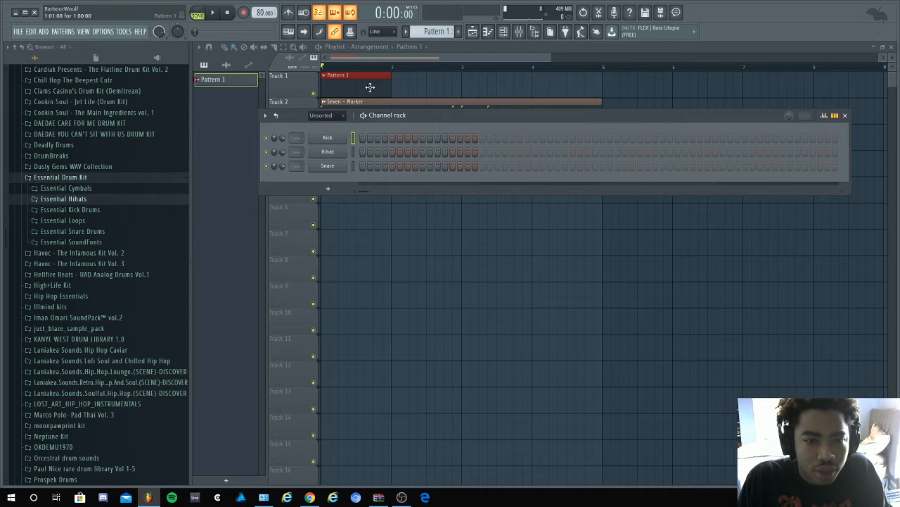
left_click(392, 167)
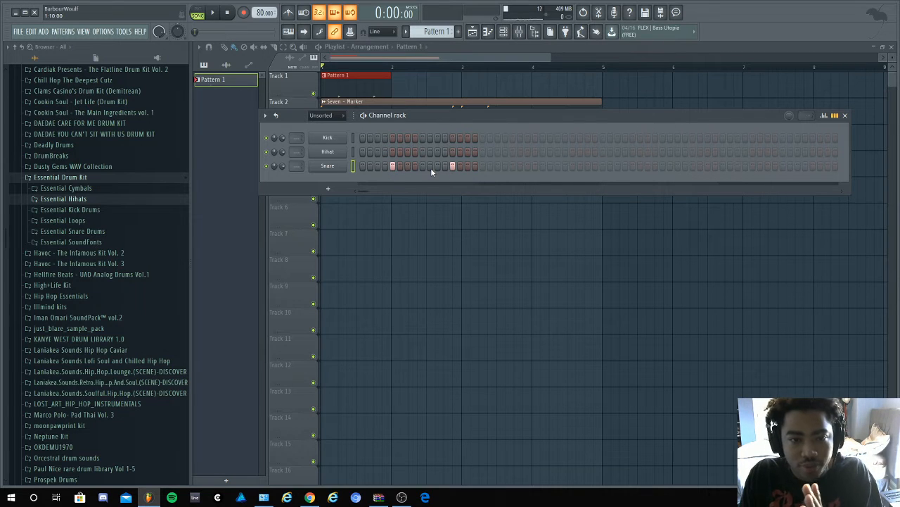
left_click(514, 166)
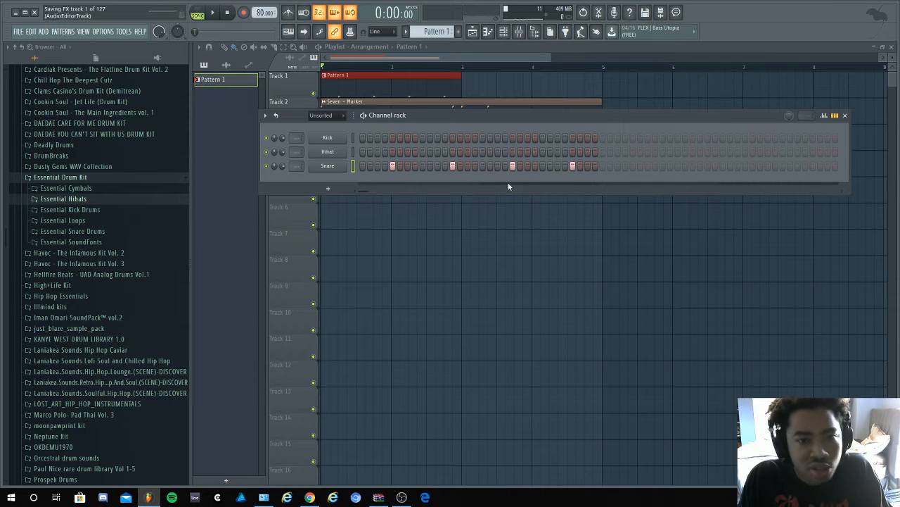
- Add a second Pattern 1 clip at bar 3 of Track 1 and play the arrangement with the channel rack open
left_click(469, 86)
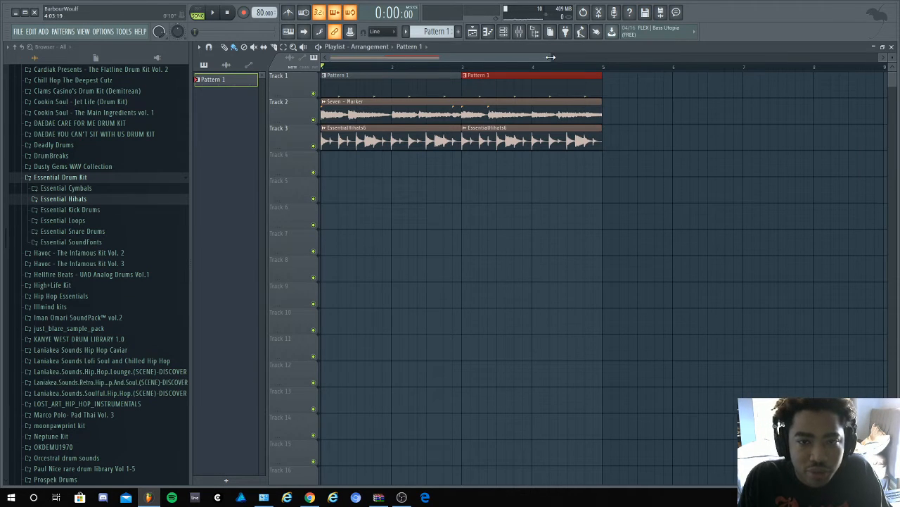
left_click(503, 31)
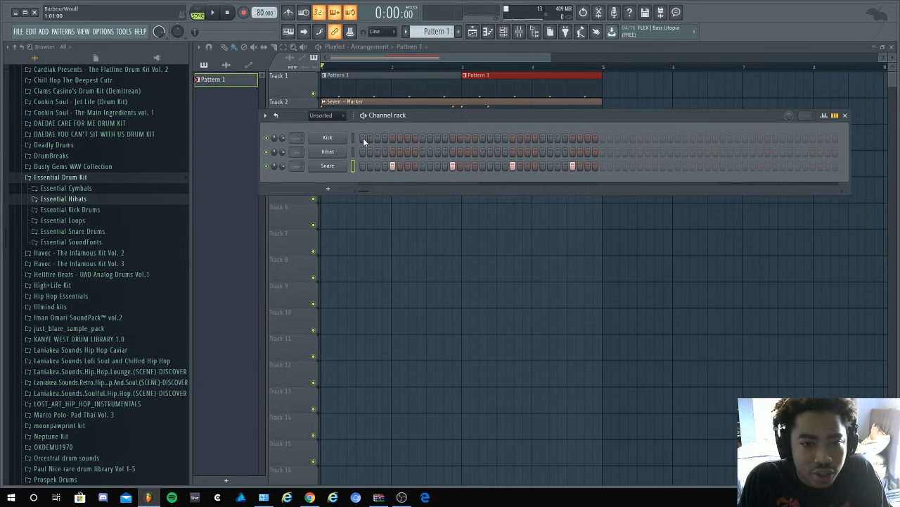
key("space")
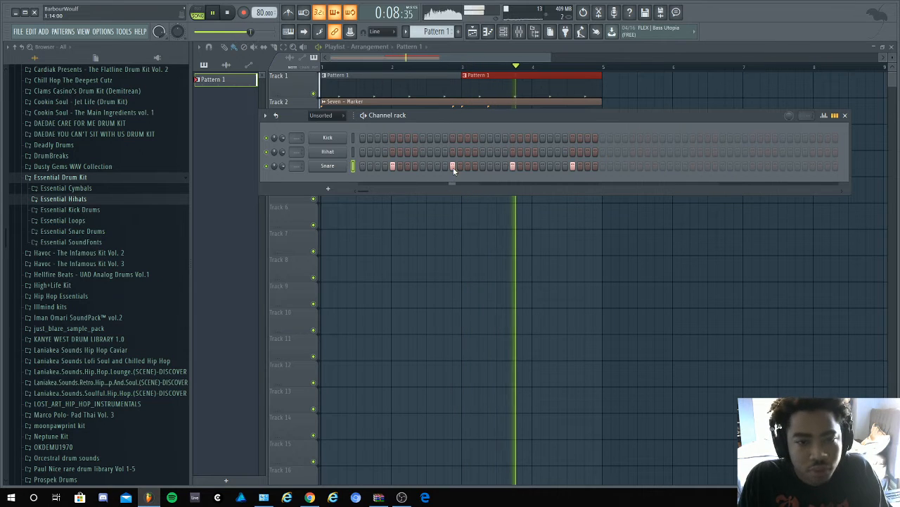
- Program Kick hits on steps 1, 3, 17 and 19 of Pattern 1 while the arrangement plays
left_click(363, 138)
left_click(377, 138)
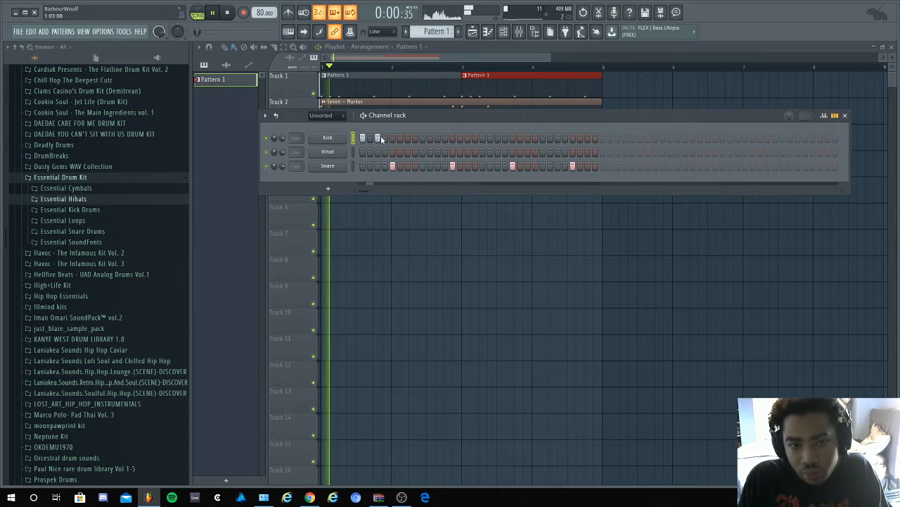
left_click(483, 138)
left_click(498, 138)
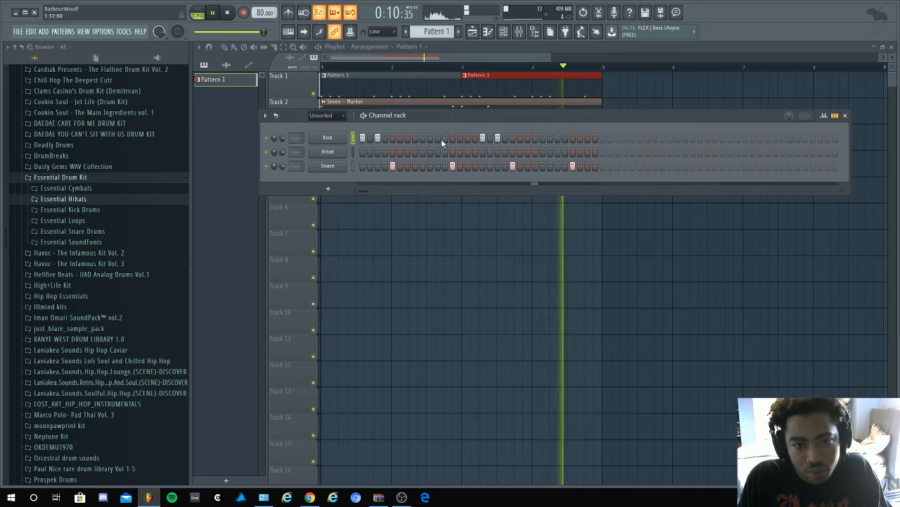
- Stop playback and fill the Hihat channel with a hit every 4 steps
key("space")
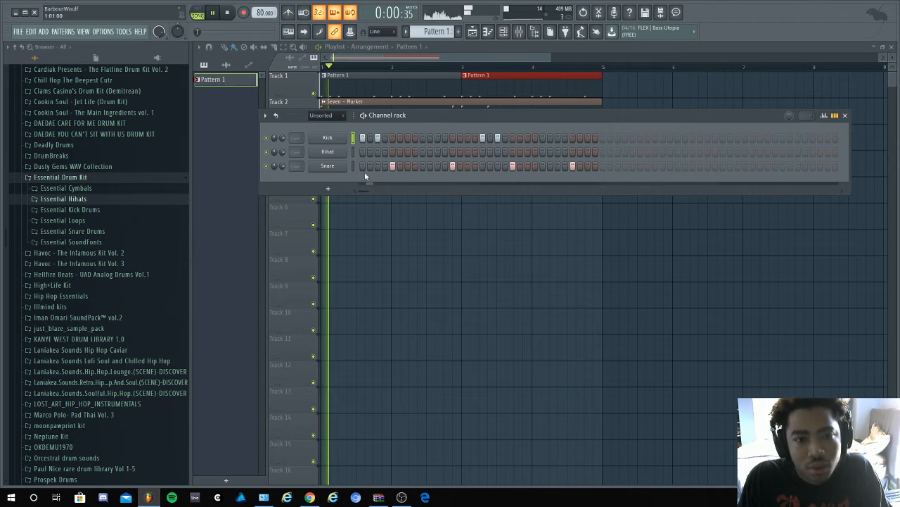
right_click(346, 155)
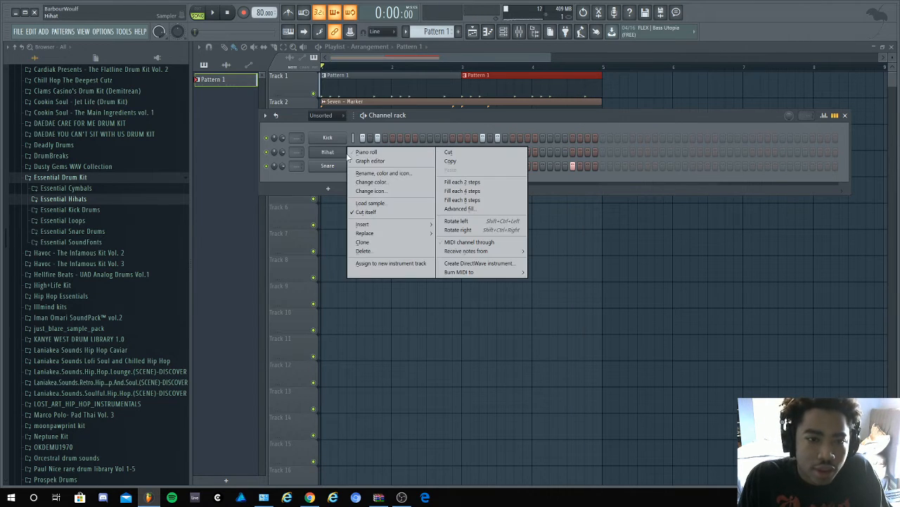
left_click(471, 192)
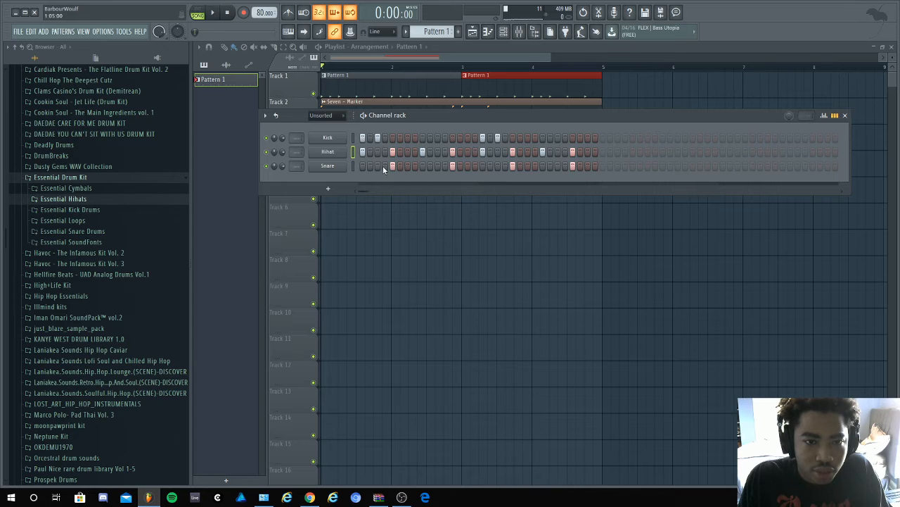
right_click(332, 154)
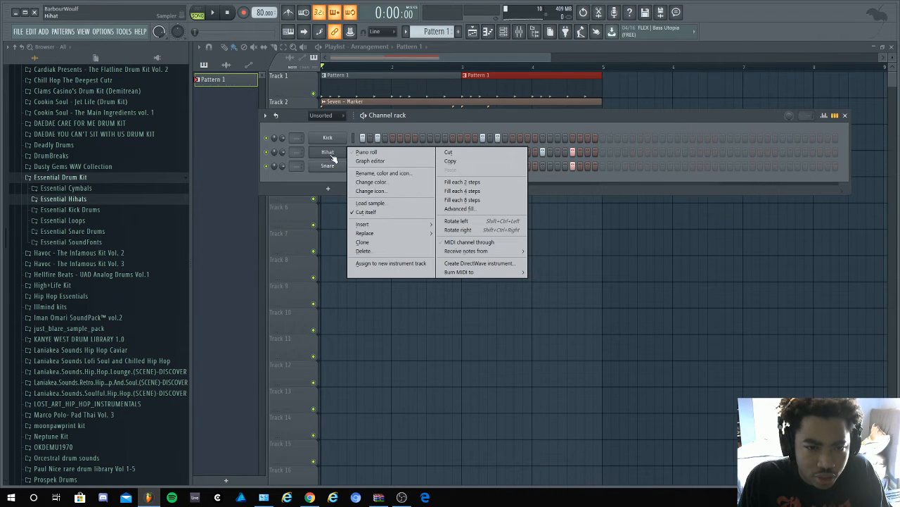
right_click(330, 156)
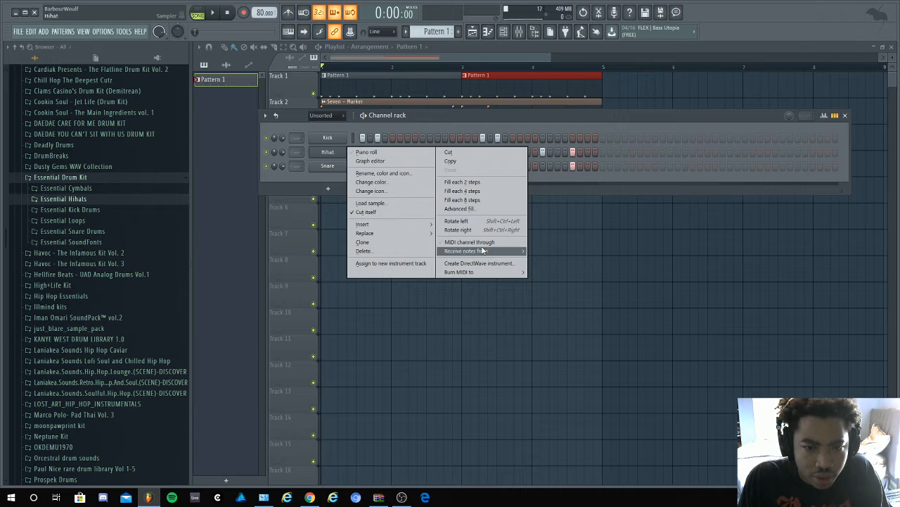
left_click(332, 188)
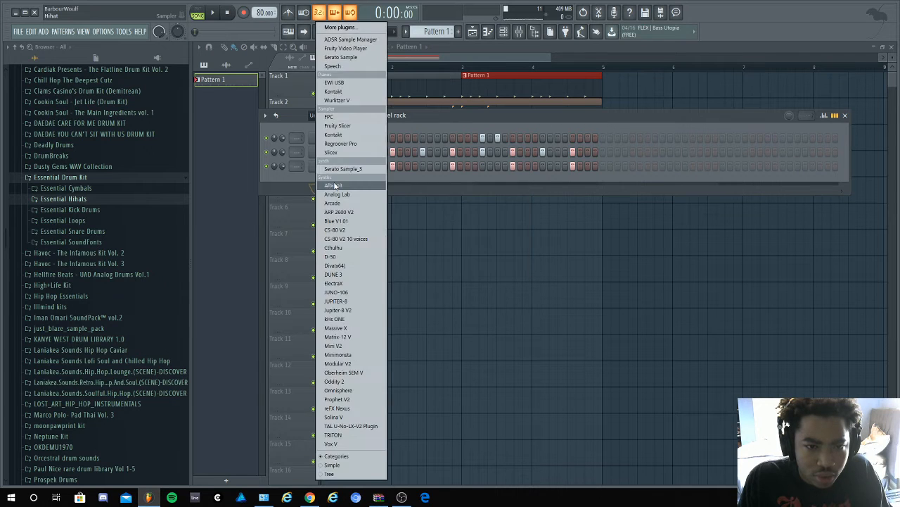
left_click(300, 172)
right_click(328, 152)
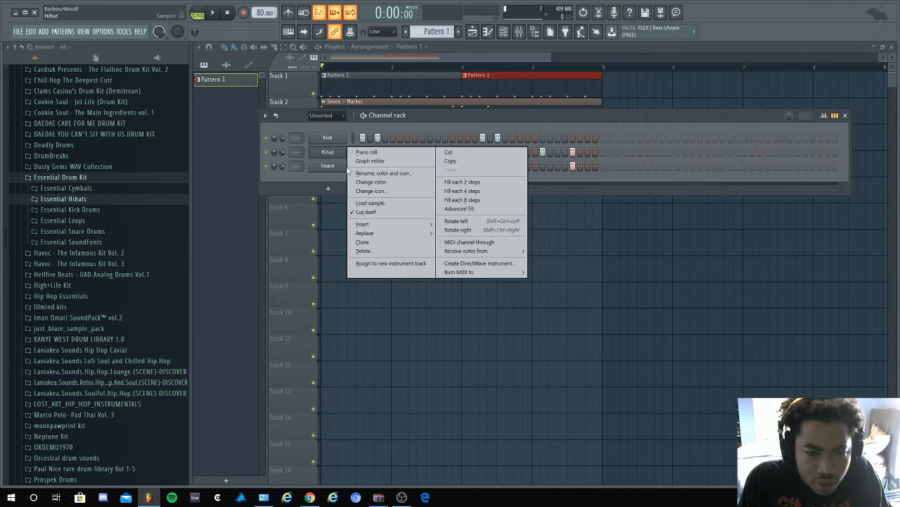
mouse_move(410, 223)
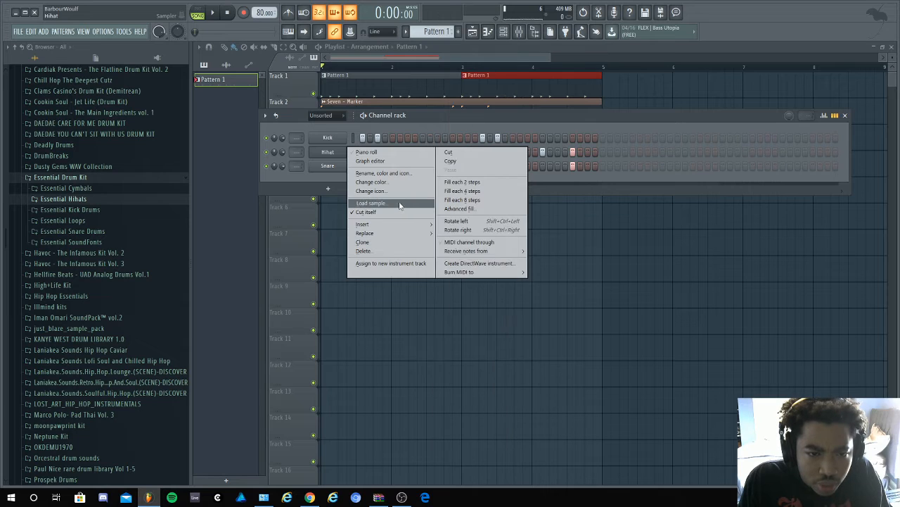
right_click(325, 167)
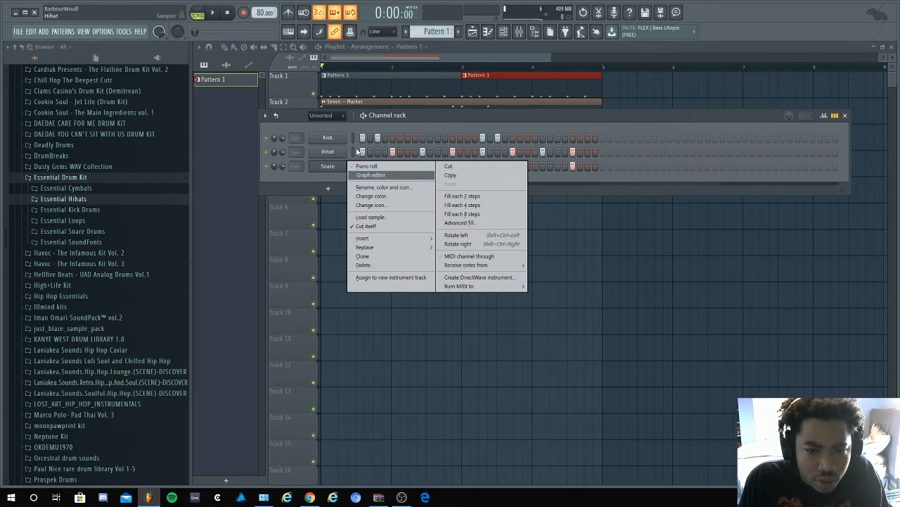
right_click(335, 151)
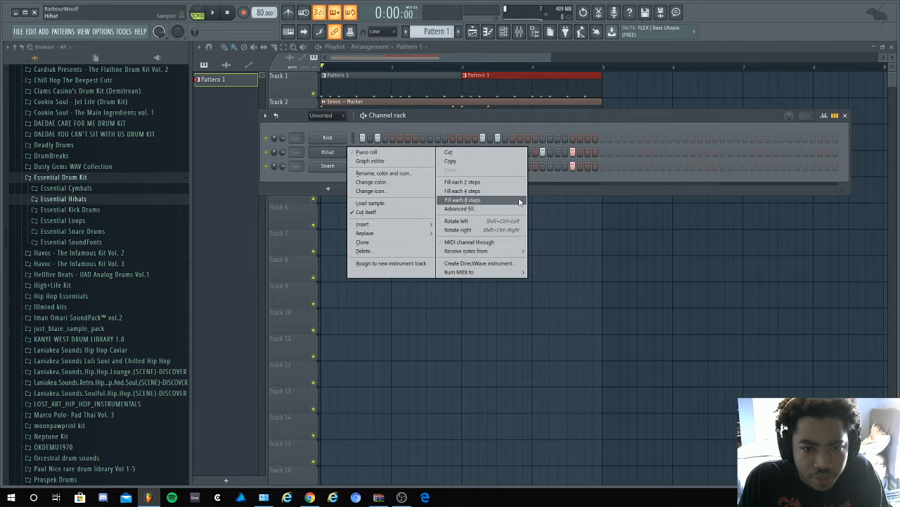
left_click(476, 119)
- Mute the EssentialHihats6 track in the playlist and play the drum pattern with the Seven sample
key("space")
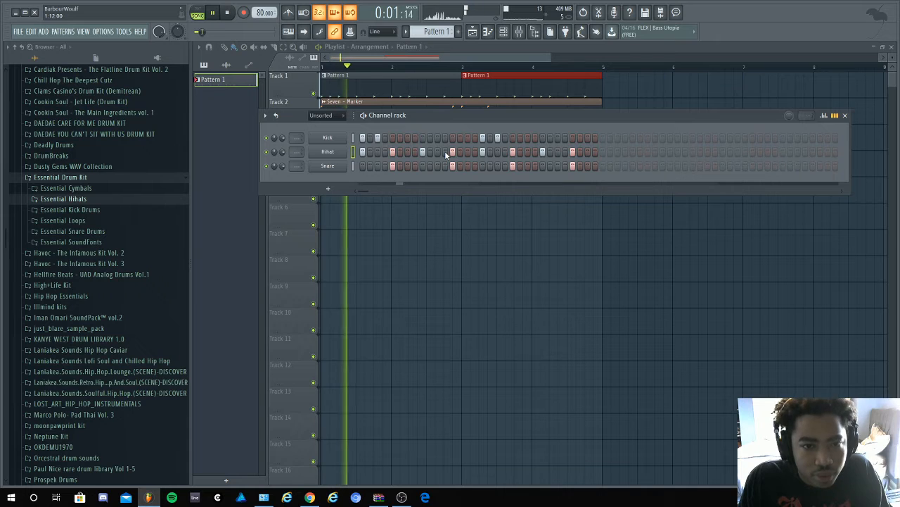
key("F6")
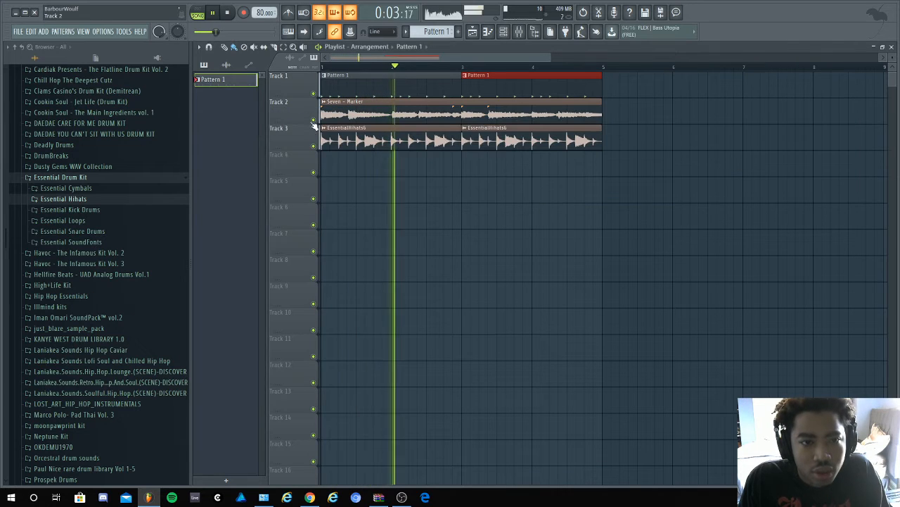
key("space")
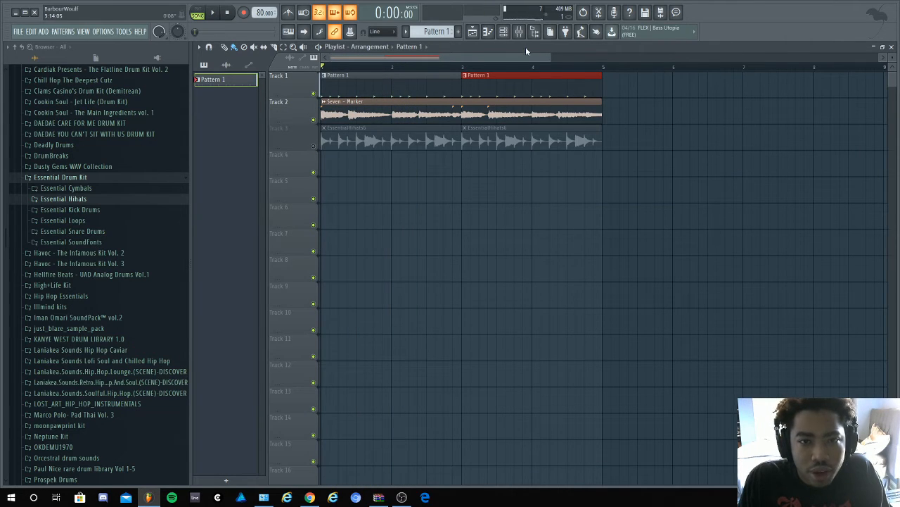
left_click(503, 31)
key("space")
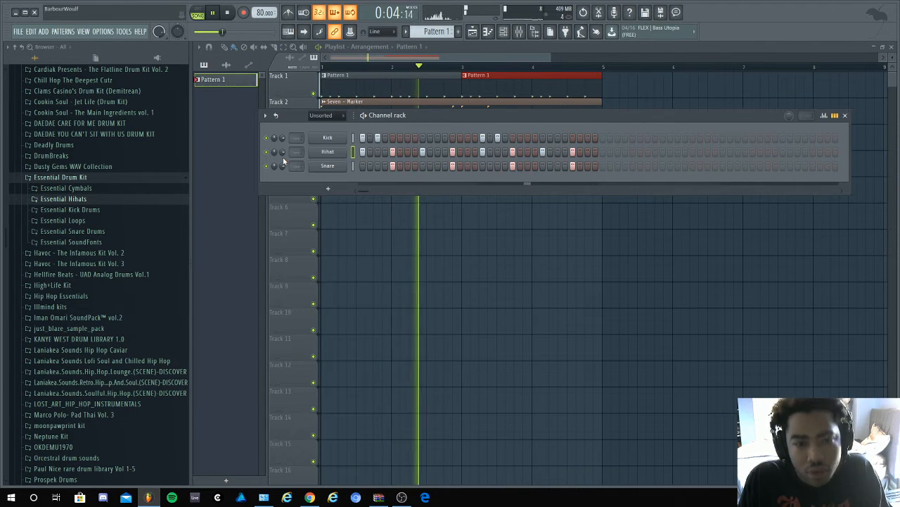
key("space")
- Duplicate all Hihat notes in the piano roll two steps later on C5 to get a hit on every second step
right_click(322, 156)
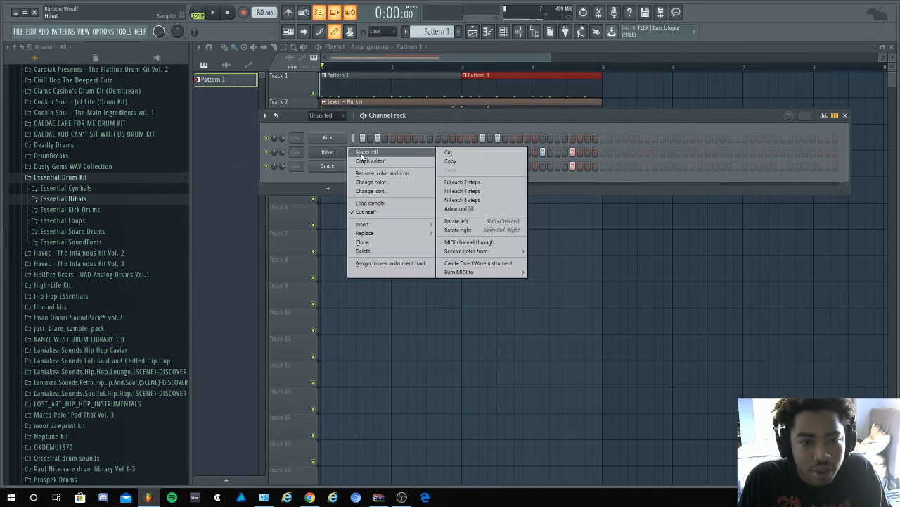
left_click(367, 152)
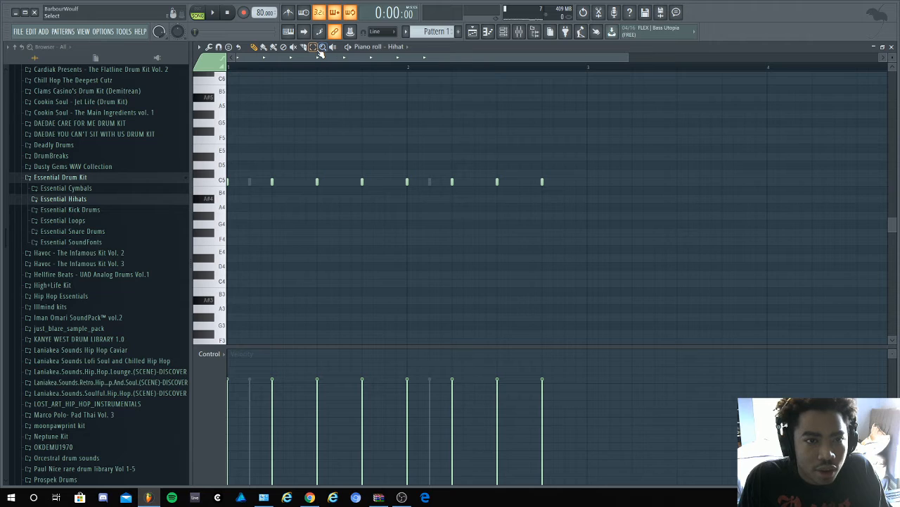
key("ctrl+a")
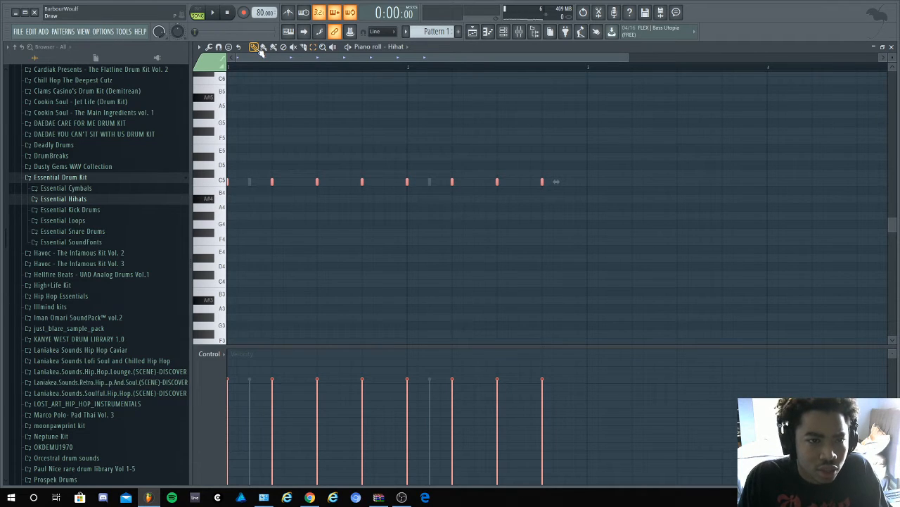
left_click_drag(218, 173, 218, 180)
left_click(219, 169, "ctrl")
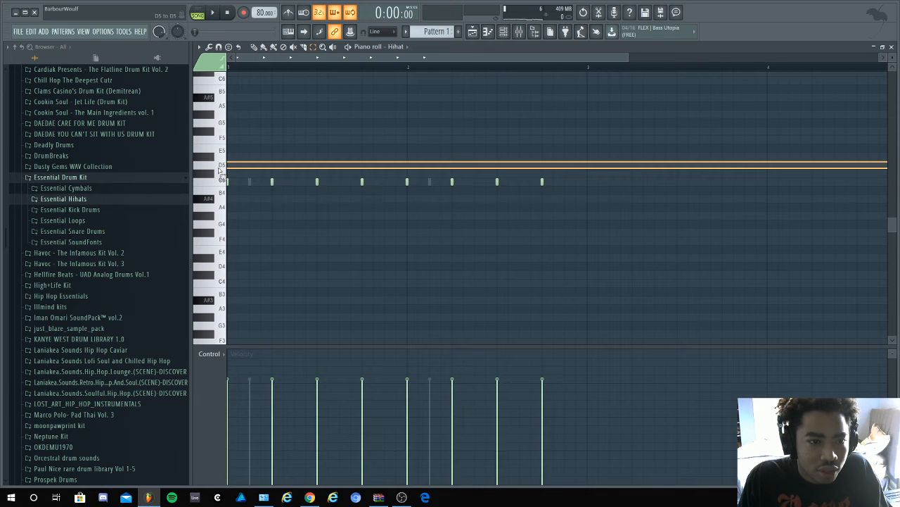
key("e")
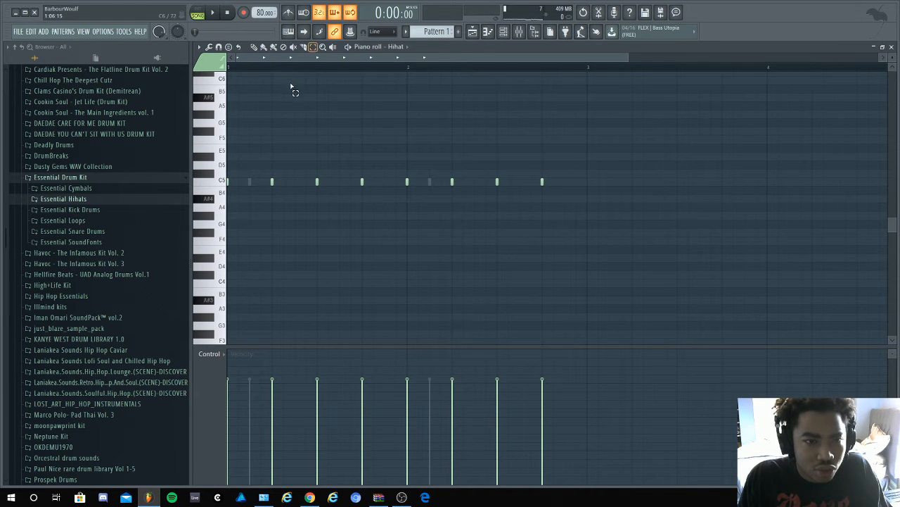
left_click(222, 185)
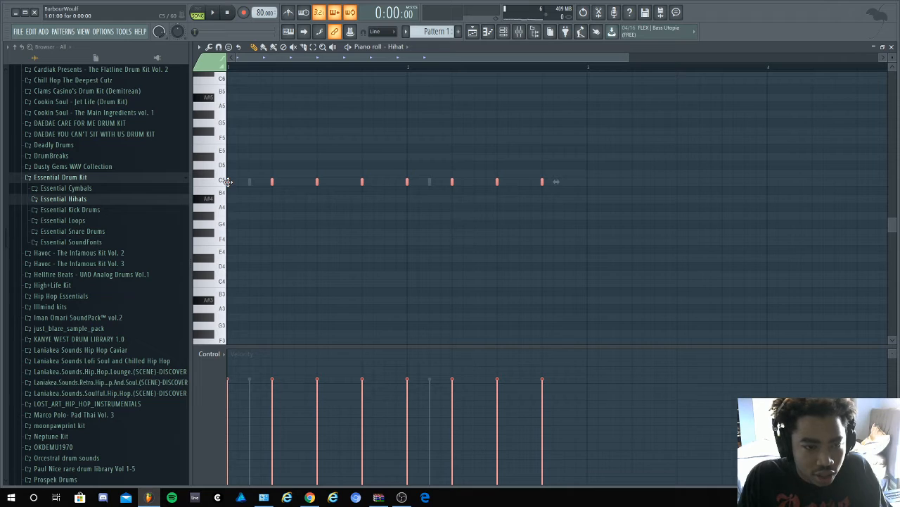
left_click_drag(234, 182, 251, 181)
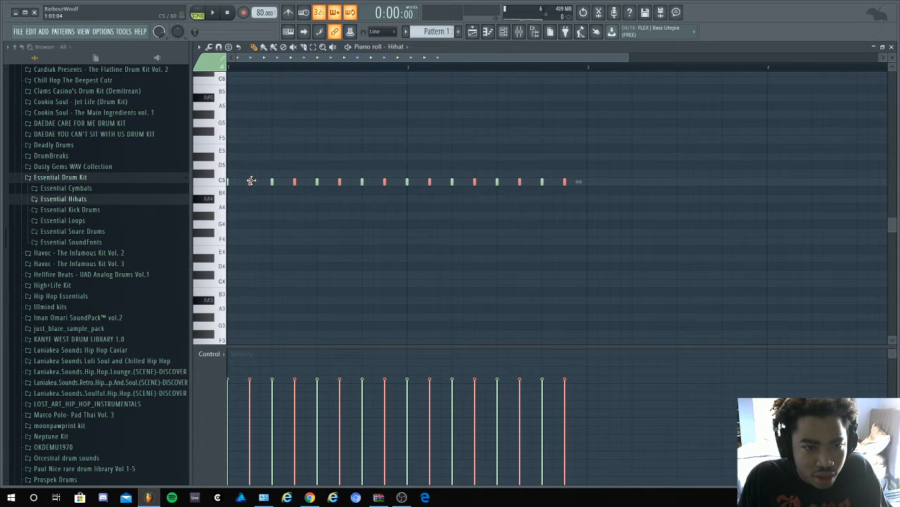
- Lower the velocity of the selected offbeat Hihat notes slightly below the main hits and play the pattern to check it
key("space")
key("space")
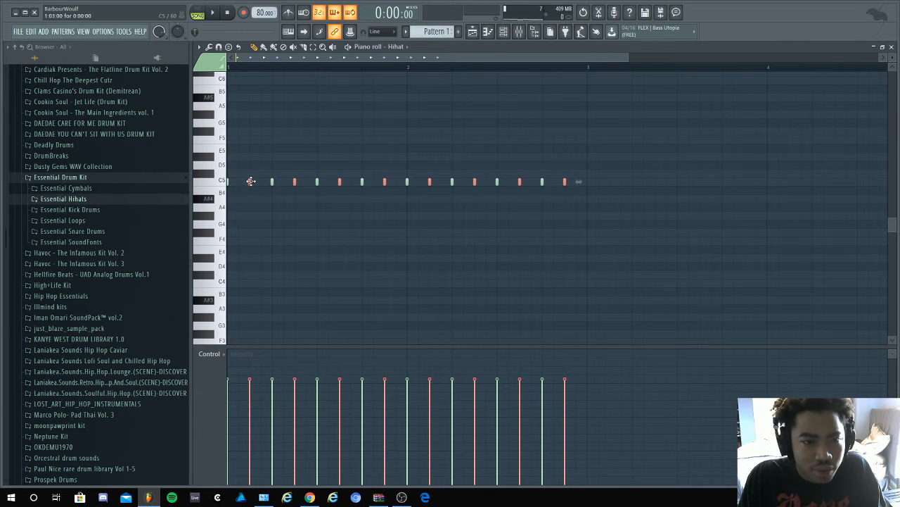
scroll(251, 181, "down", 5)
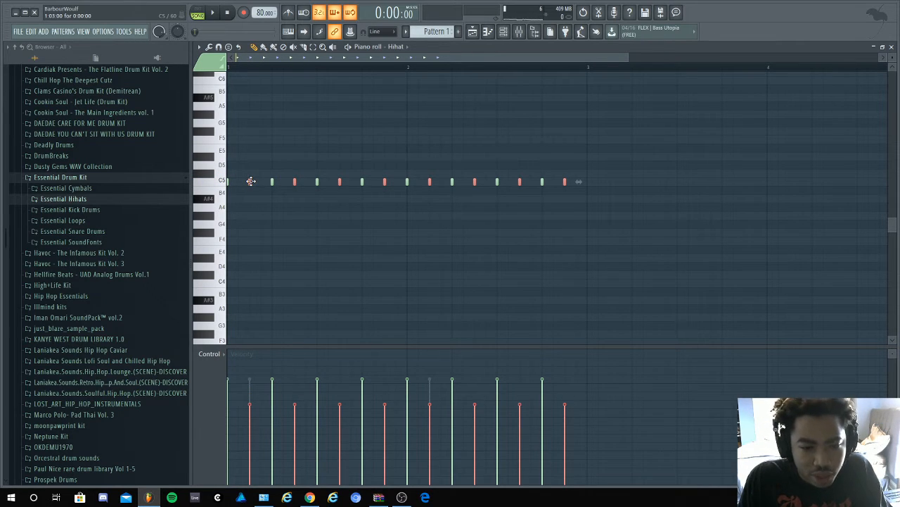
scroll(251, 182, "up", 3)
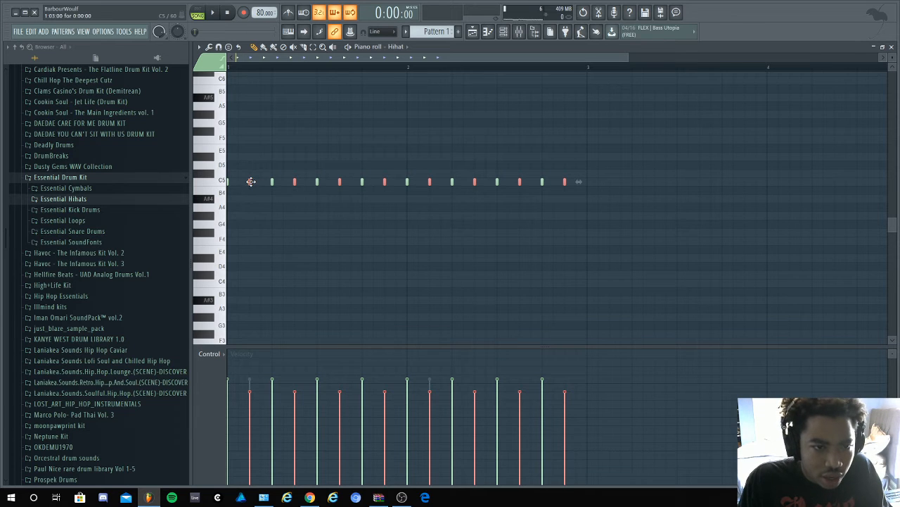
scroll(251, 181, "down", 1)
key("space")
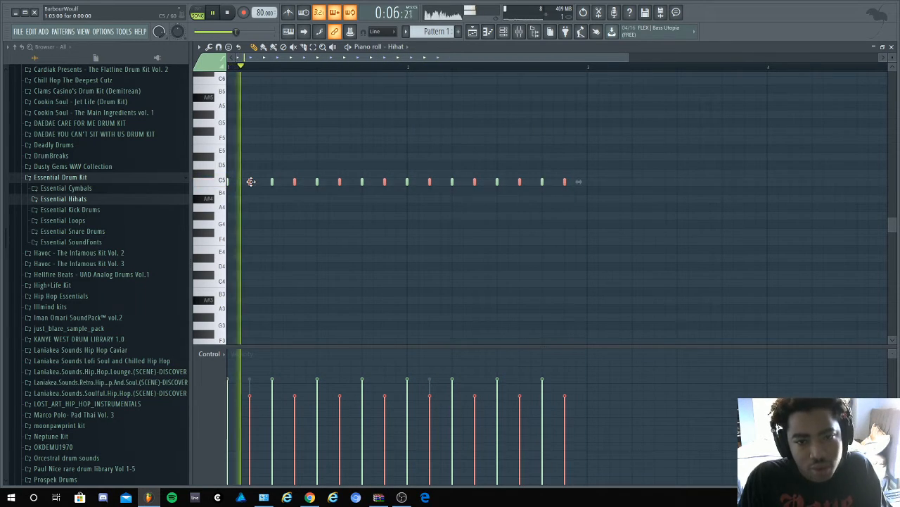
key("space")
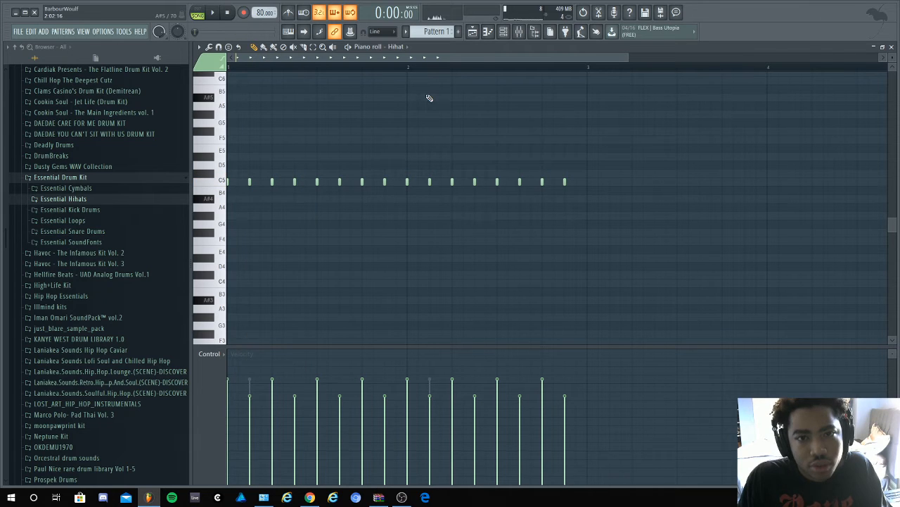
- Bring up the Channel rack for Pattern 1, and return to the playlist arrangement
left_click(503, 31)
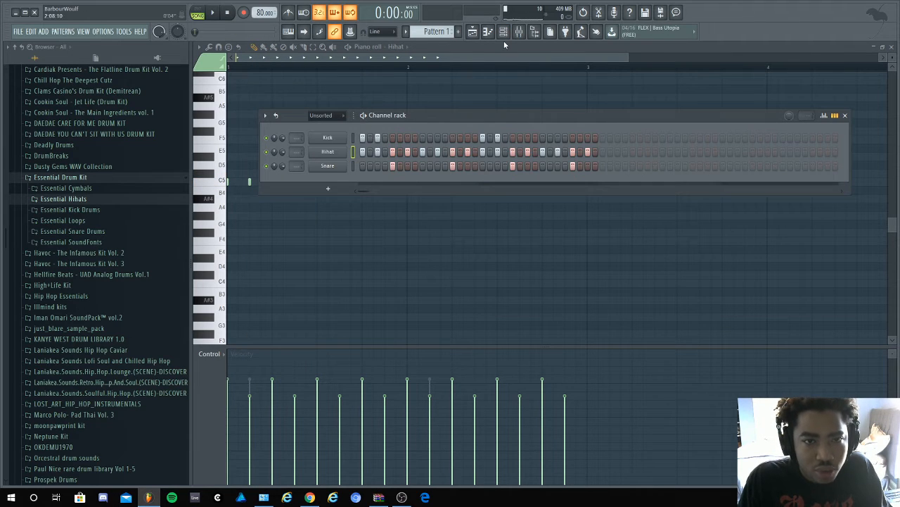
left_click(472, 31)
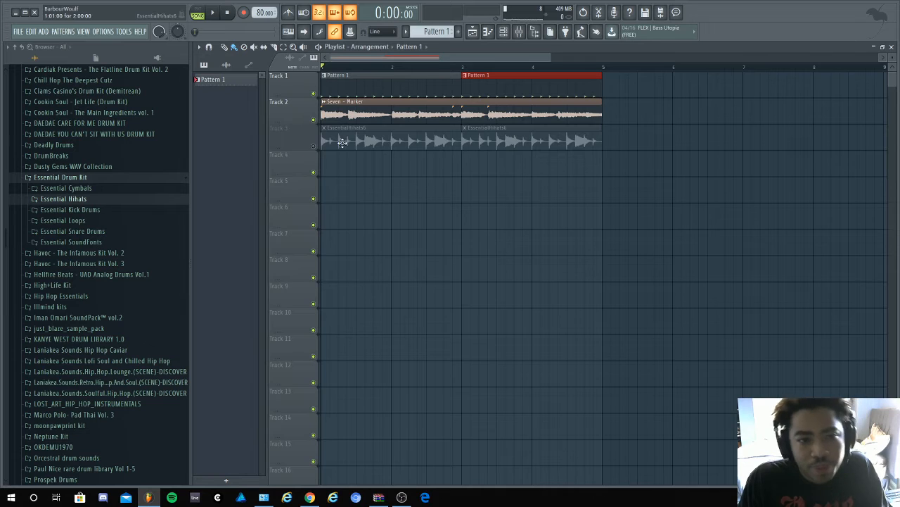
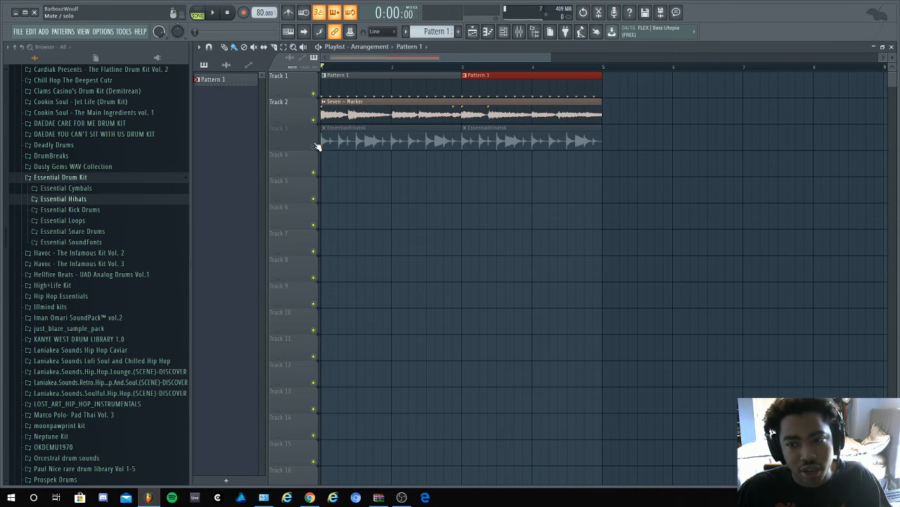
- Unmute the EssentialHihats6 track and turn its audio channel's volume down to about 9% while checking the song playback
left_click(314, 145)
key("space")
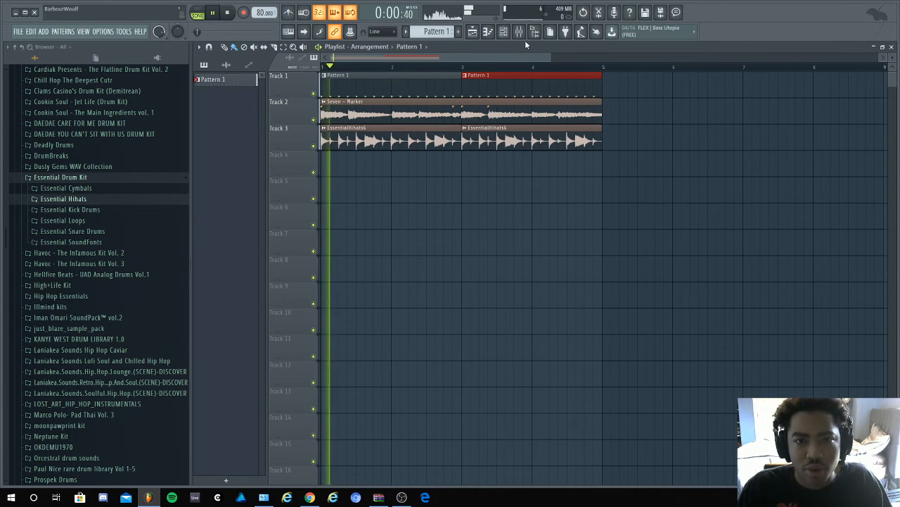
left_click(504, 31)
left_click(325, 115)
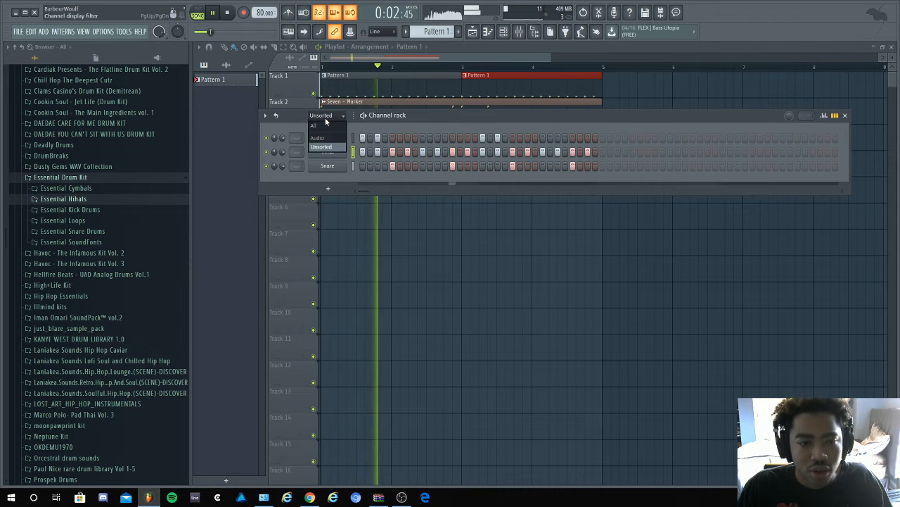
left_click(326, 139)
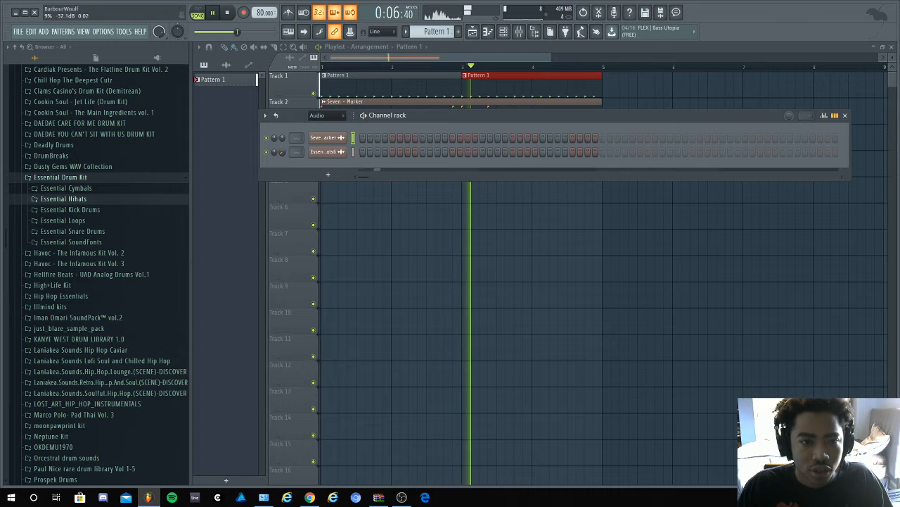
key("space")
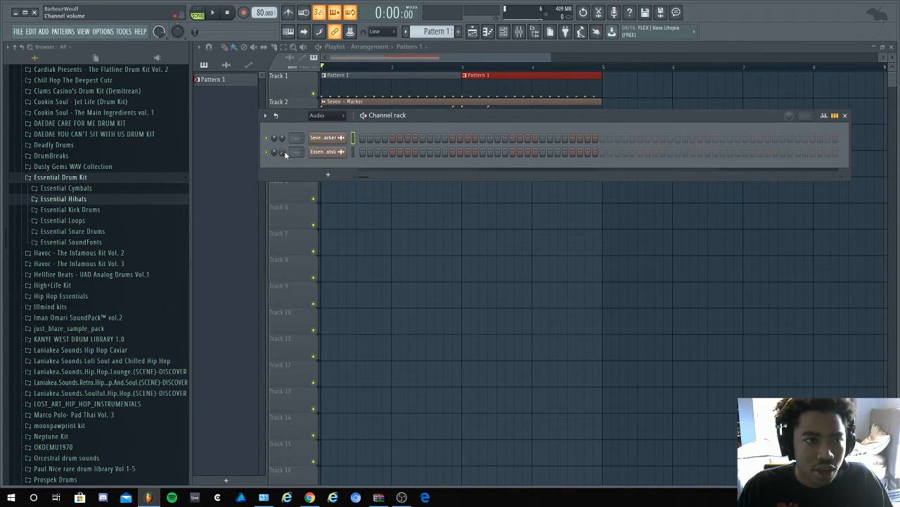
key("space")
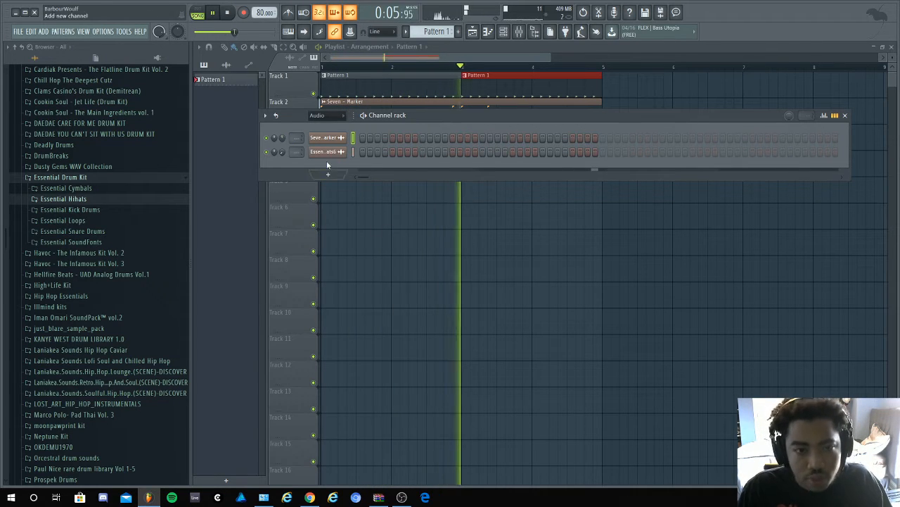
- Switch the Channel rack back to the Unsorted group to show the Kick, Hihat and Snare channels
left_click(319, 117)
left_click(326, 147)
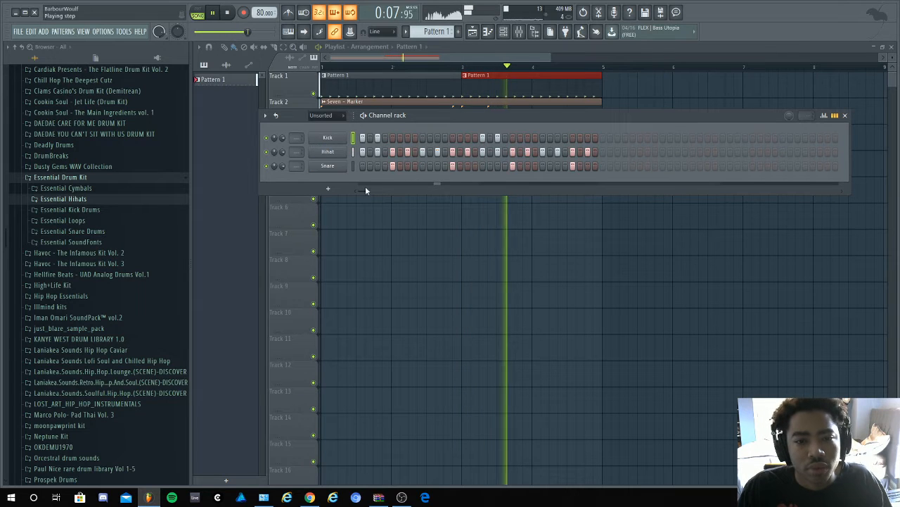
right_click(433, 246)
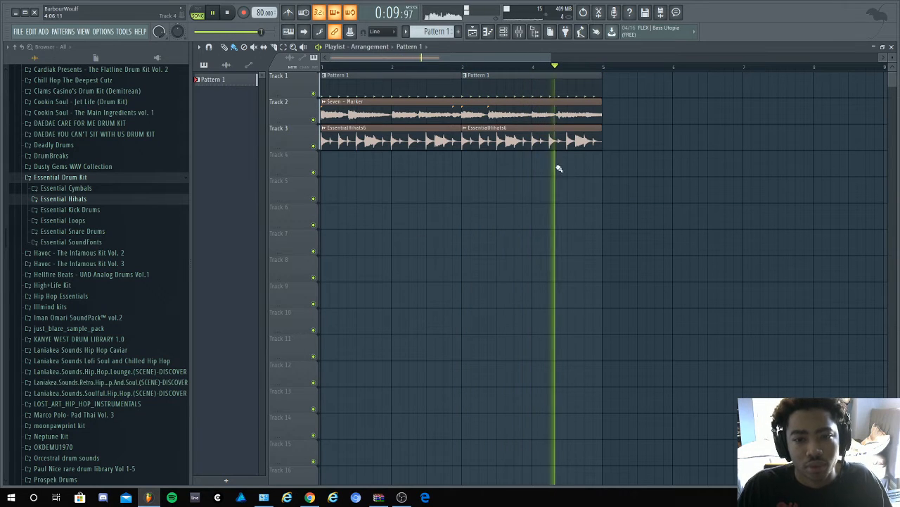
left_click(505, 33)
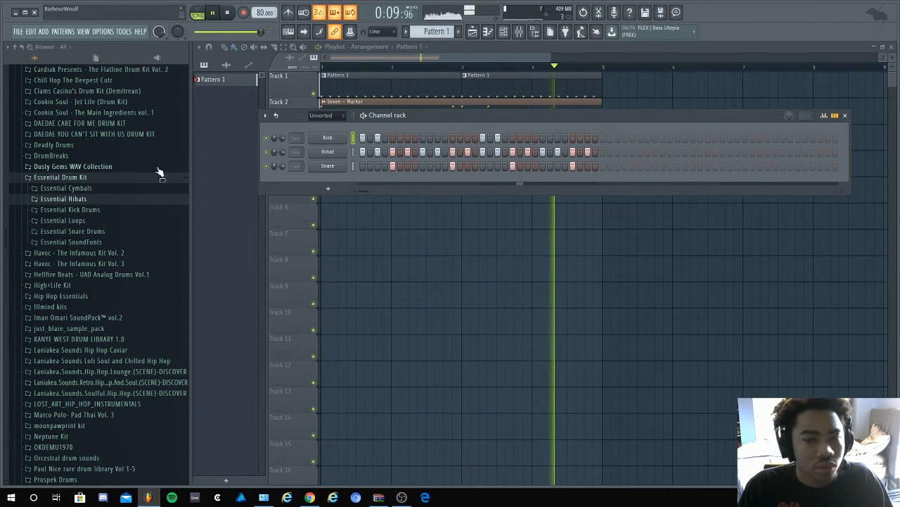
- Add Kick hits on steps 7, 16, 23 and 31 and play the song to check them
key("space")
left_click(410, 138)
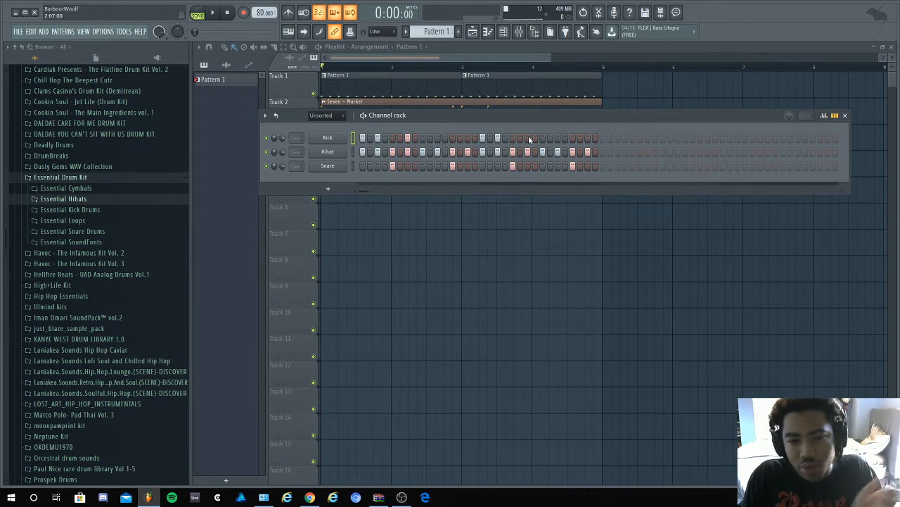
key("space")
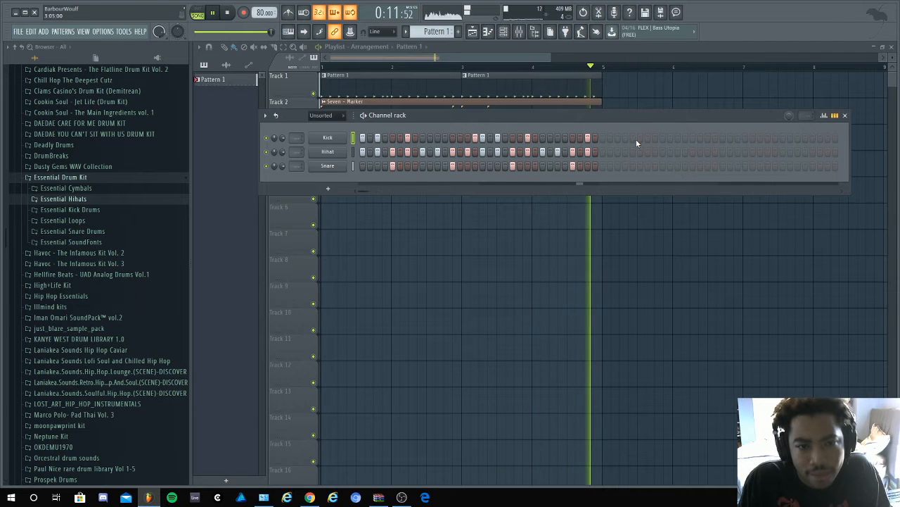
key("space")
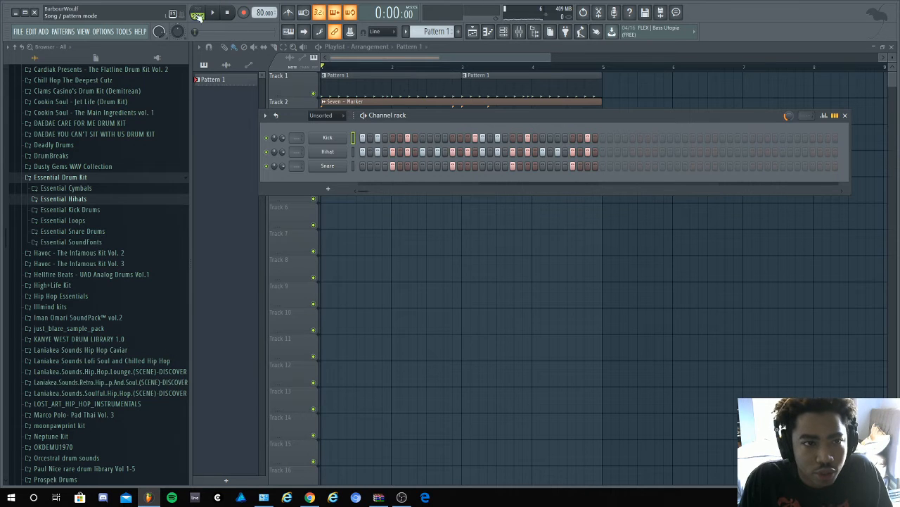
- Switch playback to pattern mode and play Pattern 1 on its own
key("space")
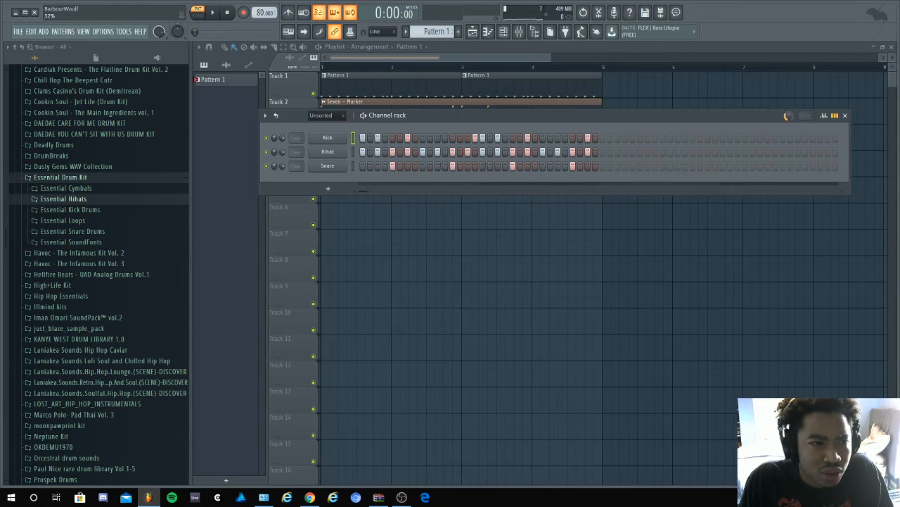
key("space")
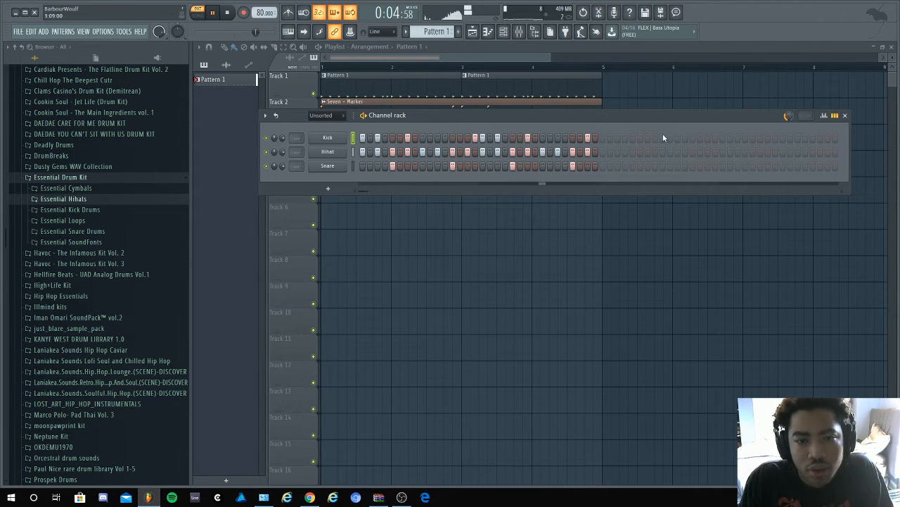
key("space")
- Lower the velocity of the Kick notes on steps 7, 16 and 31 to about half in the piano roll and test the pattern
right_click(345, 137)
left_click(367, 138)
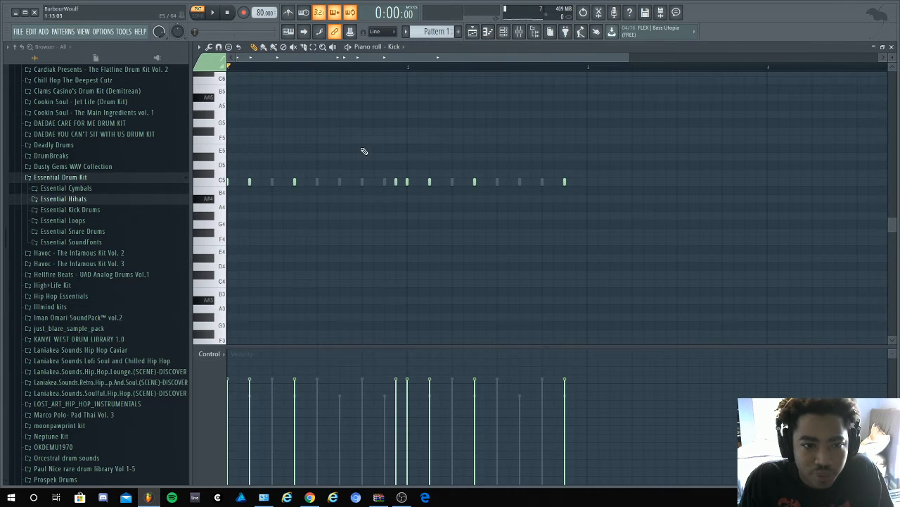
left_click(501, 33)
right_click(314, 136)
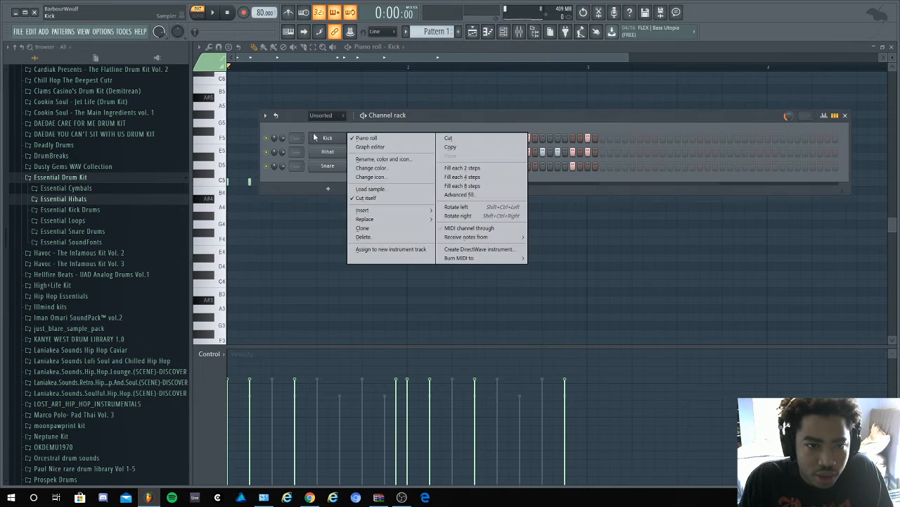
left_click(367, 139)
right_click(328, 138)
left_click(359, 139)
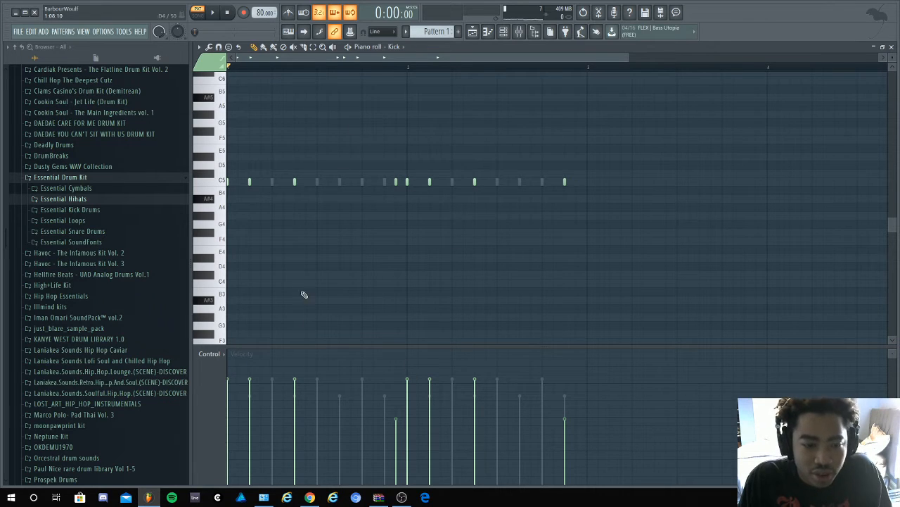
key("space")
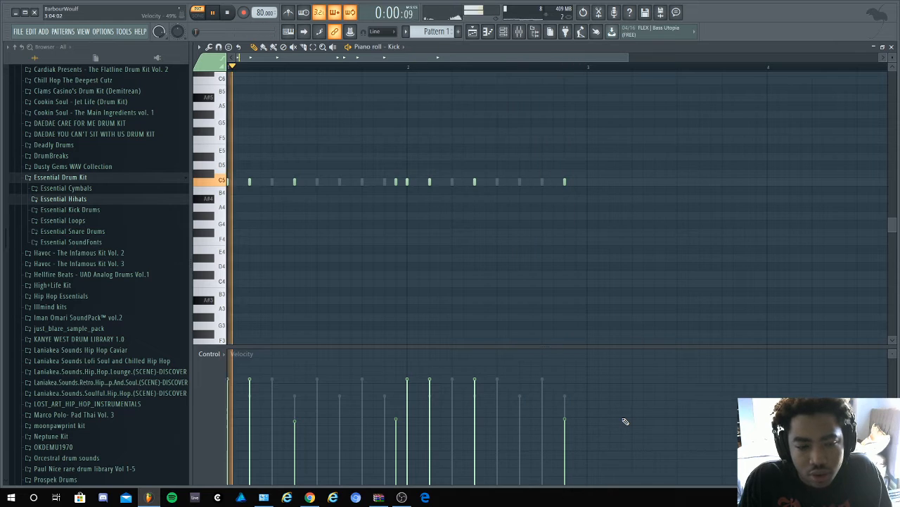
key("space")
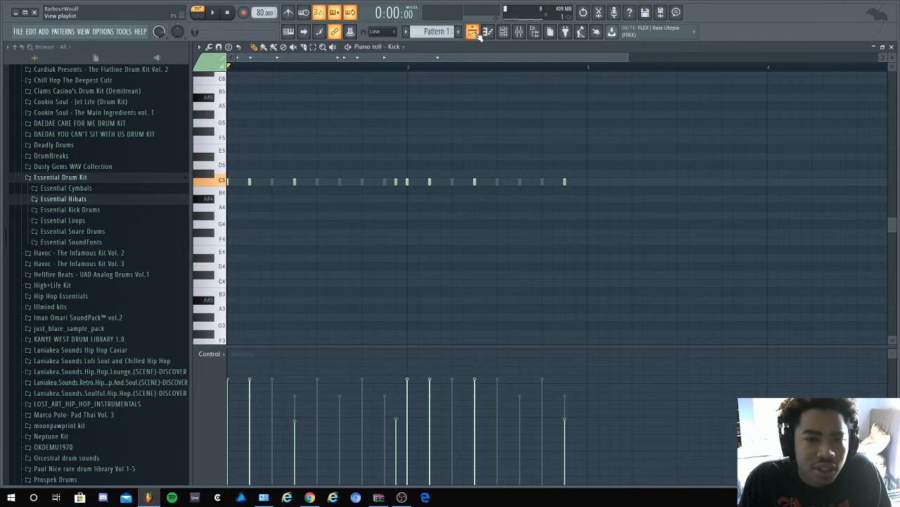
- Merge the two Pattern 1 clips on Track 1 of the playlist into a single pattern
left_click(473, 31)
right_click(309, 74)
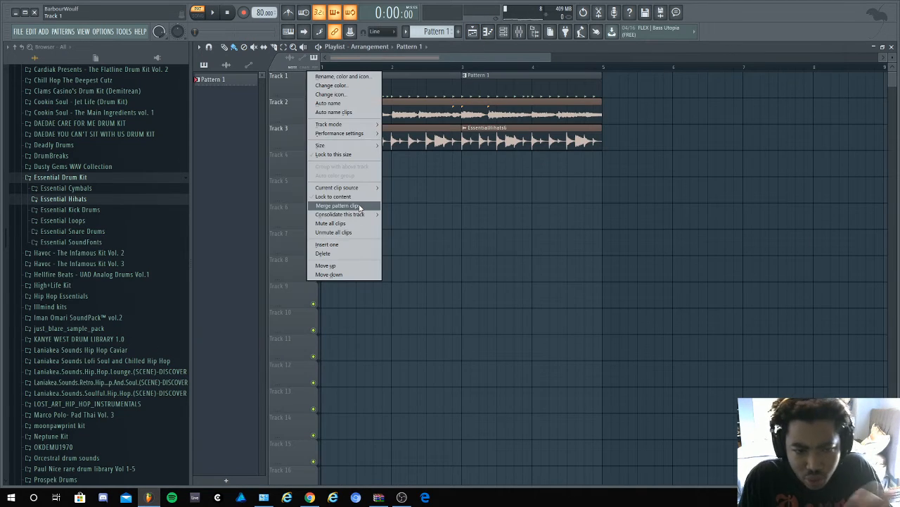
left_click(355, 208)
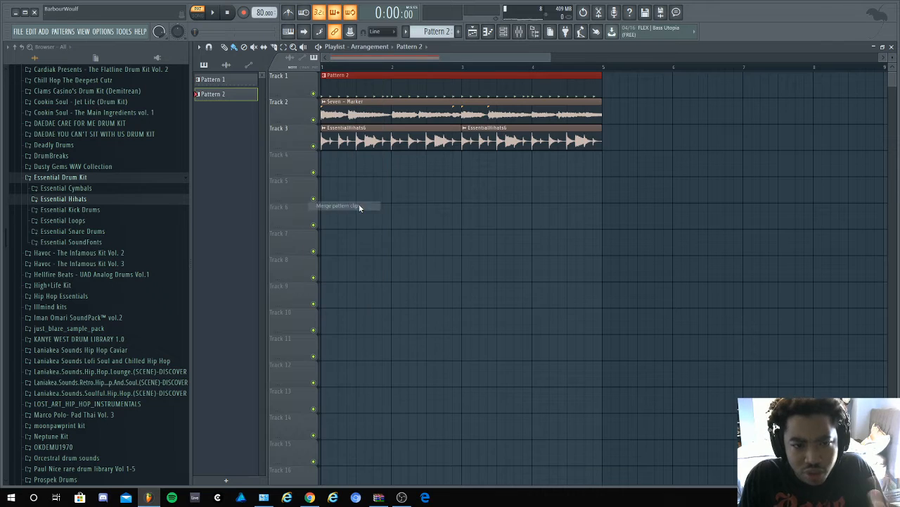
right_click(304, 83)
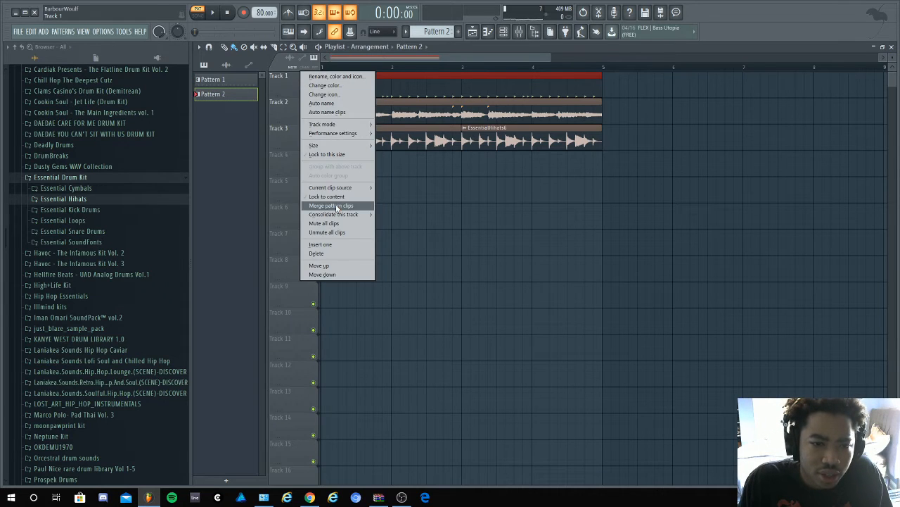
left_click(475, 197)
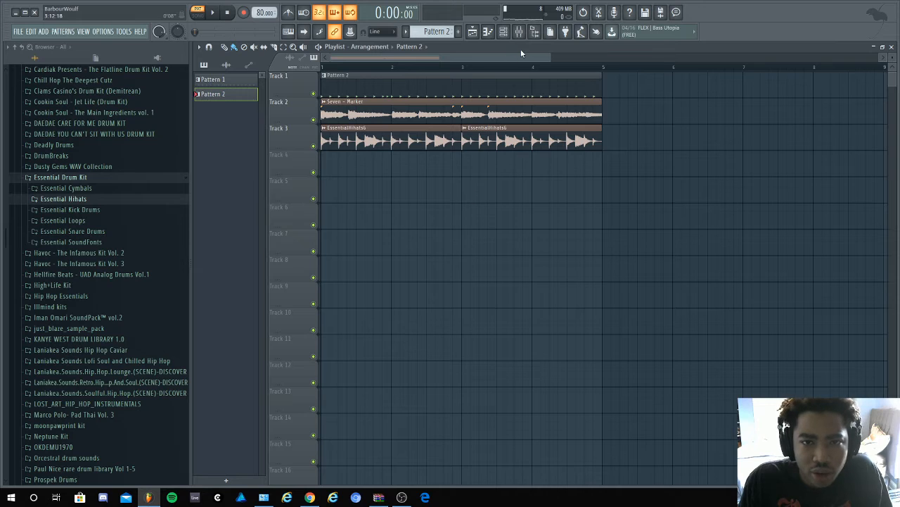
- Look through the merged Pattern 2 in the Channel rack and open its Kick channel in the piano roll
left_click(503, 33)
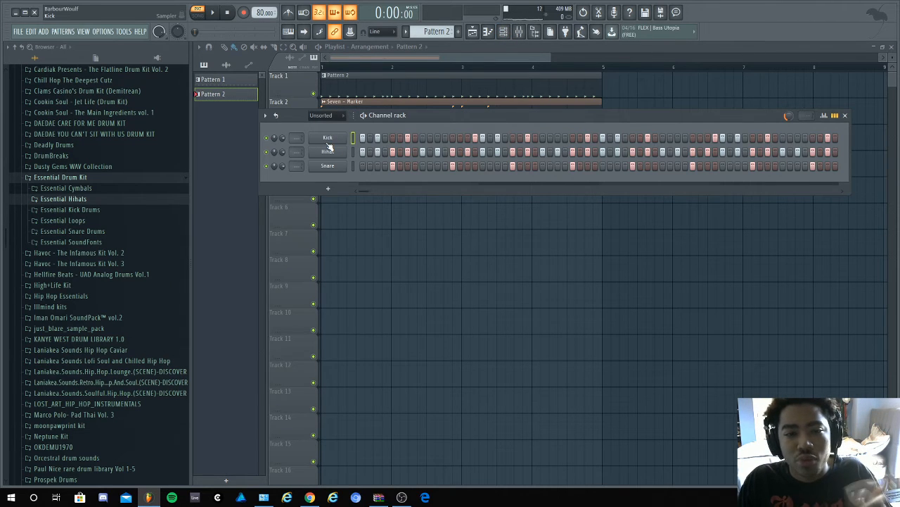
right_click(328, 141)
left_click(526, 119)
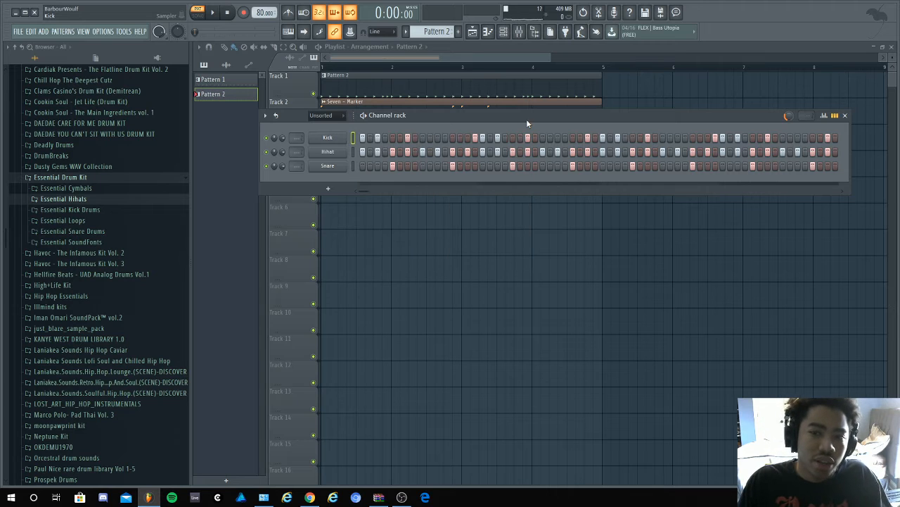
left_click_drag(367, 191, 376, 190)
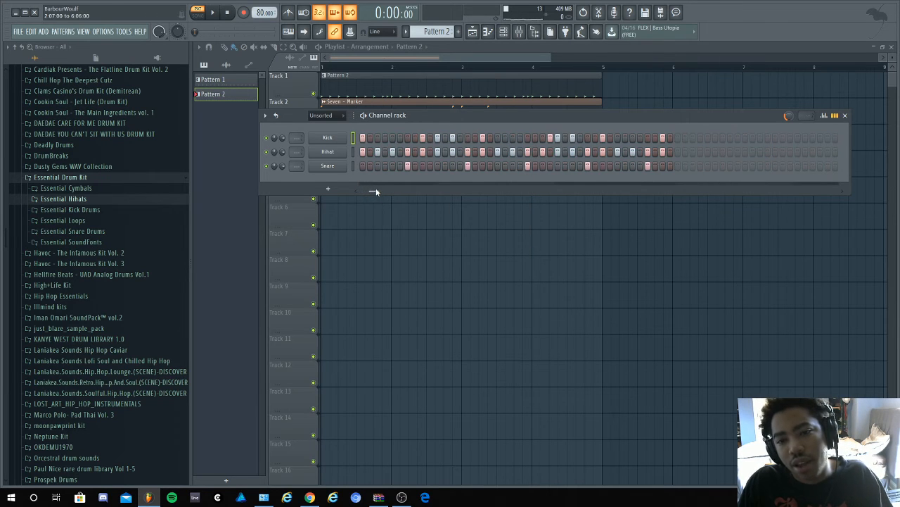
right_click(348, 141)
left_click(365, 136)
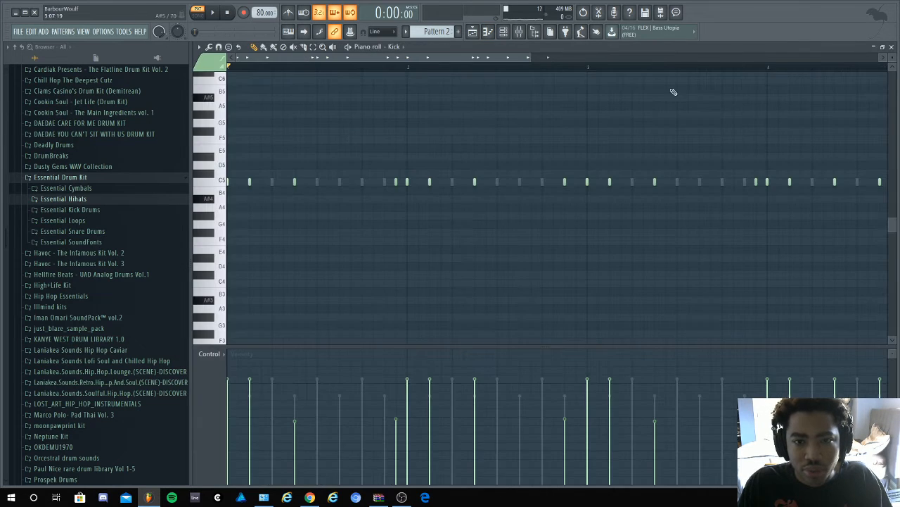
- Play the end of Pattern 2 from bar 4 and delete the last Kick note before bar 5
left_click_drag(484, 60, 686, 62)
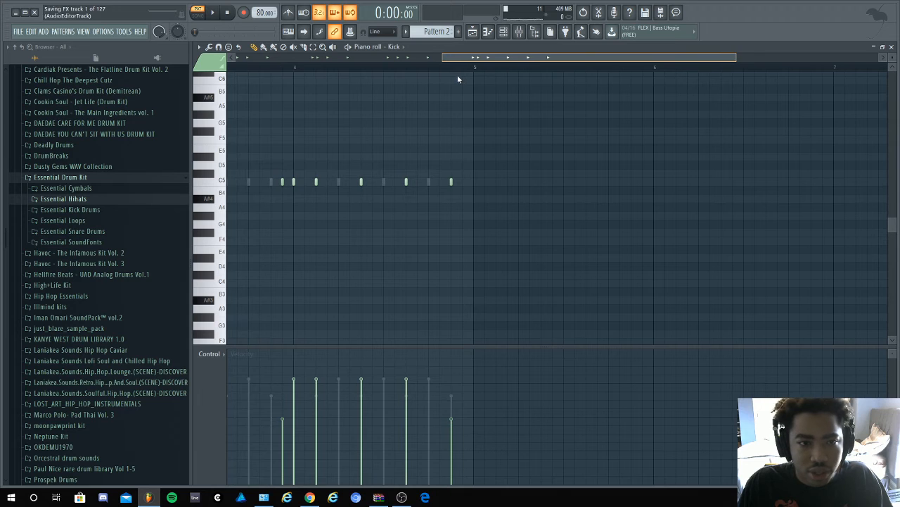
left_click(306, 69)
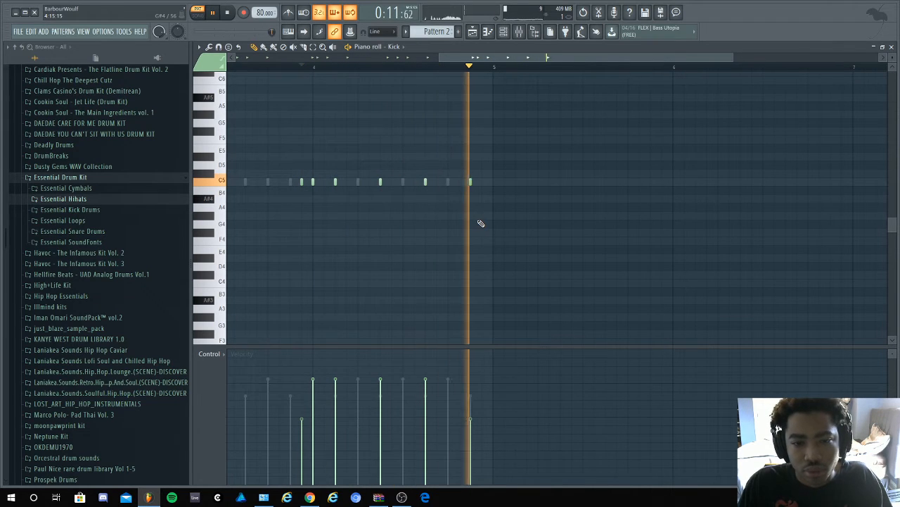
key("space")
key("space")
right_click(470, 183)
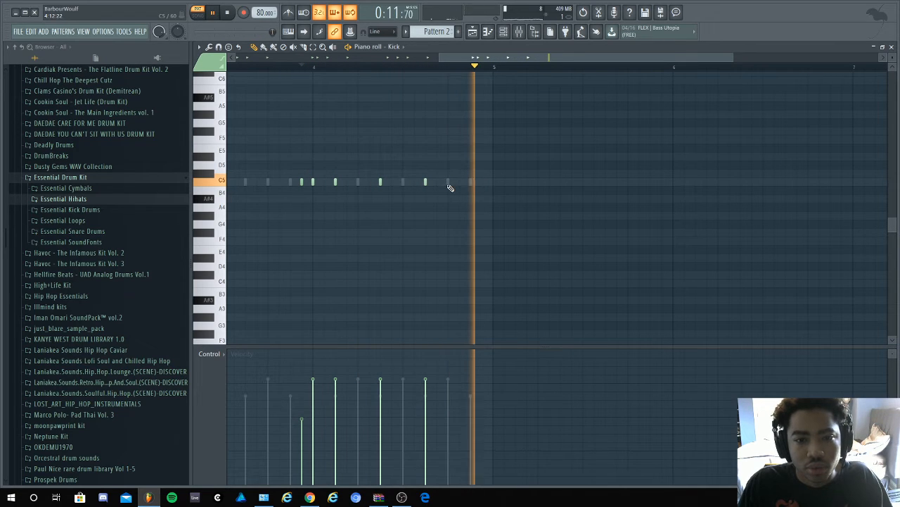
- Bring up the Channel rack and play the edited drums in song mode with the sample
key("space")
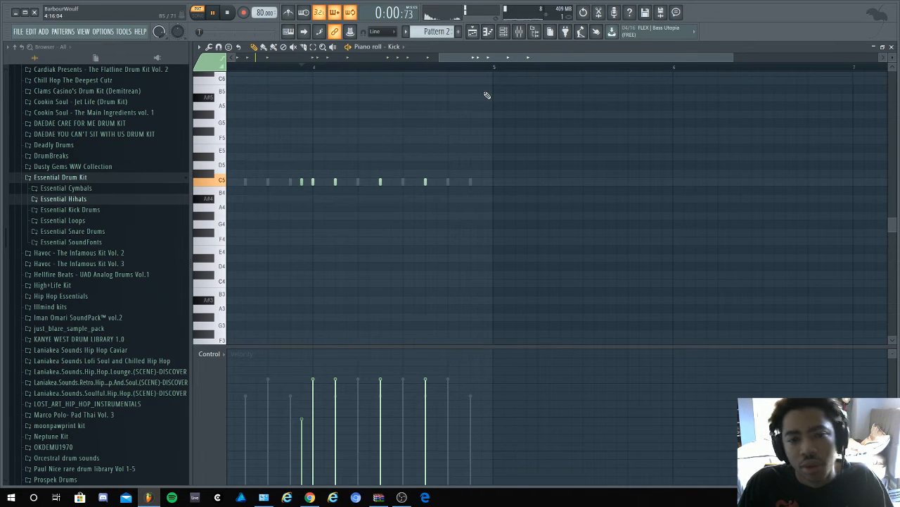
left_click(503, 31)
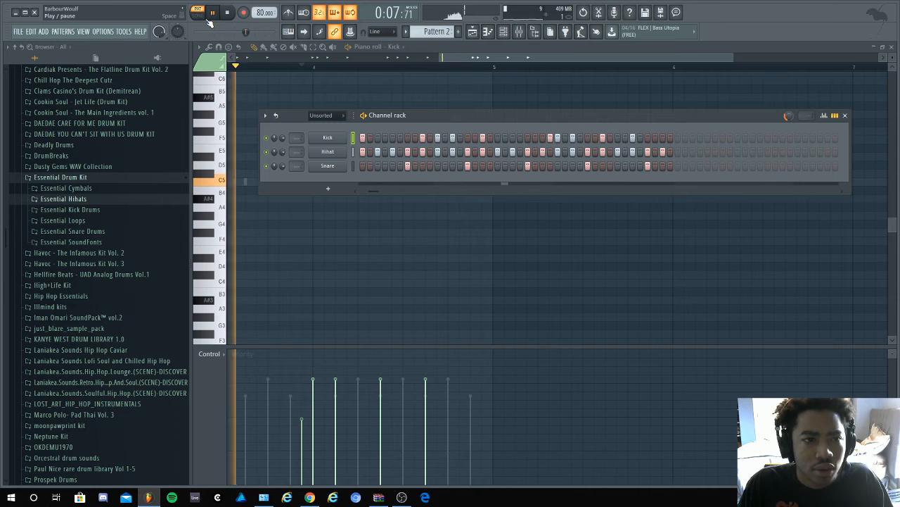
key("l")
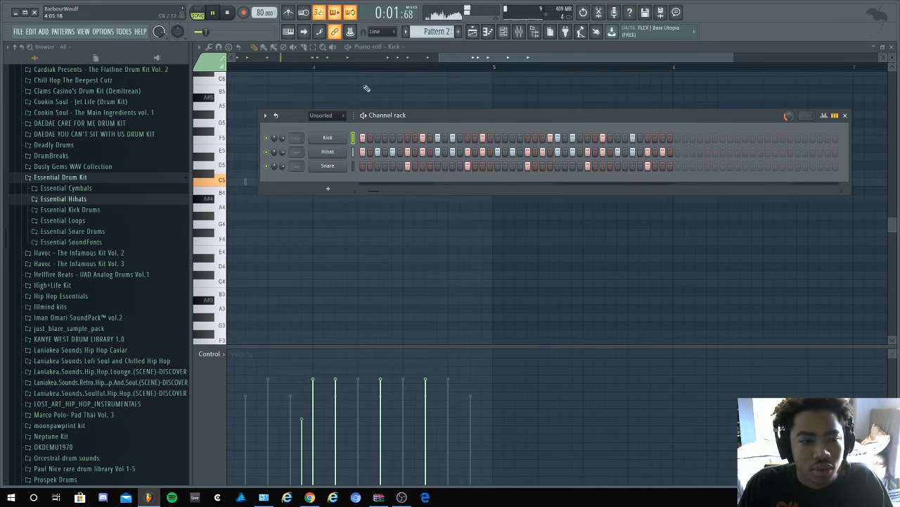
- Collapse the Essential Drum Kit folder and browse Deadly Drums 1 to its Basstones folder to preview bass samples such as bass017
left_click(159, 181)
scroll(157, 194, "up", 4)
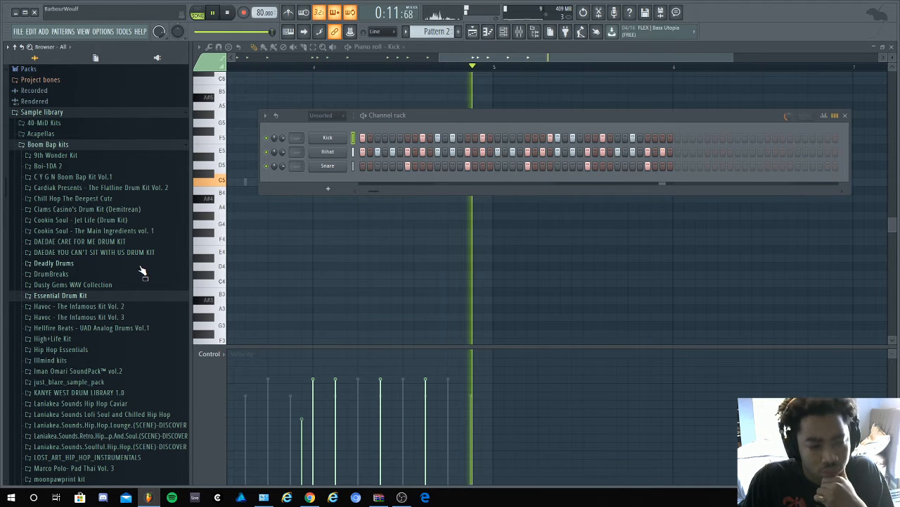
left_click(141, 268)
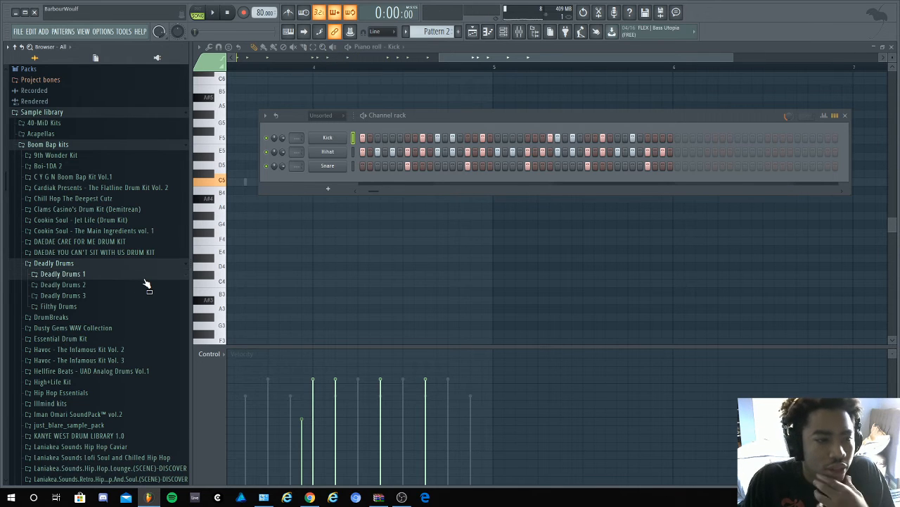
left_click(145, 275)
key("space")
left_click(144, 296)
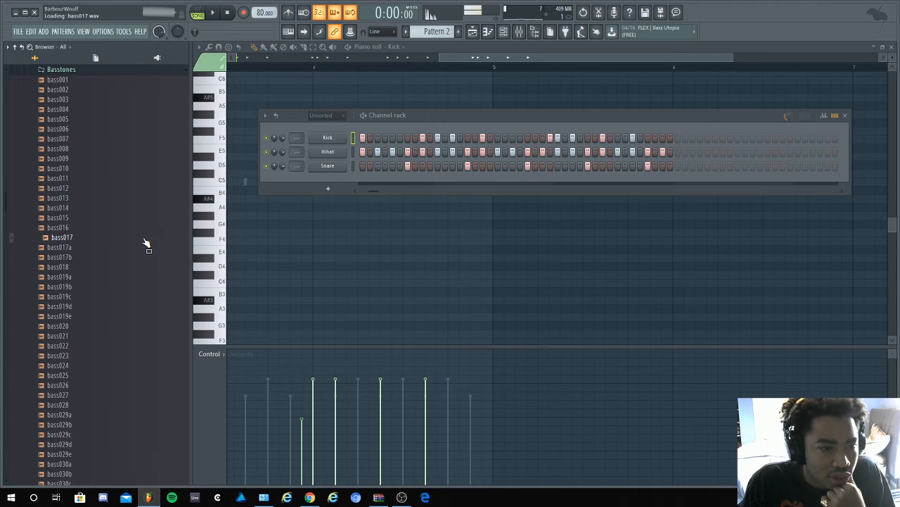
scroll(148, 224, "up", 4)
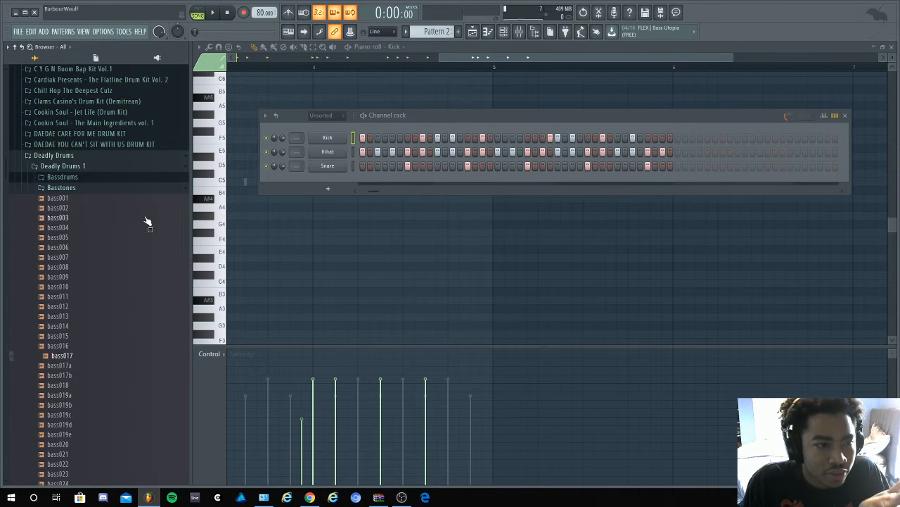
right_click(97, 359)
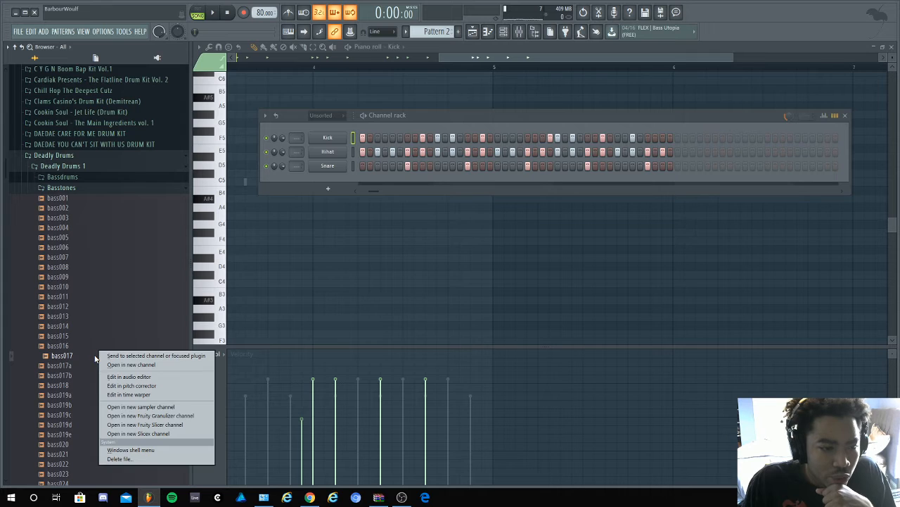
left_click(147, 378)
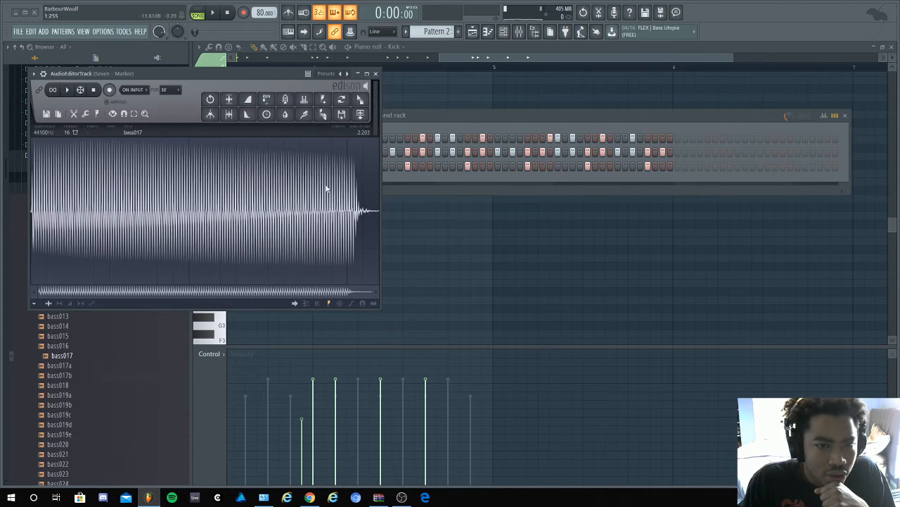
left_click(377, 74)
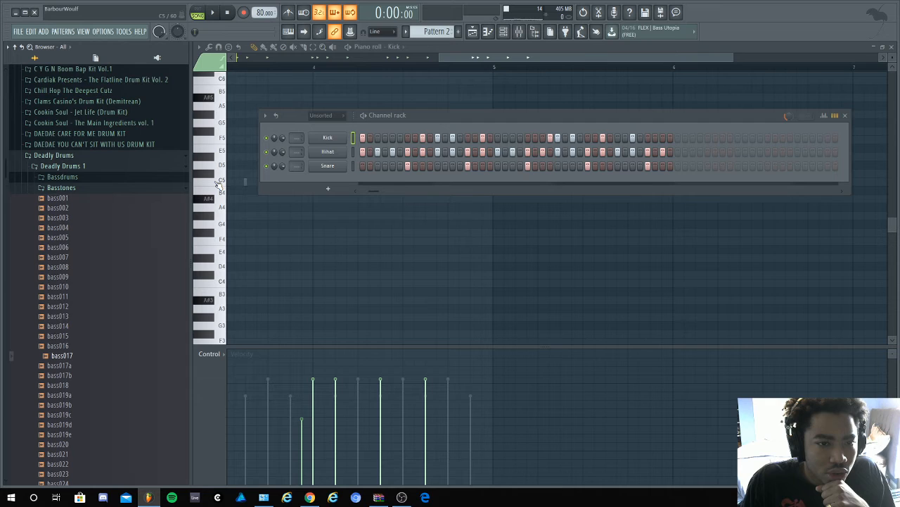
- Load bass017 into a new channel and enable its volume envelope with attack, decay, sustain and release at zero
right_click(63, 361)
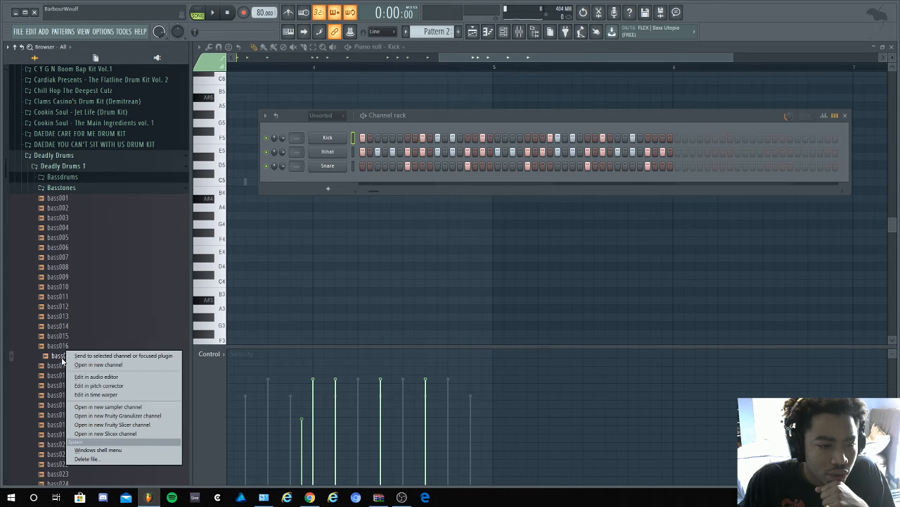
left_click(128, 366)
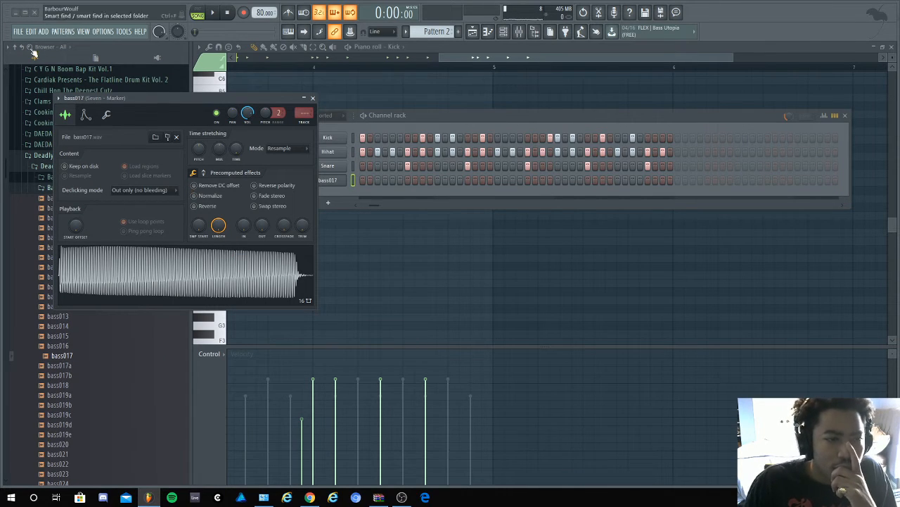
left_click(85, 114)
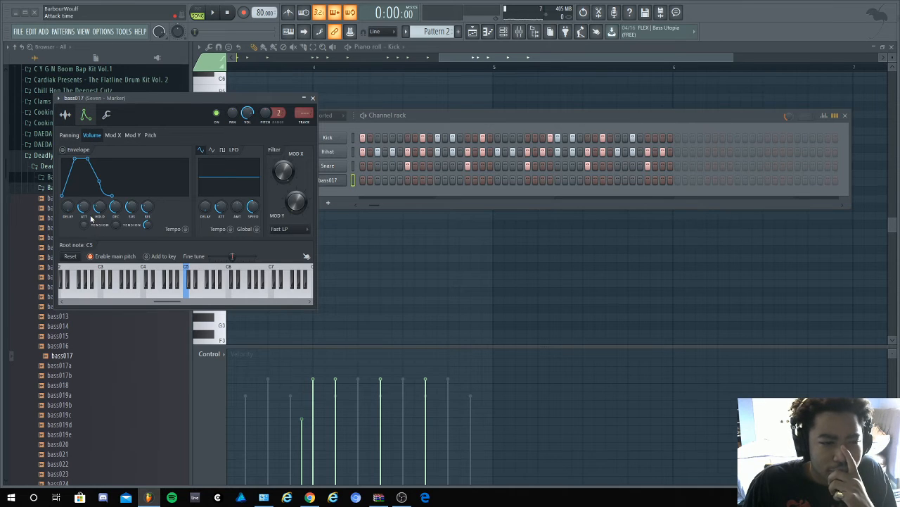
left_click_drag(84, 206, 116, 224)
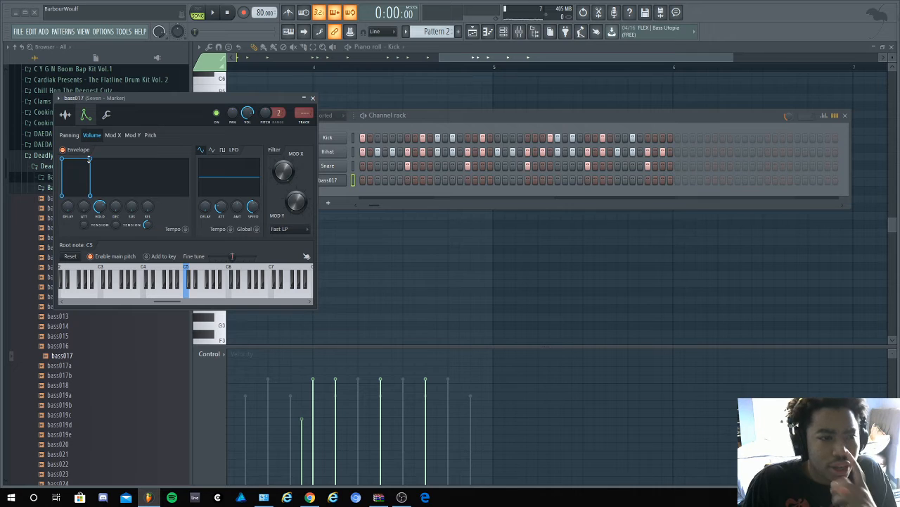
left_click(66, 118)
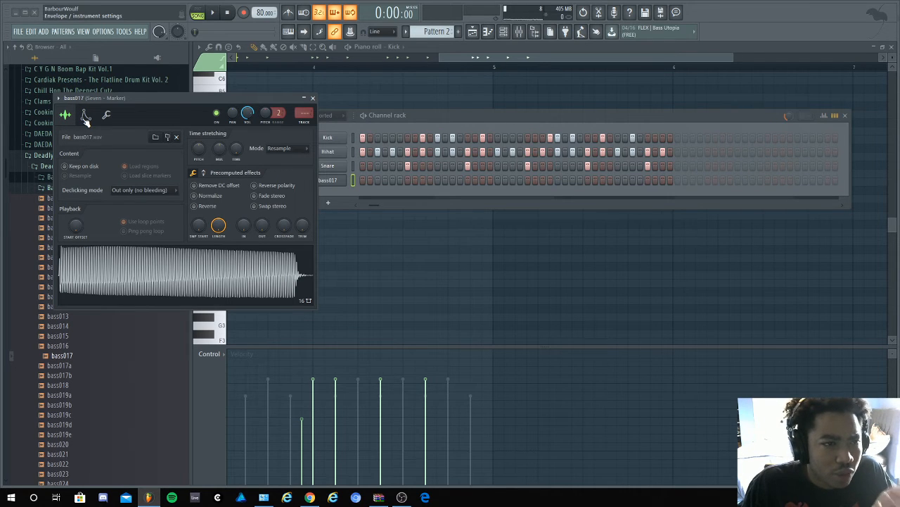
left_click(85, 116)
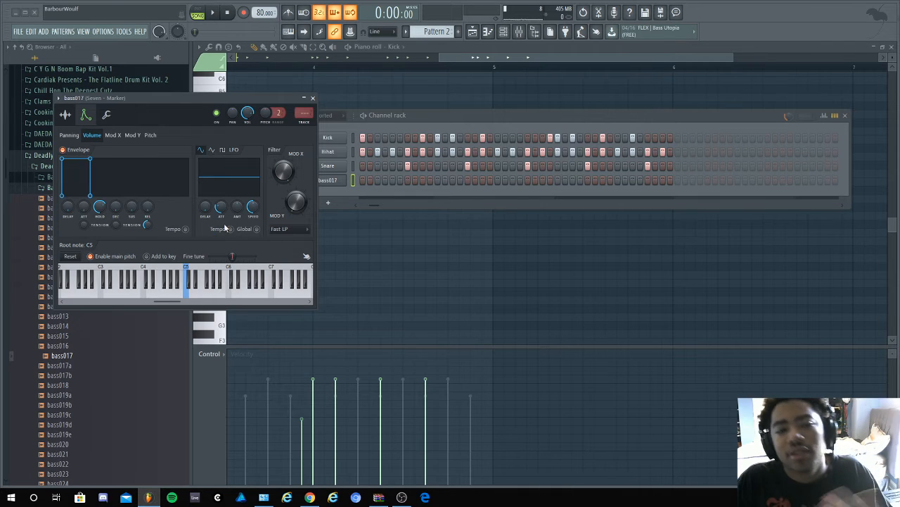
left_click(313, 98)
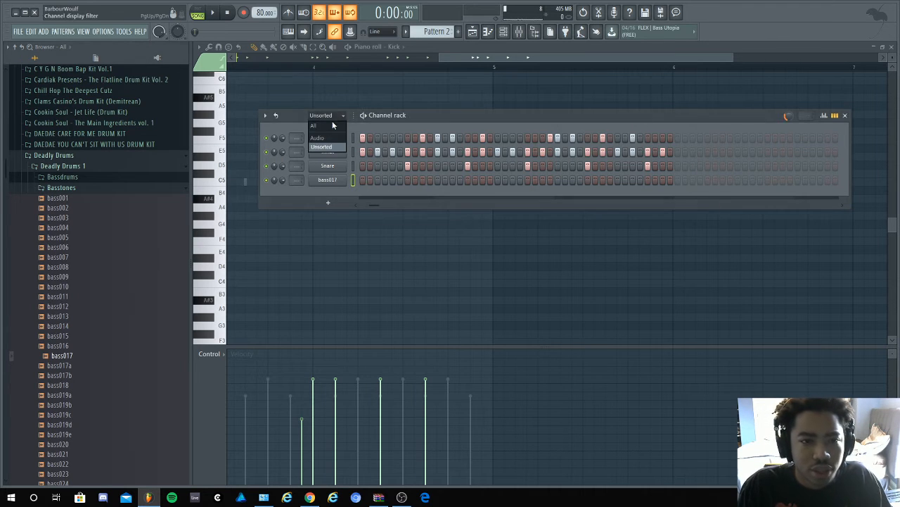
- Open the bass017 channel in the piano roll and play the song over its empty grid
left_click(333, 126)
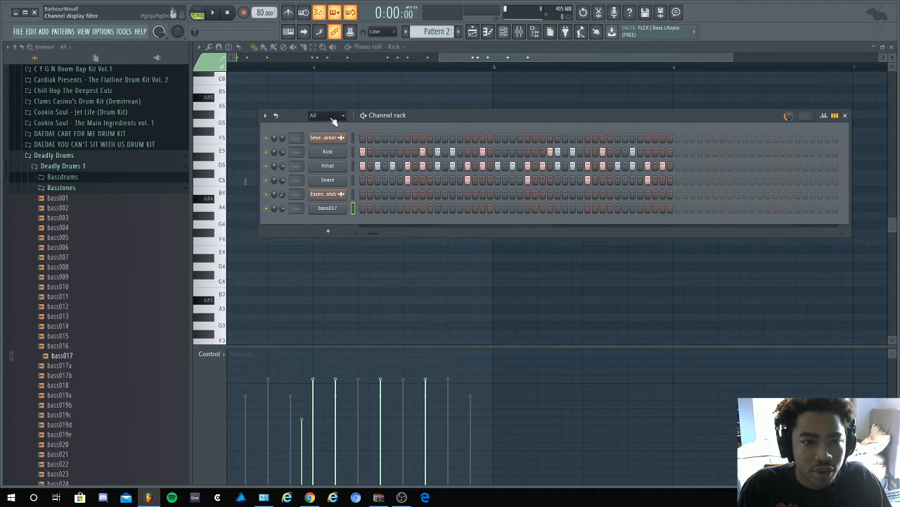
left_click(330, 148)
right_click(327, 179)
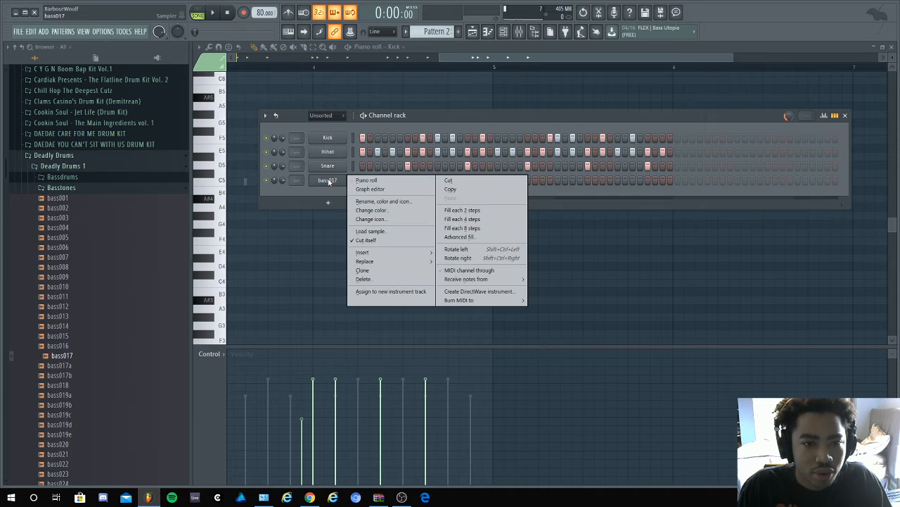
left_click(383, 181)
key("space")
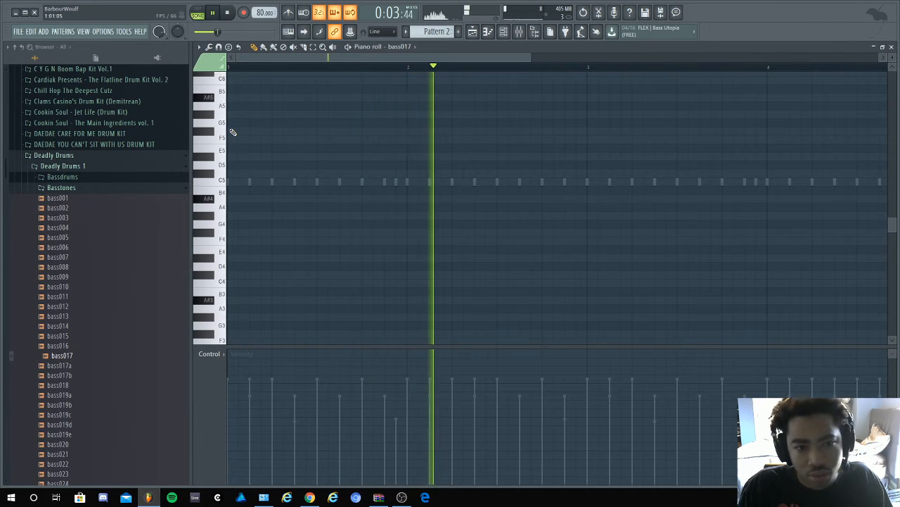
key("space")
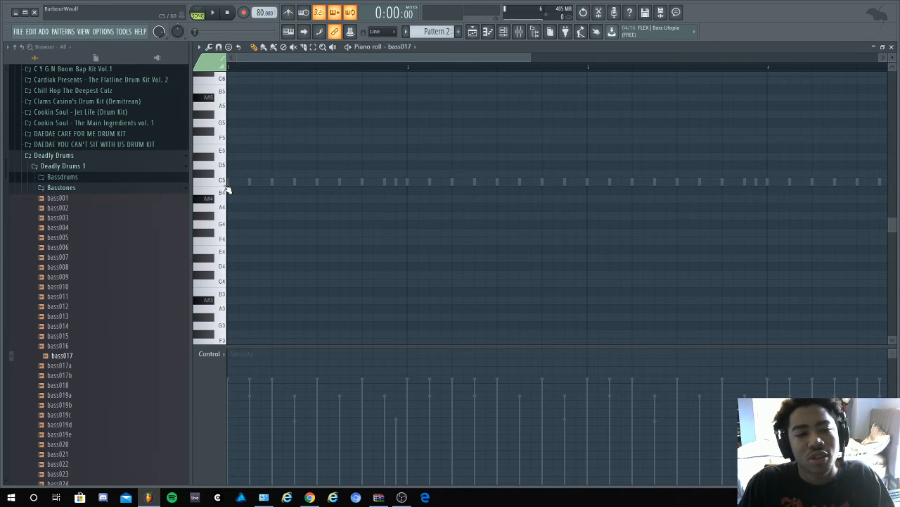
- Replay the song's opening and audition bass keys around D5 and D#5 to match the sample's pitch
key("space")
key("space")
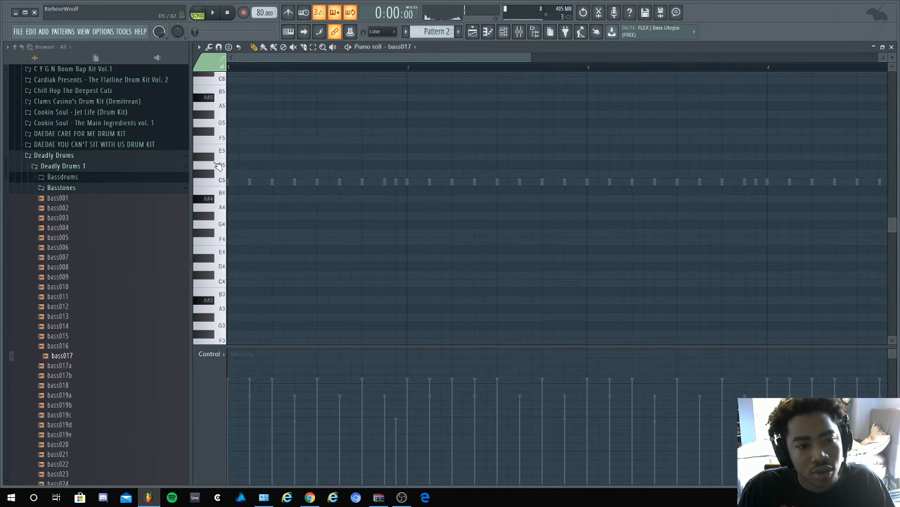
key("space")
key("space")
key("space")
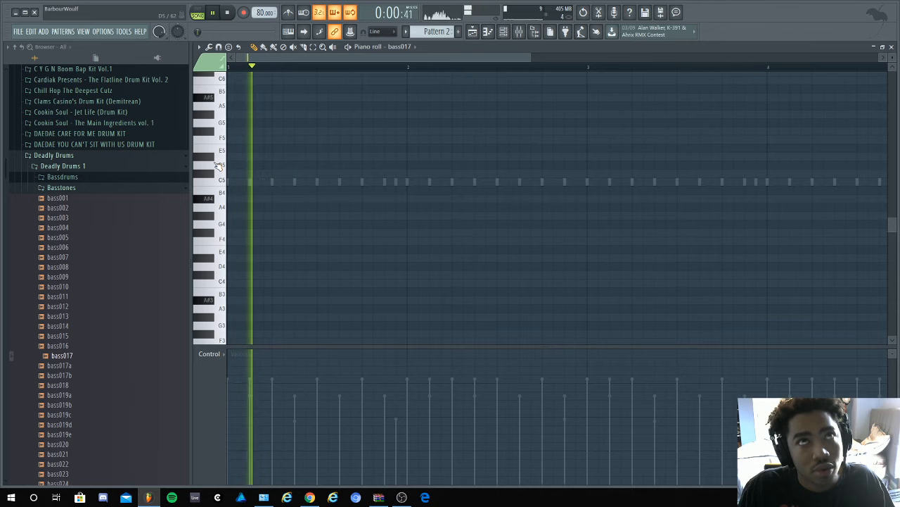
key("space")
left_click(215, 159)
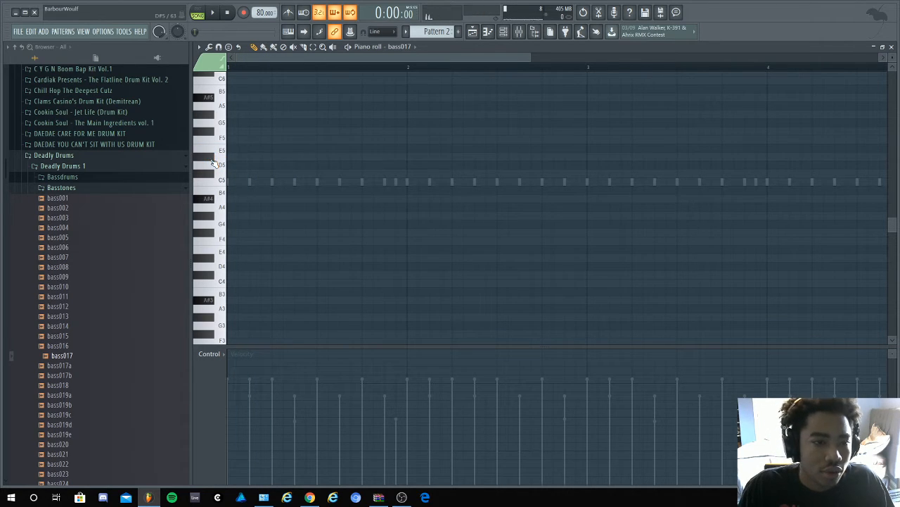
left_click(214, 159)
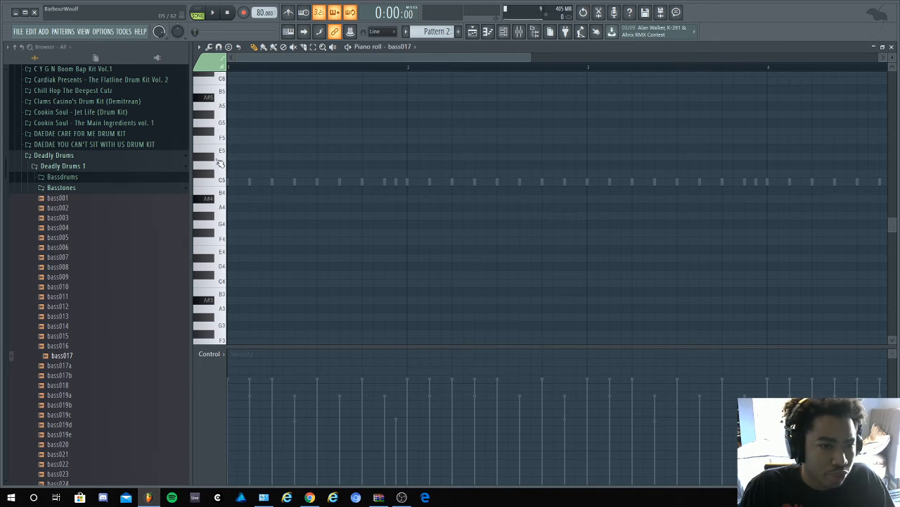
left_click(219, 162)
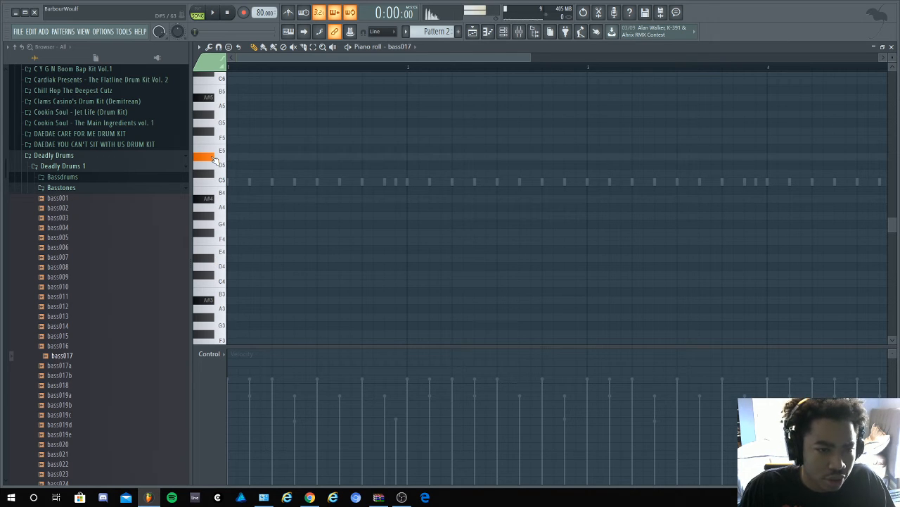
- Draw a D#4 bass note at the start of bar 1, lengthen it to one beat and play it
left_click(218, 259)
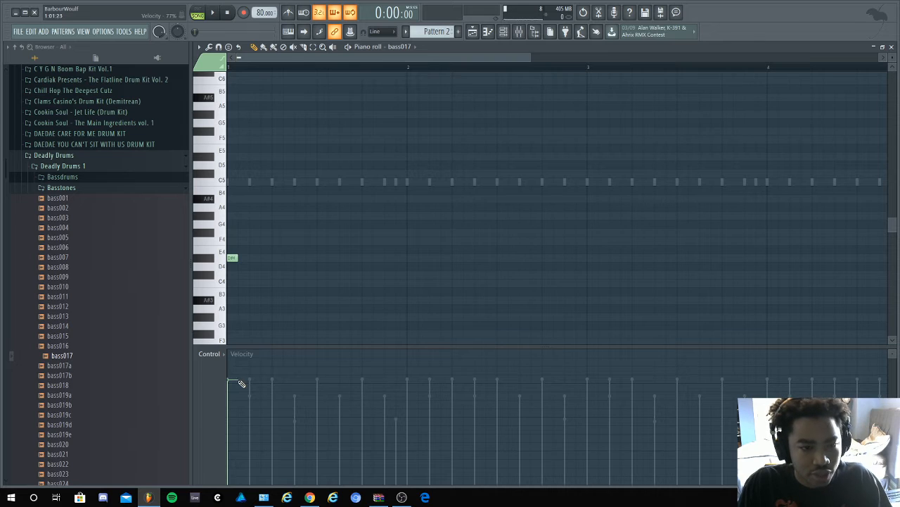
key("space")
key("space")
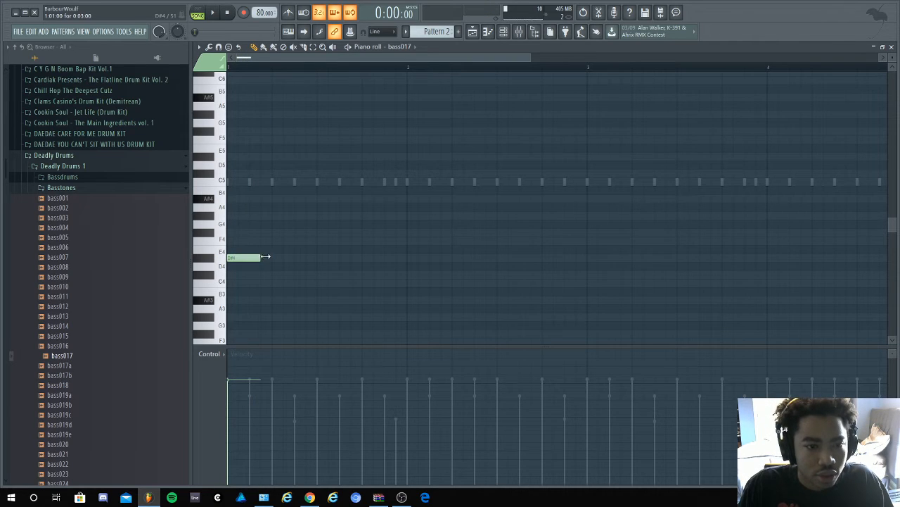
left_click_drag(265, 256, 271, 256)
key("space")
- Transpose the bass note at the start of bar 1 up two octaves to D#6, checking it by playback
key("space")
key("ctrl+Up")
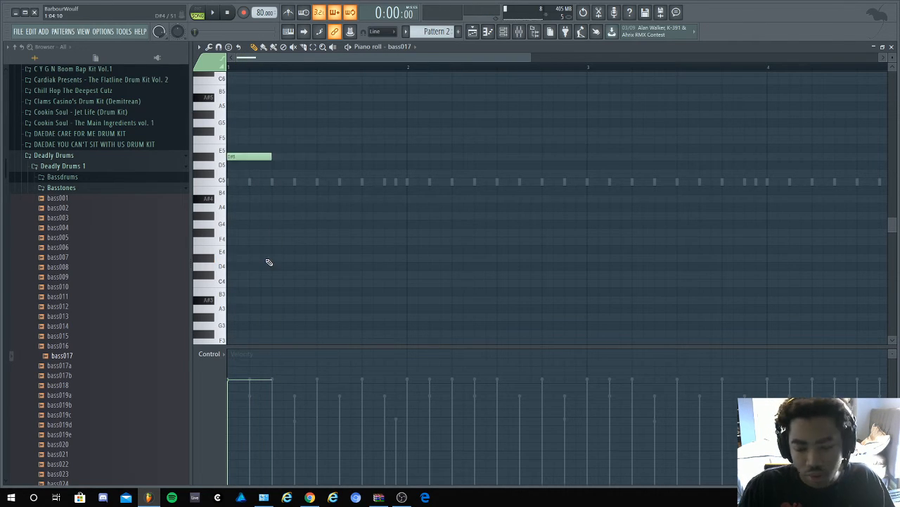
key("space")
key("space")
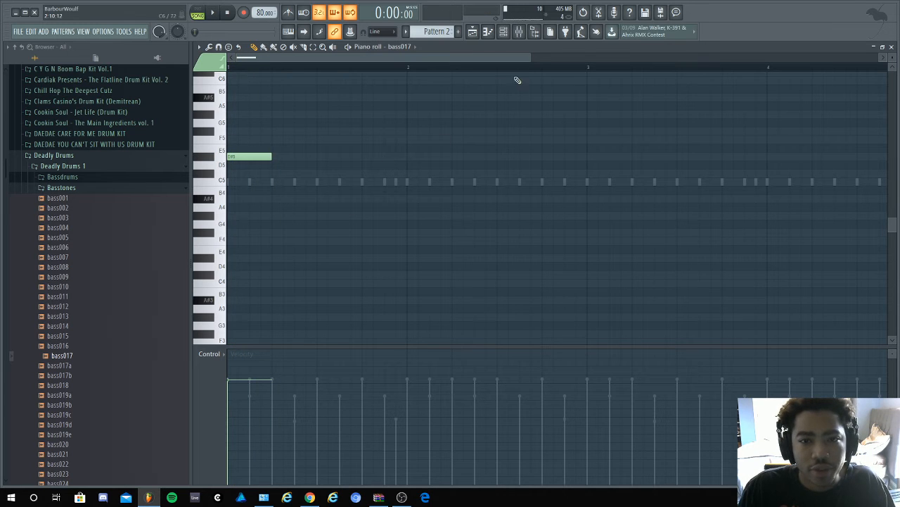
left_click_drag(527, 59, 379, 83)
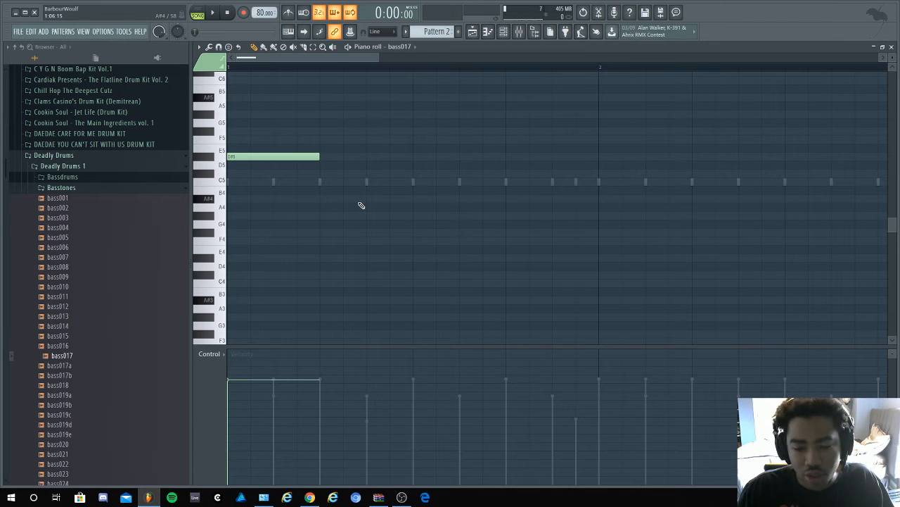
key("Delete")
key("space")
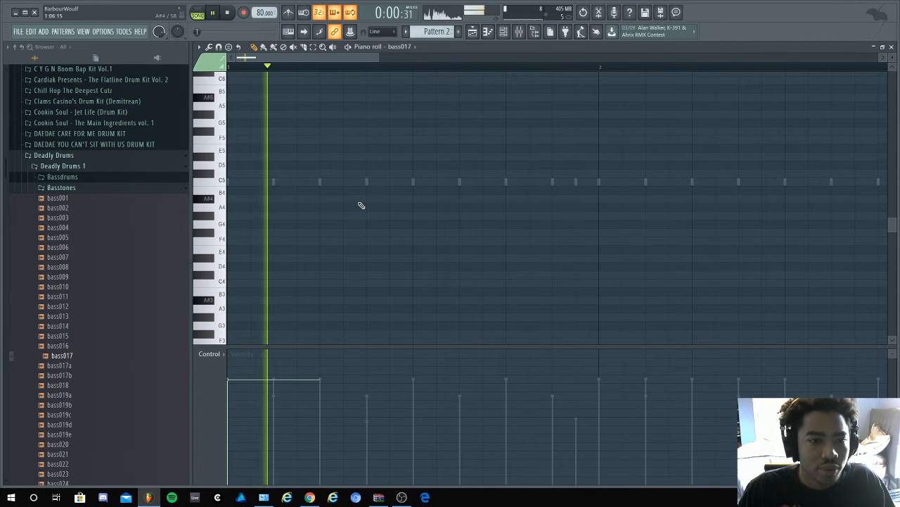
scroll(362, 202, "up", 4)
key("space")
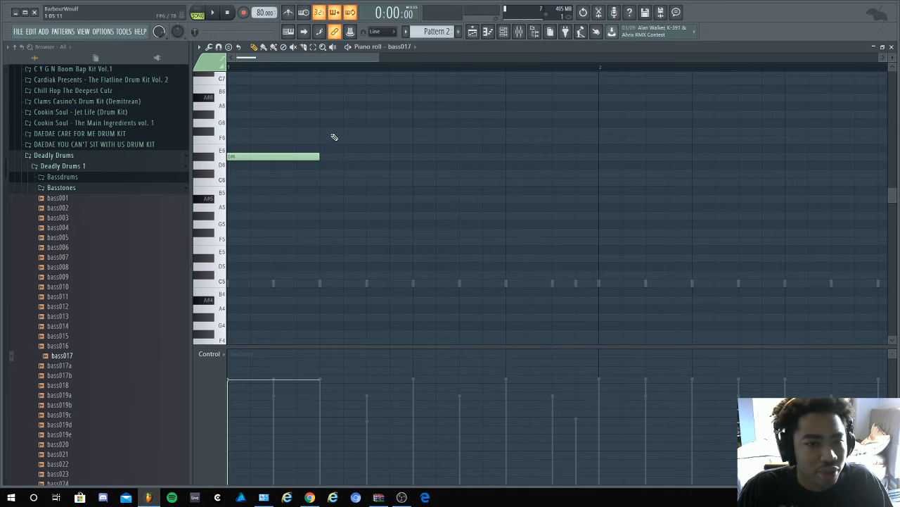
key("space")
- Add one-beat bass notes at C#6 on step 7 of bar 1 and A#5 at the start of bar 2
key("space")
left_click(373, 173)
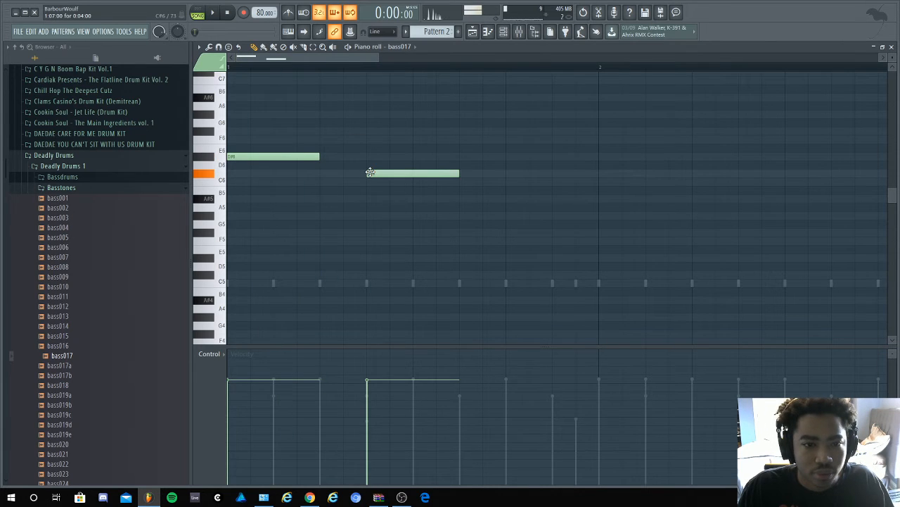
key("space")
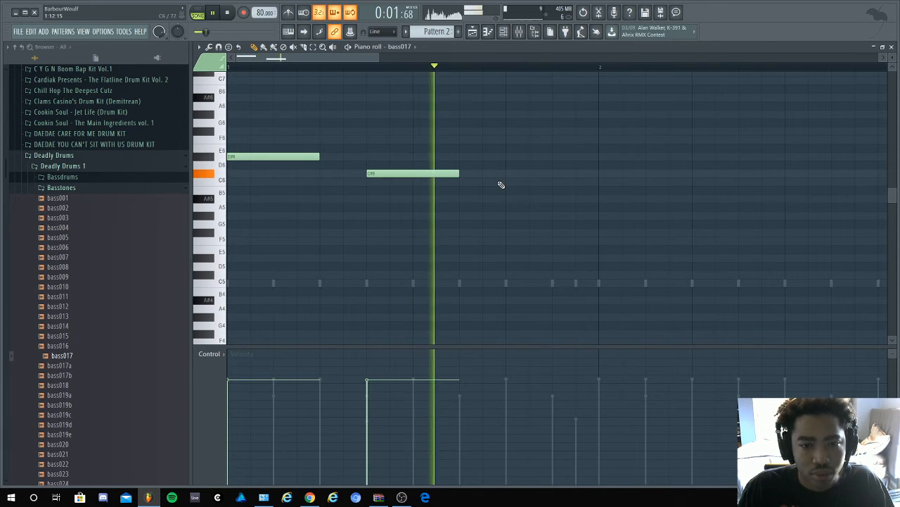
key("space")
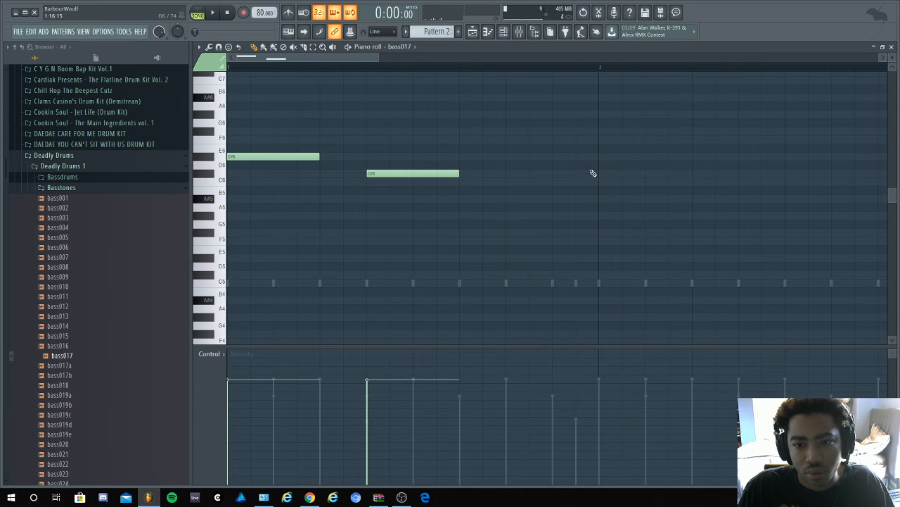
left_click(593, 167)
right_click(593, 168)
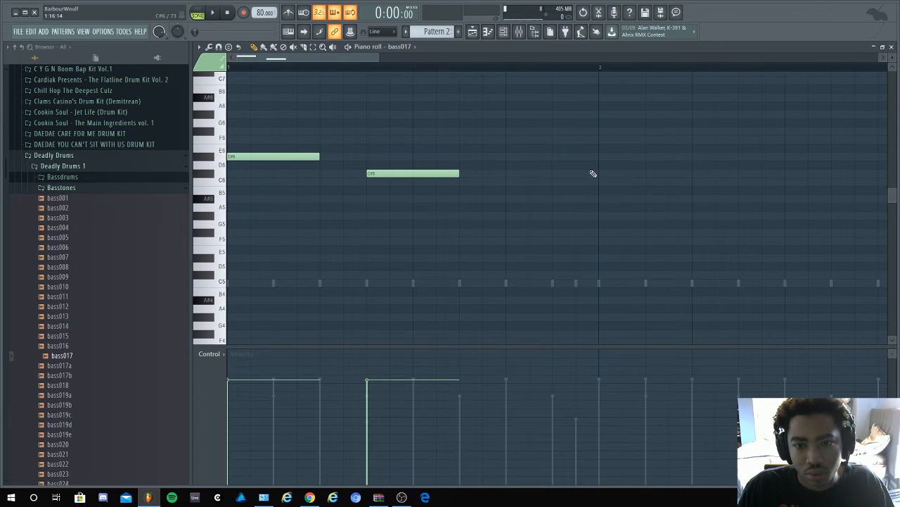
mouse_move(603, 196)
left_mouse_down()
mouse_move(604, 209)
mouse_move(601, 197)
left_mouse_up()
key("space")
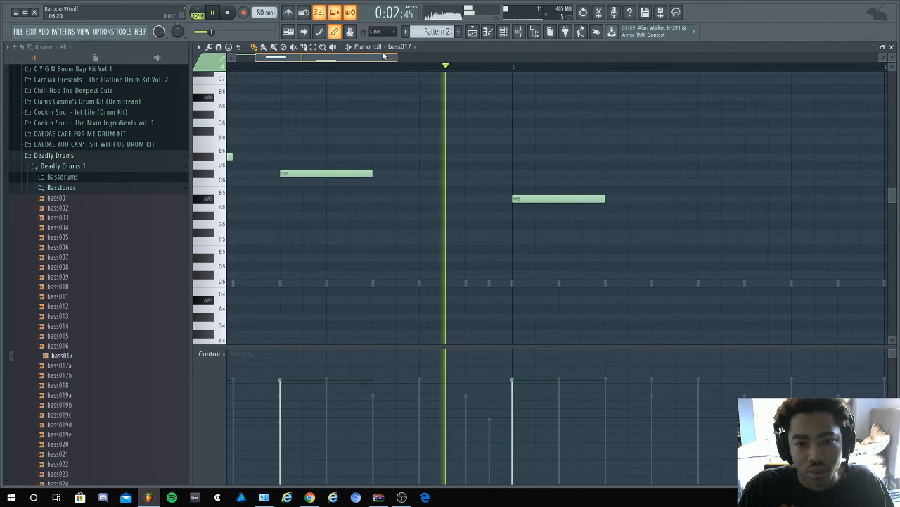
- Add a one-beat G#5 bass note on step 7 of bar 2 and play the line
left_click_drag(635, 215, 596, 221)
key("space")
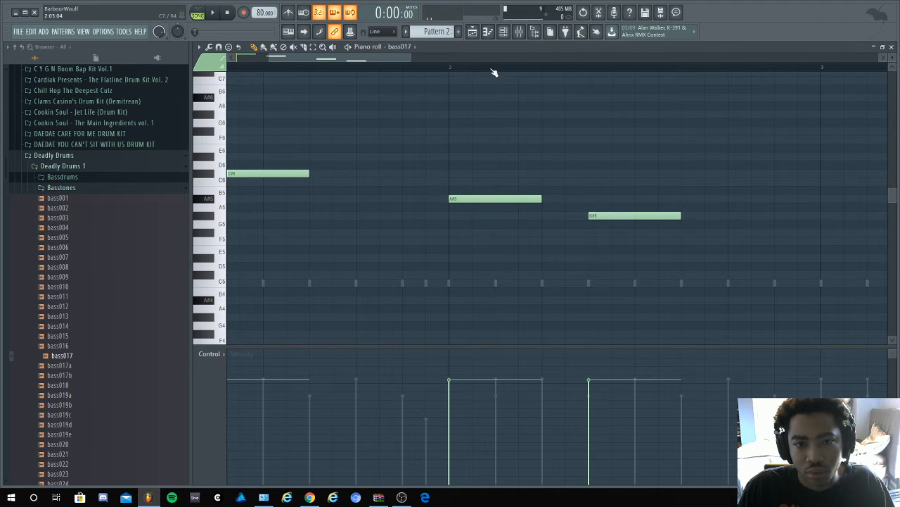
key("space")
- Rework the end of the bar 2 phrase into half-beat notes, G#5 on step 5 and F#5 on step 7, and play it
key("space")
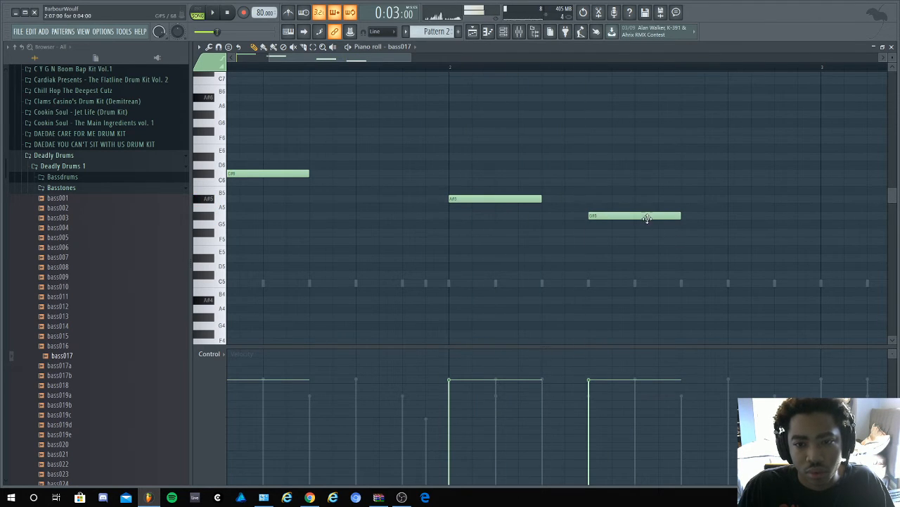
left_click_drag(645, 215, 596, 235)
key("space")
key("space")
key("space")
left_click(639, 217)
key("space")
right_click(639, 213)
key("space")
key("space")
left_click(593, 225)
key("space")
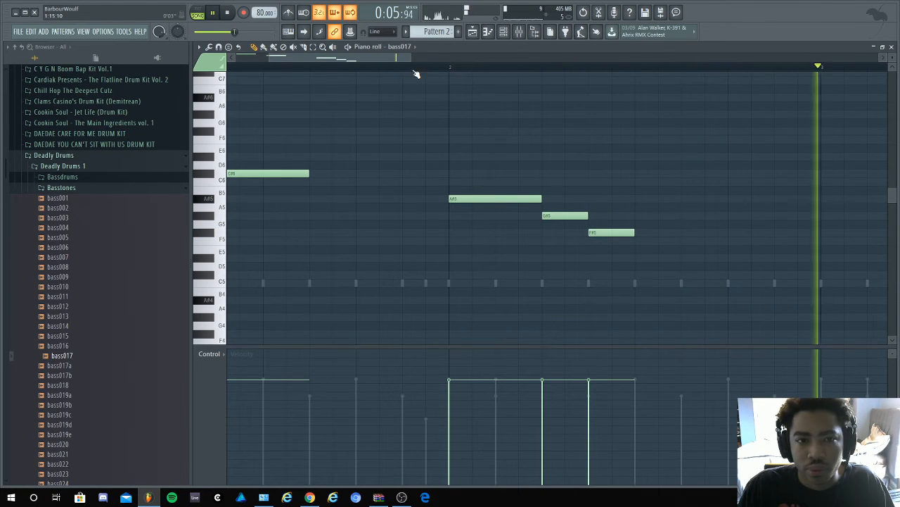
- Lengthen the F#5 bass note on step 7 of bar 2 to one beat and add another one-beat F#5 on step 13
key("space")
left_click_drag(355, 57, 232, 62)
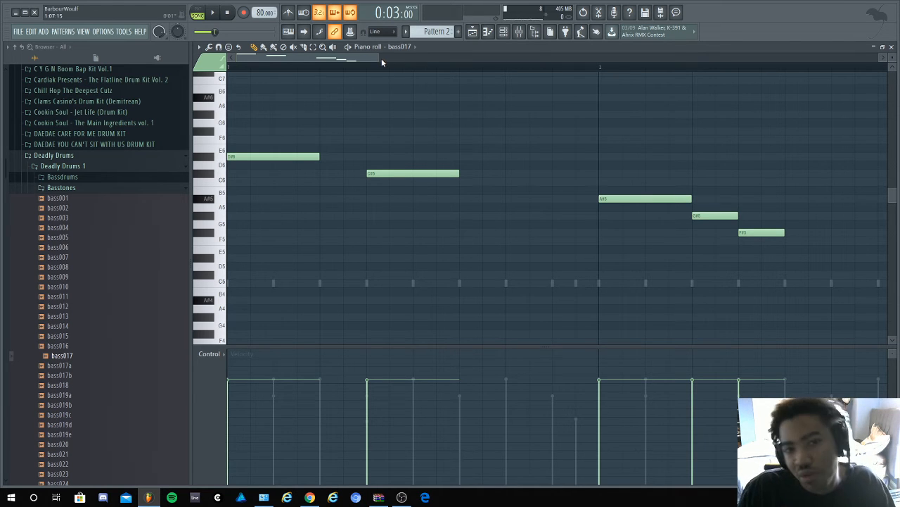
left_click_drag(378, 57, 425, 56)
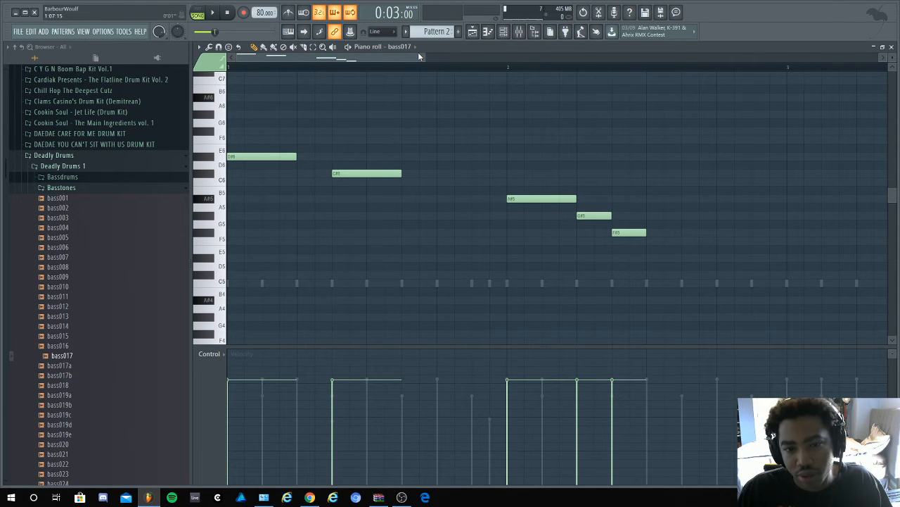
key("space")
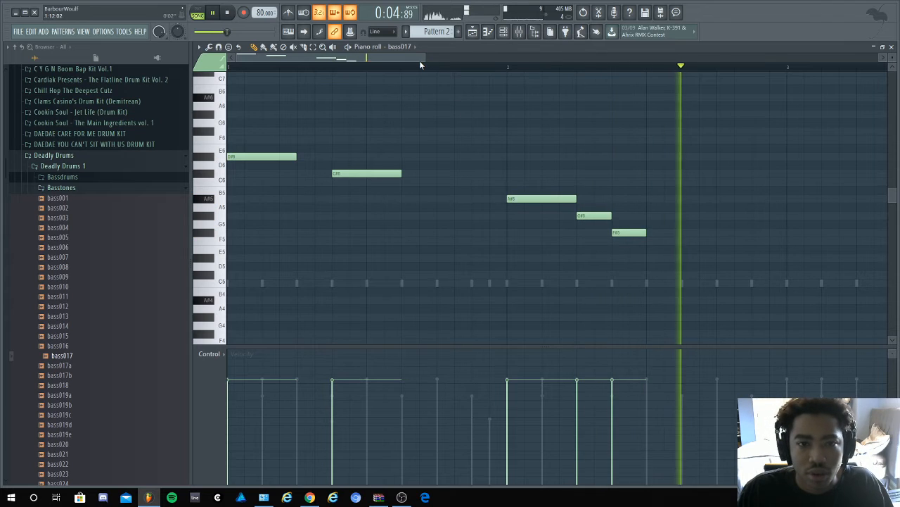
left_click_drag(419, 59, 476, 61)
key("space")
key("space")
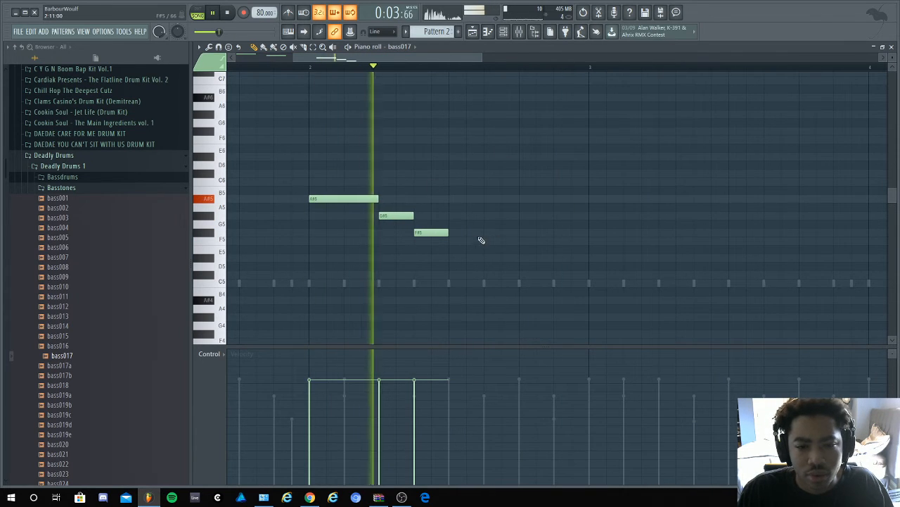
left_click_drag(449, 233, 478, 232)
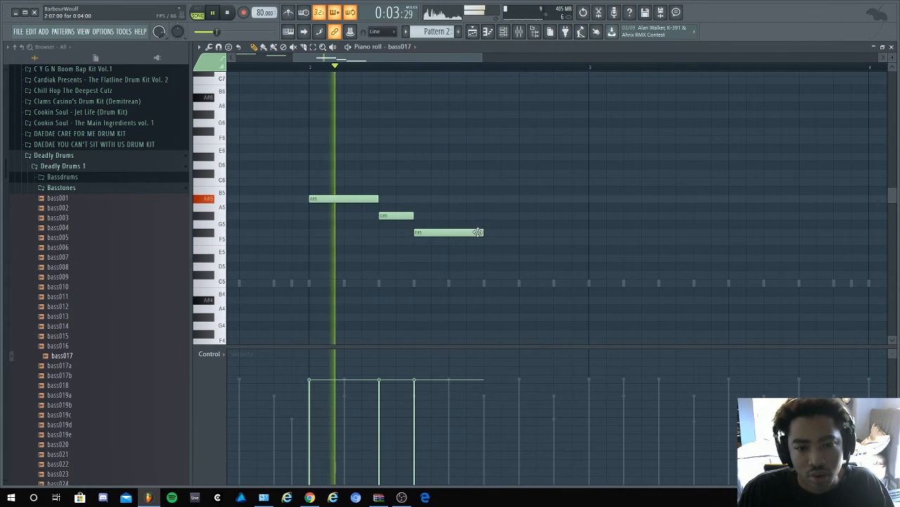
left_click(520, 233)
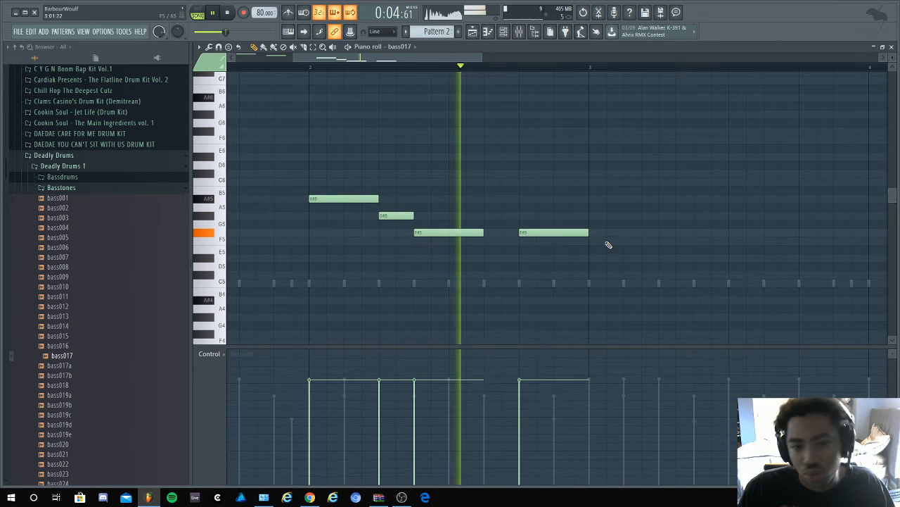
key("space")
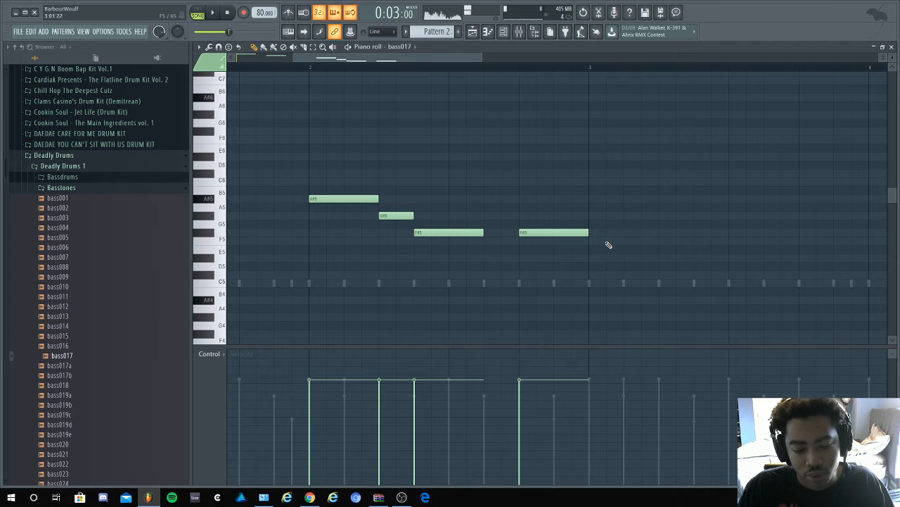
- Duplicate the two-bar bass phrase into bars 3 and 4
key("ctrl+b")
left_click(602, 199)
left_click(348, 136, "ctrl")
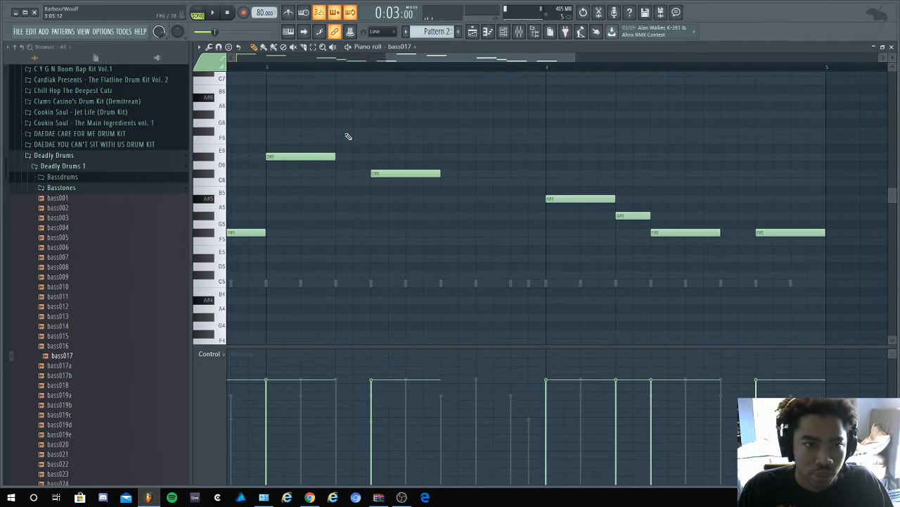
- Replace the bass note at the start of bar 3 with a one-beat A#5, checking pitches by playback
left_click_drag(287, 155, 288, 175)
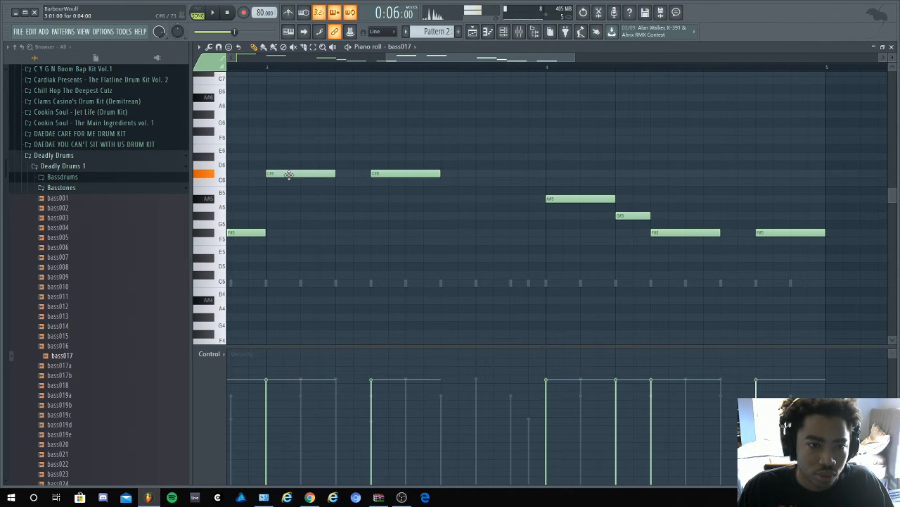
key("space")
key("space")
right_click(288, 175)
key("space")
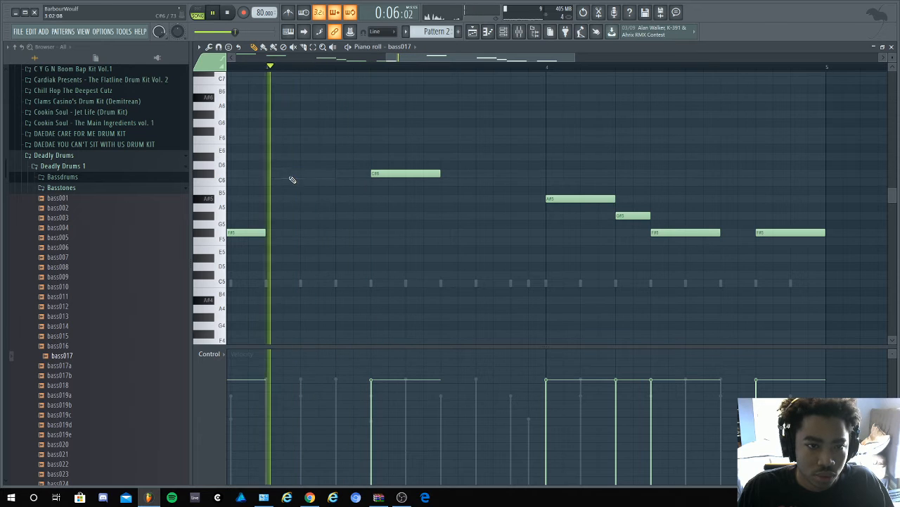
key("space")
key("space")
key("space")
left_click_drag(270, 190, 273, 205)
key("space")
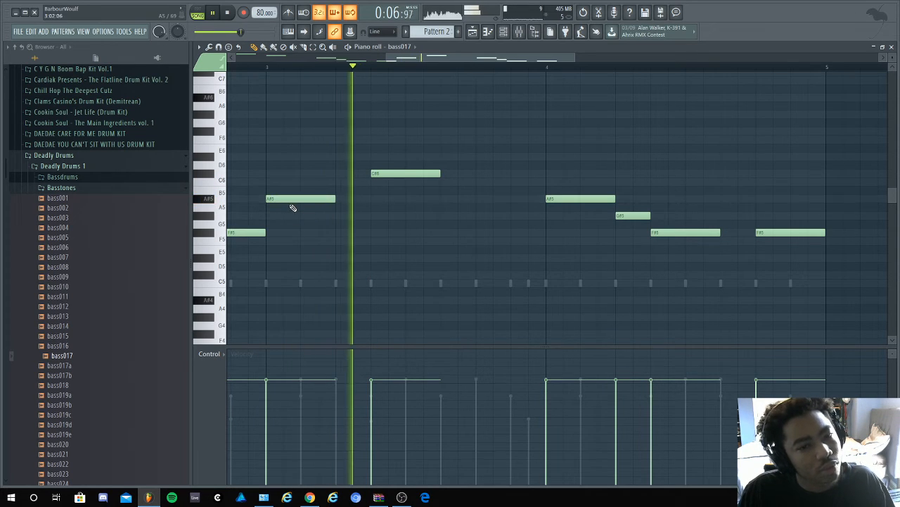
- Replace the C#6 bass note on step 7 of bar 3 with a one-beat G#5
right_click(419, 175)
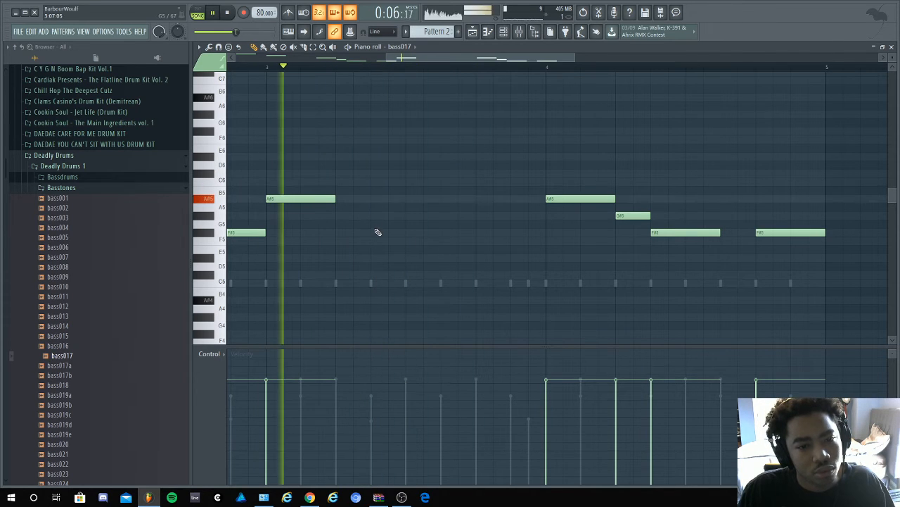
left_click(377, 232)
mouse_move(377, 231)
left_mouse_down()
mouse_move(360, 207)
mouse_move(376, 207)
mouse_move(376, 215)
left_mouse_up()
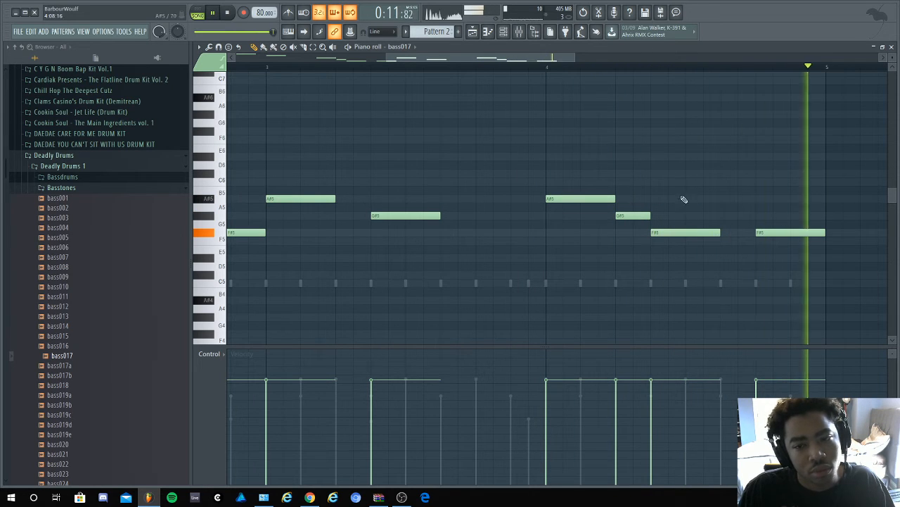
- Transpose the whole bass line down one octave and play it
key("space")
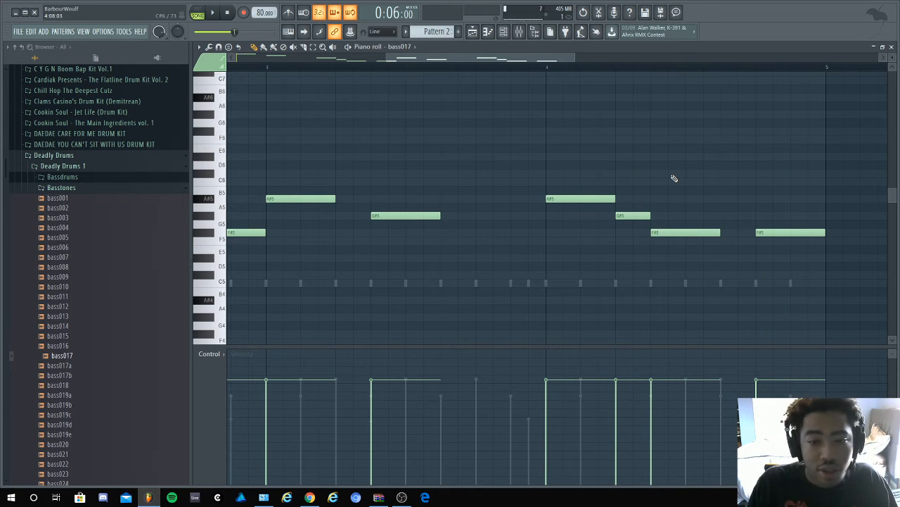
key("ctrl+Down")
key("space")
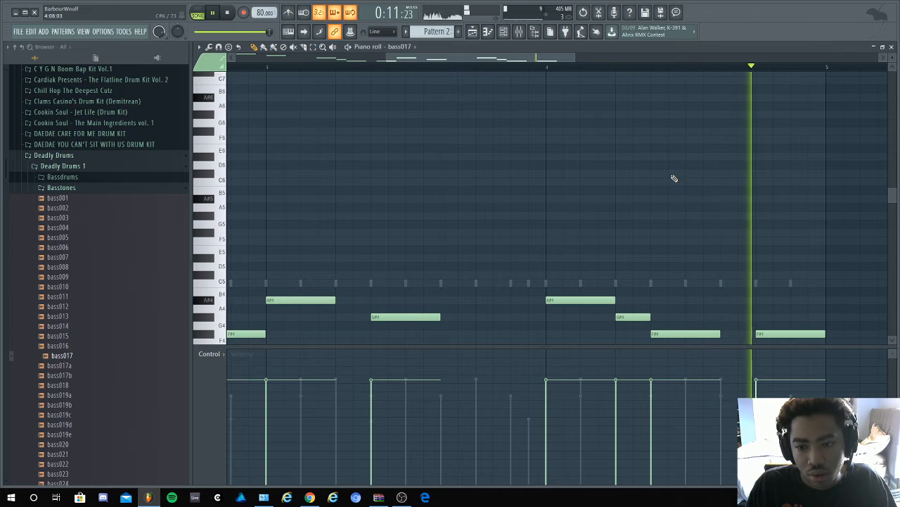
- Review the bass017 channel settings from the channel rack, close them and collapse the Deadly Drums folder
left_click(502, 36)
left_click(327, 180)
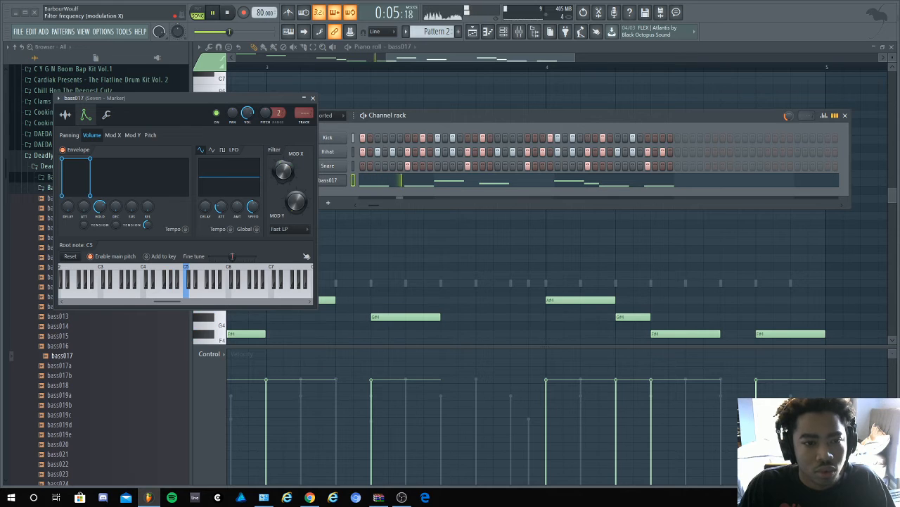
left_click(313, 98)
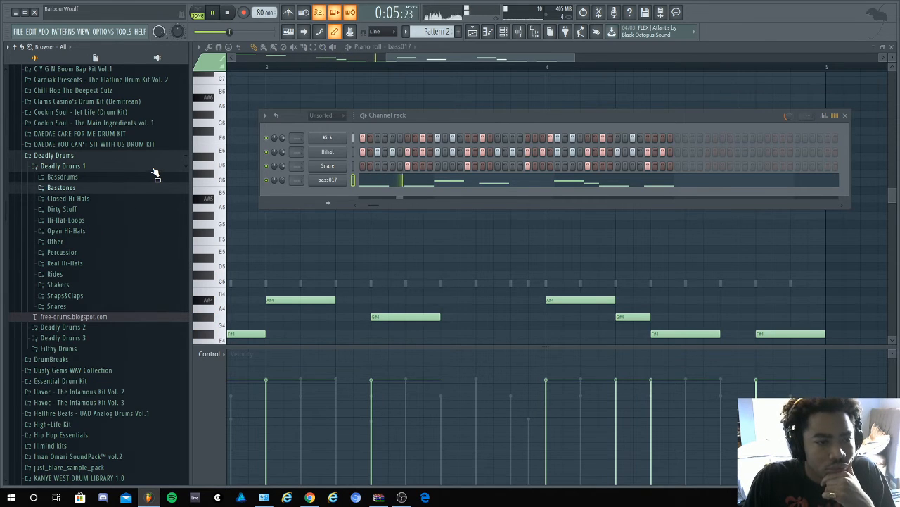
key("space")
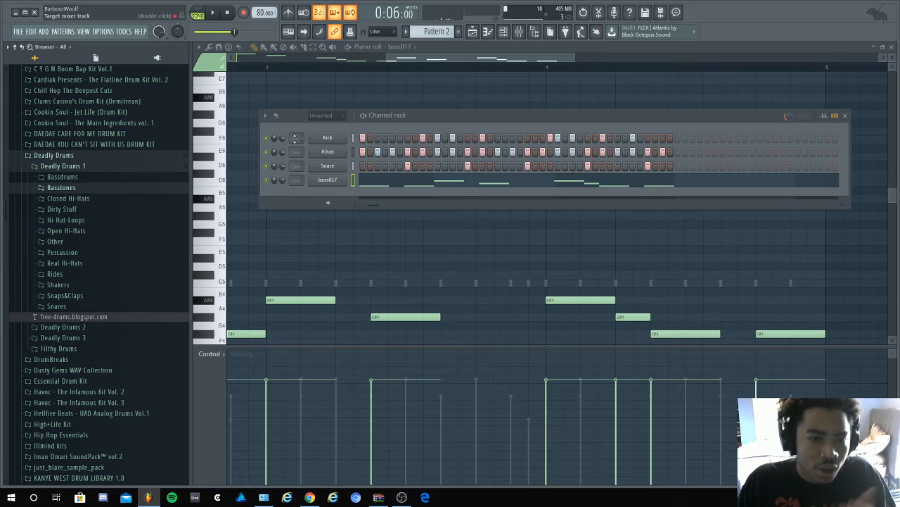
left_click(148, 155)
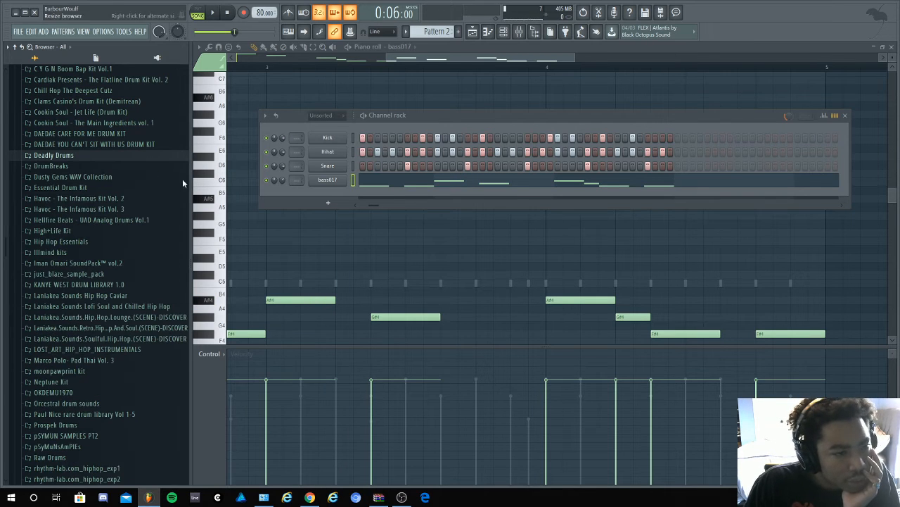
- Rename the bass017 channel to Bass
right_click(336, 181)
left_click(411, 203)
key("BackSpace")
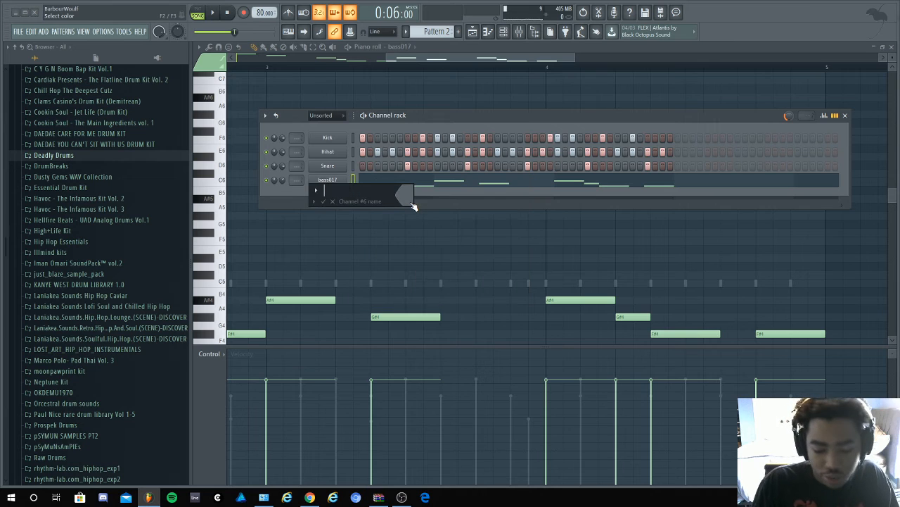
type("Bass")
key("Return")
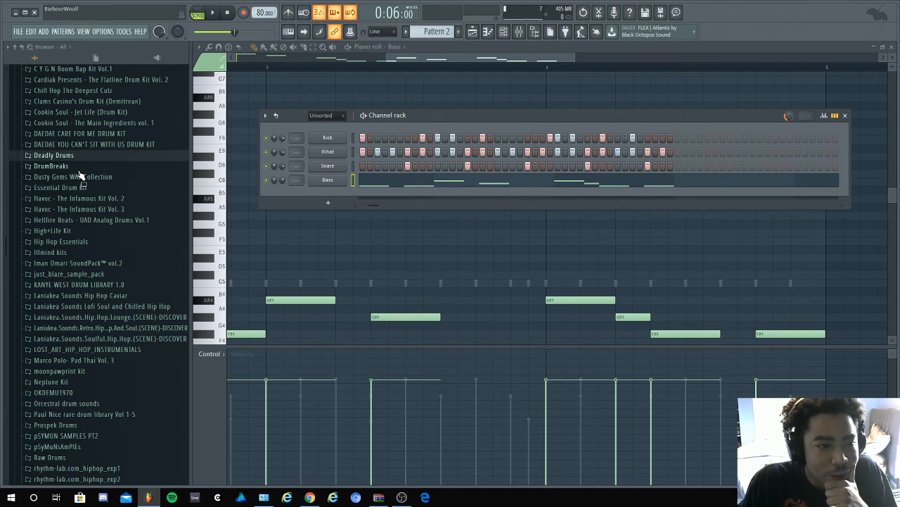
- Clone the current arrangement in the playlist
left_click(472, 32)
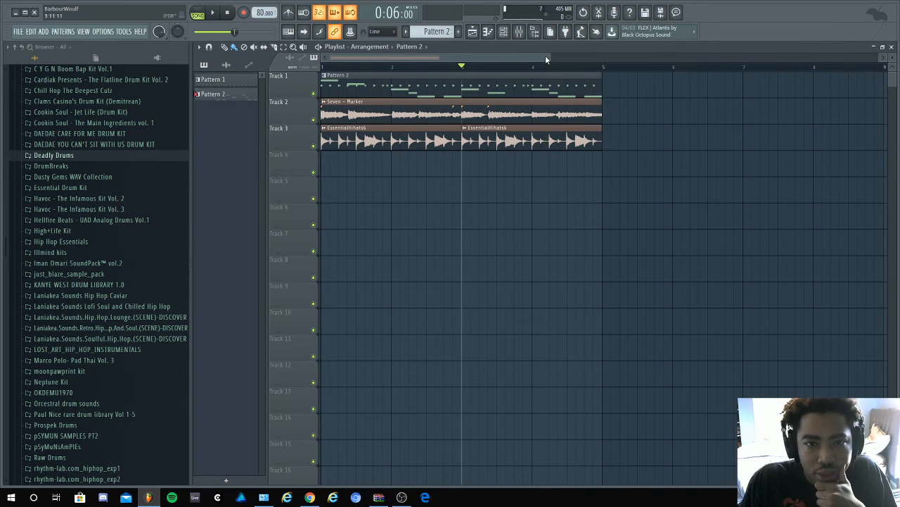
scroll(553, 54, "down", 4)
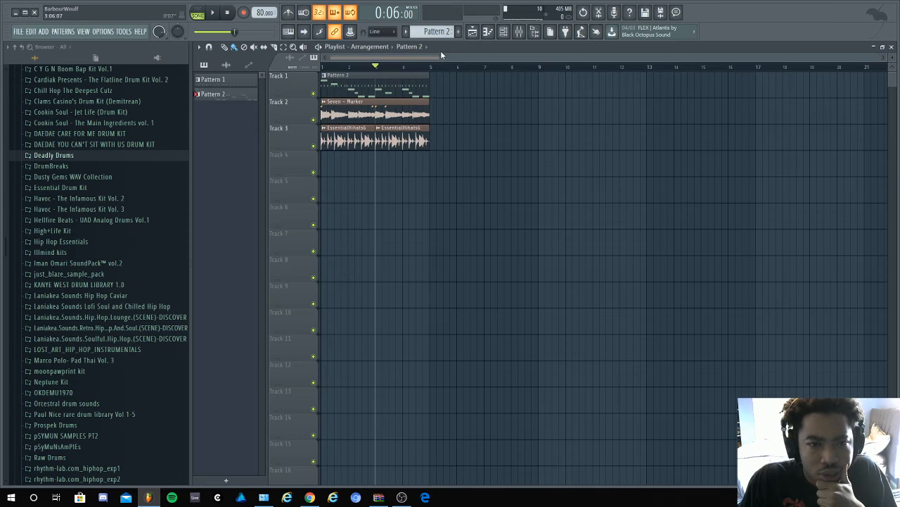
left_click(378, 51)
left_click(358, 90)
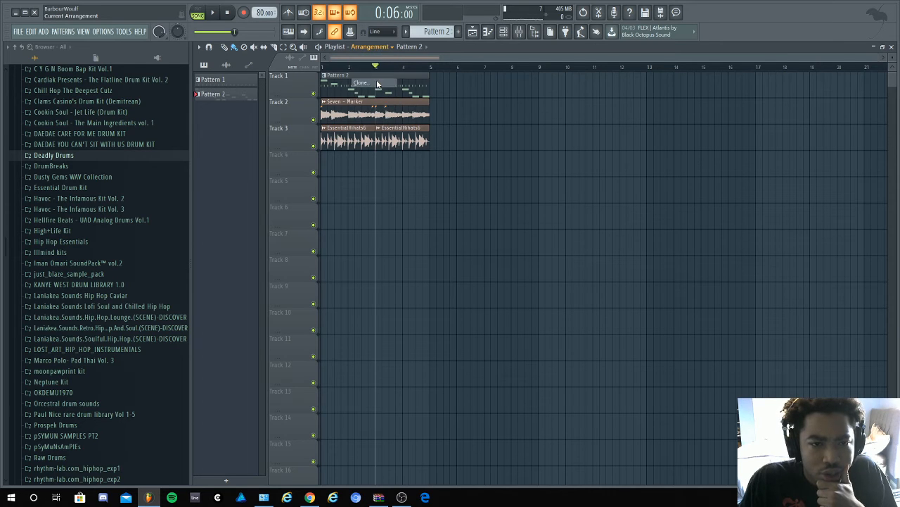
key("Return")
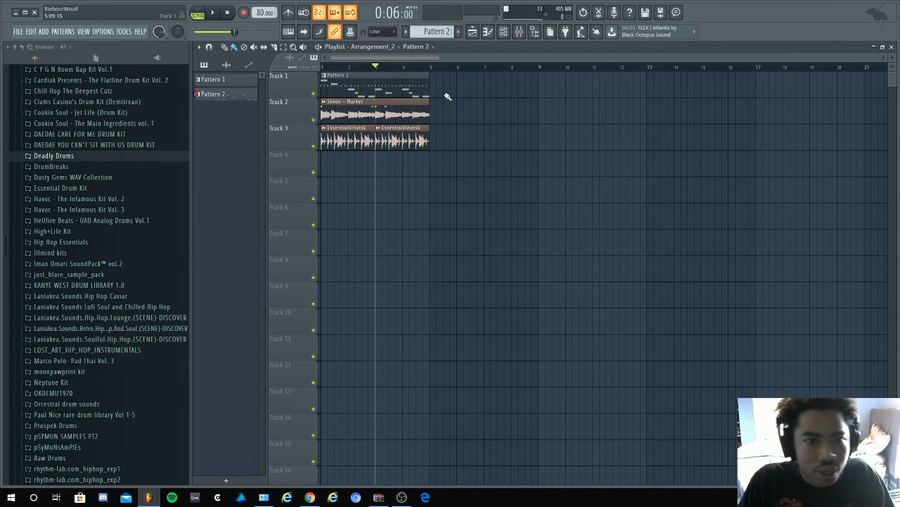
- Delete the Pattern 2 clip and both hi-hat loop clips from the cloned arrangement, keeping only the Seven sample
right_click(435, 89)
right_click(378, 144)
right_click(362, 144)
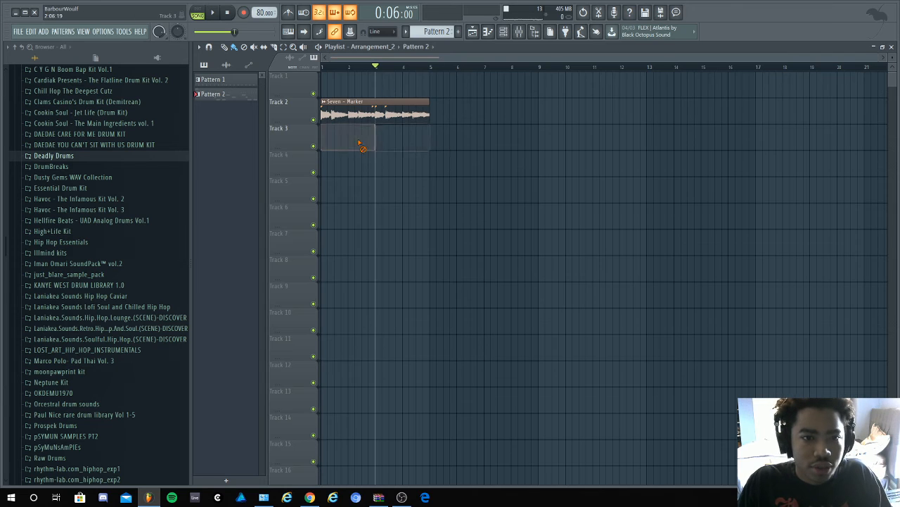
- Replace the Seven - Marker clip on Track 2 with a fresh one at bar 1 and make it unique
double_click(335, 114)
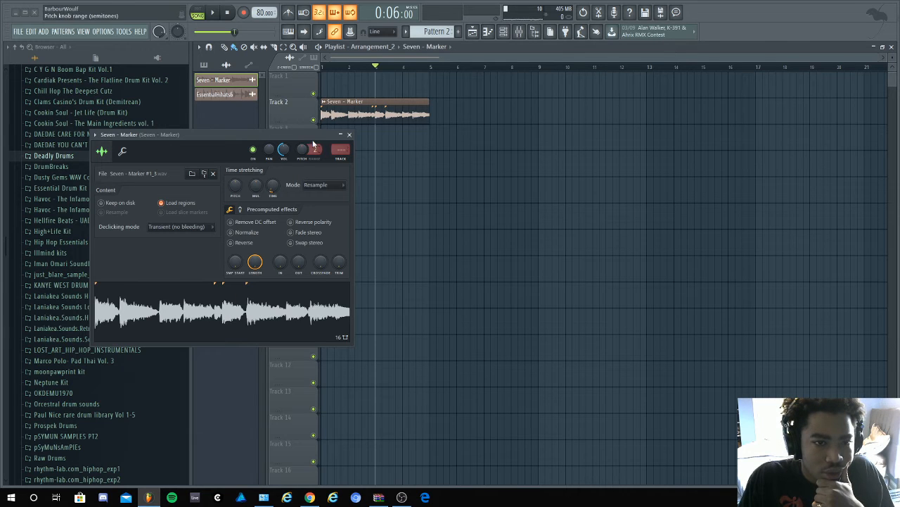
right_click(329, 115)
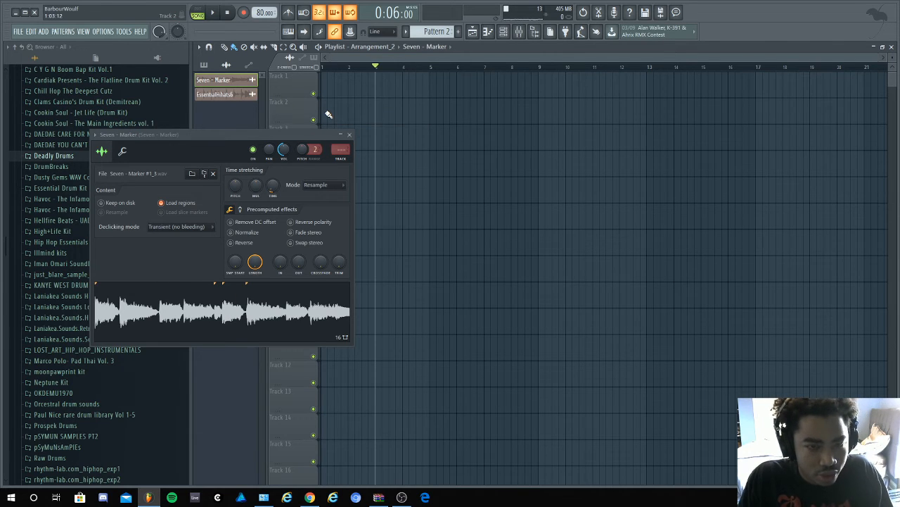
left_click(328, 115)
left_click(326, 103)
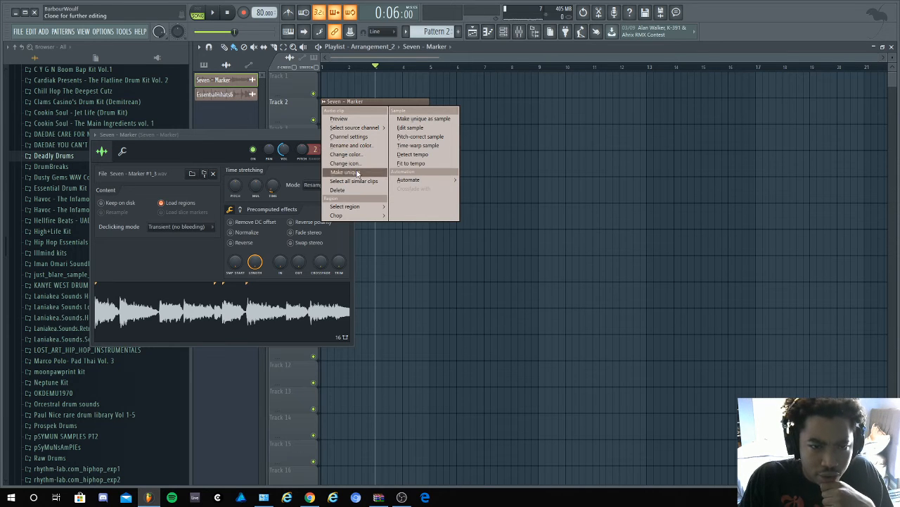
left_click(358, 173)
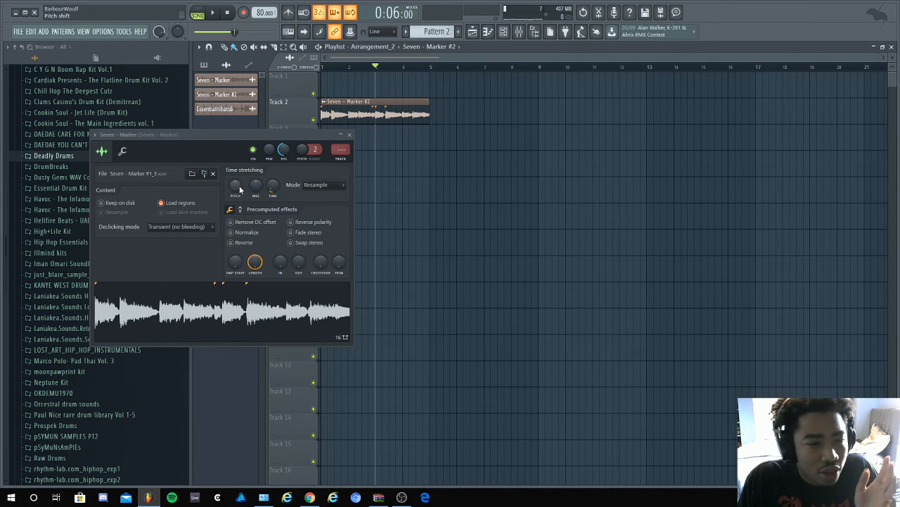
- Reverse the sample in the open Seven - Marker channel and play the arrangement from the start
left_click(232, 242)
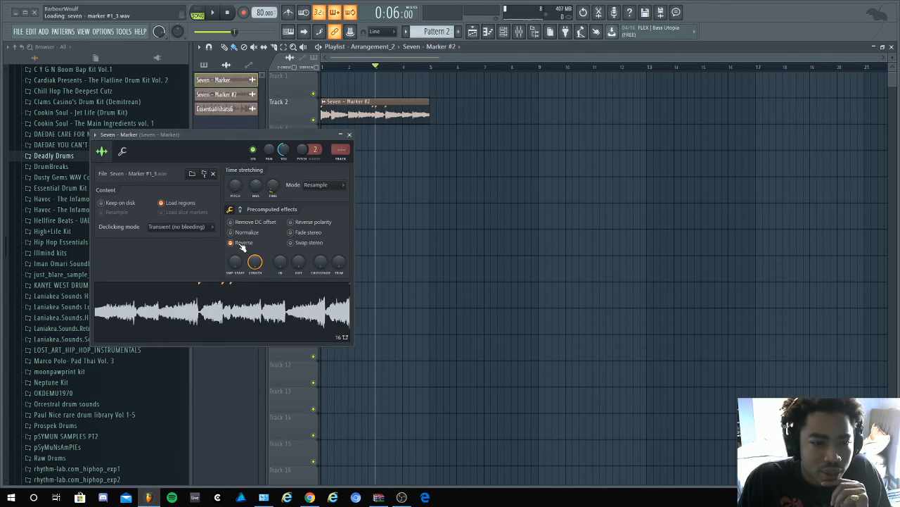
left_click(228, 13)
left_click(212, 12)
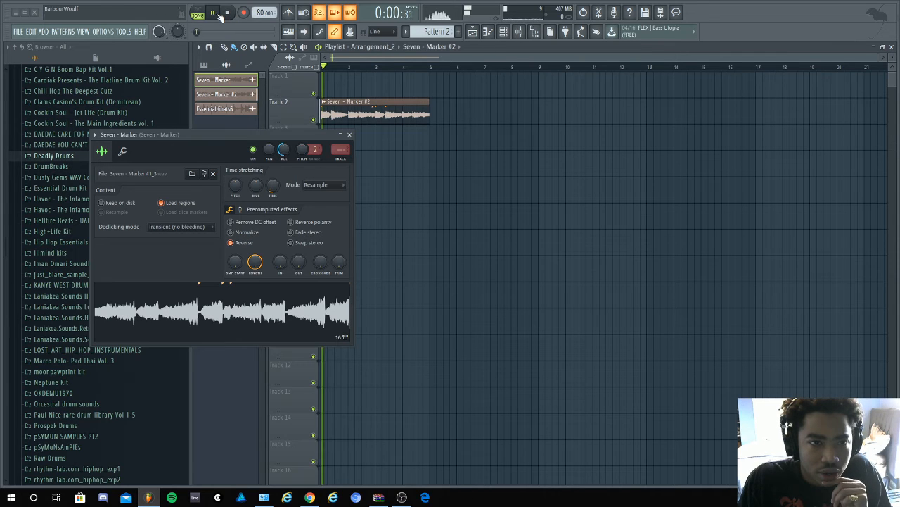
key("space")
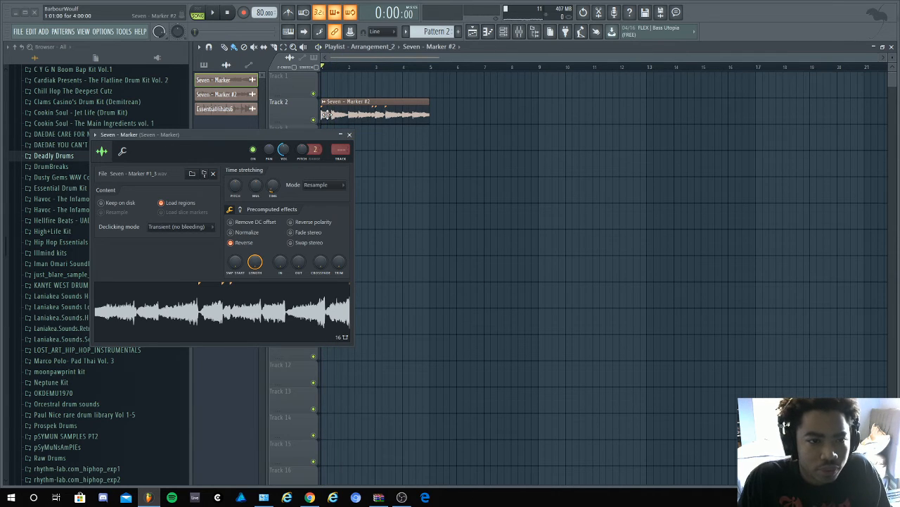
- Turn off the reversal of Seven - Marker and try to reverse the Seven - Marker #2 copy instead
left_click(235, 242)
left_click(251, 98)
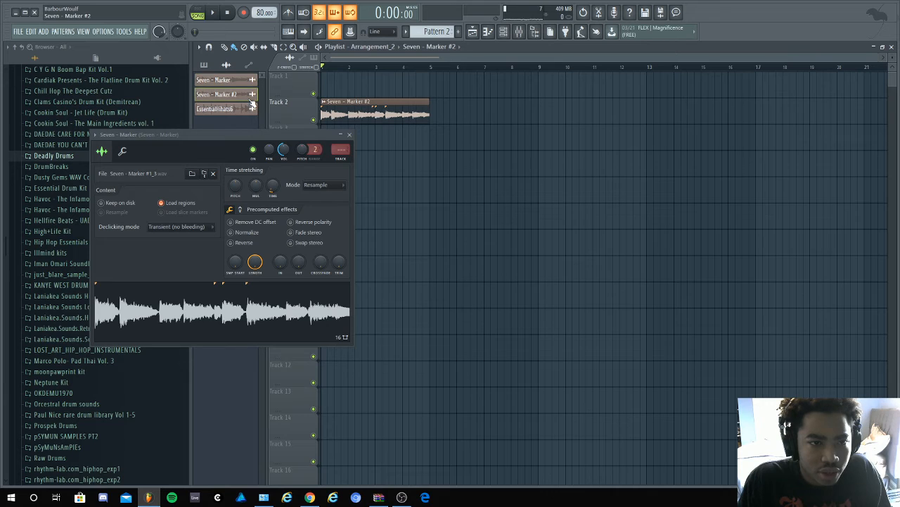
left_click(235, 243)
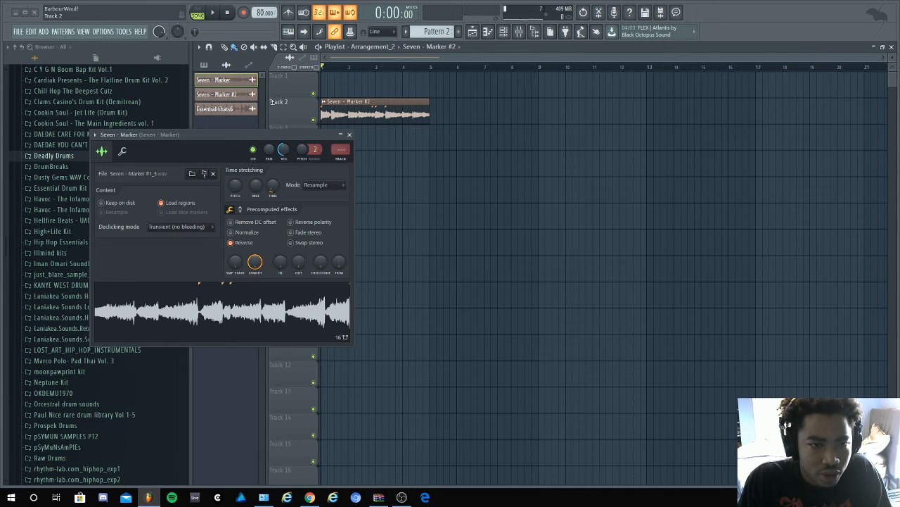
- Play the arrangement to check the sample, and undo the reversal of the original Seven - Marker channel
left_click(214, 15)
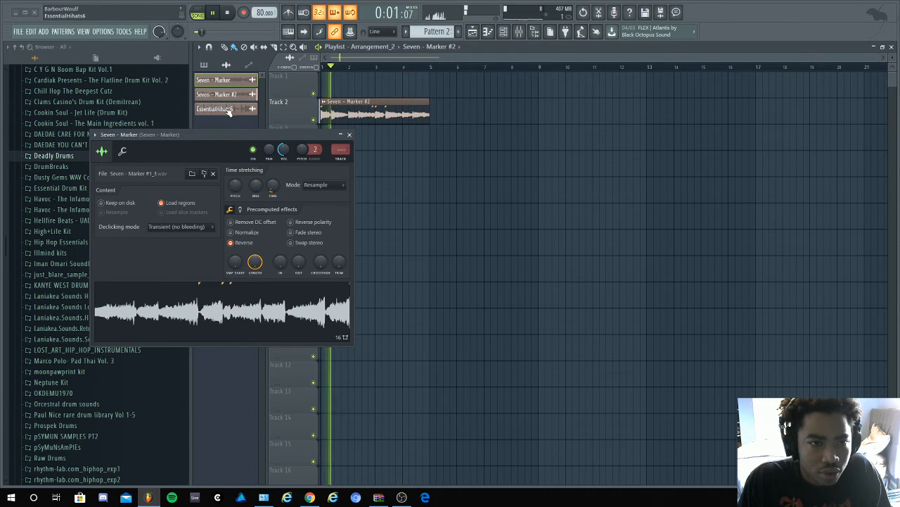
key("space")
key("ctrl+z")
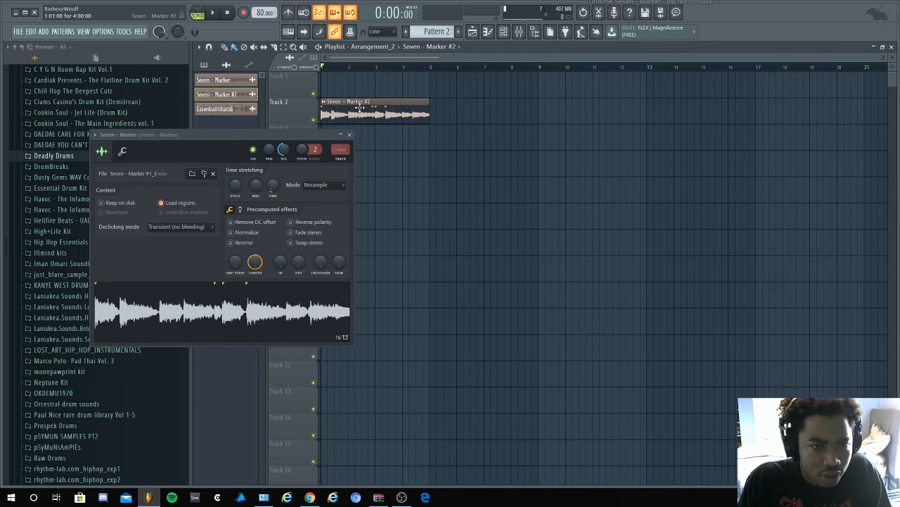
left_click(231, 242)
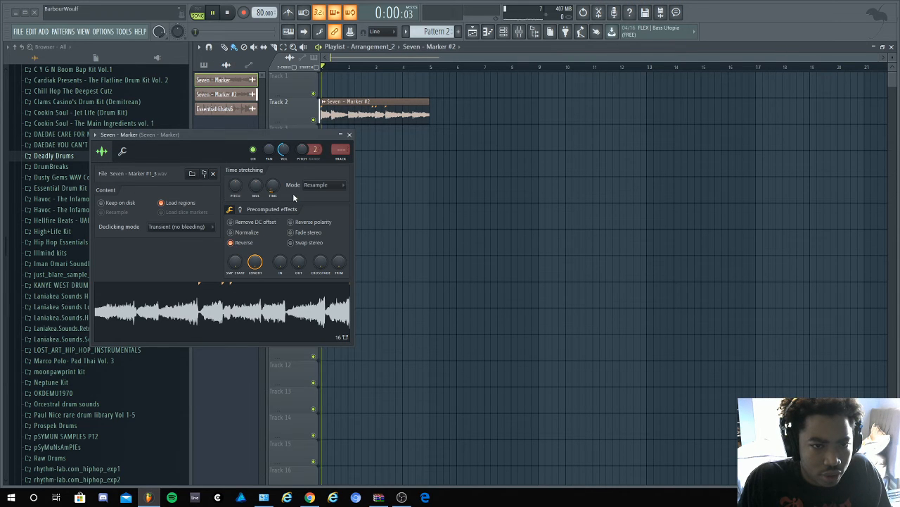
key("ctrl+z")
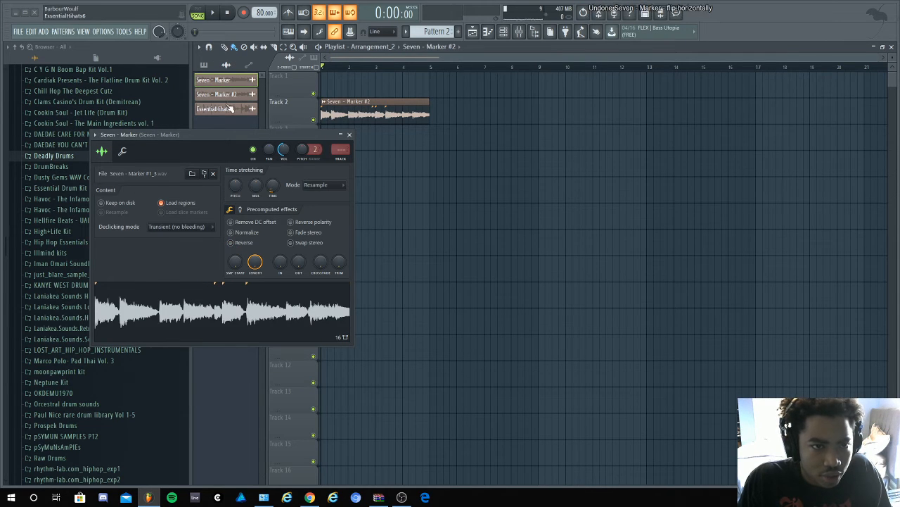
- Delete the Seven - Marker #2 clip from Track 2 and reverse the sample in the Seven - Marker #2 channel
left_click(235, 94)
right_click(405, 120)
left_click(239, 94)
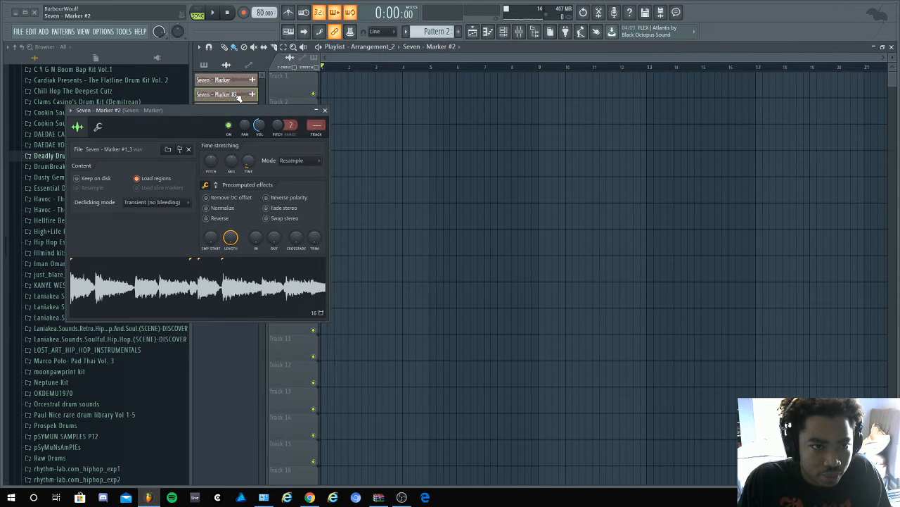
left_click(207, 218)
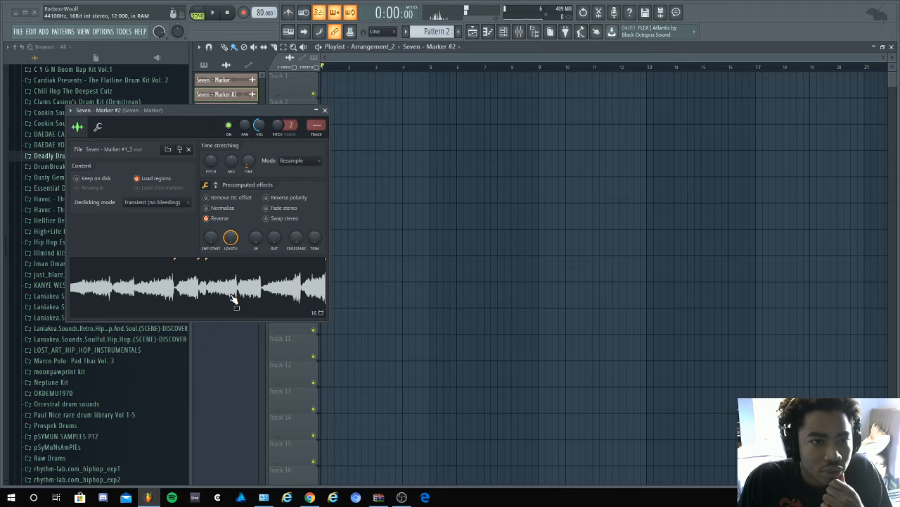
- Place the reversed Seven - Marker #2 clip at bar 1 of Track 1 and play the arrangement
left_click(334, 95)
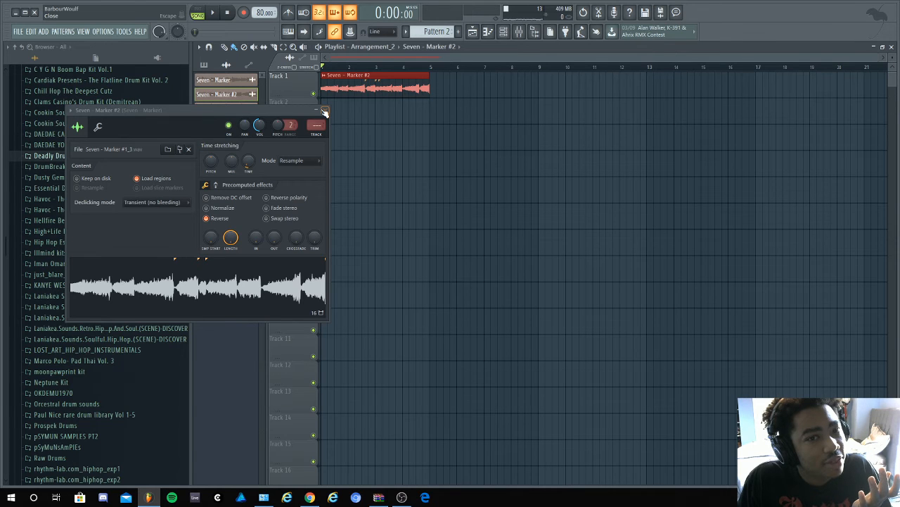
left_click(325, 112)
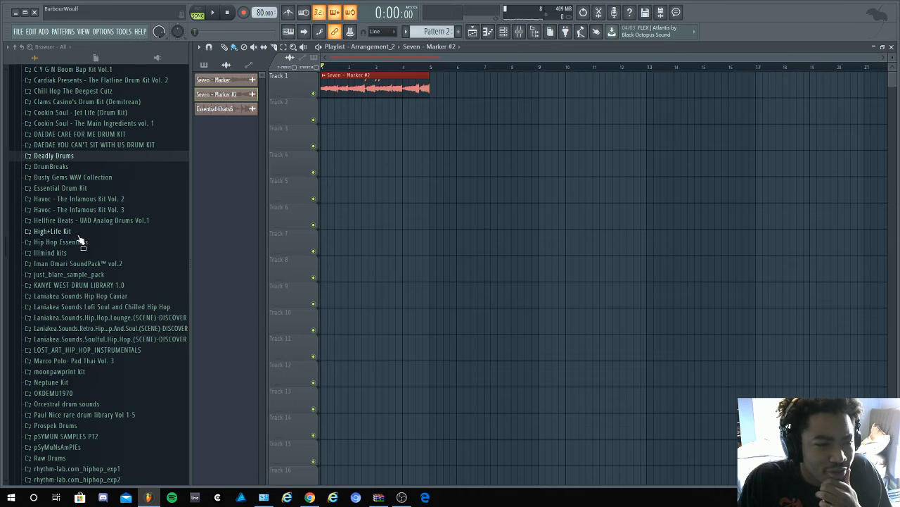
scroll(59, 242, "up", 4)
left_click(215, 14)
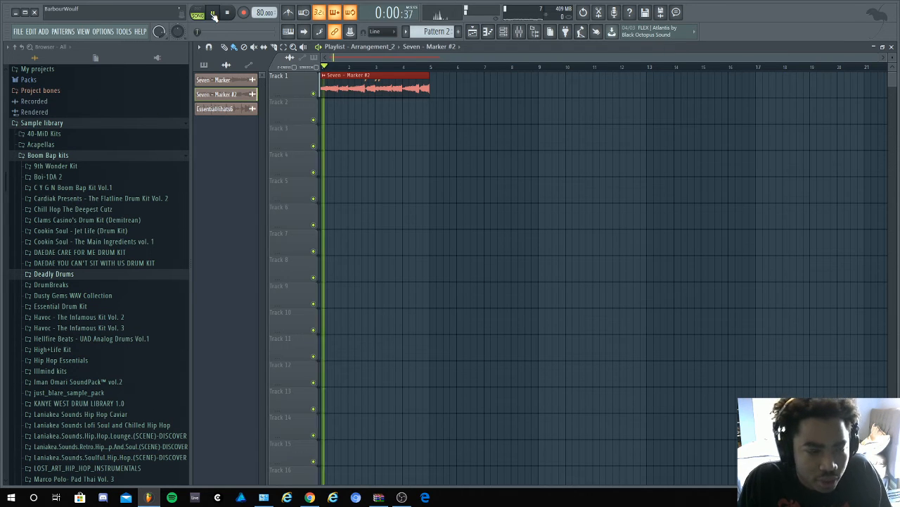
- Look through the DAEDAE YOU CAN'T SIT WITH US DRUM KIT folder during playback, and stop the arrangement
scroll(120, 284, "down", 6)
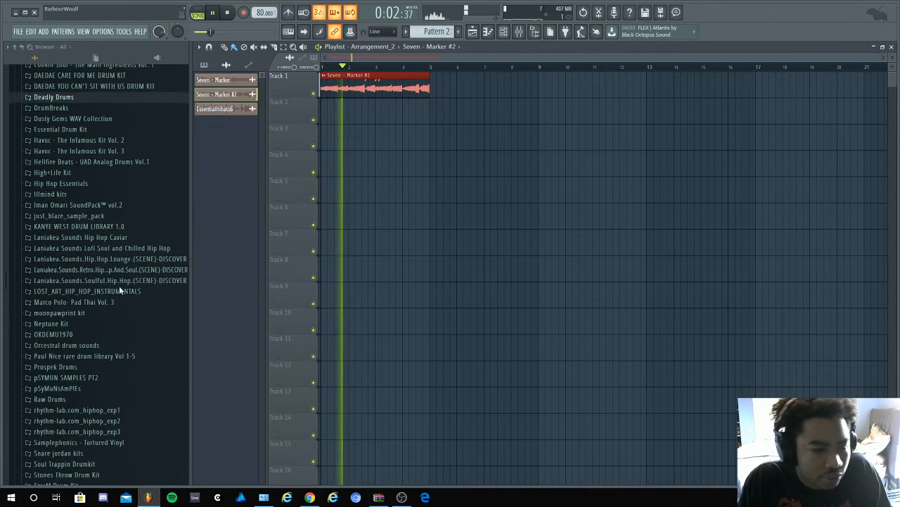
scroll(116, 290, "up", 4)
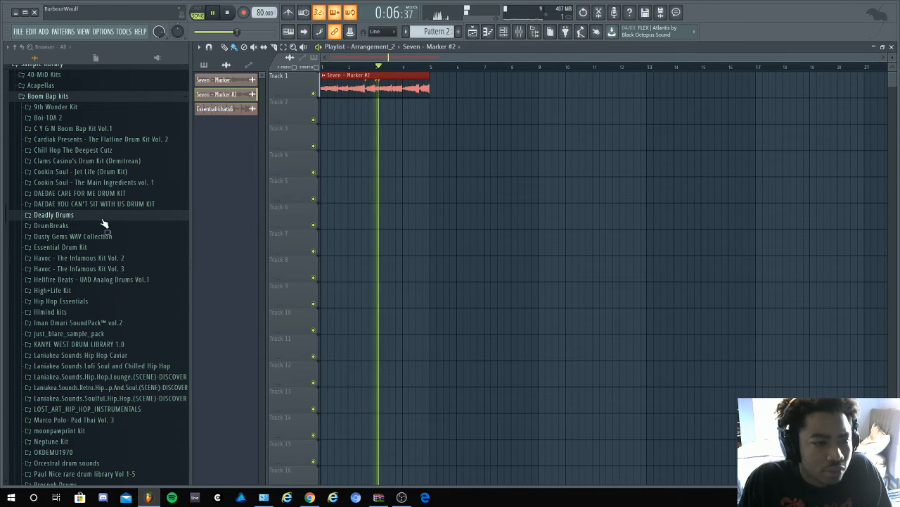
left_click(130, 204)
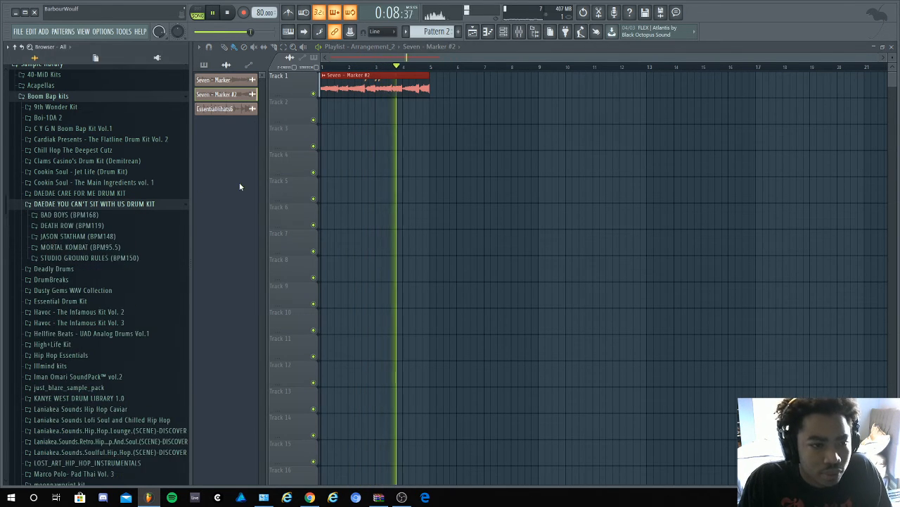
left_click(129, 204)
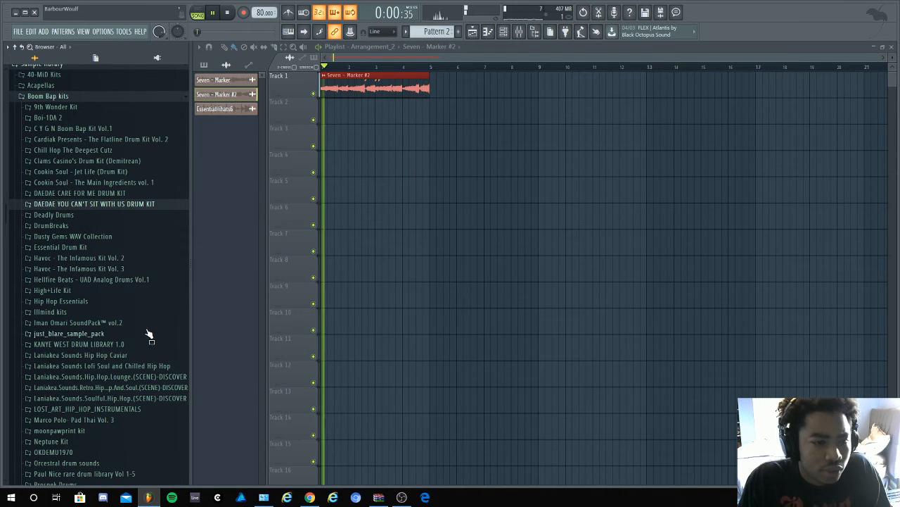
key("space")
- Browse the Boom Bap kits for drums, checking the contents of Iman Omari SoundPack vol.2 and Marco Polo- Pad Thai Vol. 3
scroll(144, 288, "down", 2)
scroll(145, 288, "down", 3)
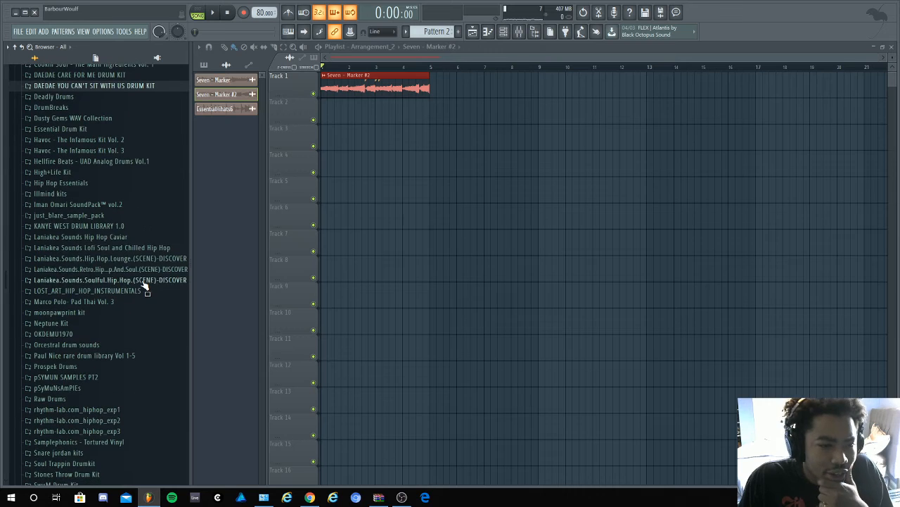
left_click(105, 204)
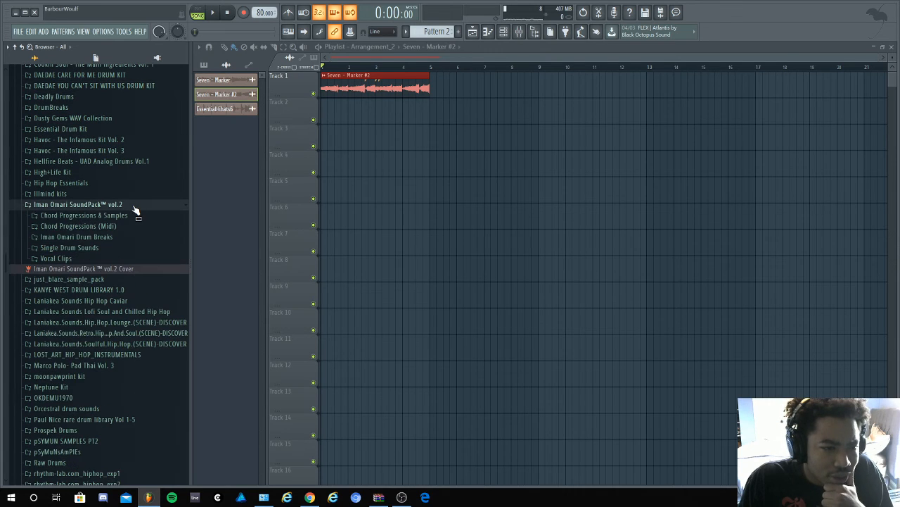
left_click(133, 205)
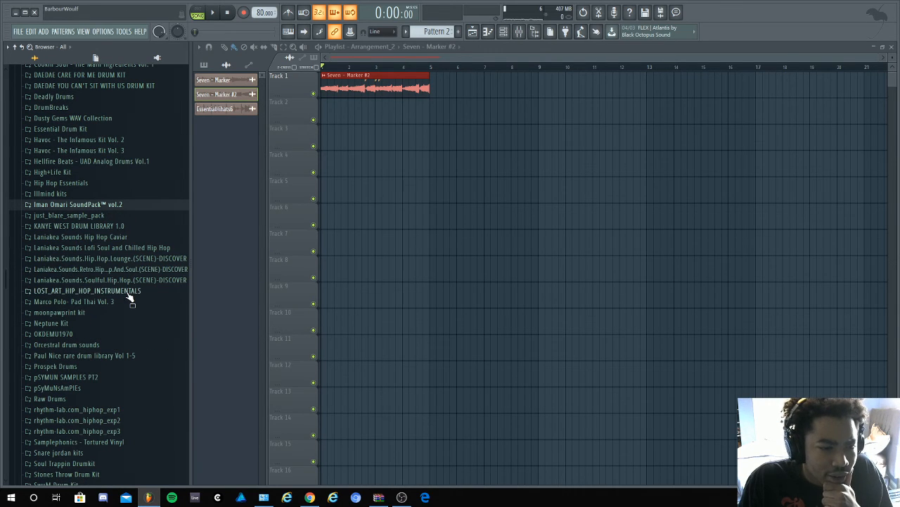
left_click(127, 303)
scroll(128, 309, "down", 10)
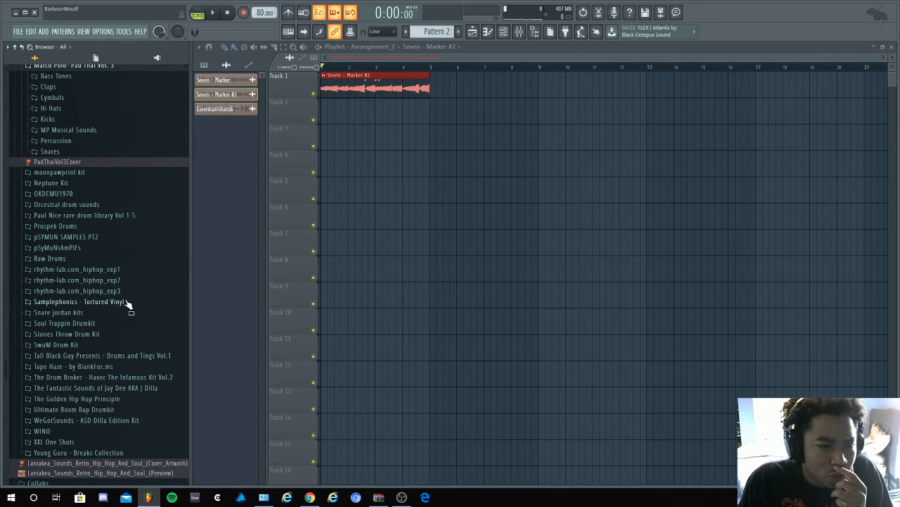
scroll(88, 250, "up", 7)
left_click(85, 246)
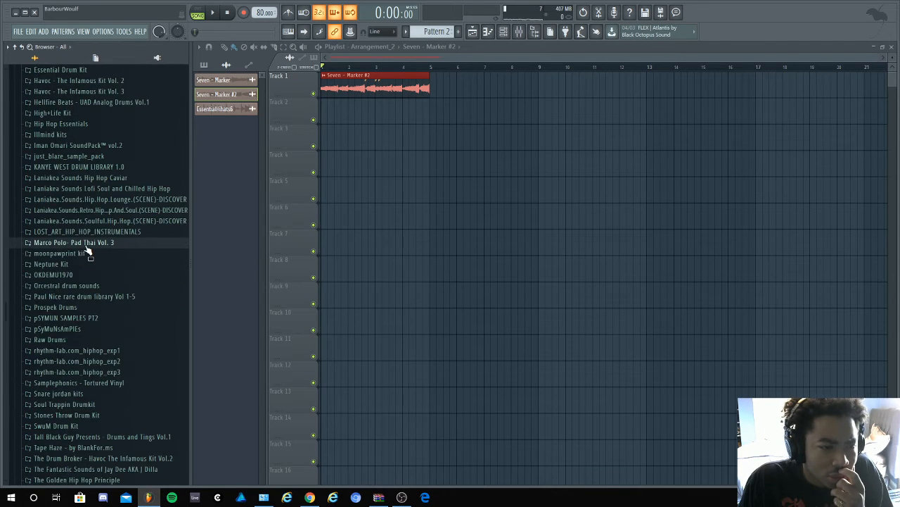
scroll(81, 199, "up", 7)
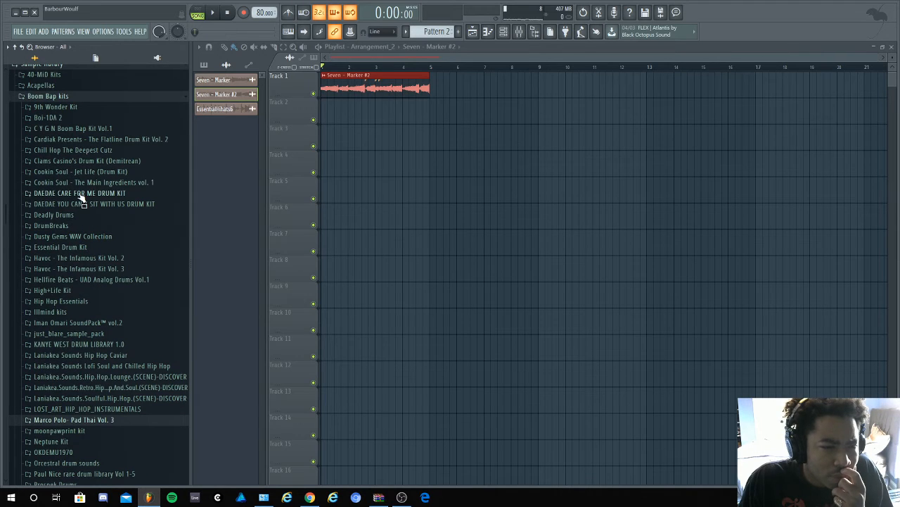
- Preview the Cabana and Revenge&Cake drum breaks in the DrumBreaks folder of the Cookin Soul - Jet Life kit
left_click(79, 173)
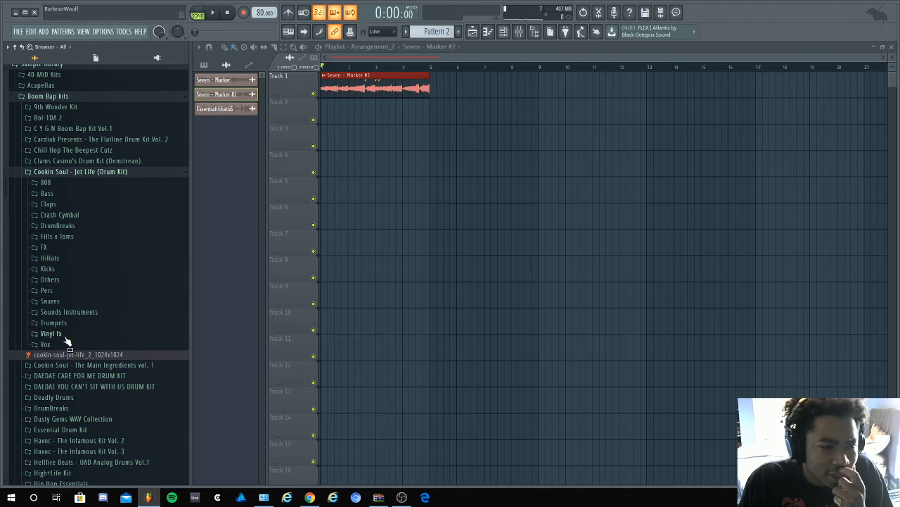
left_click(76, 237)
left_click(77, 237)
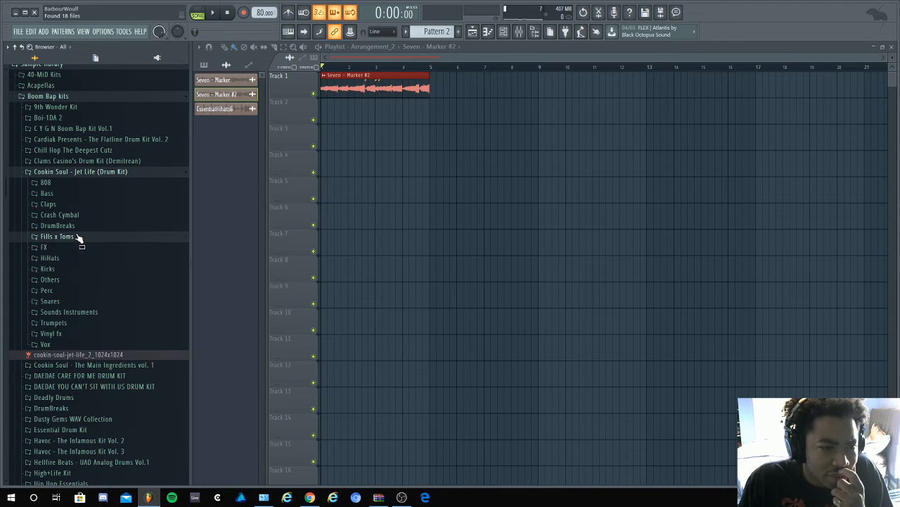
left_click(76, 228)
left_click(83, 257)
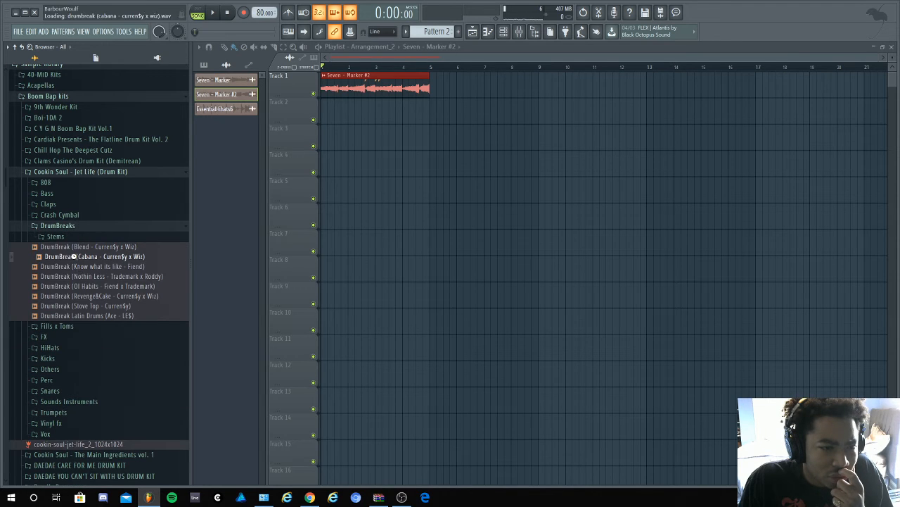
left_click(87, 296)
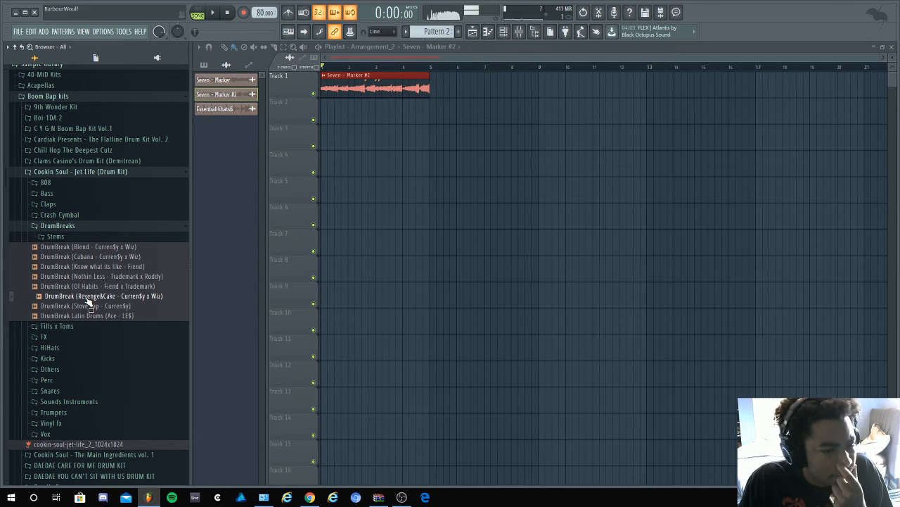
- Place the DrumBreak (Revenge&Cake) sample at bar 1 of Track 2 and time-stretch its channel to 4 bars
left_click_drag(92, 298, 329, 99)
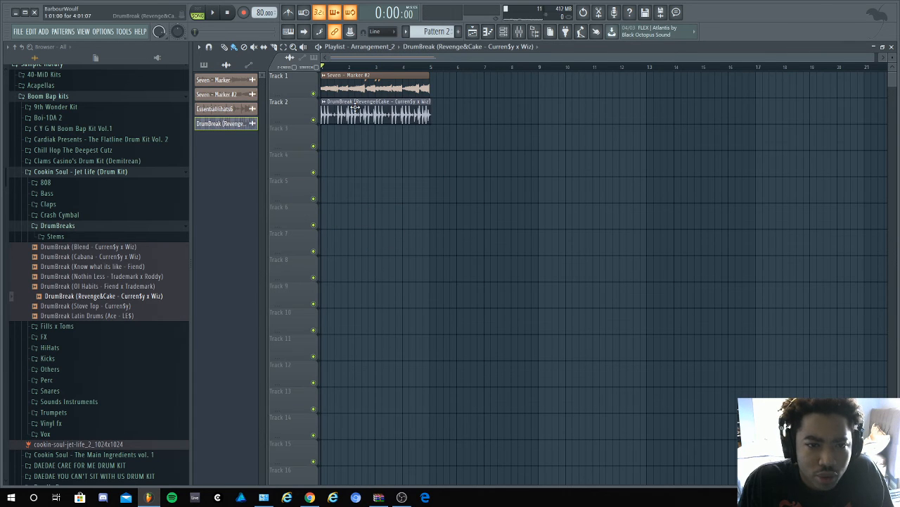
double_click(353, 107)
right_click(263, 175)
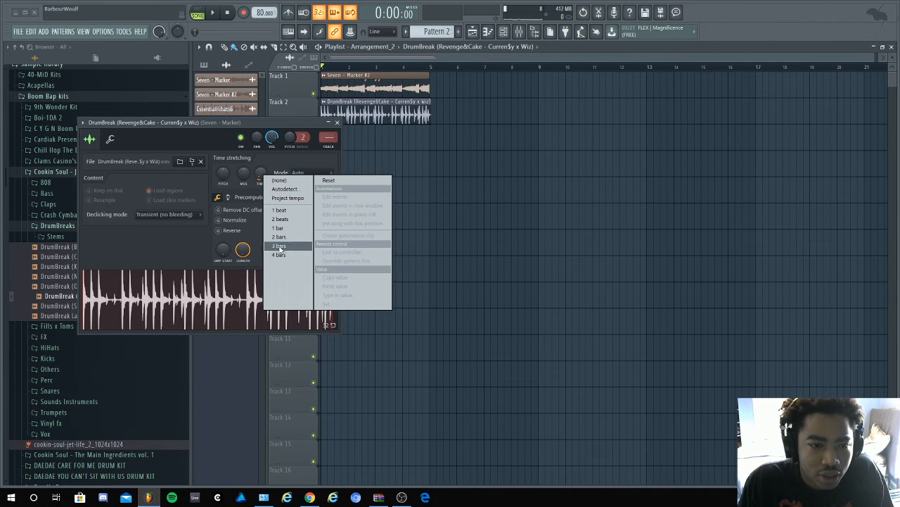
left_click(450, 122)
right_click(486, 121)
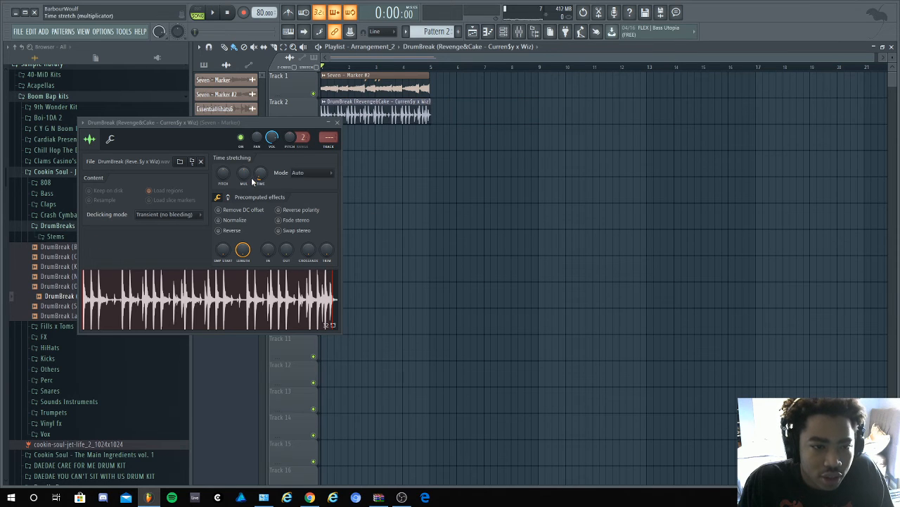
right_click(260, 174)
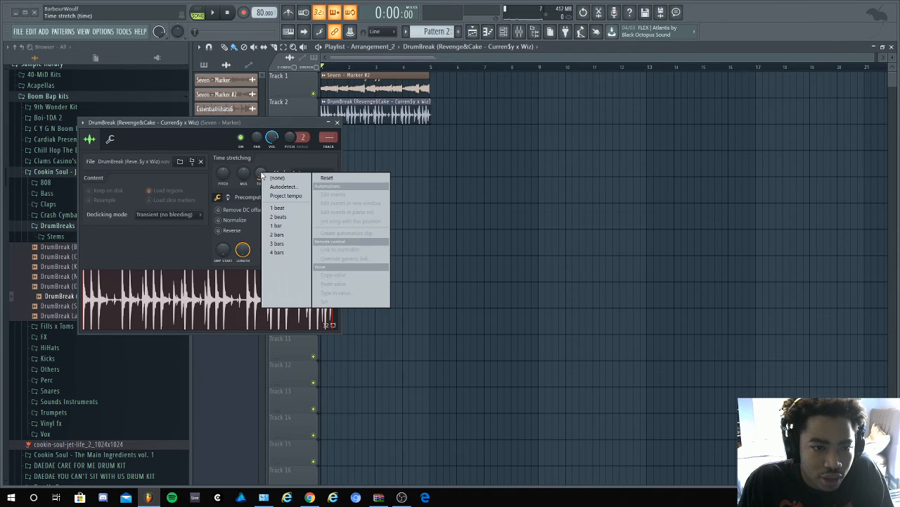
left_click(277, 252)
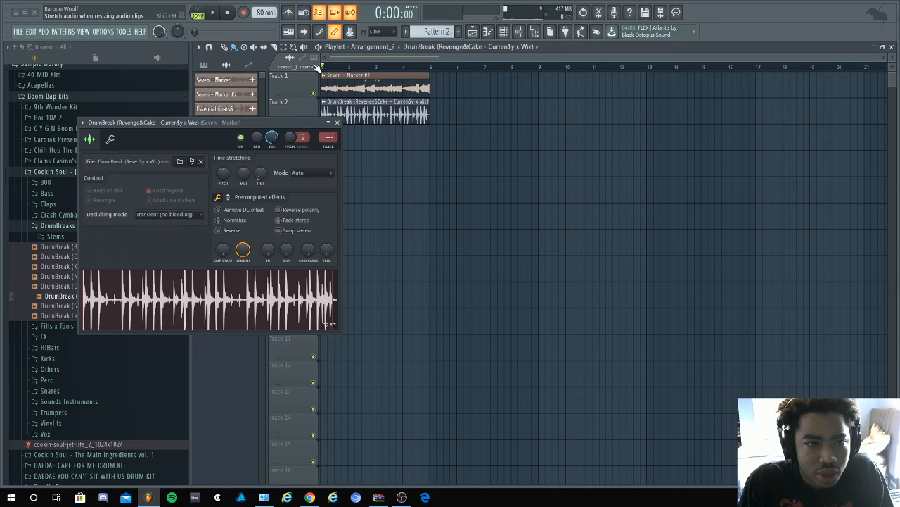
- Lower the drum break's channel volume during playback, and delete the DrumBreak (Revenge&Cake) channel from the project
left_click(215, 13)
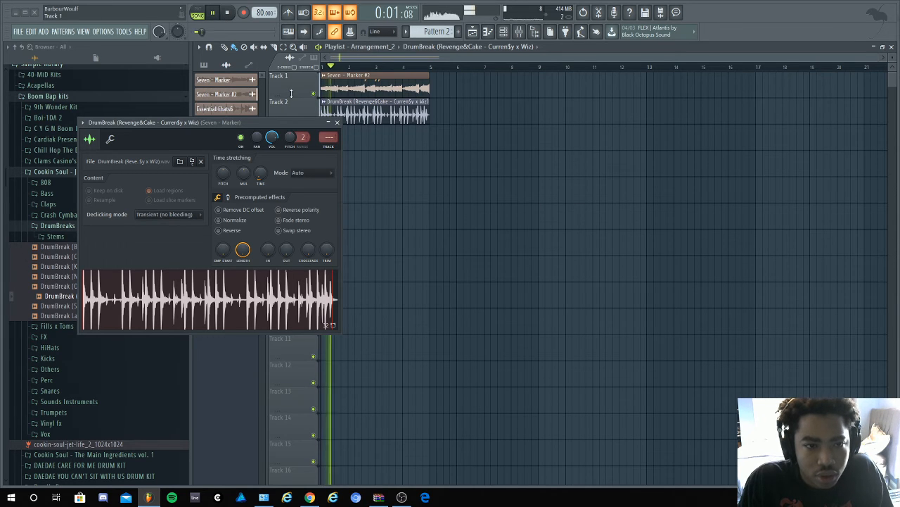
left_click_drag(271, 138, 272, 154)
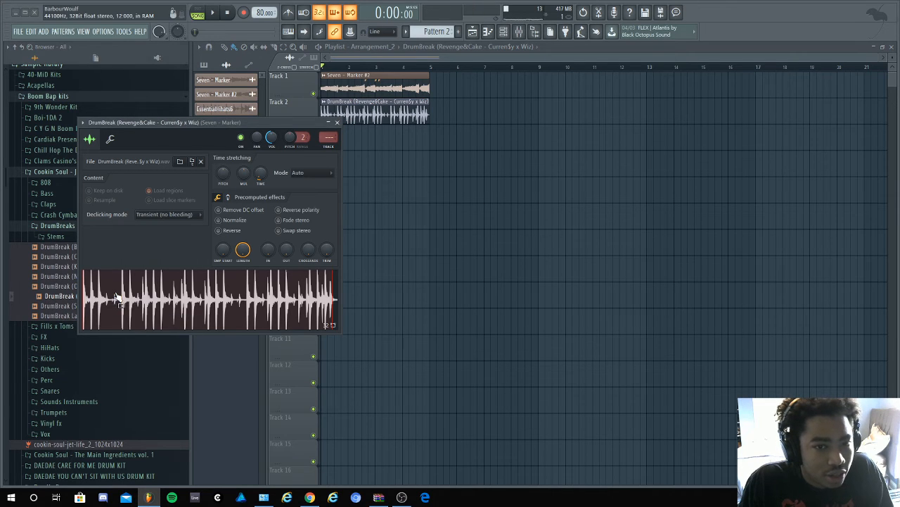
left_click(337, 124)
right_click(221, 125)
left_click(269, 224)
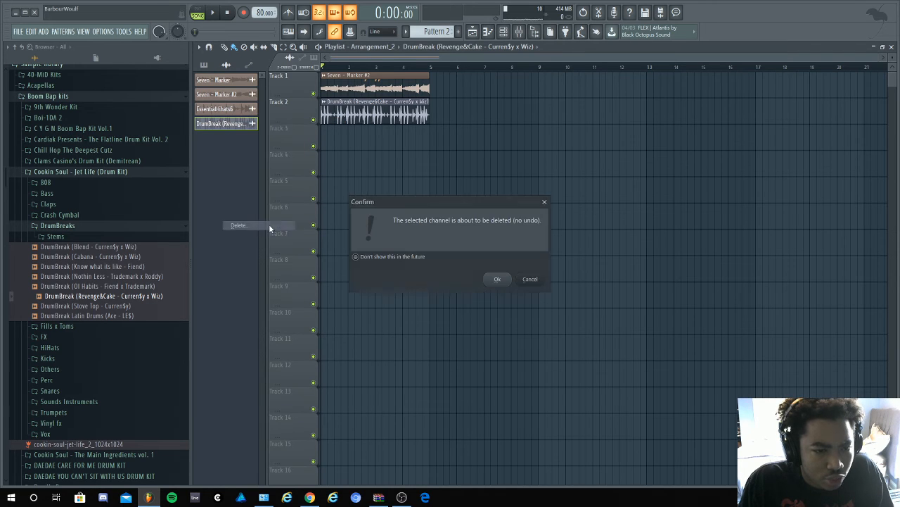
left_click(499, 278)
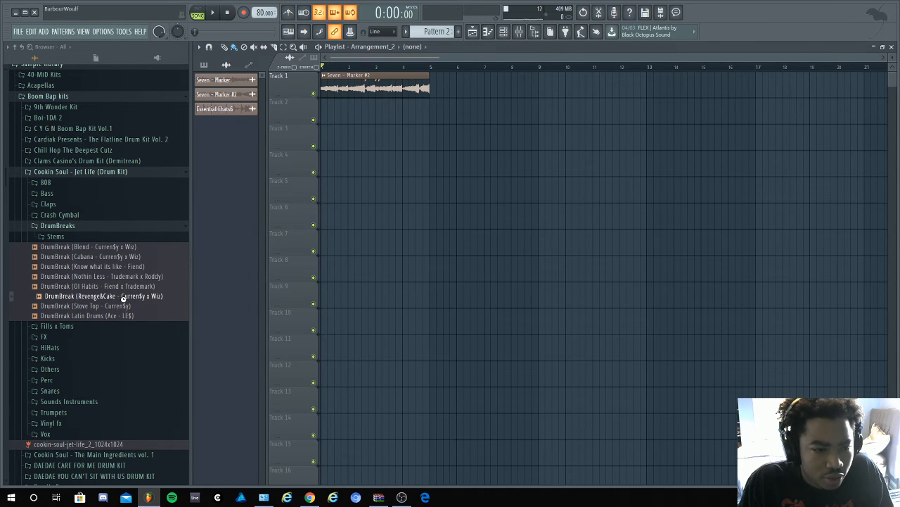
- Add the DrumBreak (Revenge&Cake) sample at bar 1 again, fit its end to bar 5 and move it up to Track 1
left_click_drag(124, 296, 292, 132)
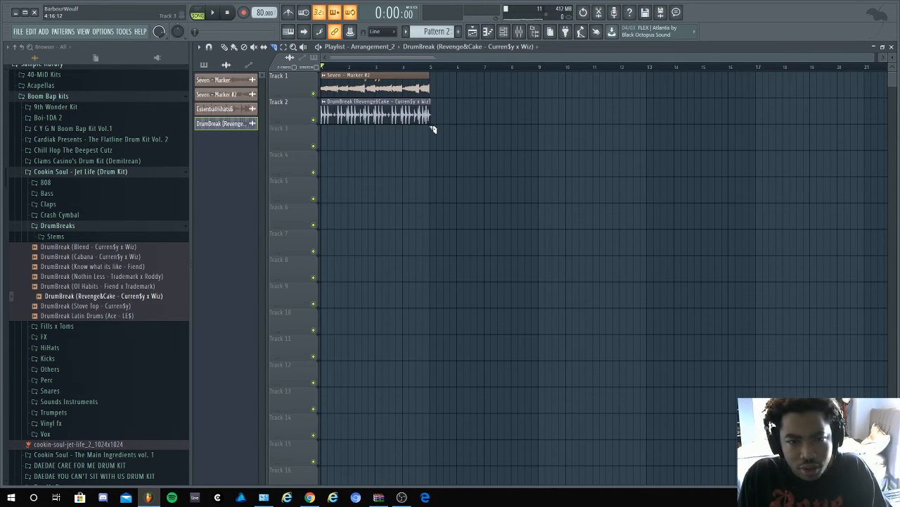
left_click_drag(432, 104, 433, 102)
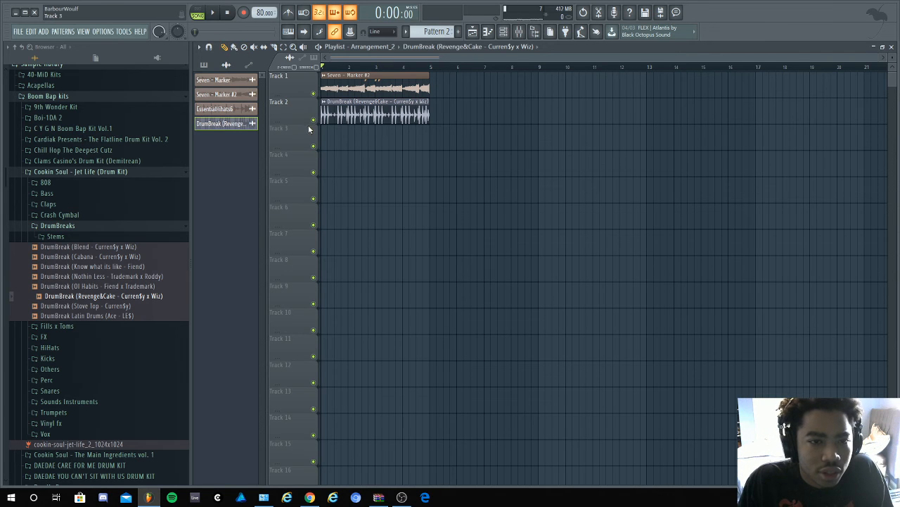
scroll(307, 117, "up", 1)
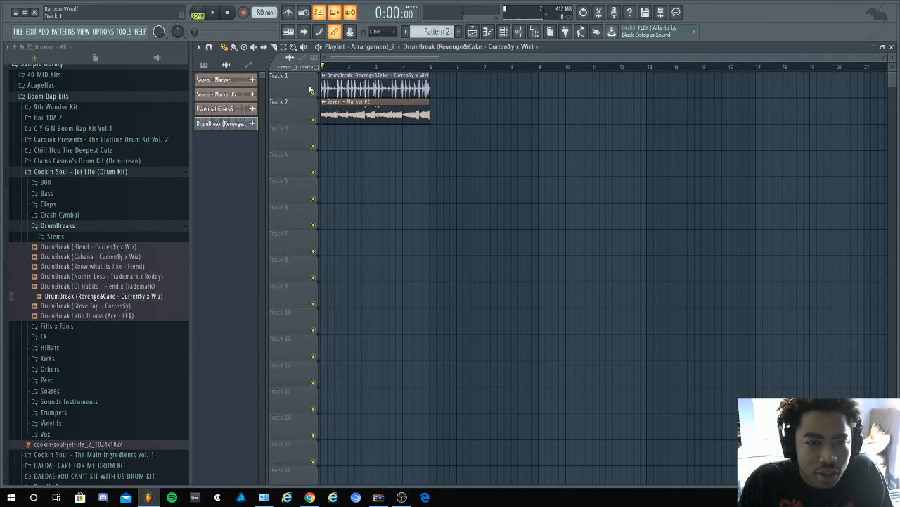
- Play Arrangement_2 and set the Revenge&Cake drum break's channel volume to 61%
left_click(218, 14)
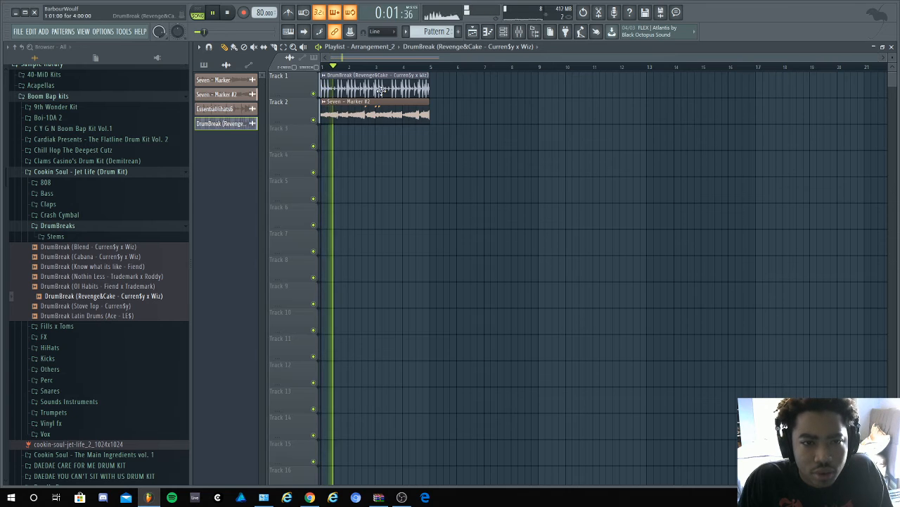
double_click(318, 117)
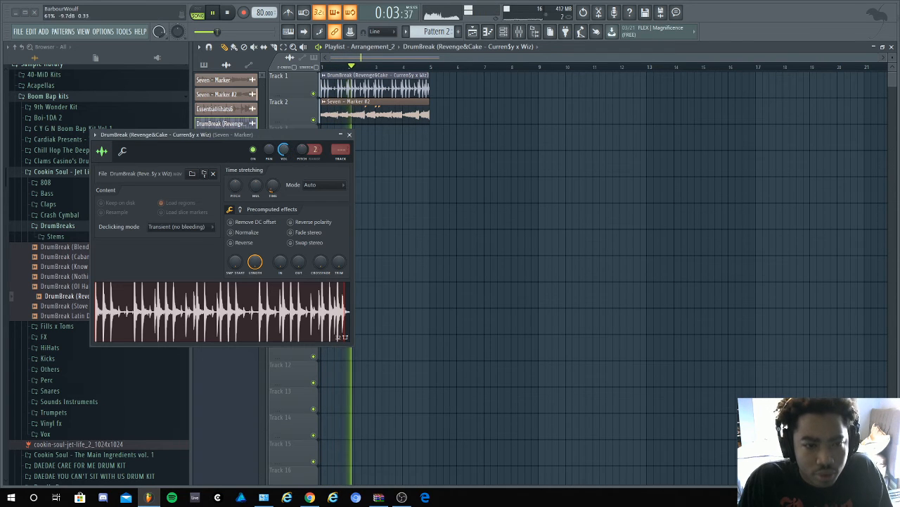
left_click(349, 134)
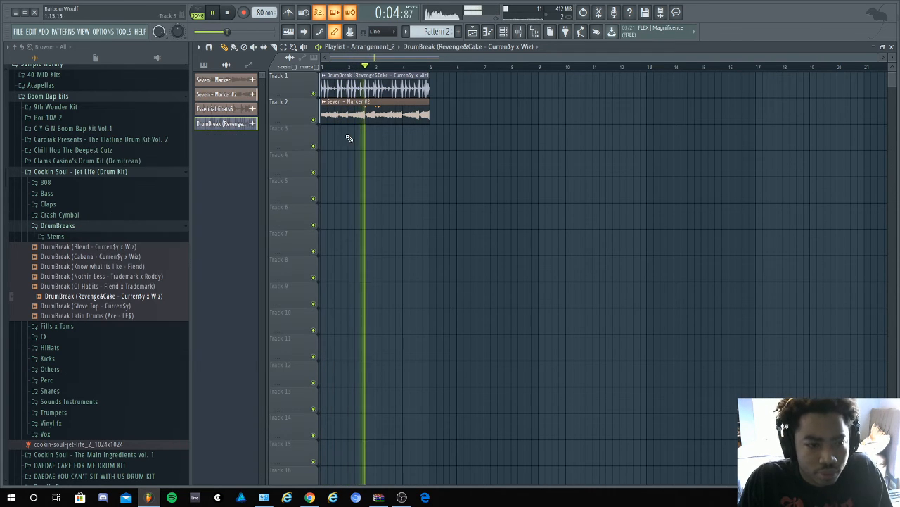
- Look through the Others and Kicks folders of the Cookin Soul - Jet Life kit during playback, then stop the song
left_click(93, 226)
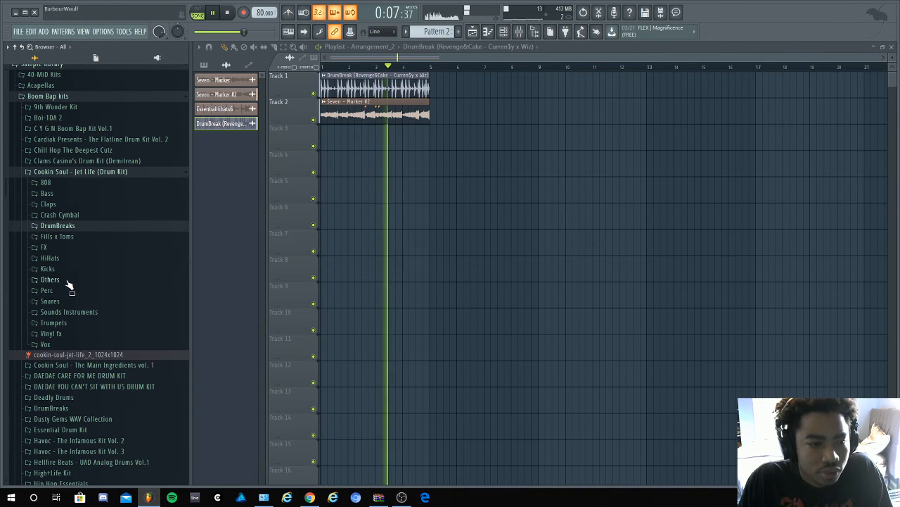
left_click(68, 280)
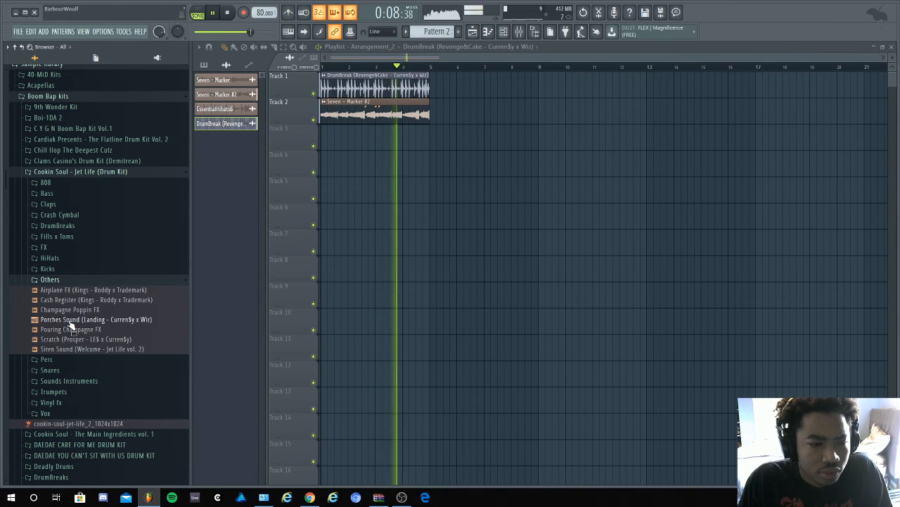
left_click(96, 269)
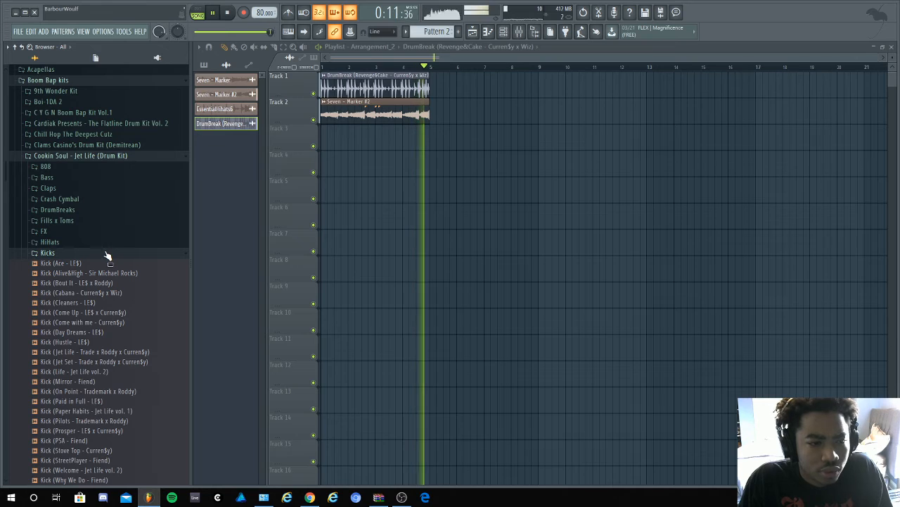
left_click(108, 254)
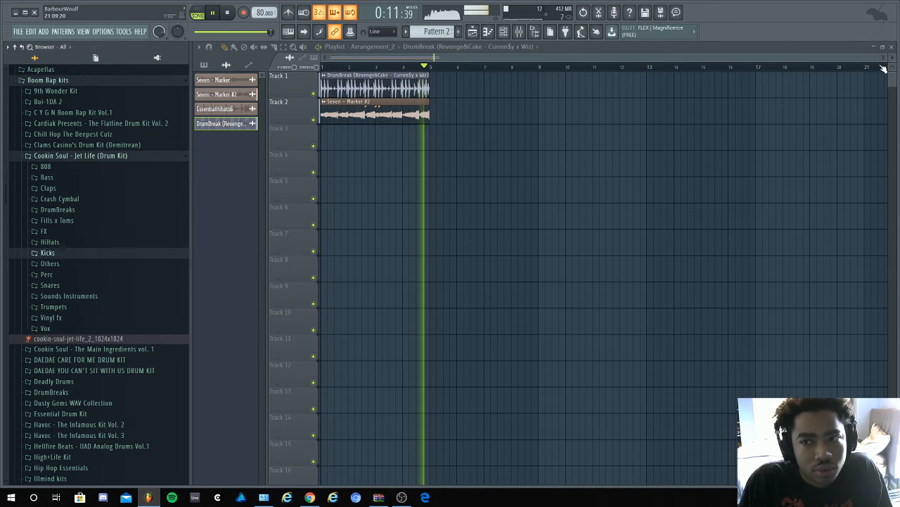
key("space")
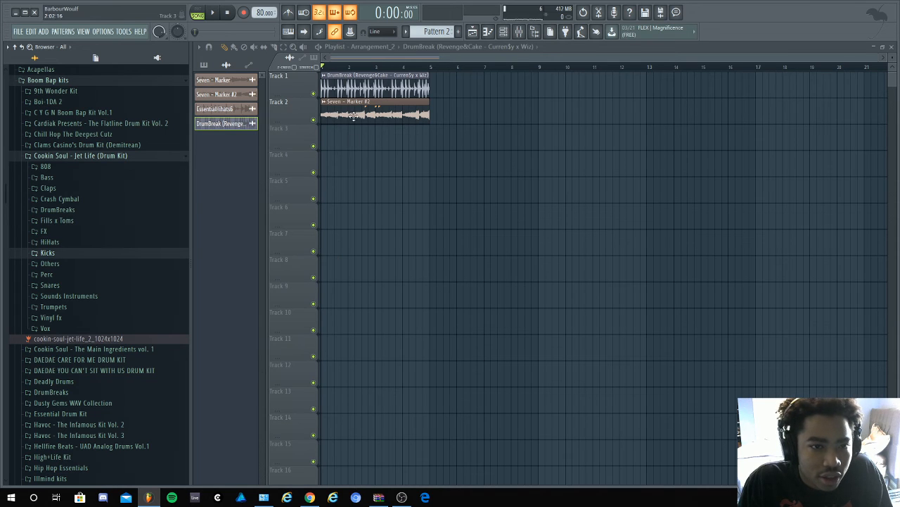
- Delete the drum break clip from Track 1 and clone the arrangement as Arrangement_3
right_click(360, 83)
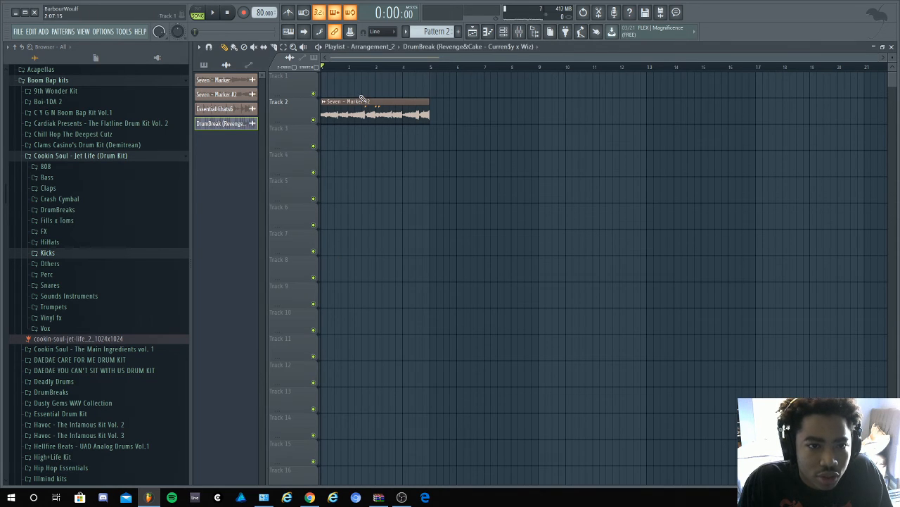
left_click(397, 46)
left_click(382, 92)
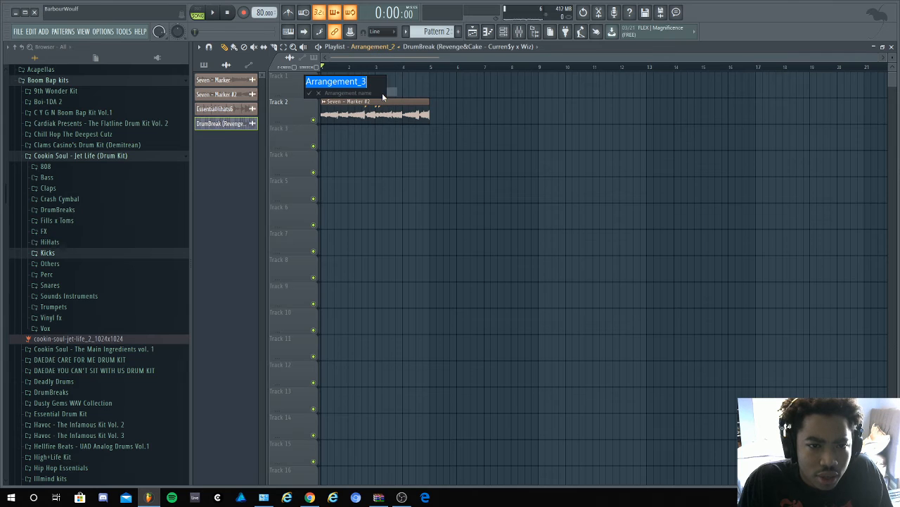
key("Return")
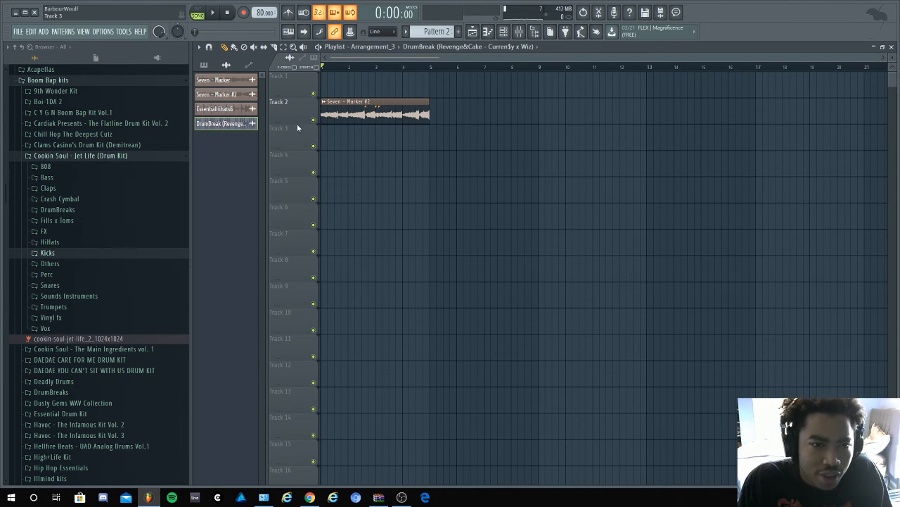
- Clear all clips from Arrangement_3 and place the Seven - Marker sample at bar 1 of Track 1
key("ctrl+a")
key("Delete")
left_click_drag(252, 82, 327, 82)
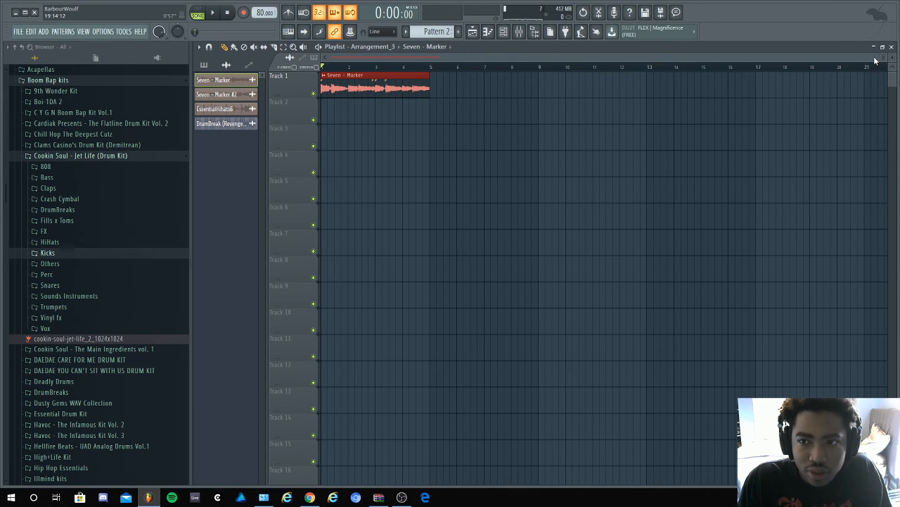
- Slice the Seven - Marker clip into one-beat pieces across its four bars
left_click_drag(876, 59, 487, 95)
key("c")
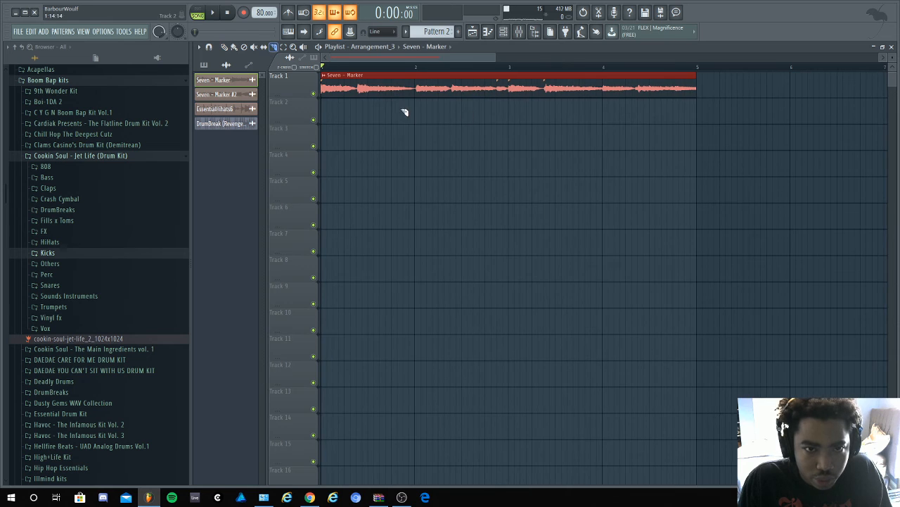
left_click(416, 95)
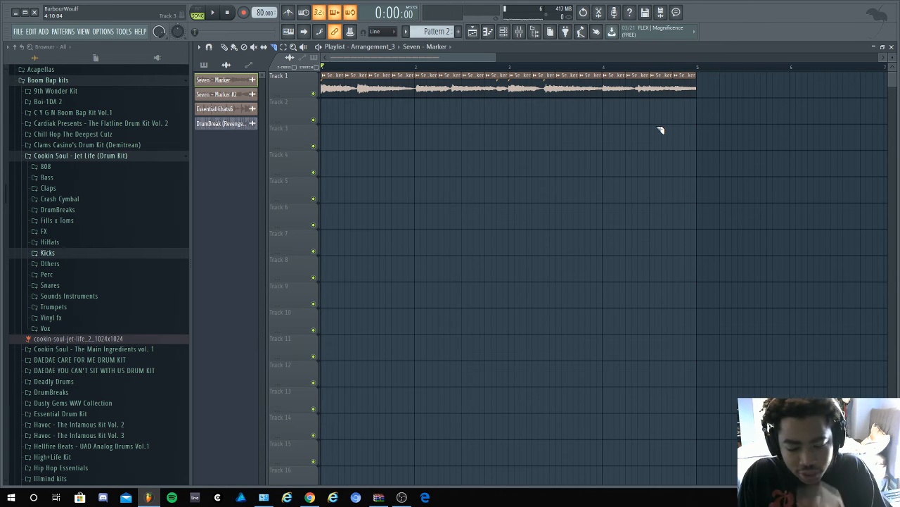
- Move the beat 2 slice of bar 1 to beat 4 on Track 1, fill the gap it leaves, and audition the chop
left_click_drag(360, 89, 388, 124)
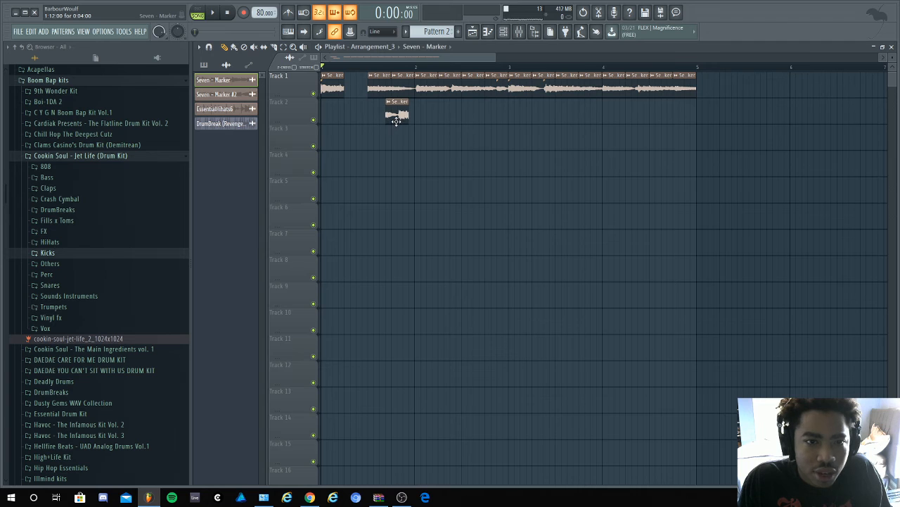
mouse_move(375, 95)
left_mouse_down()
mouse_move(353, 97)
mouse_move(375, 95)
left_mouse_up()
key("space")
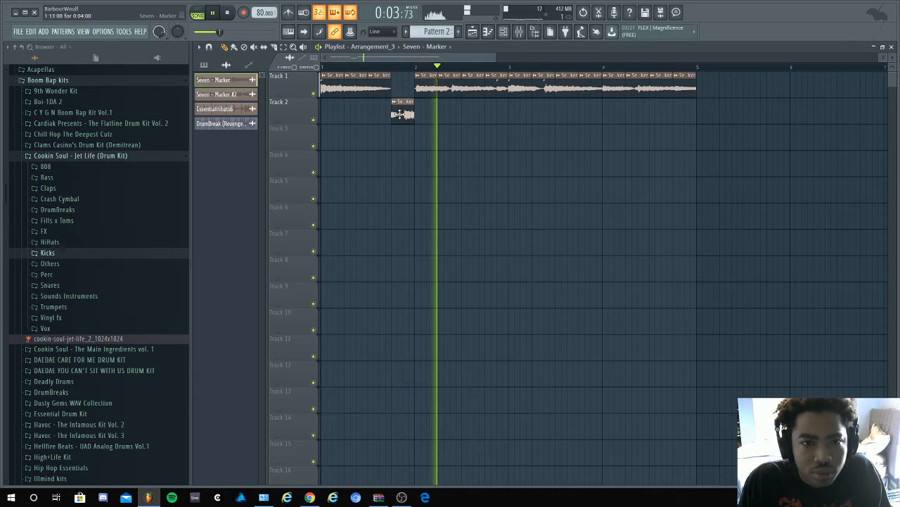
left_click_drag(399, 115, 399, 88)
key("space")
key("space")
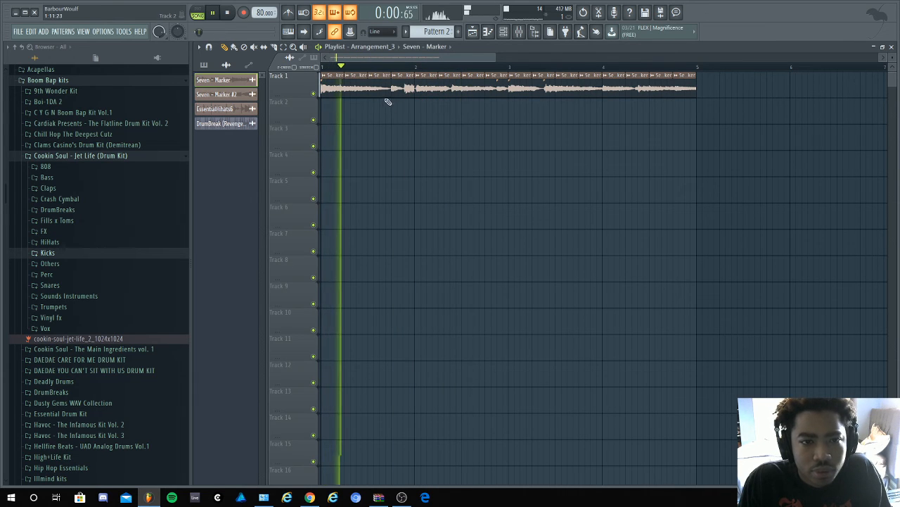
- Replace the slice on beat 3 of bar 1 with a copy of the beat 2 slice and play the result
right_click(372, 92)
key("space")
key("space")
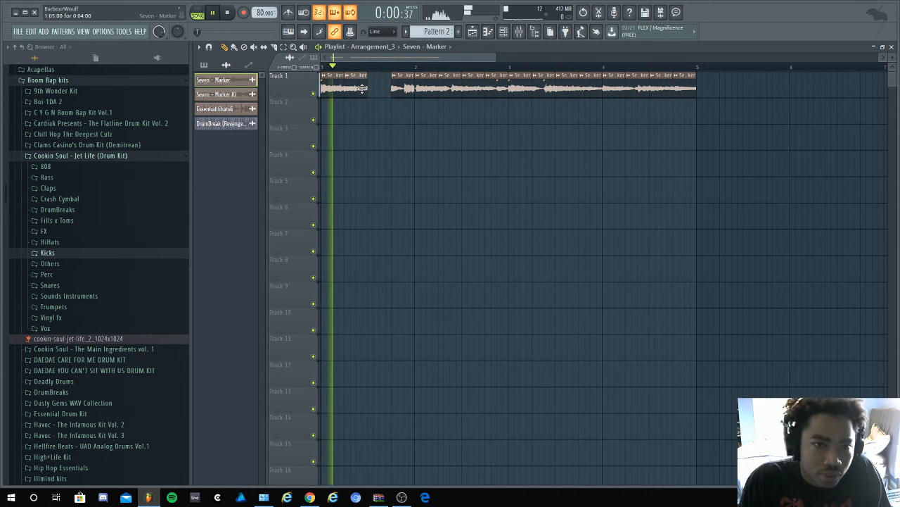
left_click(370, 83)
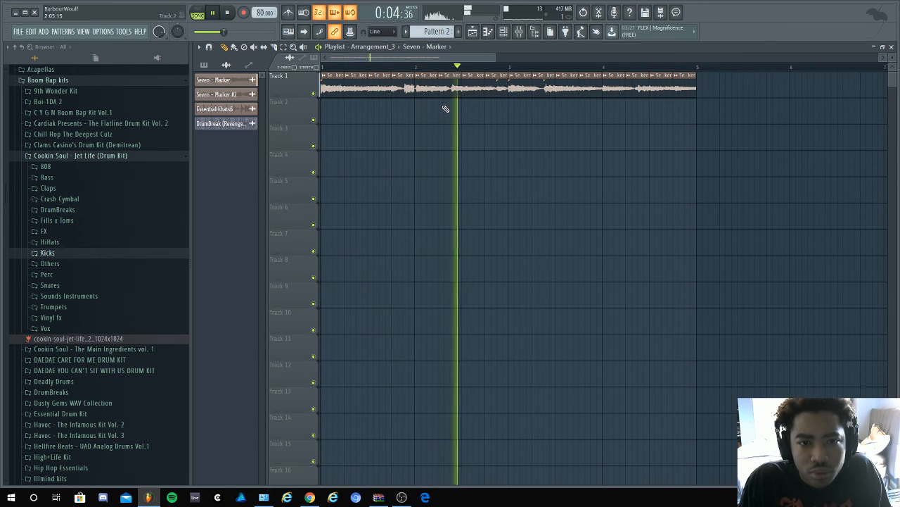
key("space")
key("space")
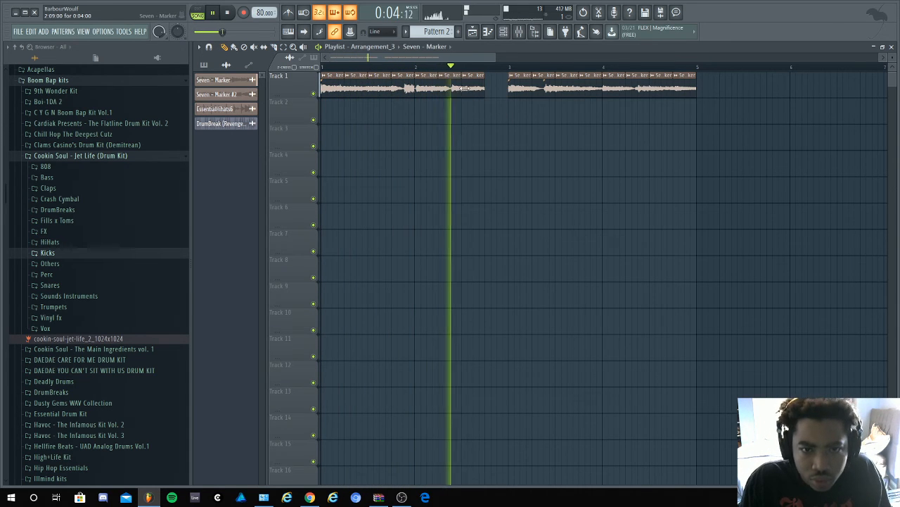
- Replace the last one-beat slice of bar 3 with two half-beat slices and play from that spot
right_click(588, 90)
key("space")
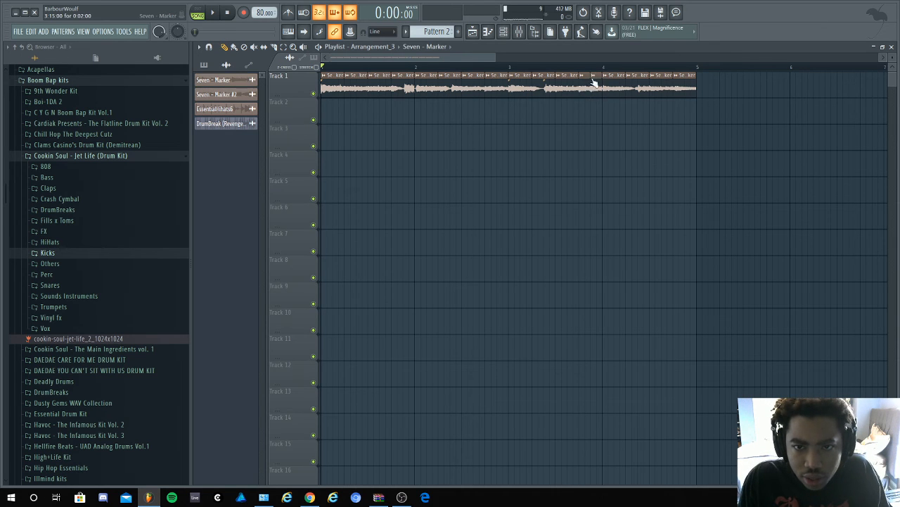
left_click(579, 68)
key("space")
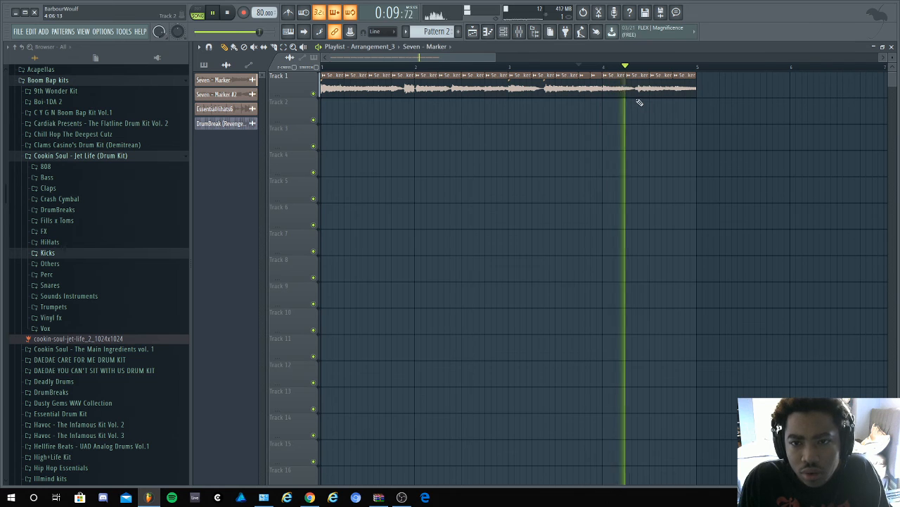
- Replace the slice on beat 2 of bar 4 with a copied slice and audition from bar 4
left_click(603, 67)
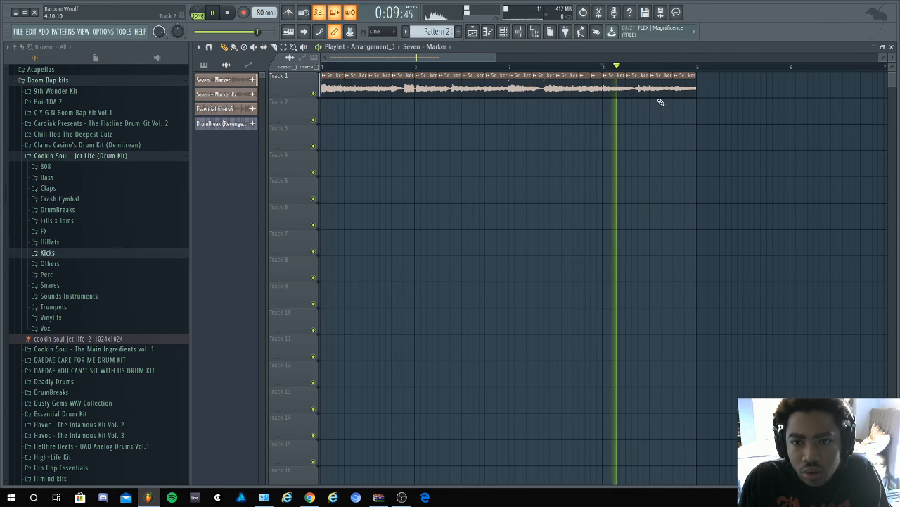
right_click(637, 88)
key("space")
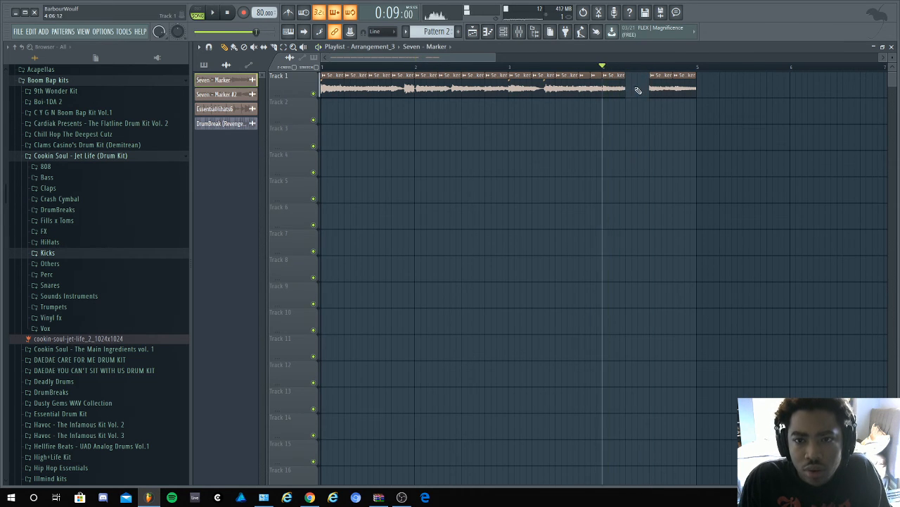
left_click(638, 91)
key("space")
key("space")
key("space")
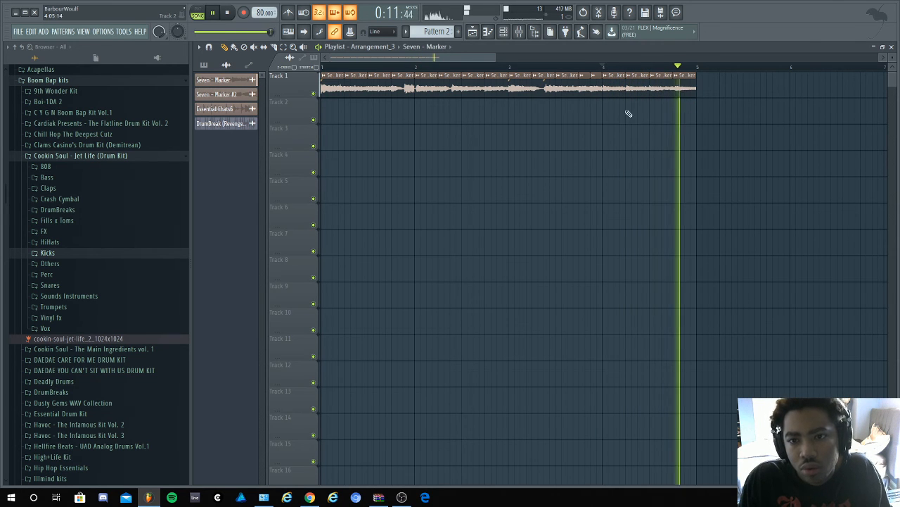
- Replace the slice on beat 4 of bar 4 with a copied slice and show the patterns in the picker
right_click(680, 91)
key("space")
key("space")
left_click(674, 90)
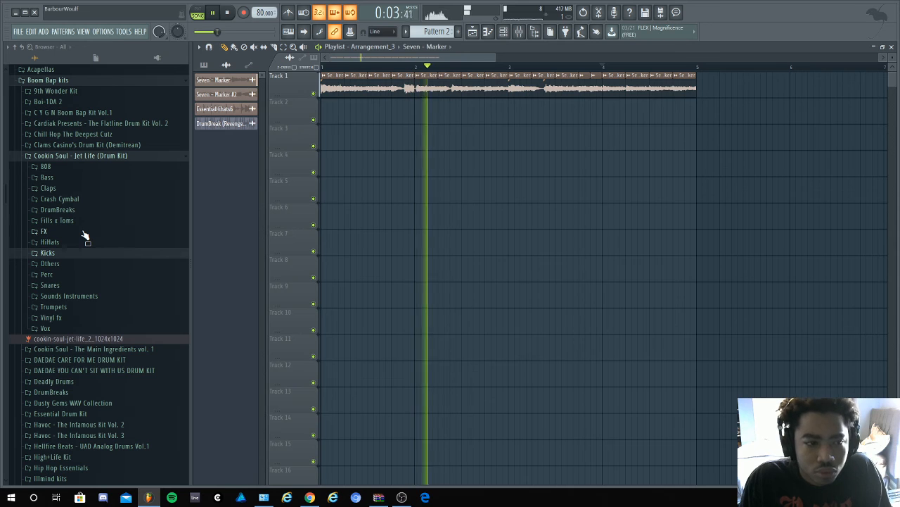
left_click(203, 64)
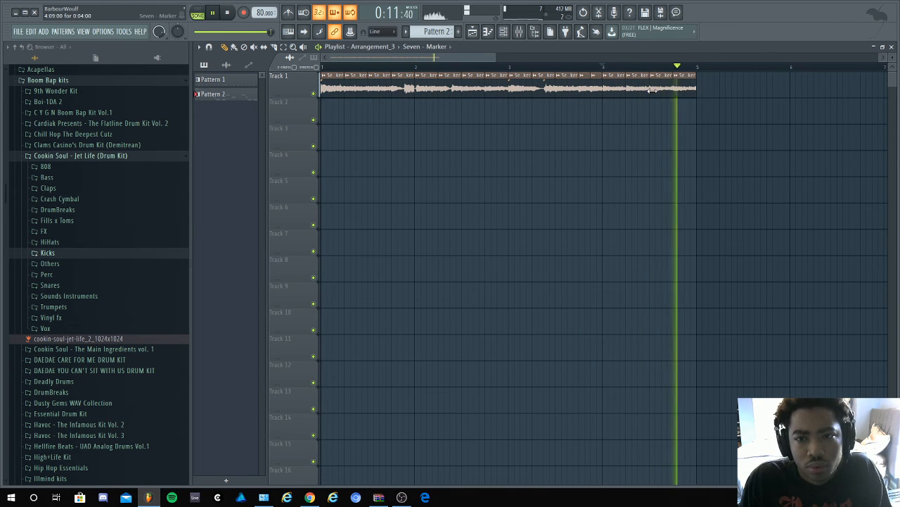
- Delete the slice on beat 2 of bar 4, extend the bar's first slice over the gap, and audition it
key("space")
right_click(629, 92)
key("ctrl+z")
right_click(630, 91)
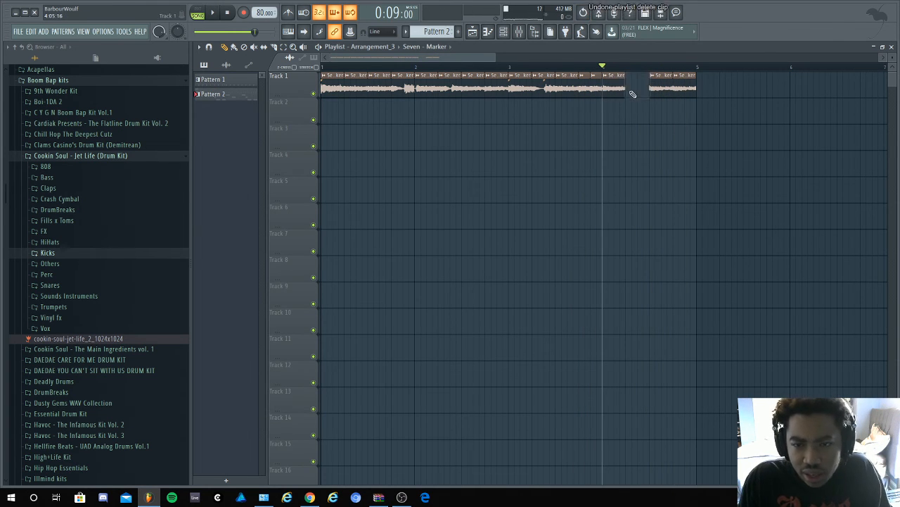
left_click_drag(623, 83, 628, 83)
key("space")
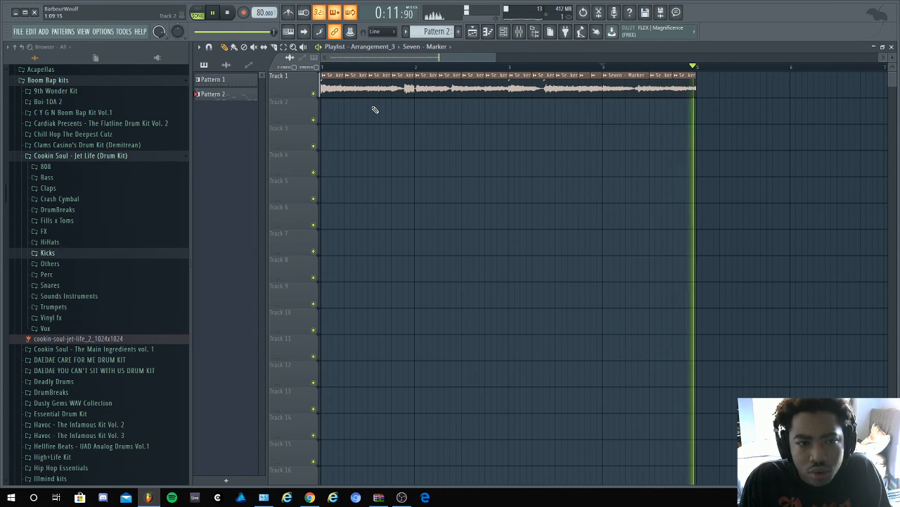
key("space")
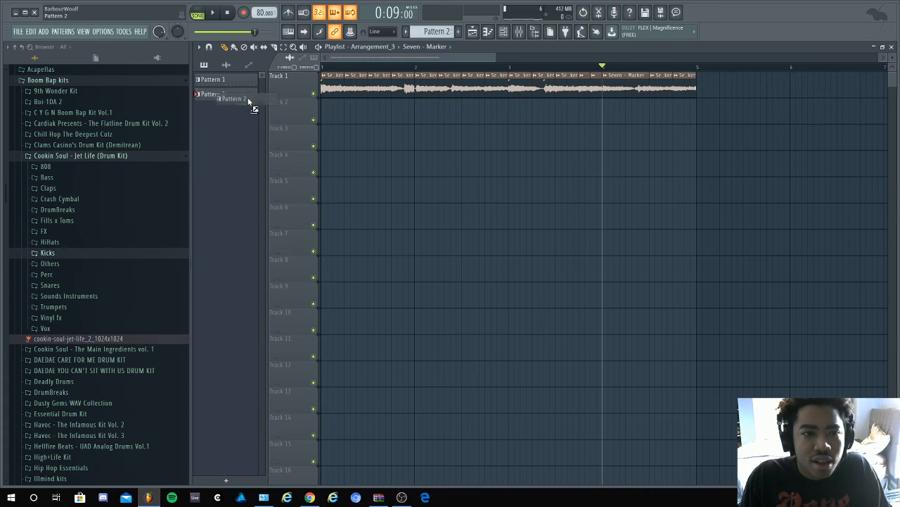
- Place Pattern 2 at bar 1 of Track 2 and play Arrangement_3 from the start with the chopped sample
left_click_drag(247, 100, 352, 114)
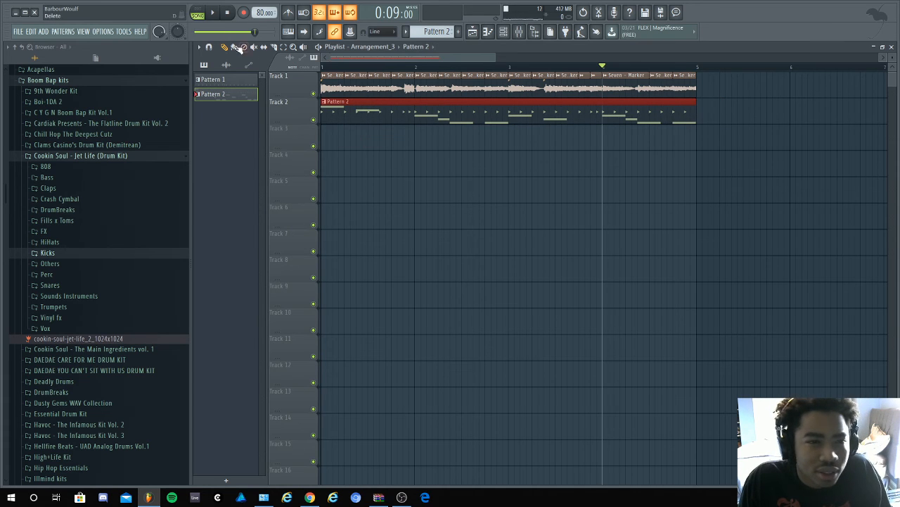
left_click(226, 12)
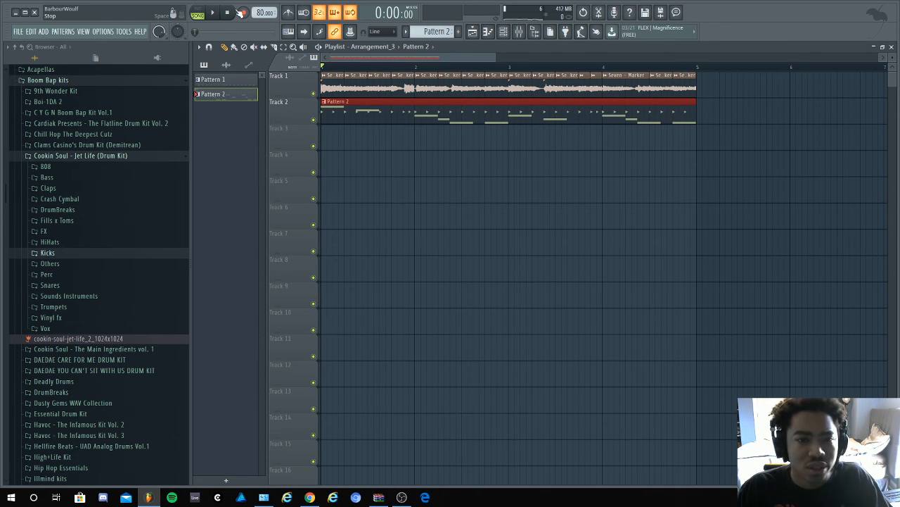
key("space")
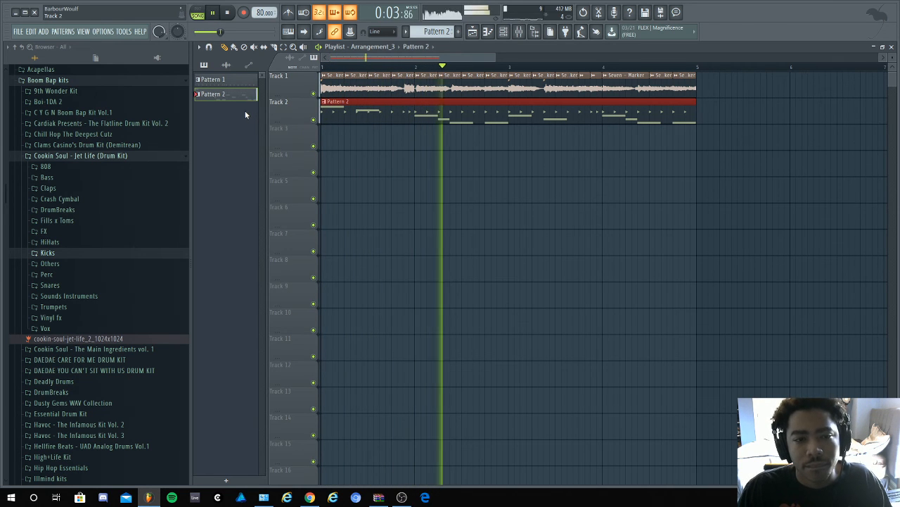
key("space")
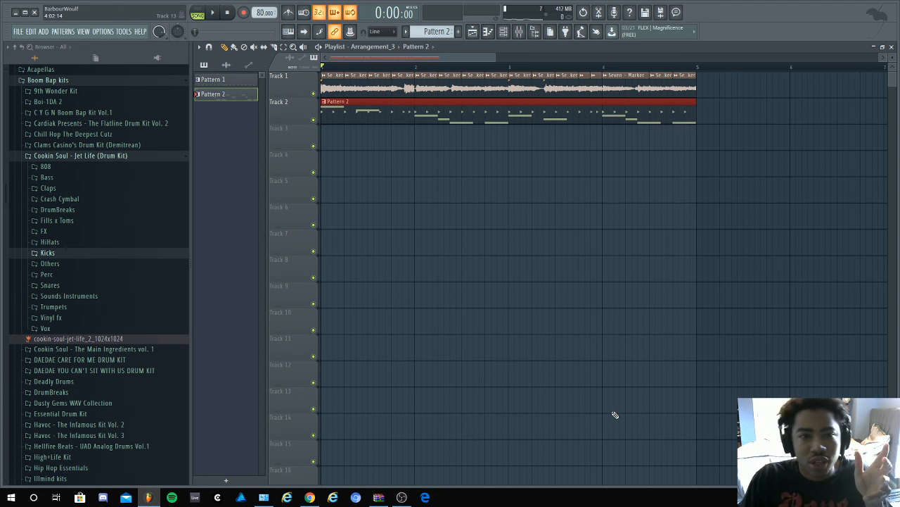
- In Arrangement_2, place the DrumBreak clip on Track 1 from bar 1 to bar 5 and audition it with the sample
left_click(385, 47)
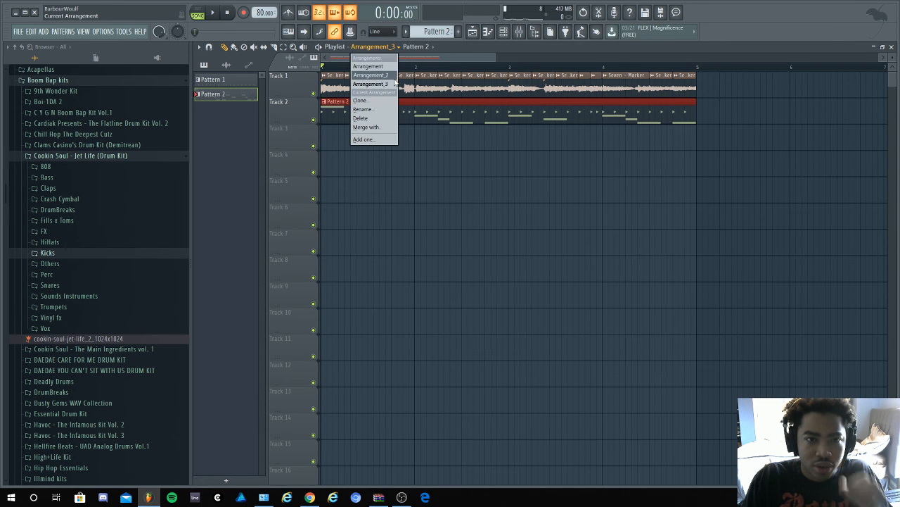
left_click(394, 78)
key("space")
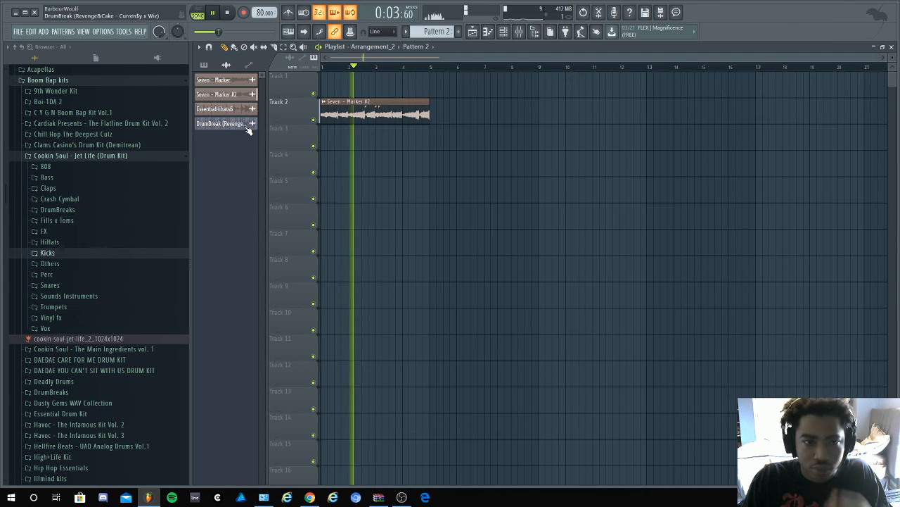
left_click_drag(248, 131, 328, 90)
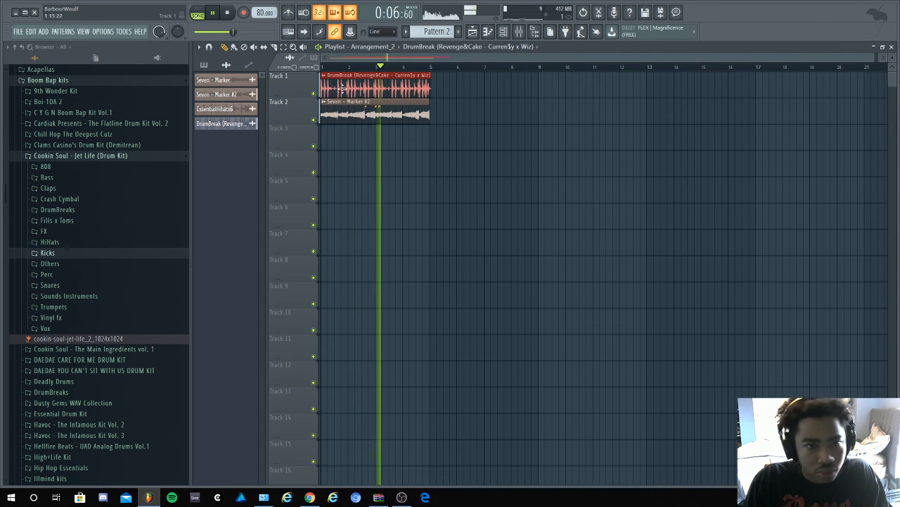
right_click(435, 79)
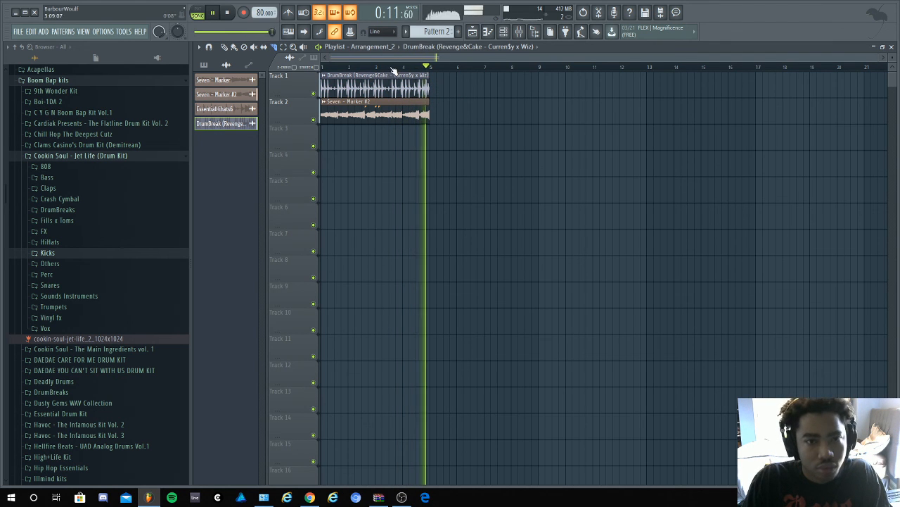
key("space")
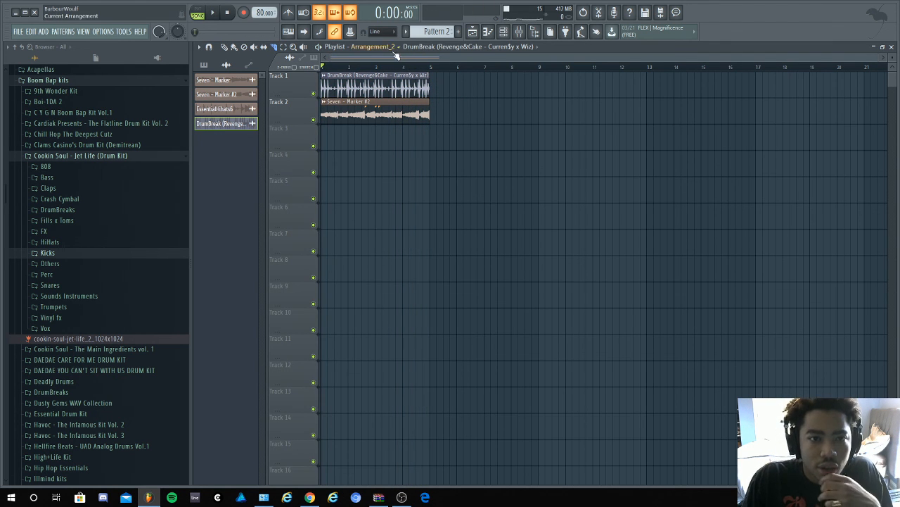
- In Arrangement_3, place two EssentialHihats6 clips on Track 3, at bars 1 and 3, and audition them with the chopped sample
left_click(395, 47)
left_click(389, 83)
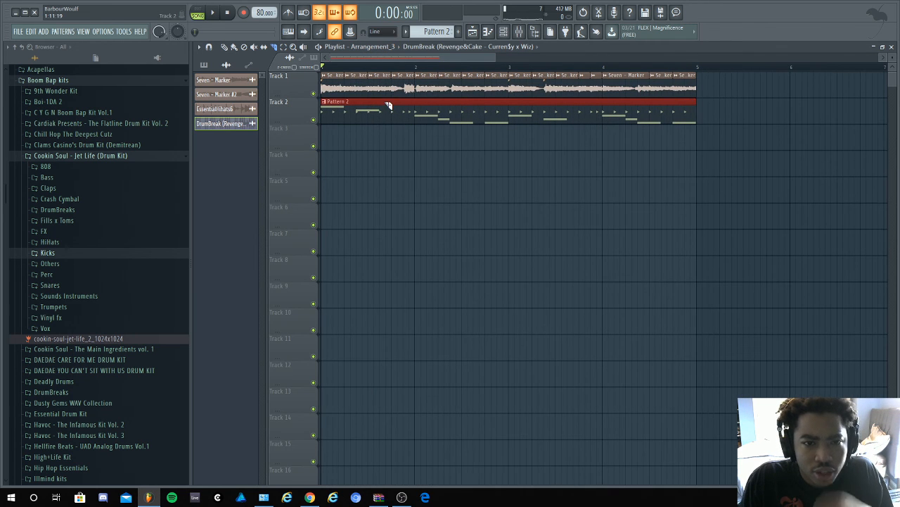
key("space")
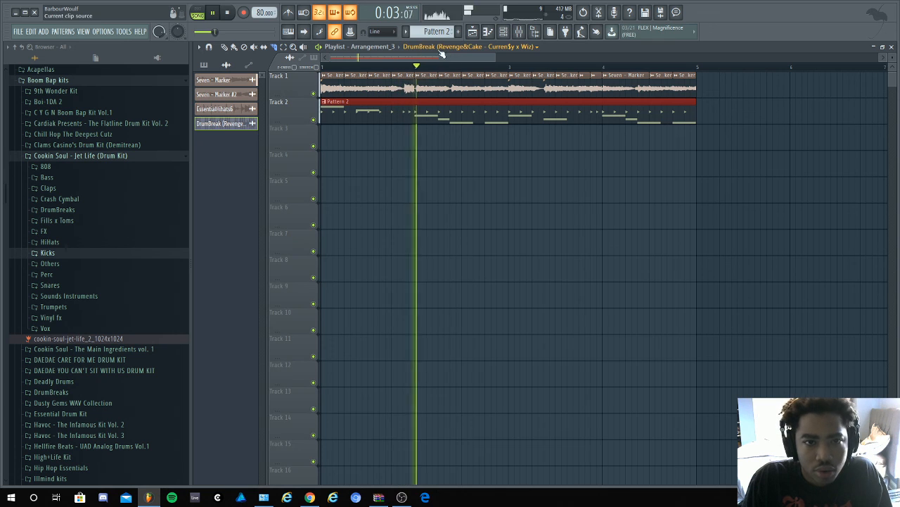
left_click(393, 47)
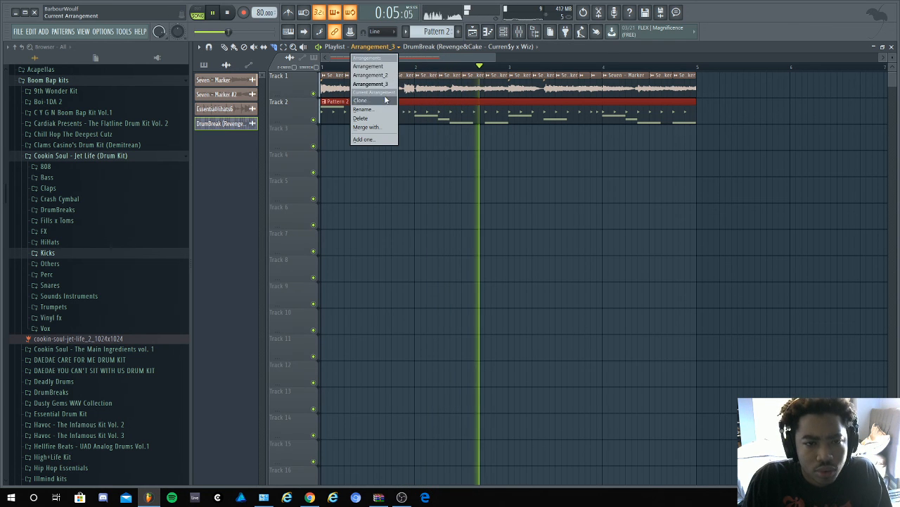
left_click(243, 111)
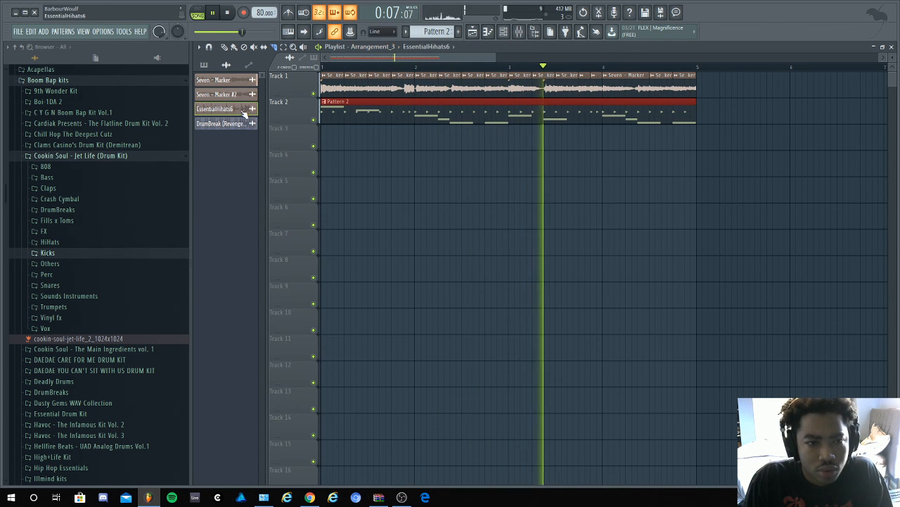
left_click_drag(243, 112, 325, 138)
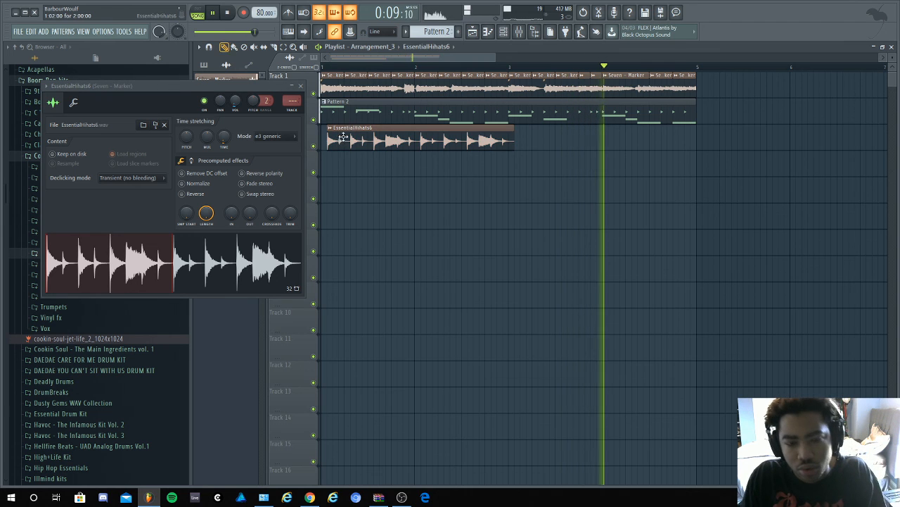
left_click(534, 138)
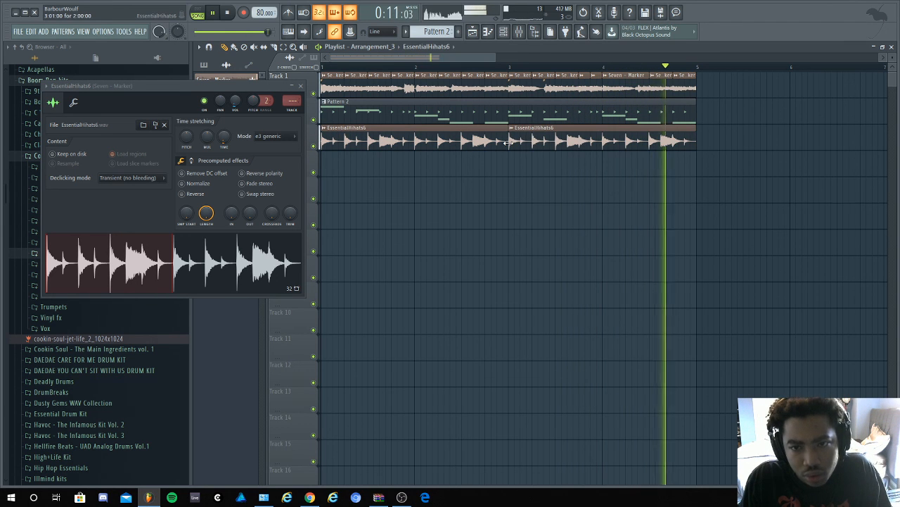
left_click(301, 85)
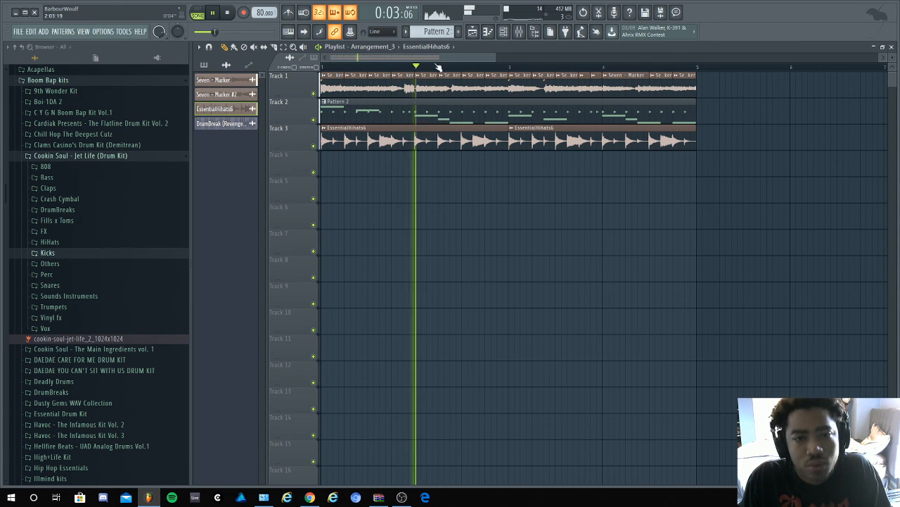
key("space")
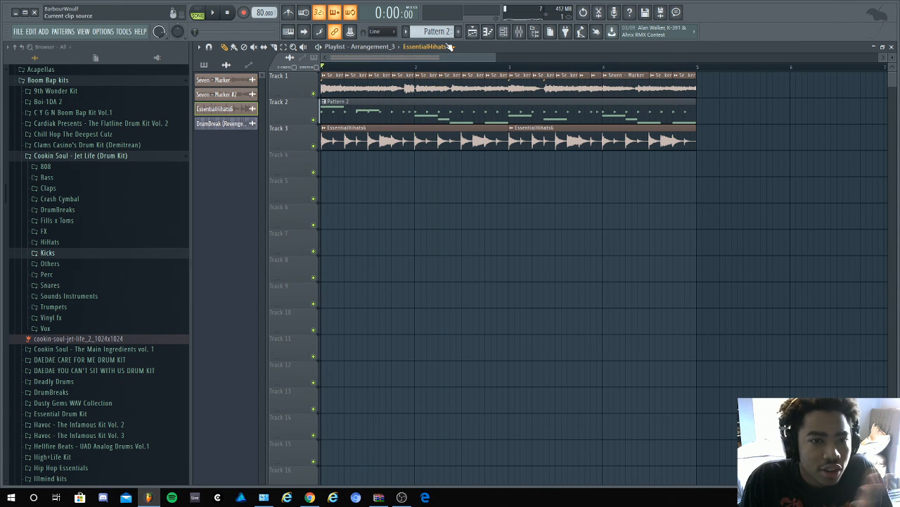
- Review Arrangement_2 and the first arrangement, play the first one briefly, and return to Arrangement_3
left_click(383, 54)
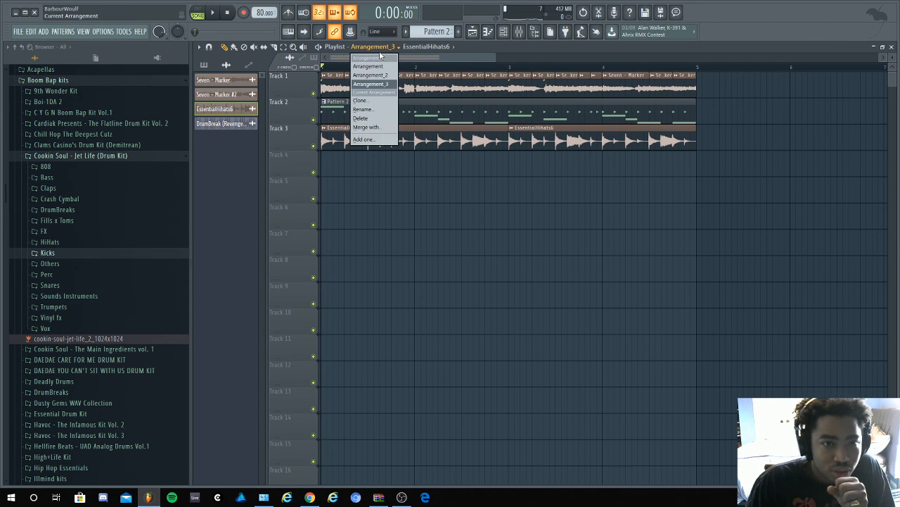
left_click(373, 69)
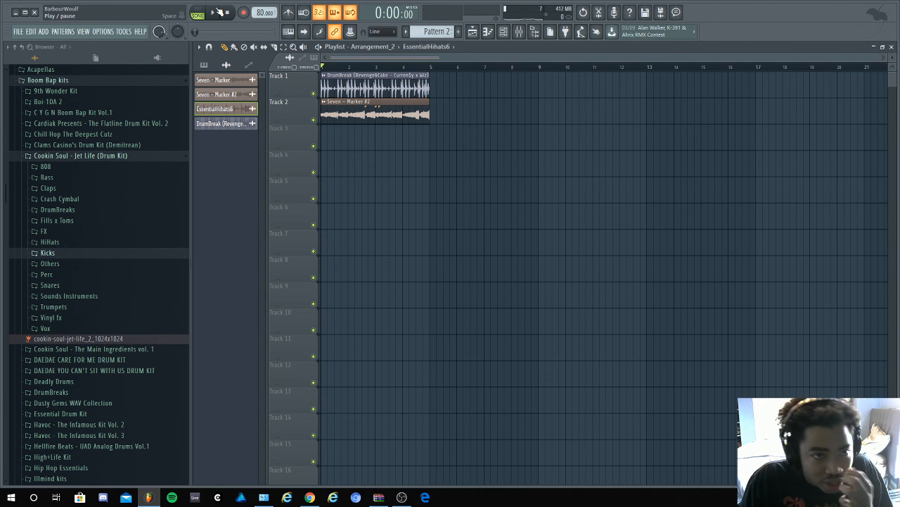
left_click(397, 49)
left_click(391, 67)
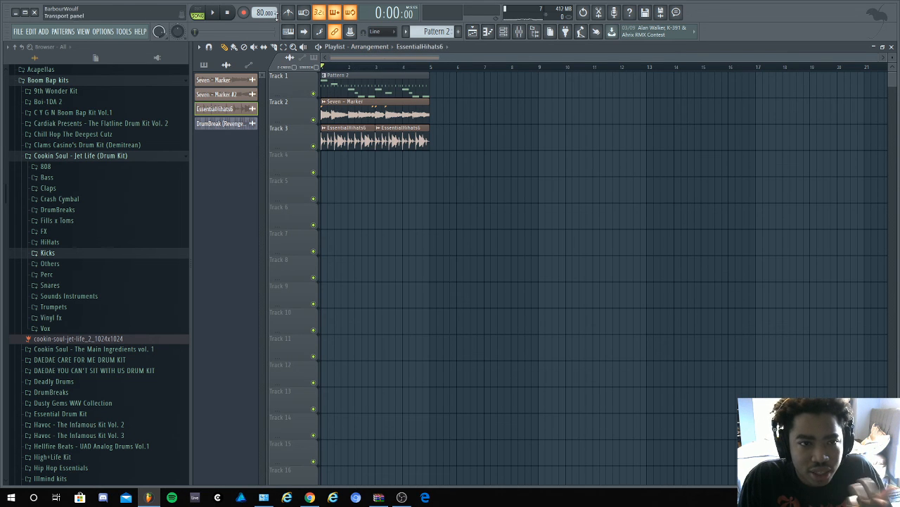
left_click(215, 13)
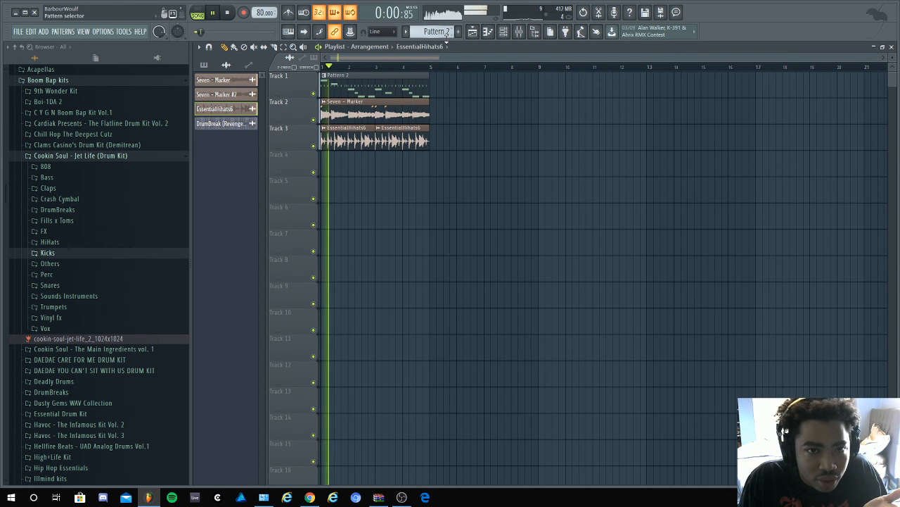
left_click(227, 13)
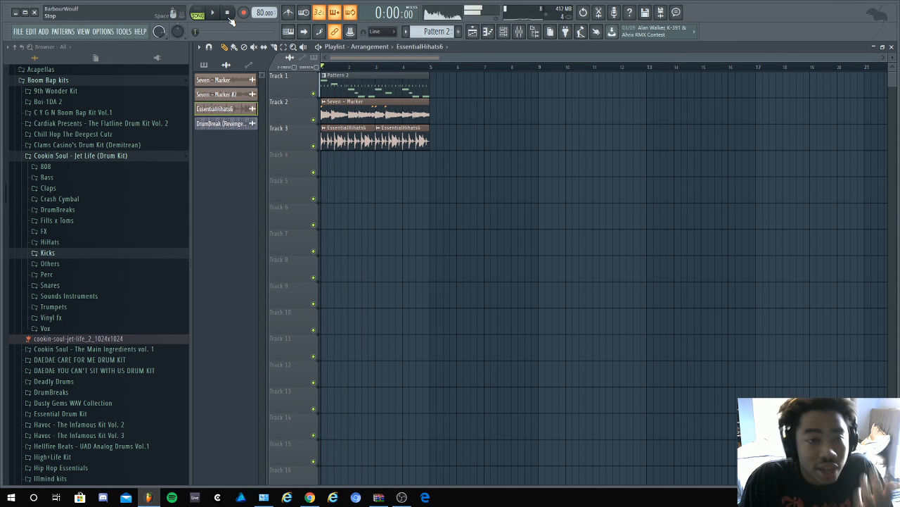
left_click(386, 48)
left_click(385, 84)
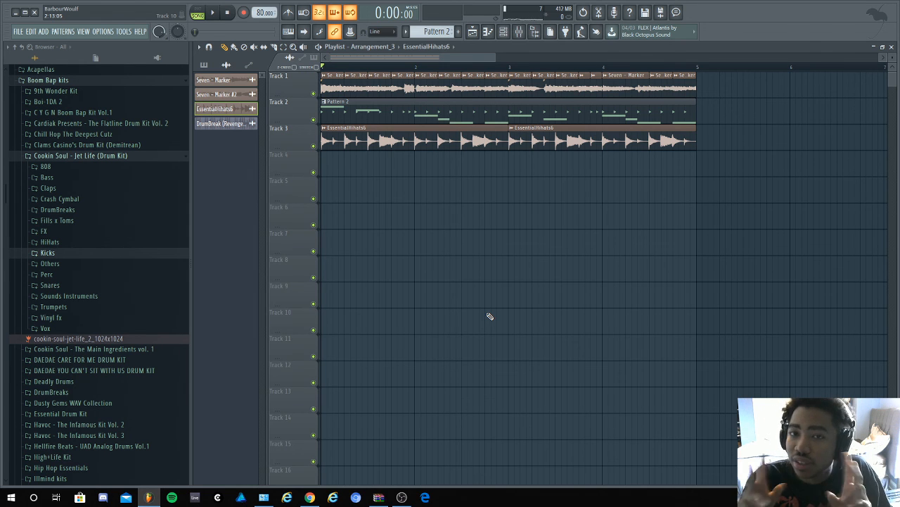
left_click(401, 496)
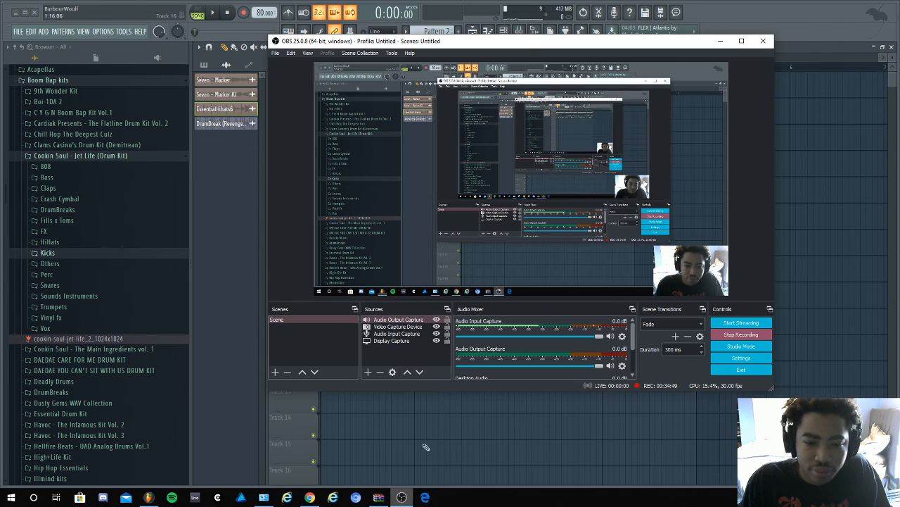